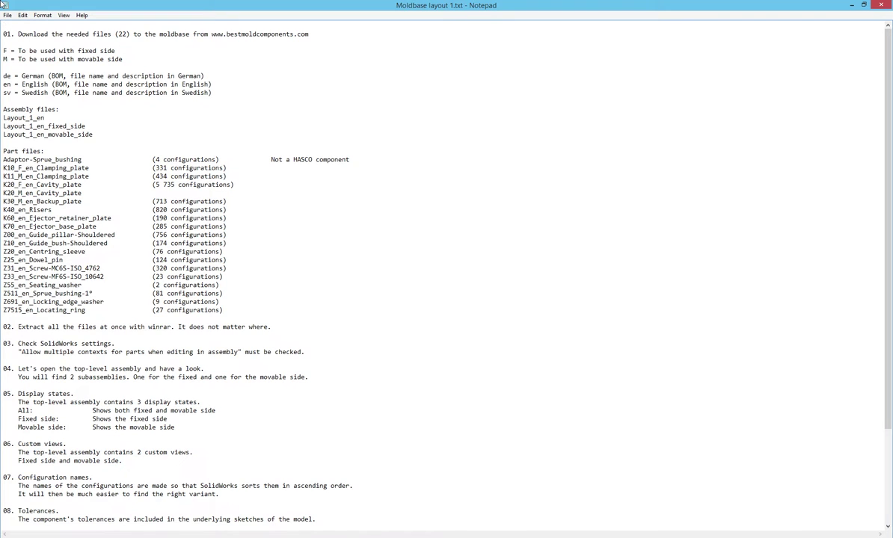
# - Highlight note step 01 on downloading, the F/M side codes and the de, en, sv language codes
pyautogui.moveTo(3, 34); pyautogui.dragTo(325, 37)
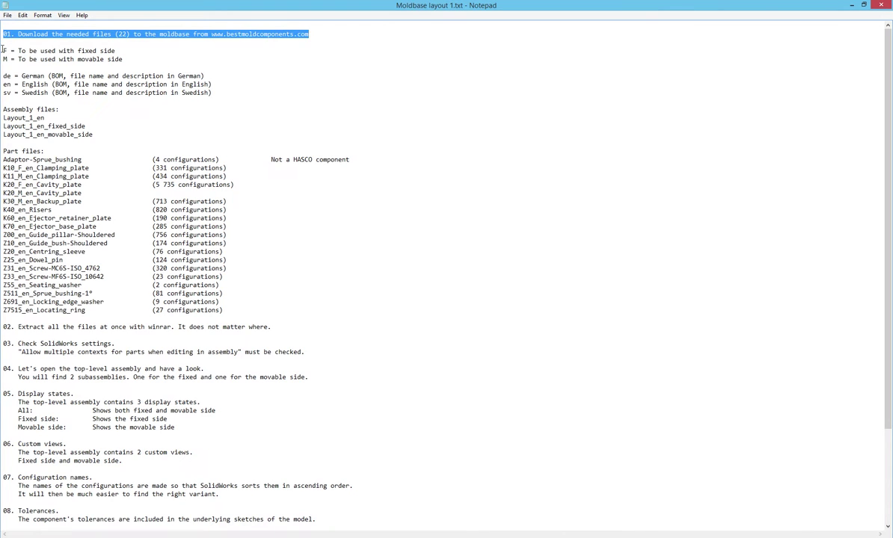
pyautogui.moveTo(3, 50); pyautogui.dragTo(145, 51)
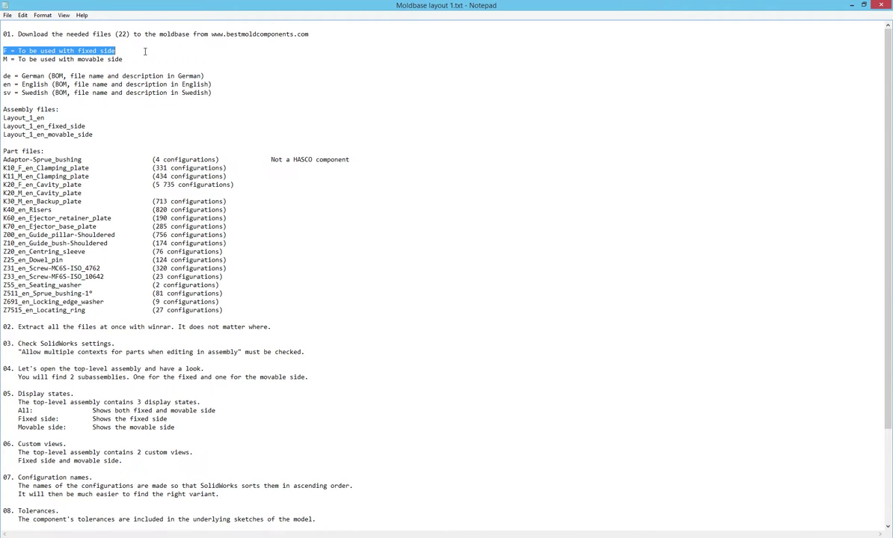
pyautogui.moveTo(4, 59); pyautogui.dragTo(141, 60)
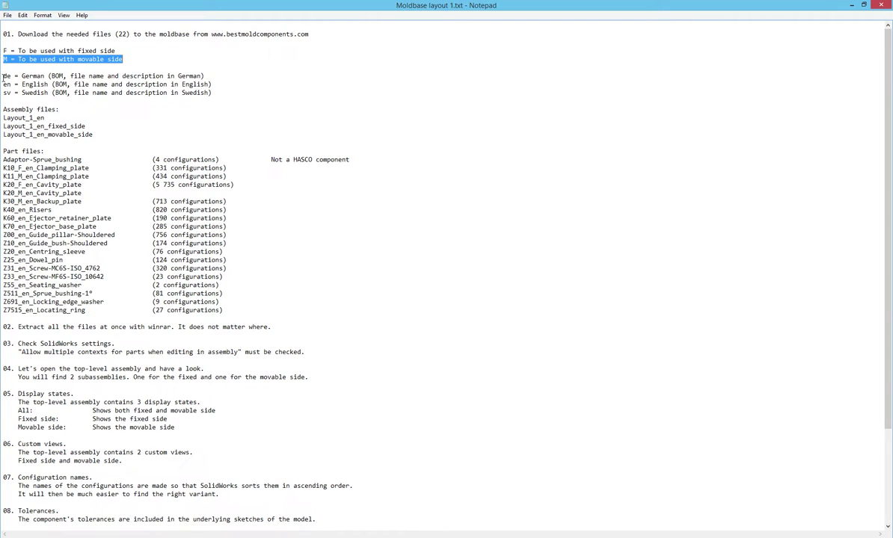
pyautogui.moveTo(4, 75); pyautogui.dragTo(234, 93)
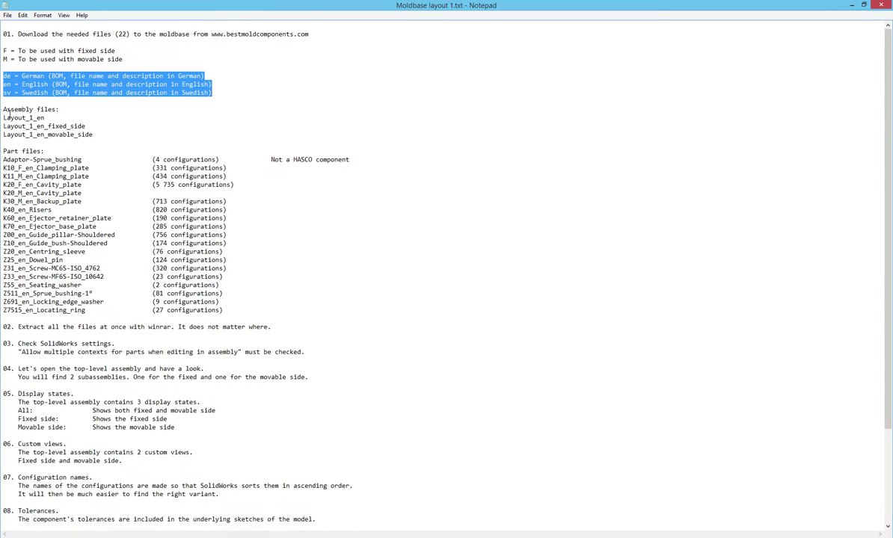
# - Highlight the assembly and part file lists (K10 to Z7515) and step 02, then show Downloads
pyautogui.moveTo(3, 110); pyautogui.dragTo(95, 135)
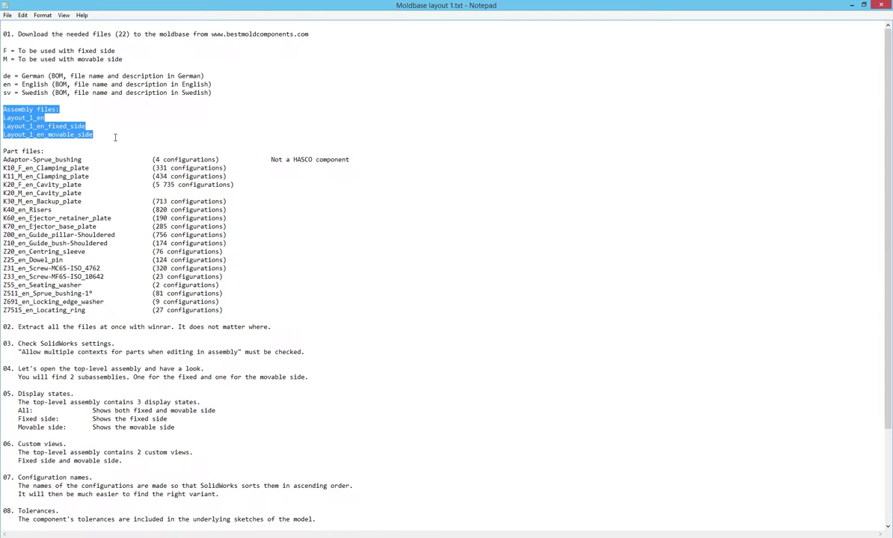
pyautogui.moveTo(3, 152); pyautogui.dragTo(368, 162)
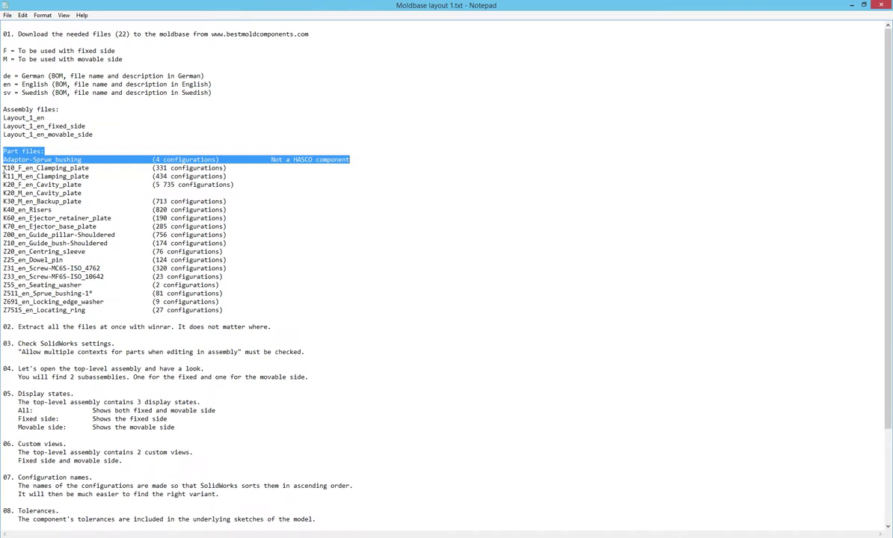
pyautogui.moveTo(3, 168); pyautogui.dragTo(283, 308)
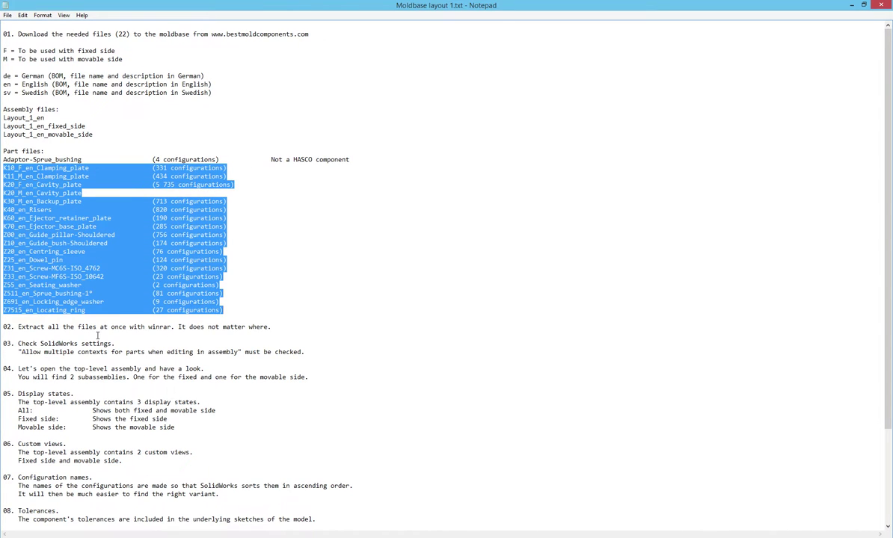
pyautogui.moveTo(3, 326); pyautogui.dragTo(306, 335)
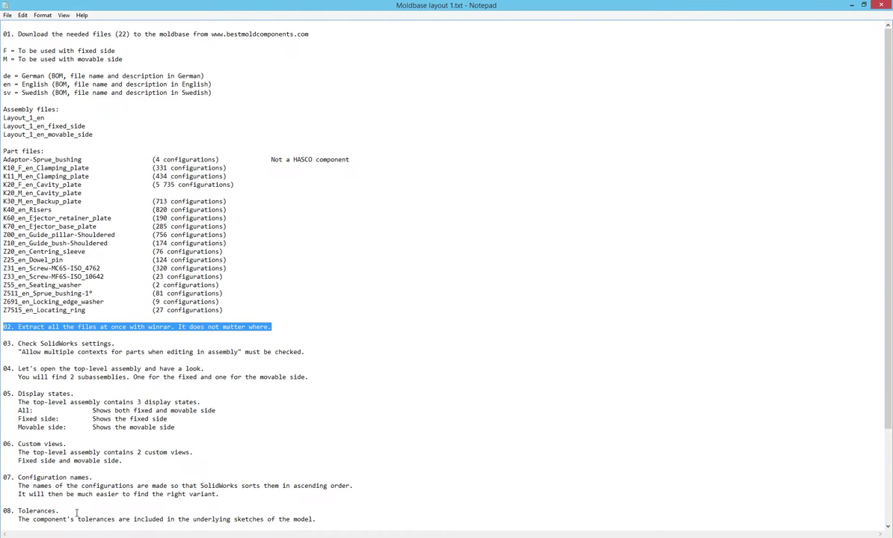
pyautogui.hotkey('alt', 'Tab')
# - Extract all 22 zip archives into C:\MoldDesign\Moldbases\BestMoldComponents with WinRAR
pyautogui.click(200, 426)
pyautogui.hotkey('ctrl', 'a')
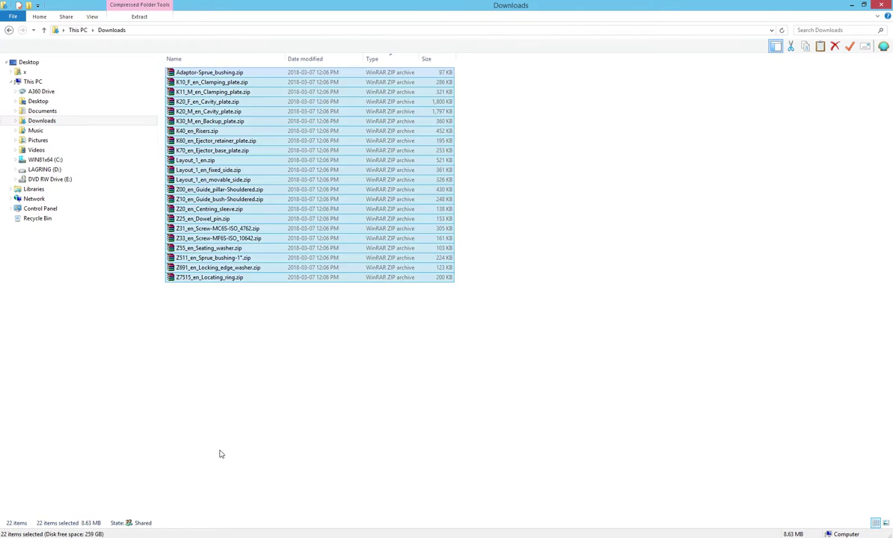
pyautogui.rightClick(220, 180)
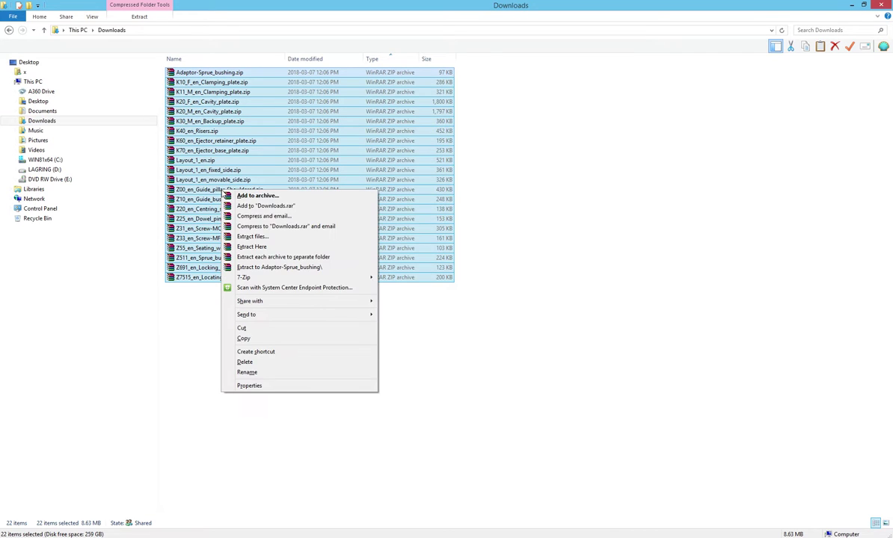
pyautogui.click(243, 236)
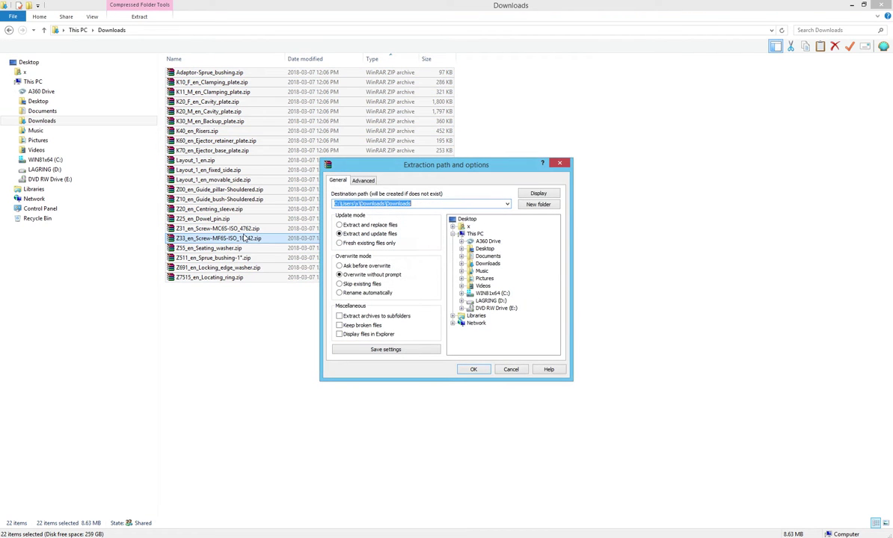
pyautogui.hotkey('ctrl', 'v')
pyautogui.press('Return')
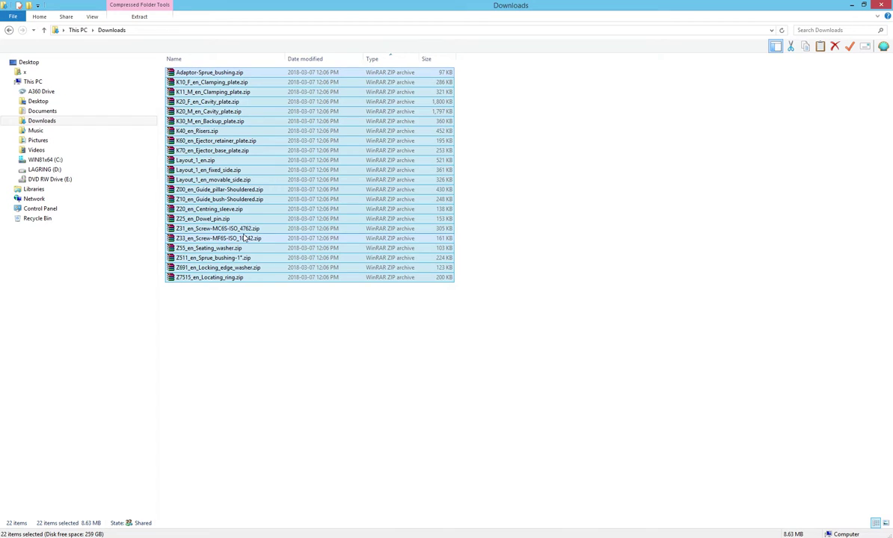
# - Read note step 03 on checking SolidWorks settings, then move over to SOLIDWORKS
pyautogui.click(128, 511)
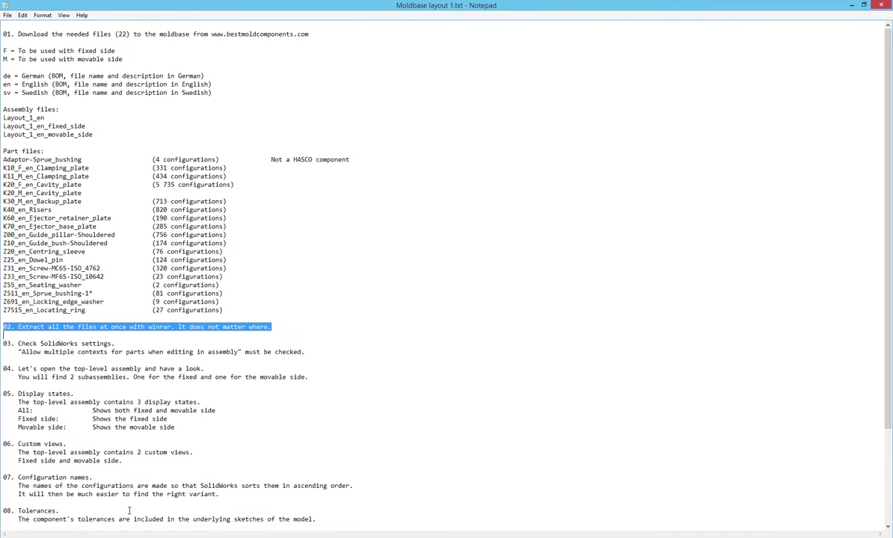
pyautogui.moveTo(3, 343); pyautogui.dragTo(332, 360)
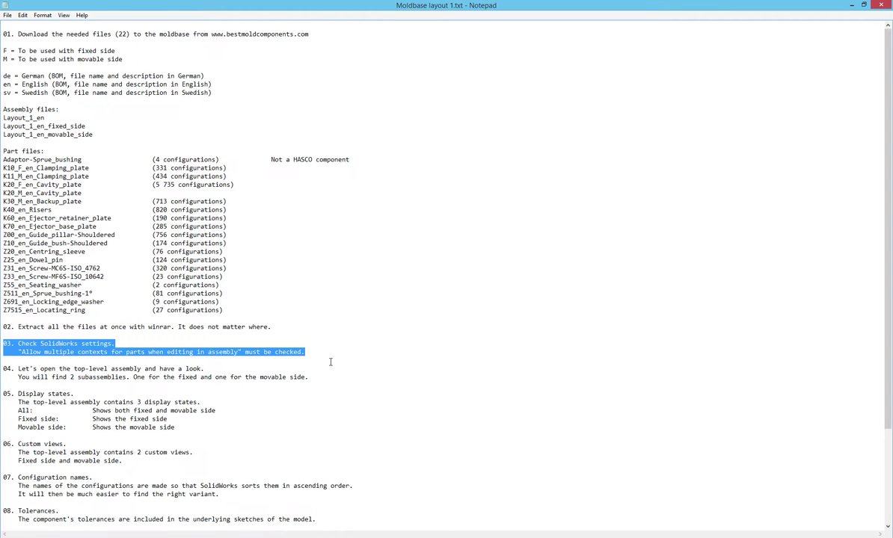
pyautogui.click(168, 501)
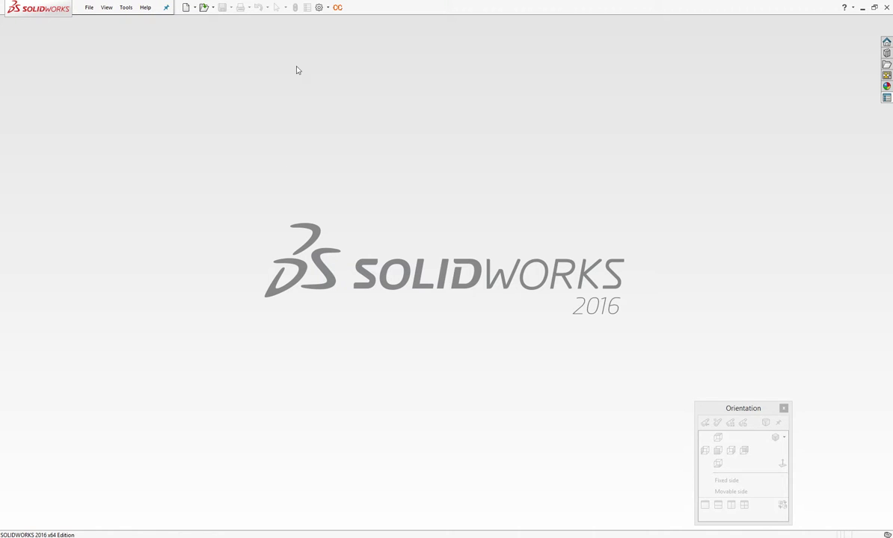
# - Enable 'Allow multiple contexts for parts when editing in assembly' under External References in System Options
pyautogui.click(319, 7)
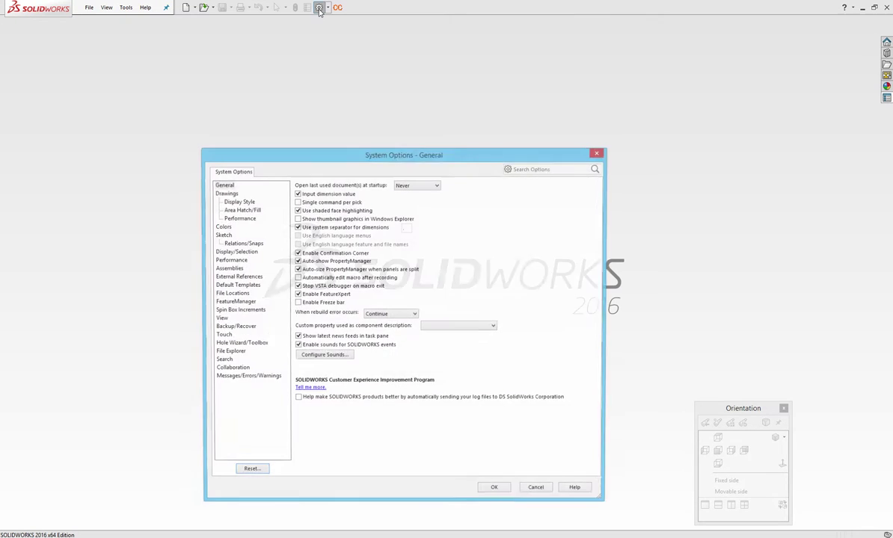
pyautogui.click(238, 276)
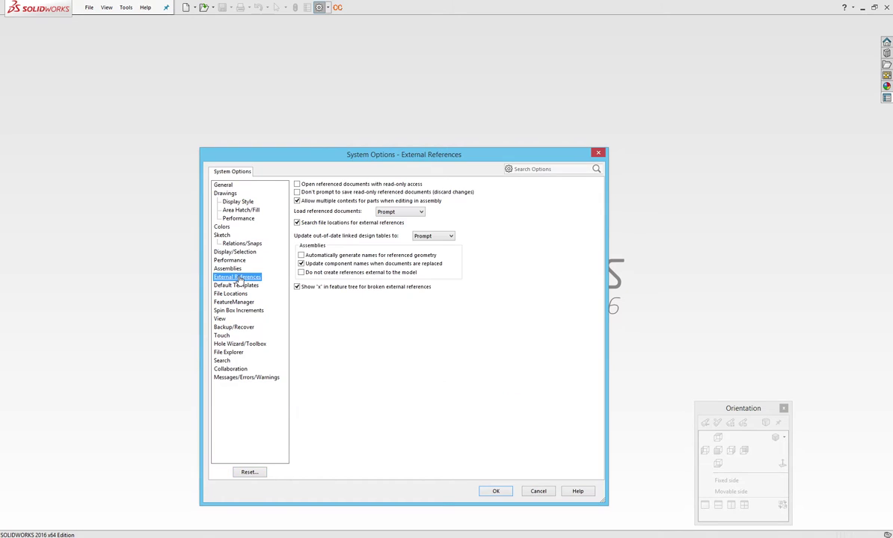
pyautogui.click(297, 201)
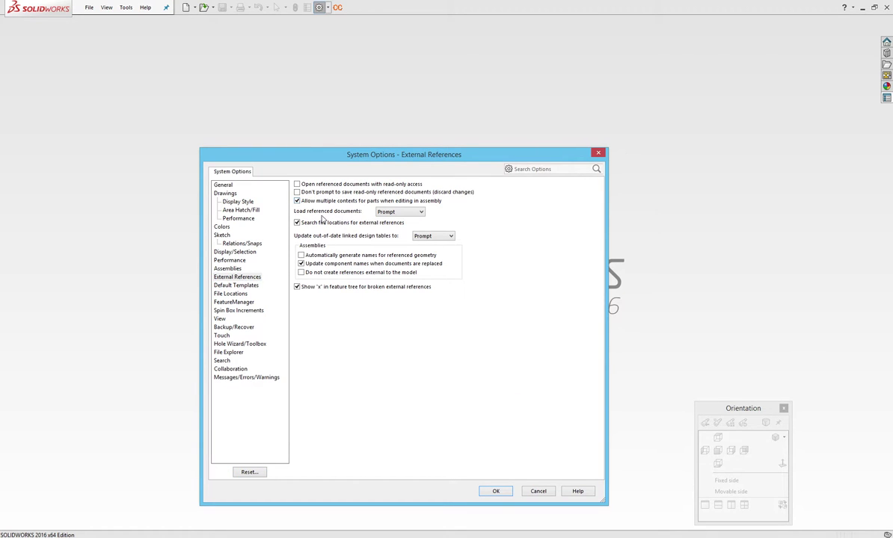
pyautogui.click(494, 491)
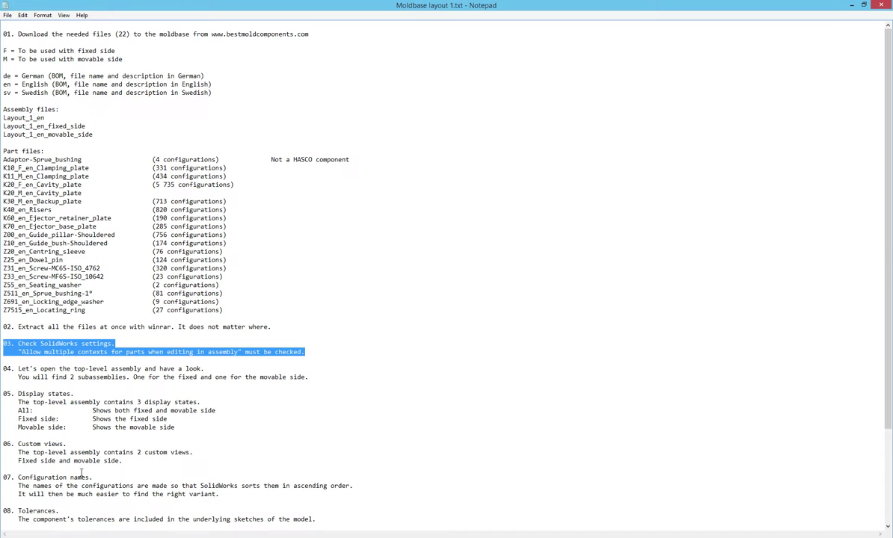
pyautogui.moveTo(4, 369); pyautogui.dragTo(293, 384)
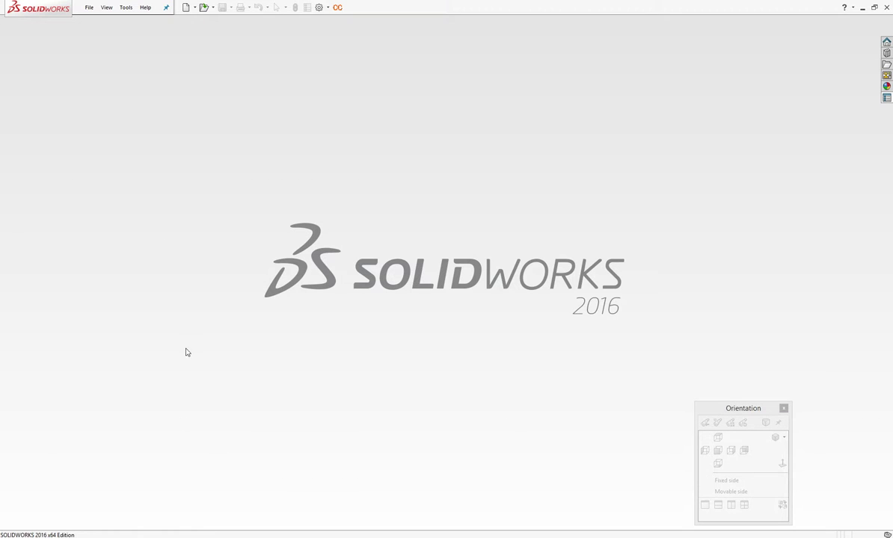
# - Open the Layout_1_en assembly fully resolved
pyautogui.click(203, 7)
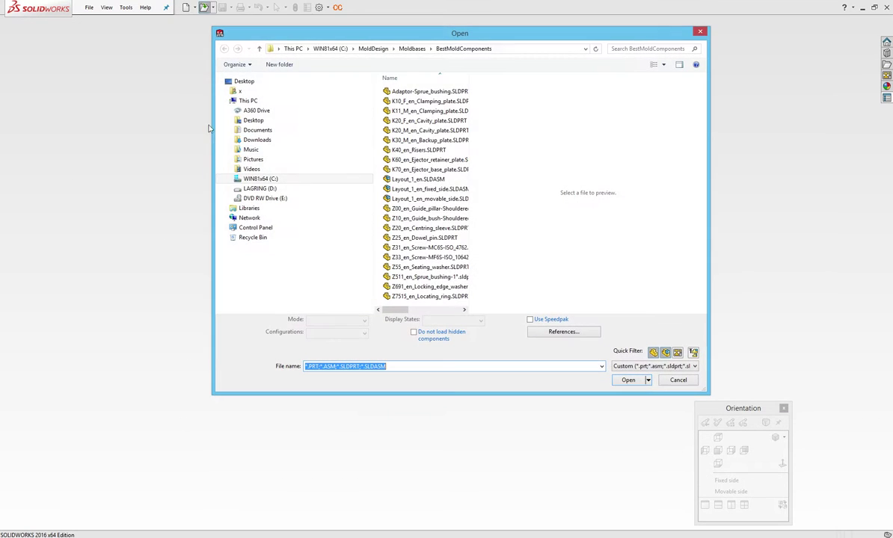
pyautogui.click(383, 180)
pyautogui.click(337, 322)
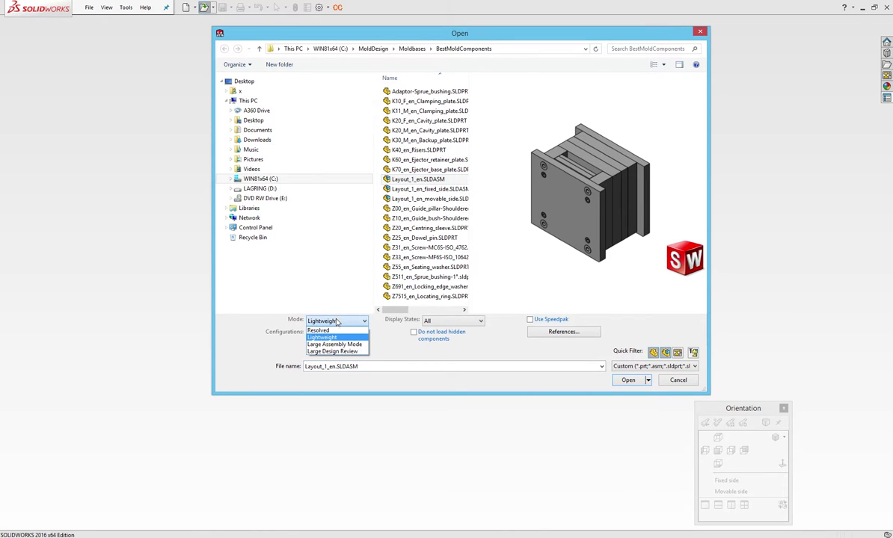
pyautogui.click(327, 331)
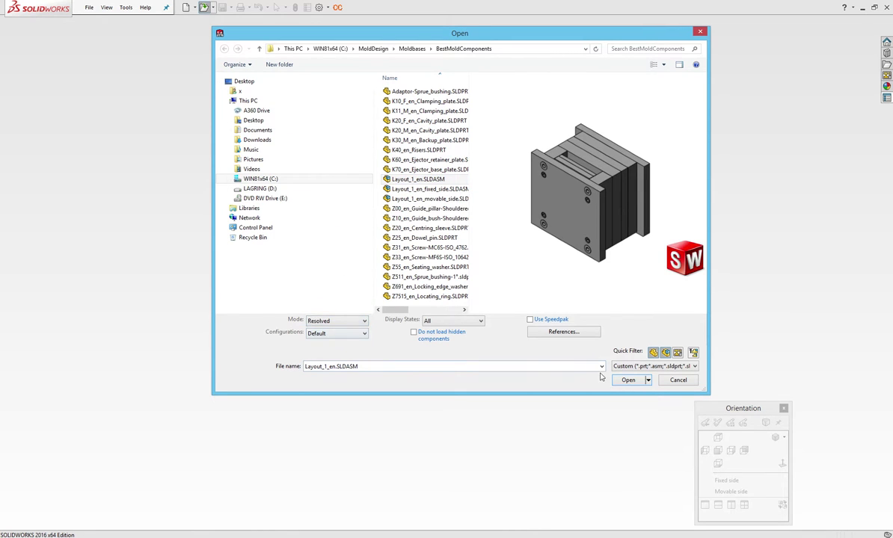
pyautogui.click(628, 380)
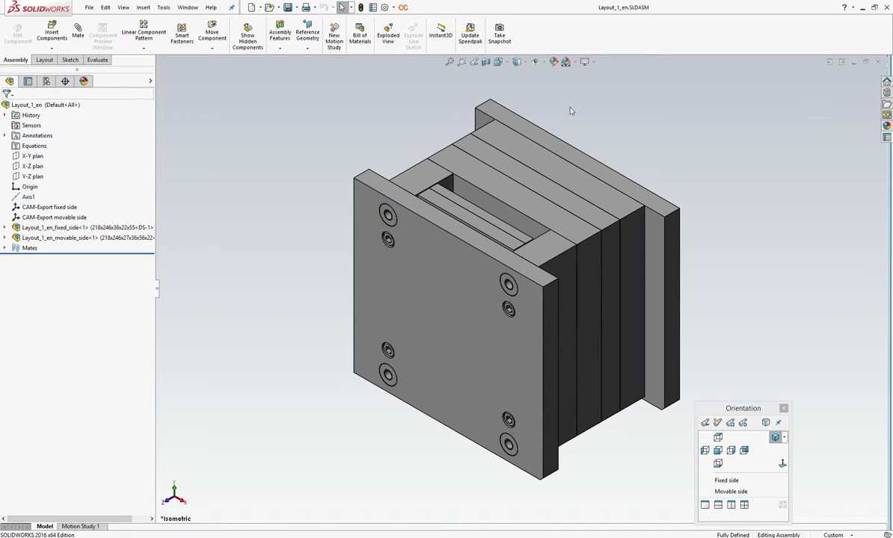
# - Select the fixed-side and movable-side subassemblies, then read note step 05 on display states
pyautogui.click(78, 228)
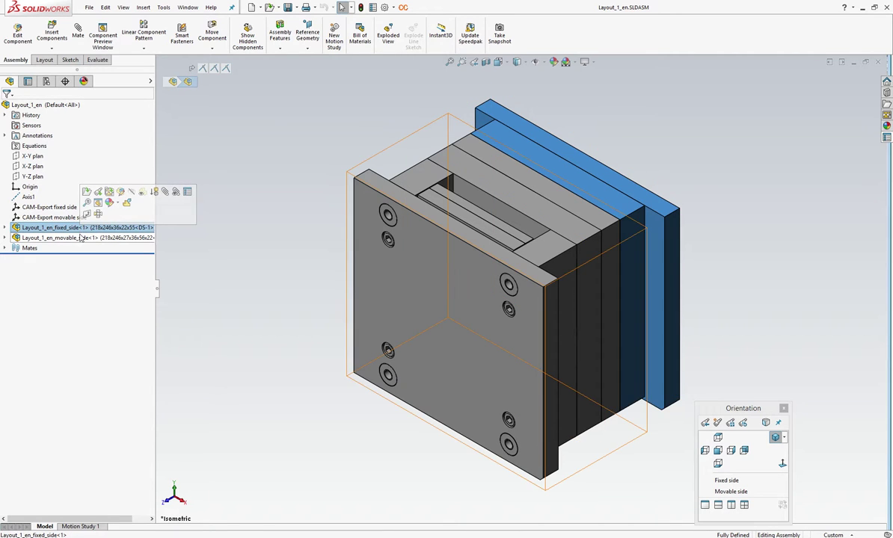
pyautogui.click(81, 238)
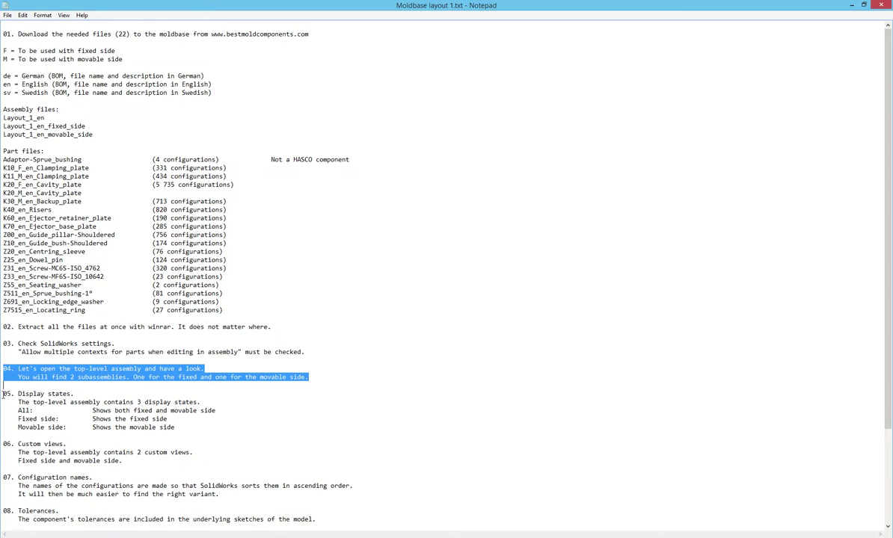
pyautogui.moveTo(2, 394); pyautogui.dragTo(228, 429)
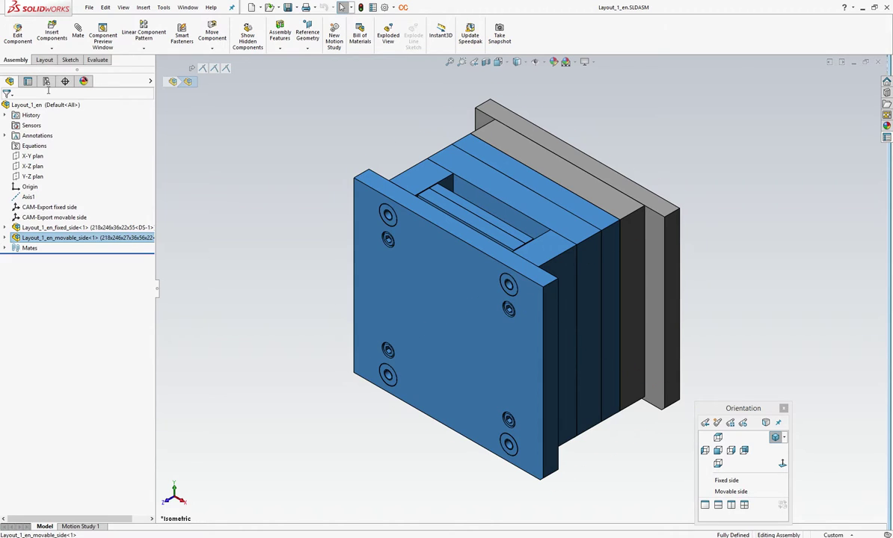
# - Switch between the Fixed side and Movable side display states in the ConfigurationManager
pyautogui.click(45, 82)
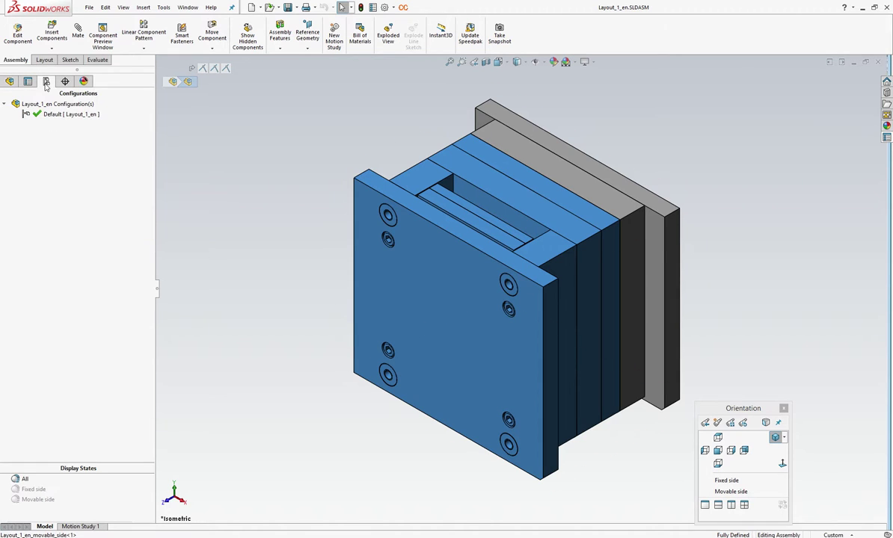
pyautogui.doubleClick(38, 490)
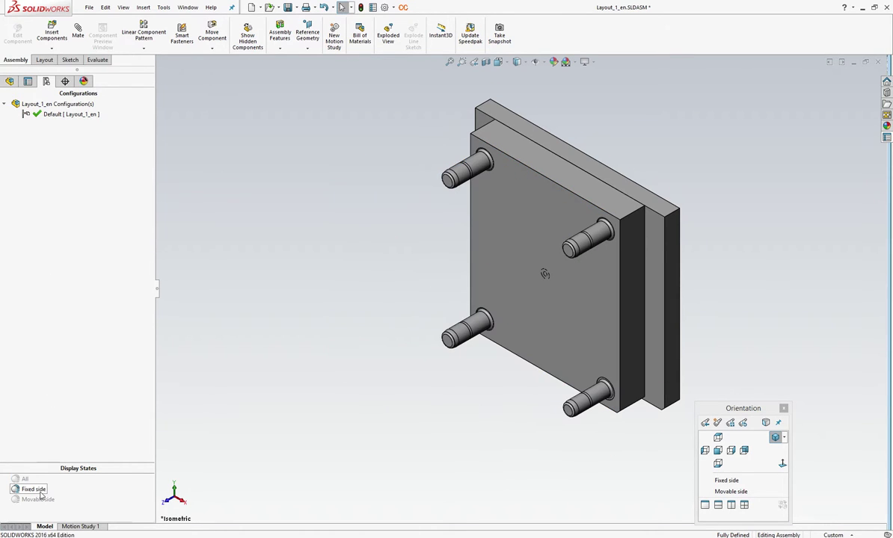
pyautogui.doubleClick(37, 500)
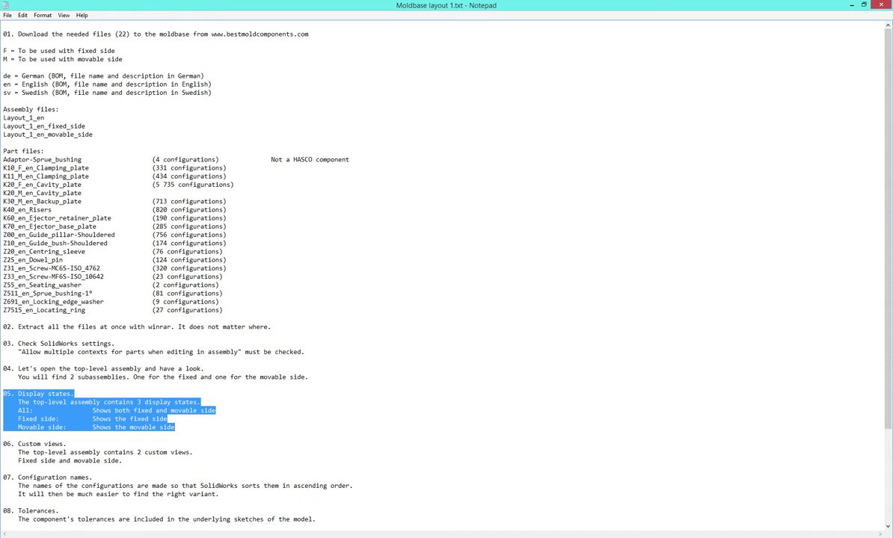
pyautogui.moveTo(3, 443); pyautogui.dragTo(155, 468)
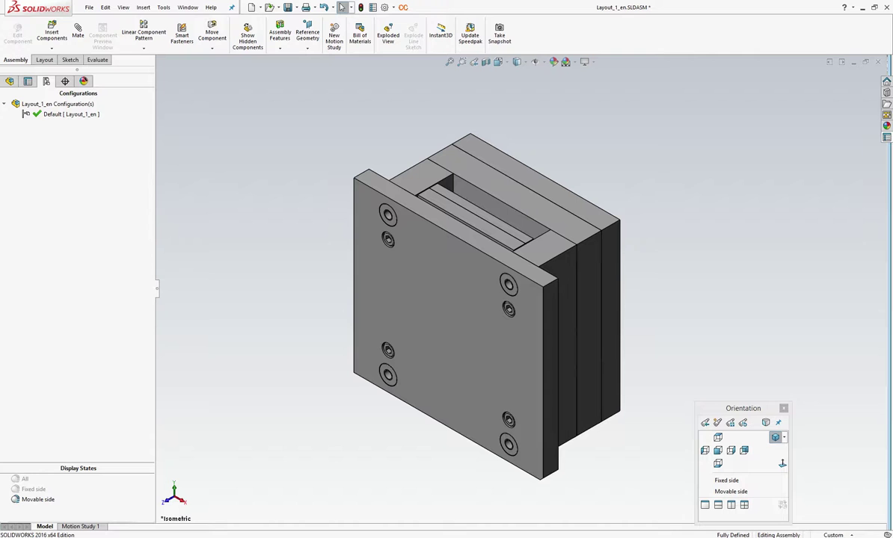
pyautogui.click(729, 492)
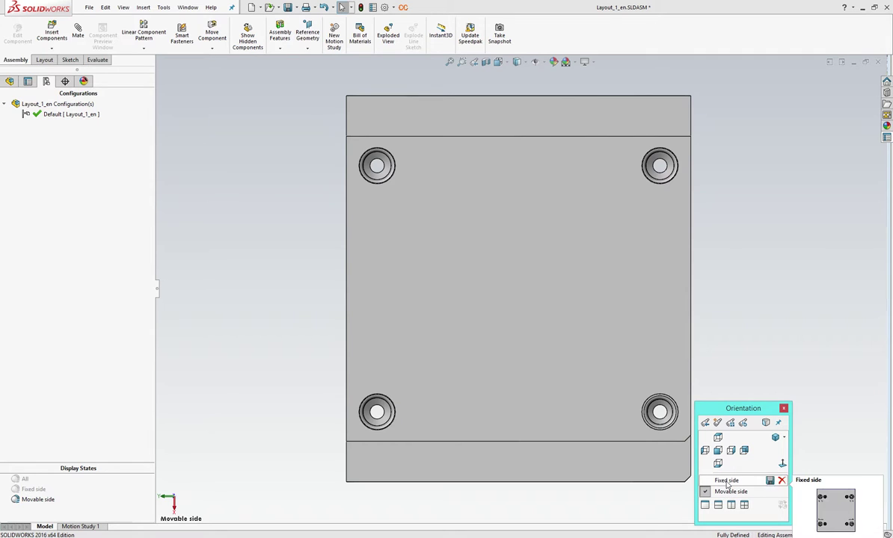
pyautogui.click(725, 481)
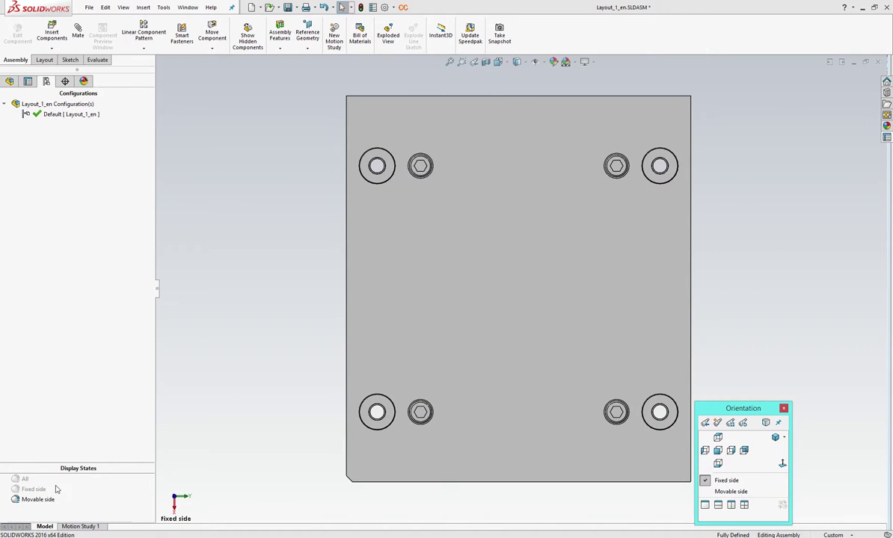
pyautogui.doubleClick(34, 490)
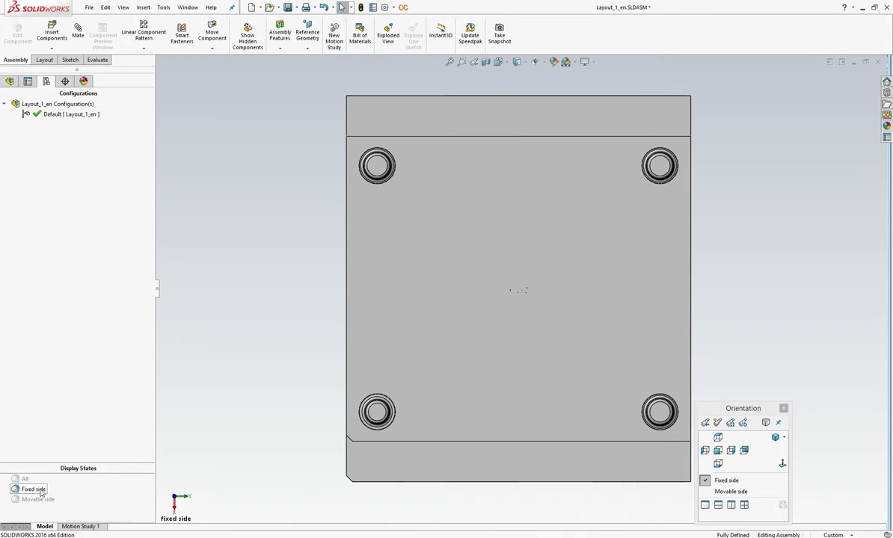
pyautogui.click(775, 438)
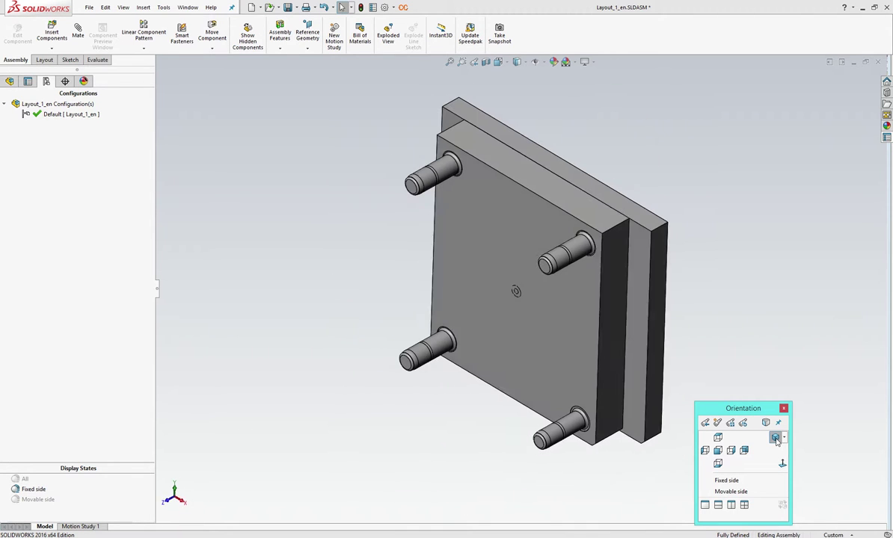
pyautogui.doubleClick(16, 480)
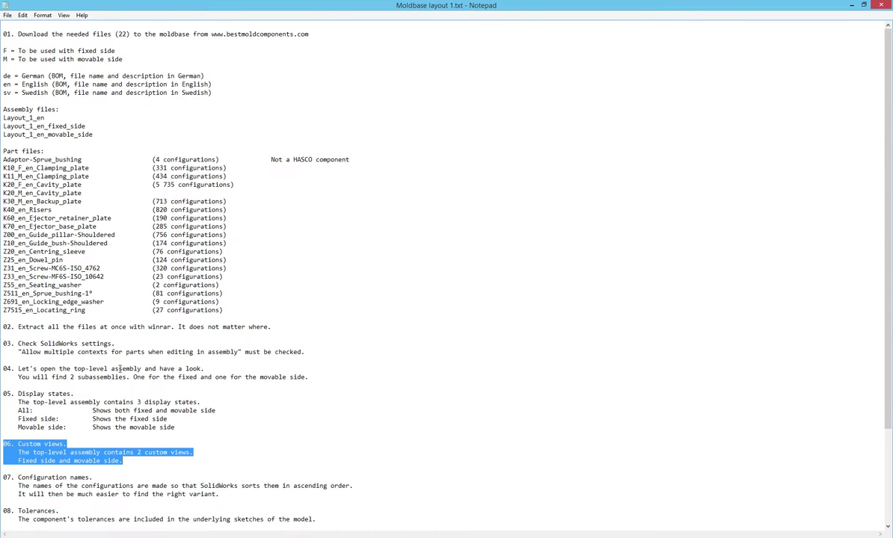
# - Select the lines of the notes' section 07 on configuration names
pyautogui.moveTo(4, 476); pyautogui.dragTo(200, 501)
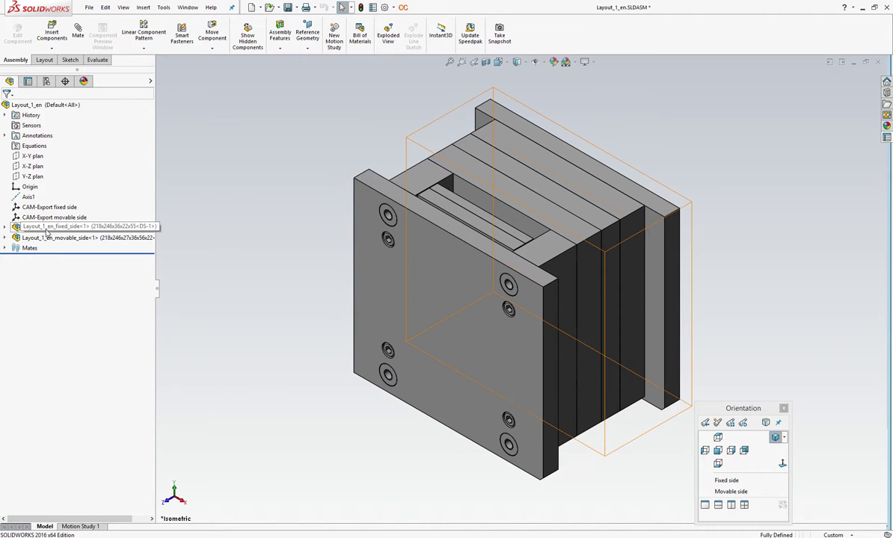
# - Open Layout_1_en_fixed_side on its own and browse the guide pillar's configuration list
pyautogui.click(47, 228)
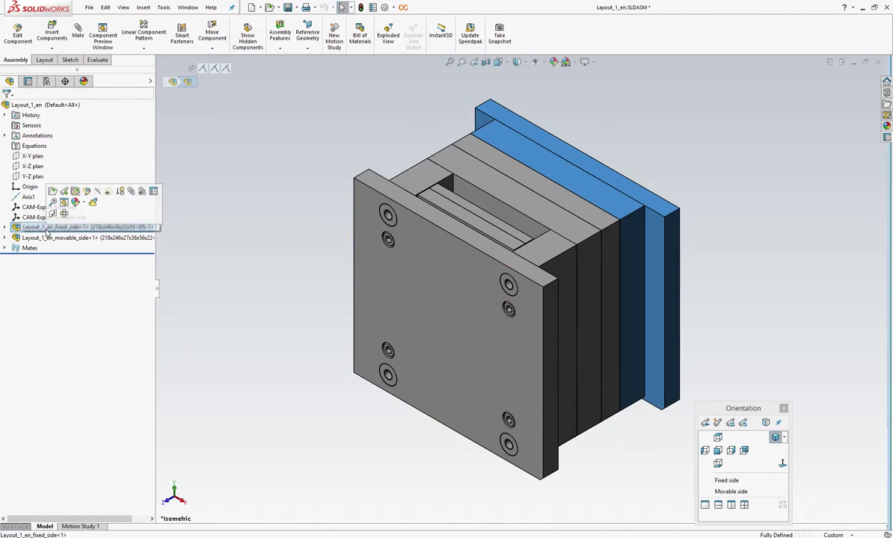
pyautogui.click(53, 192)
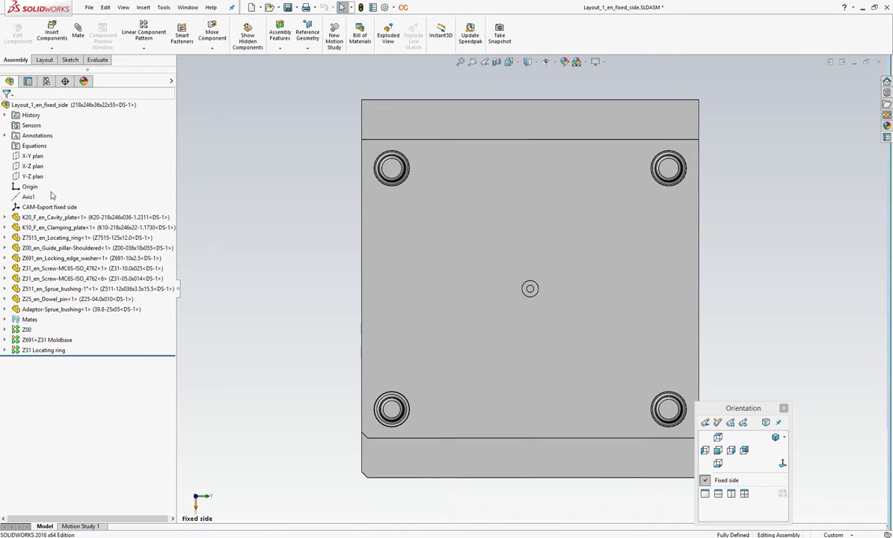
pyautogui.click(60, 248)
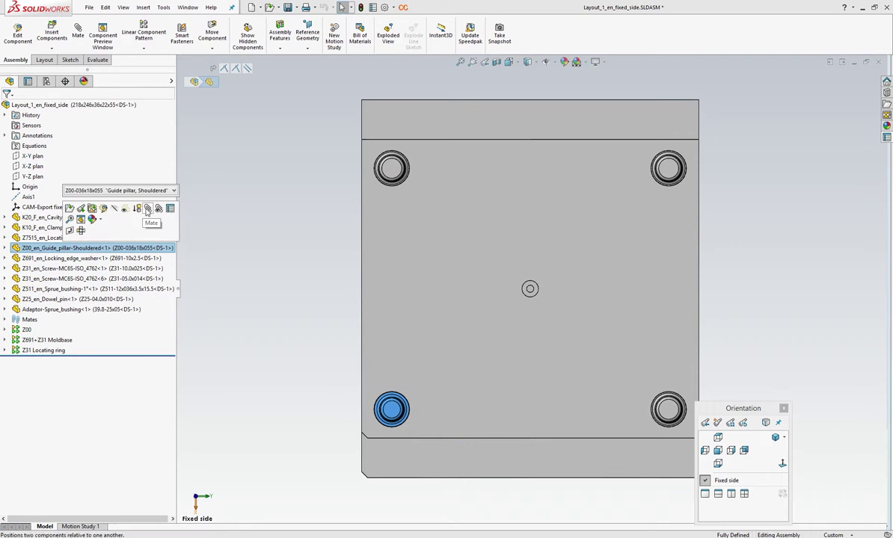
pyautogui.click(173, 190)
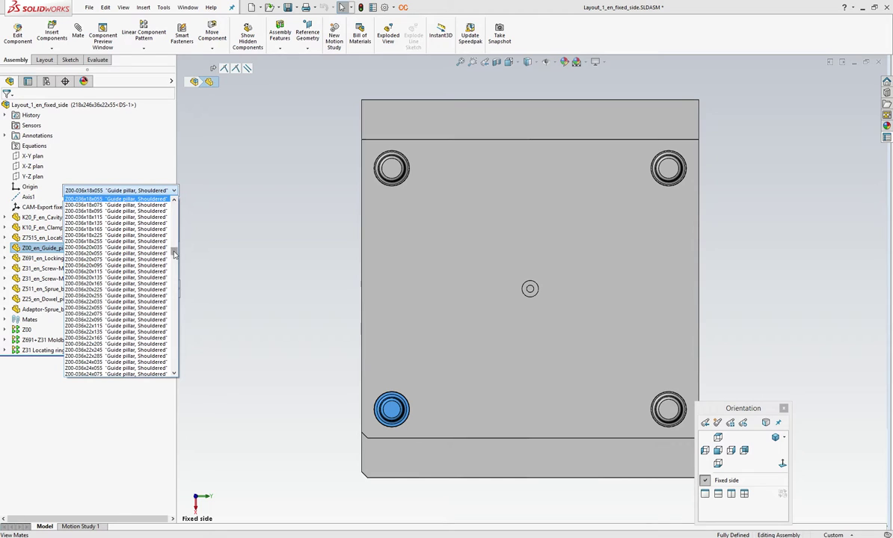
pyautogui.moveTo(174, 254); pyautogui.dragTo(177, 209)
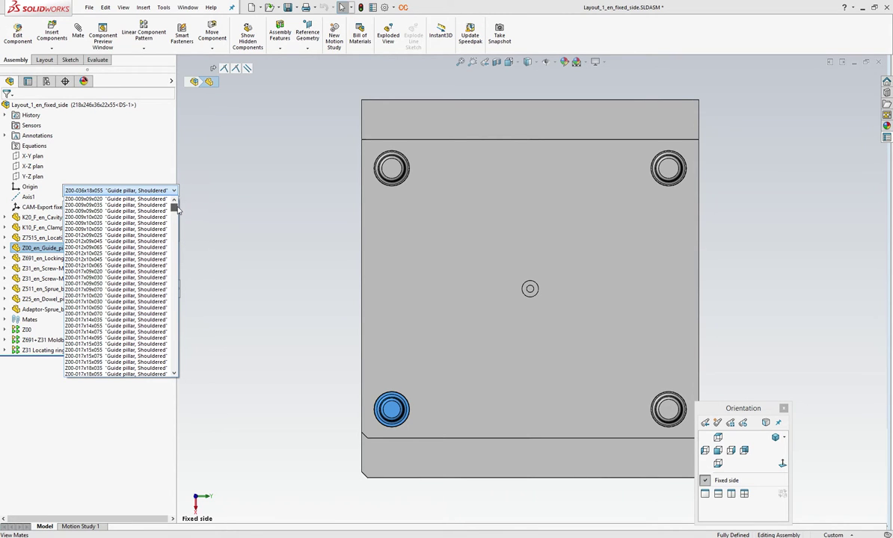
pyautogui.press('Escape')
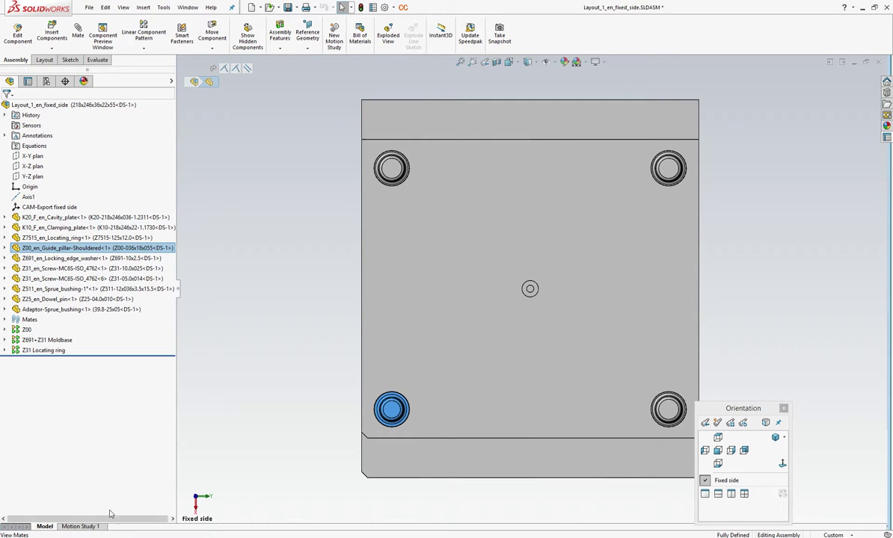
# - Read notes section 08 on tolerances, then select the sprue bushing in the fixed-side assembly
pyautogui.hotkey('alt', 'Tab')
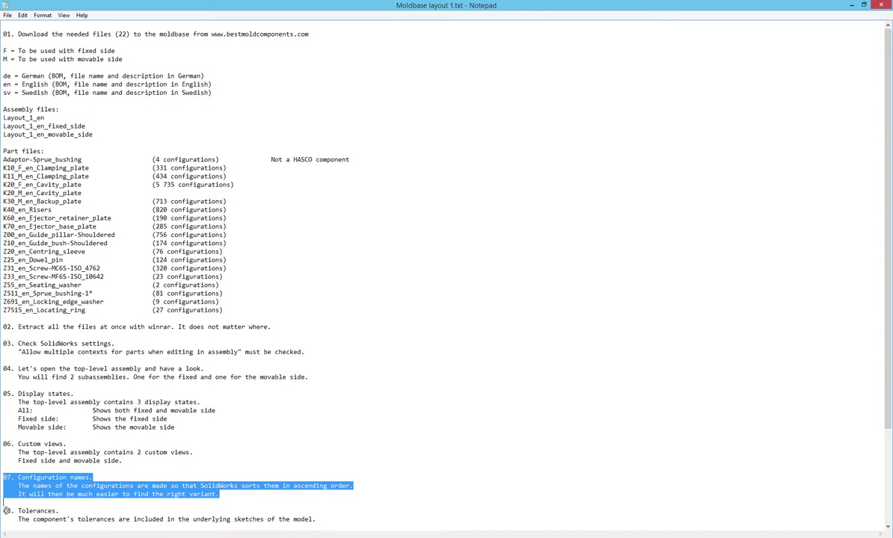
pyautogui.moveTo(4, 511); pyautogui.dragTo(325, 521)
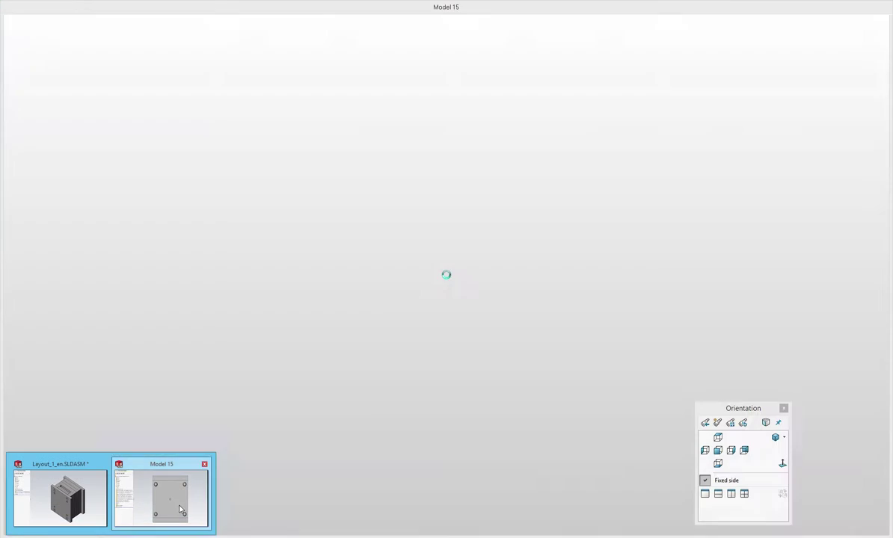
pyautogui.click(167, 478)
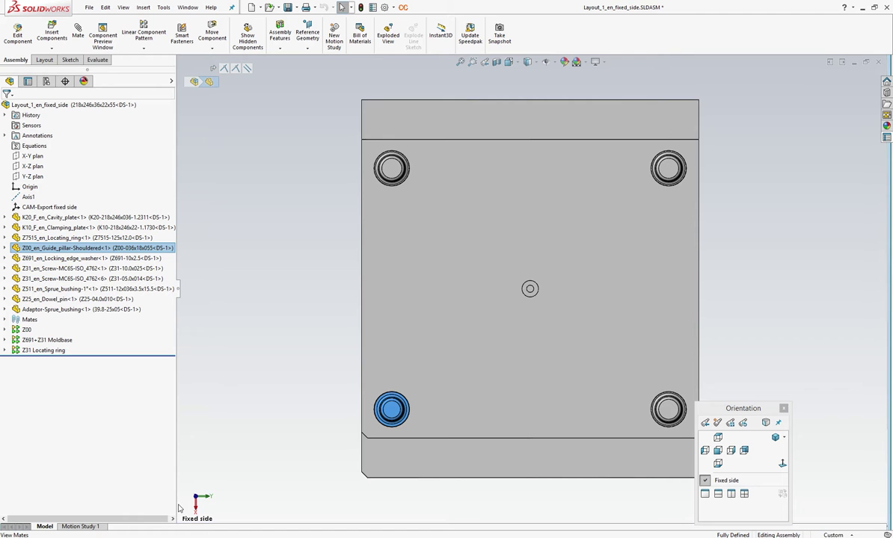
pyautogui.click(112, 289)
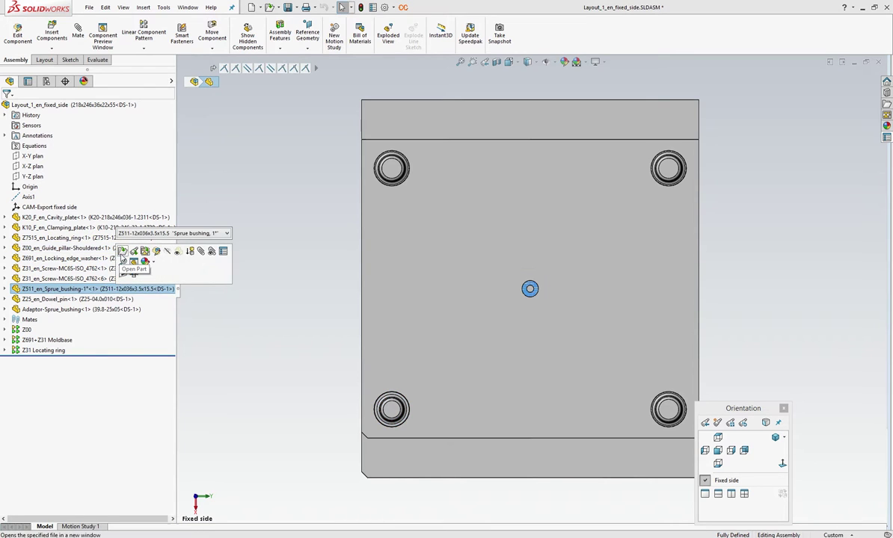
# - Open the sprue bushing part's sketch and check tolerances on Ø12 k6, 36, 13 and Ø28 g7
pyautogui.click(122, 256)
pyautogui.rightClick(536, 234)
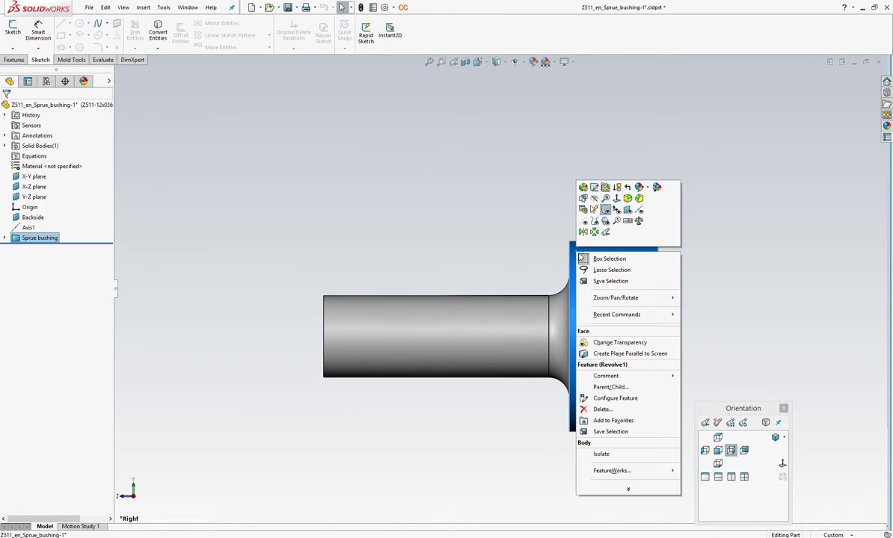
pyautogui.click(594, 187)
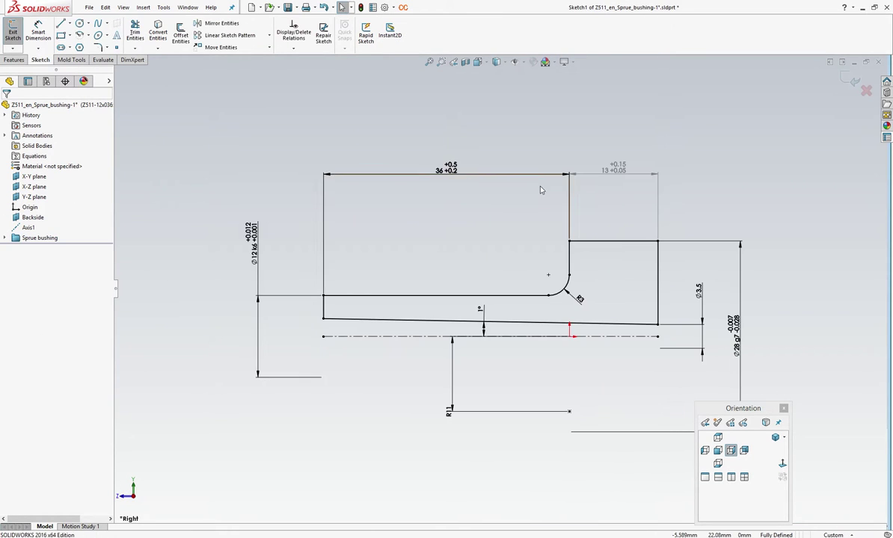
pyautogui.click(256, 243)
pyautogui.click(452, 169)
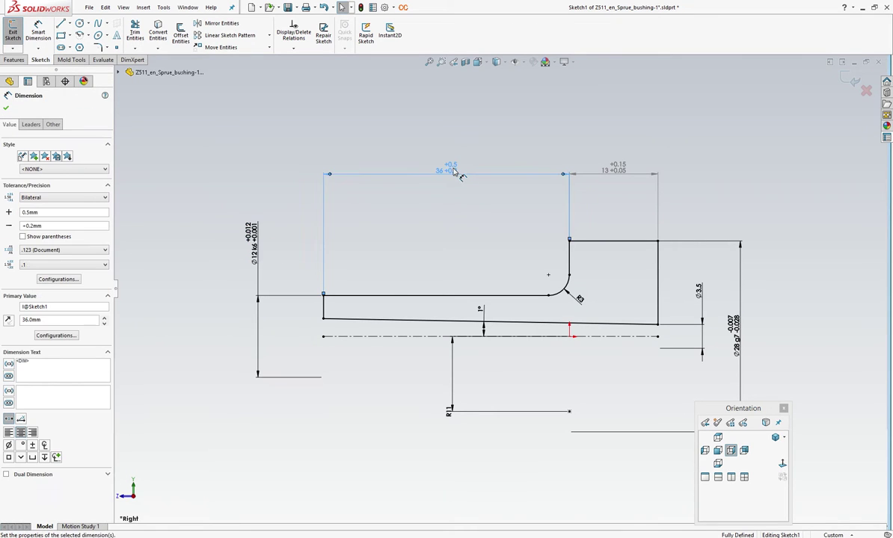
pyautogui.click(618, 171)
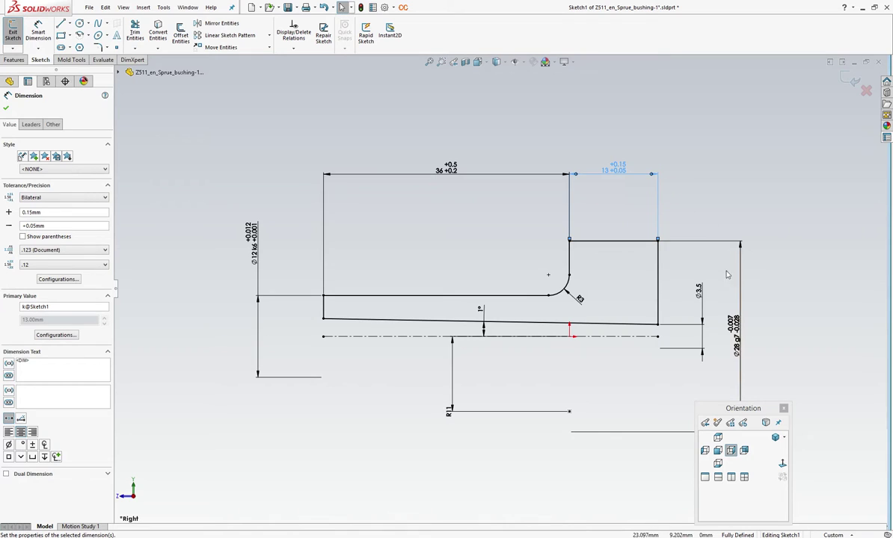
pyautogui.click(738, 323)
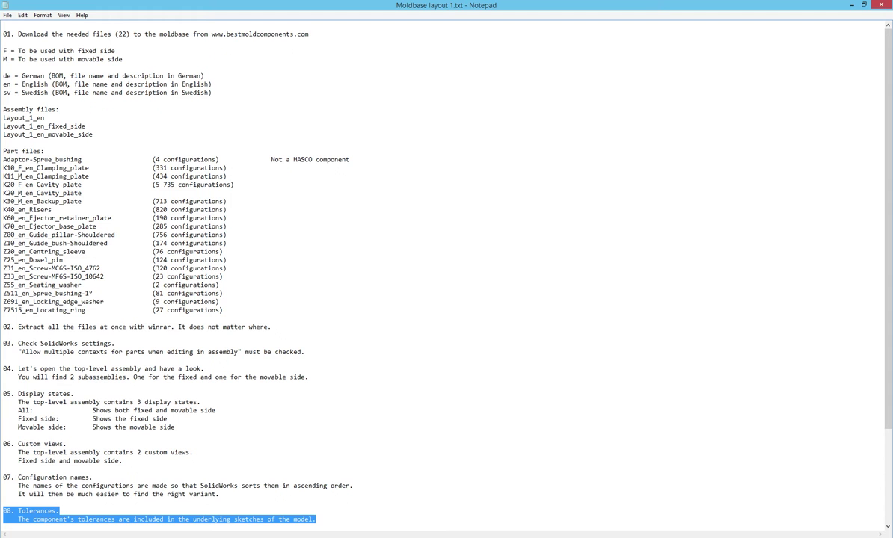
# - Scroll to section 09 on customizing the moldbase, highlight it, then return to Layout_1_en
pyautogui.scroll(-15, 339, 120)
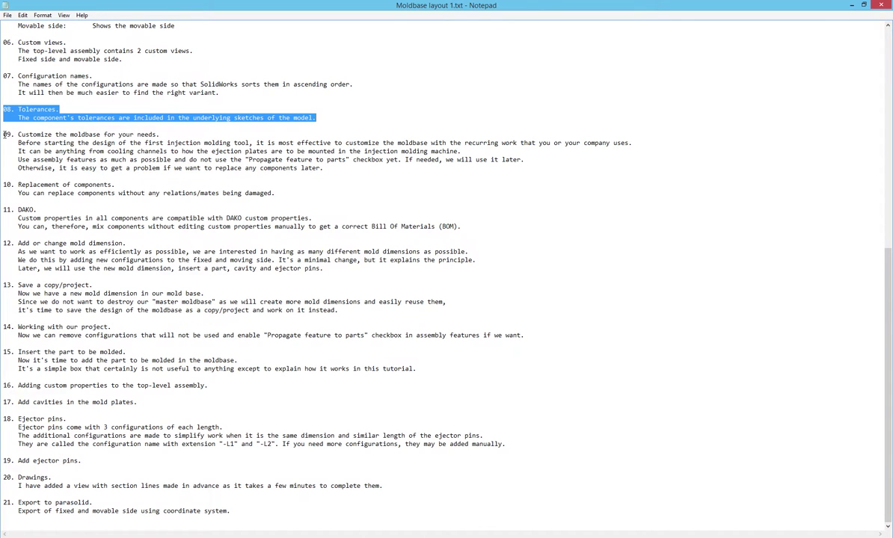
pyautogui.moveTo(3, 135); pyautogui.dragTo(371, 180)
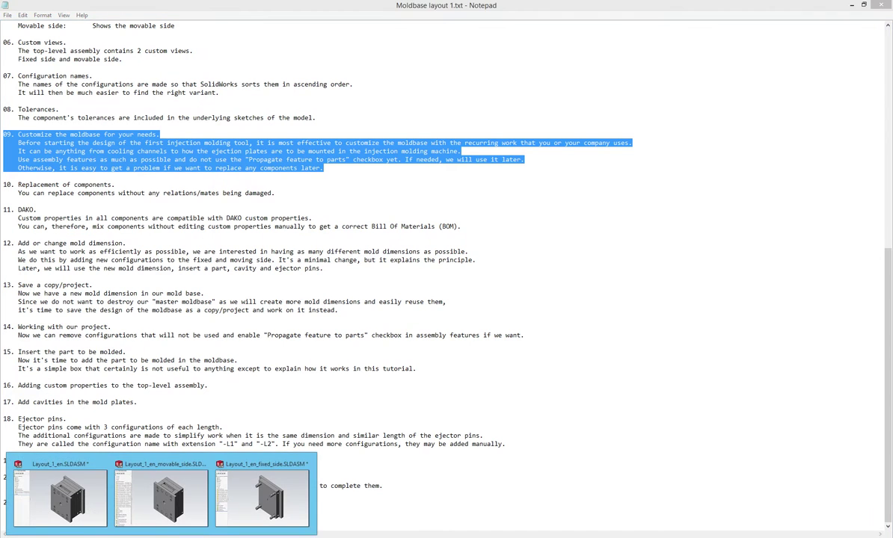
pyautogui.click(71, 478)
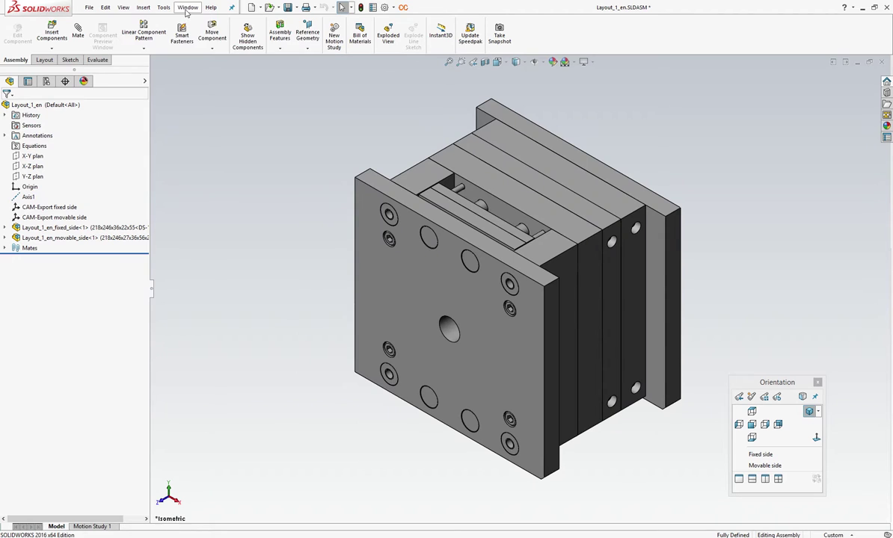
# - In the movable-side assembly, turn on Propagate feature to parts for Cut-Revolve guided ejector plates
pyautogui.click(186, 9)
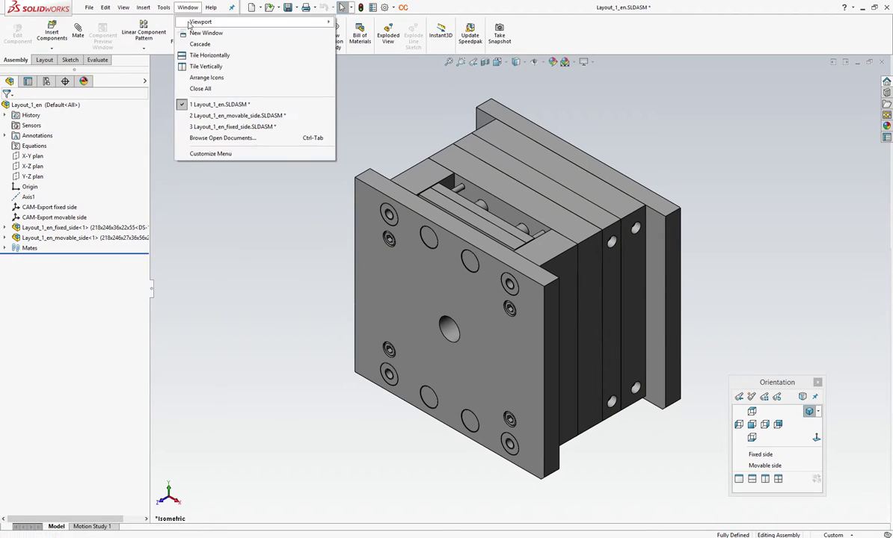
pyautogui.click(192, 115)
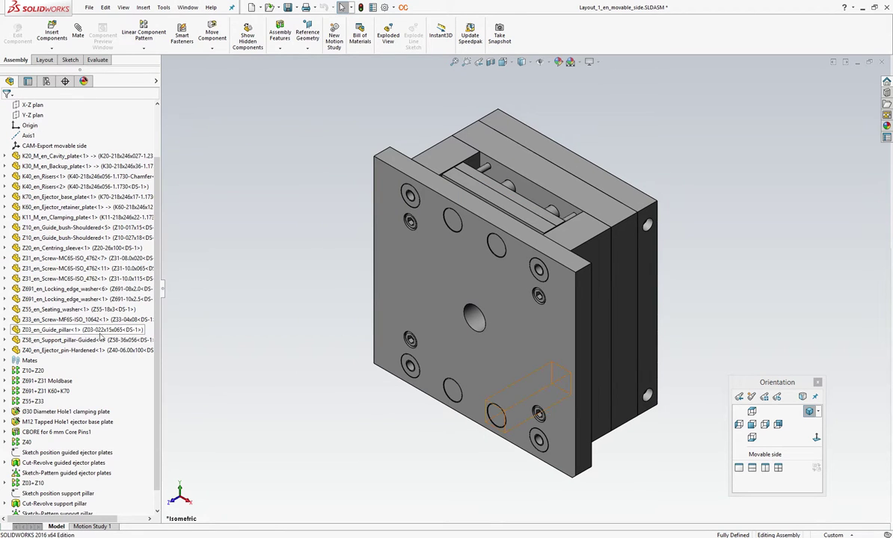
pyautogui.click(62, 463)
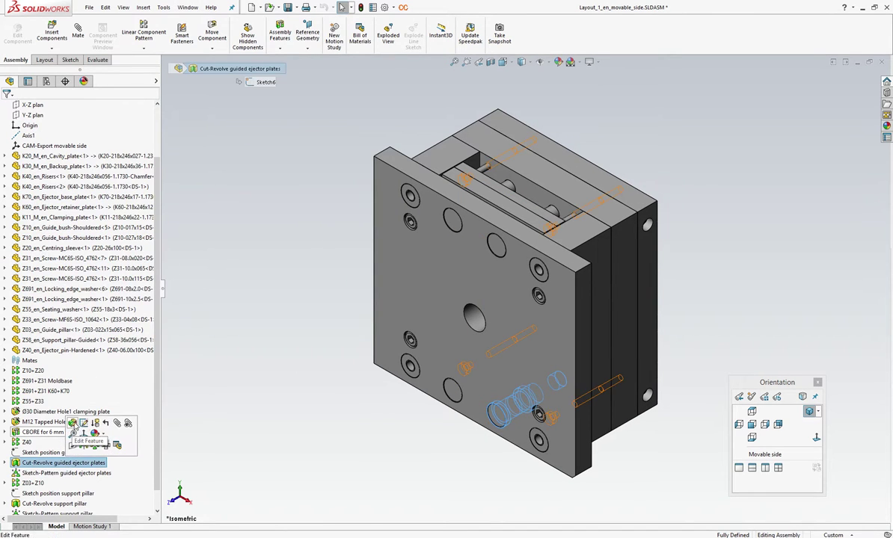
pyautogui.click(73, 423)
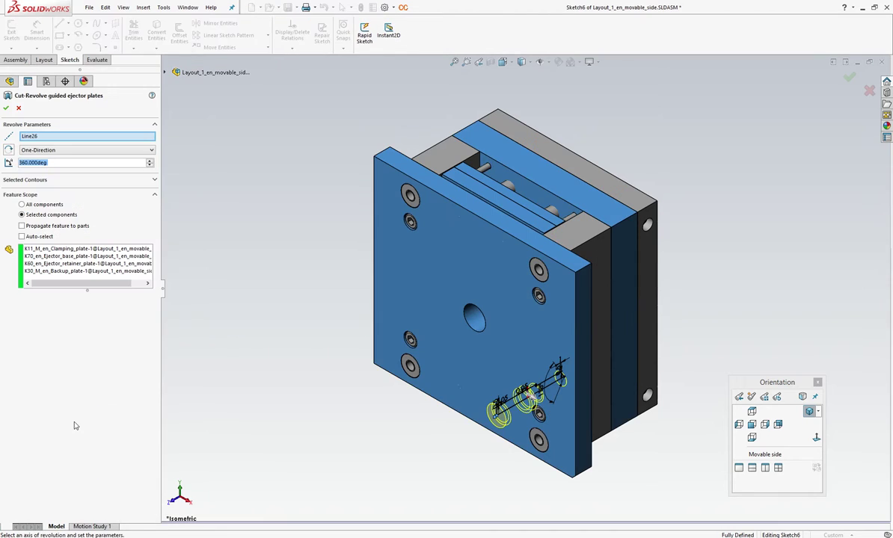
pyautogui.click(22, 227)
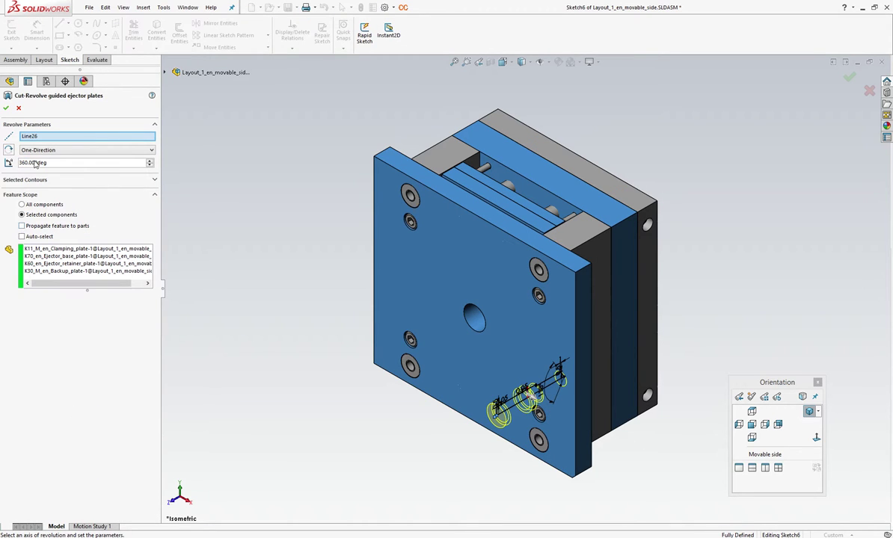
pyautogui.click(19, 108)
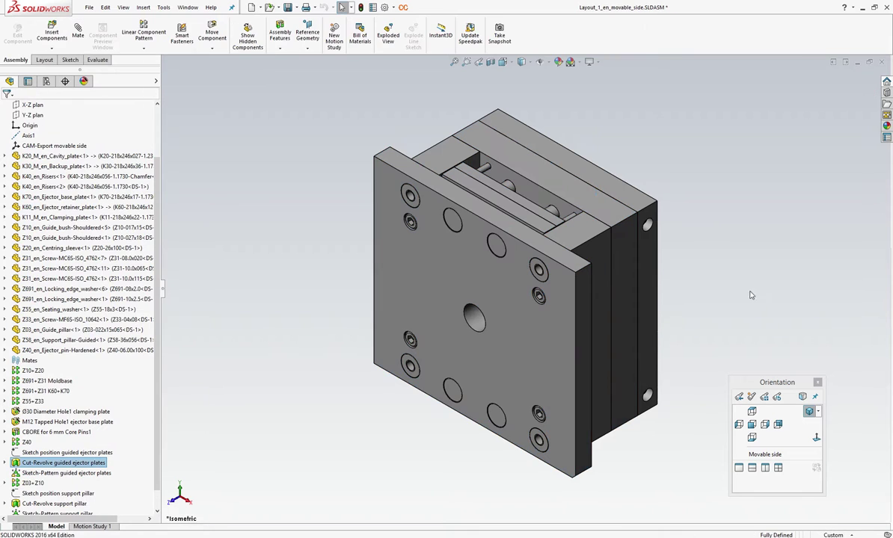
pyautogui.click(764, 453)
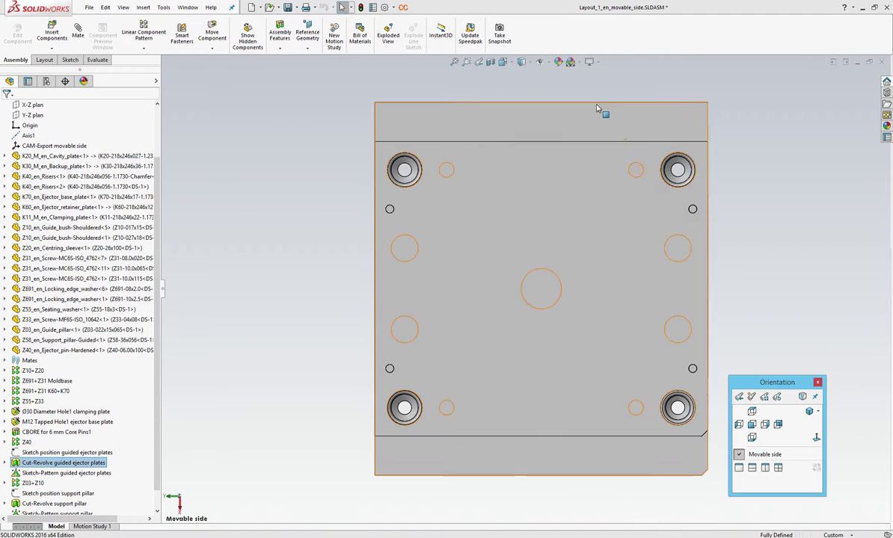
pyautogui.click(521, 61)
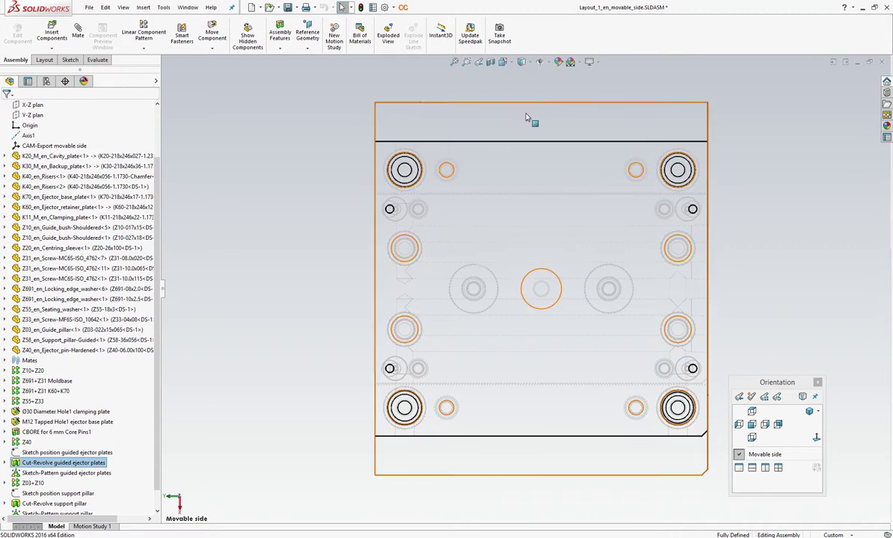
pyautogui.click(522, 109)
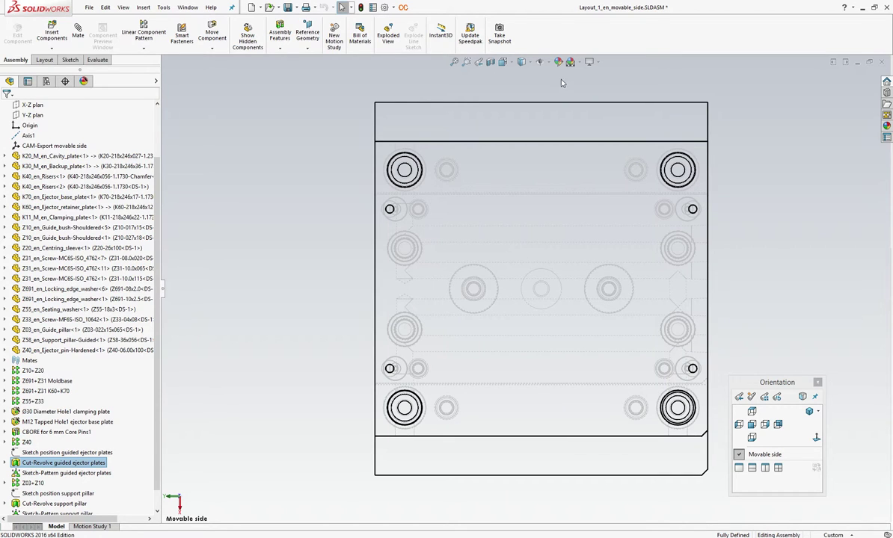
pyautogui.click(528, 63)
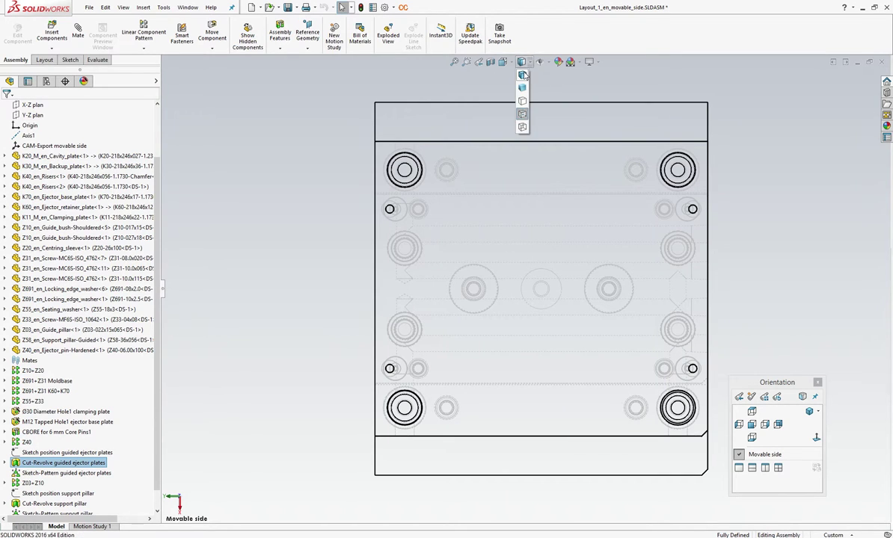
pyautogui.click(524, 75)
pyautogui.hotkey('ctrl', '7')
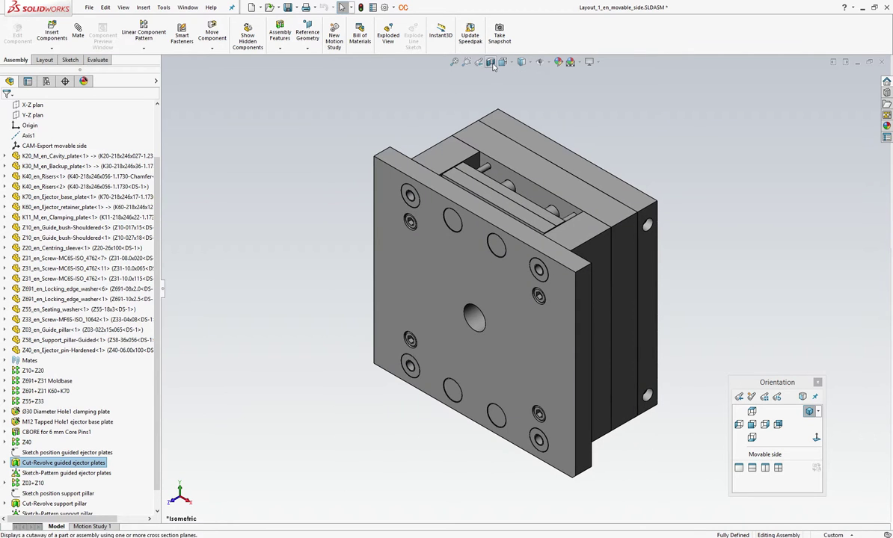
pyautogui.click(491, 64)
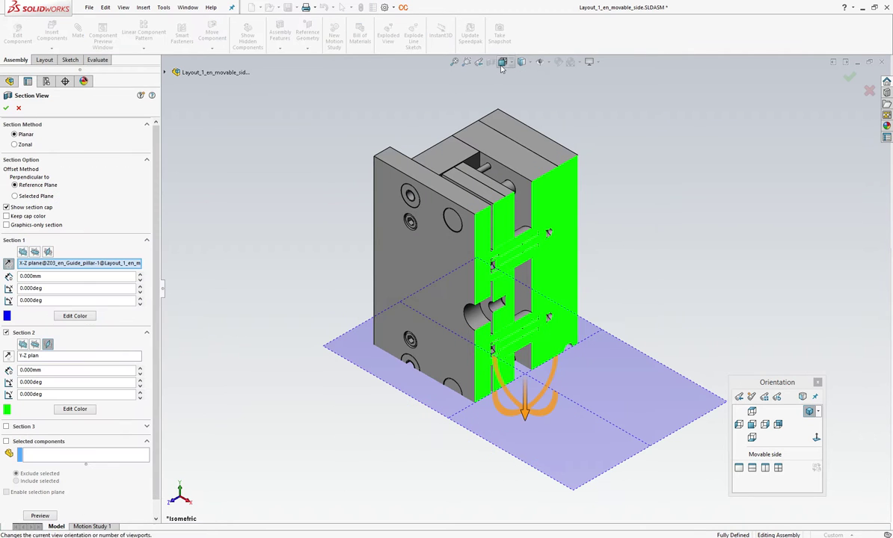
pyautogui.click(7, 109)
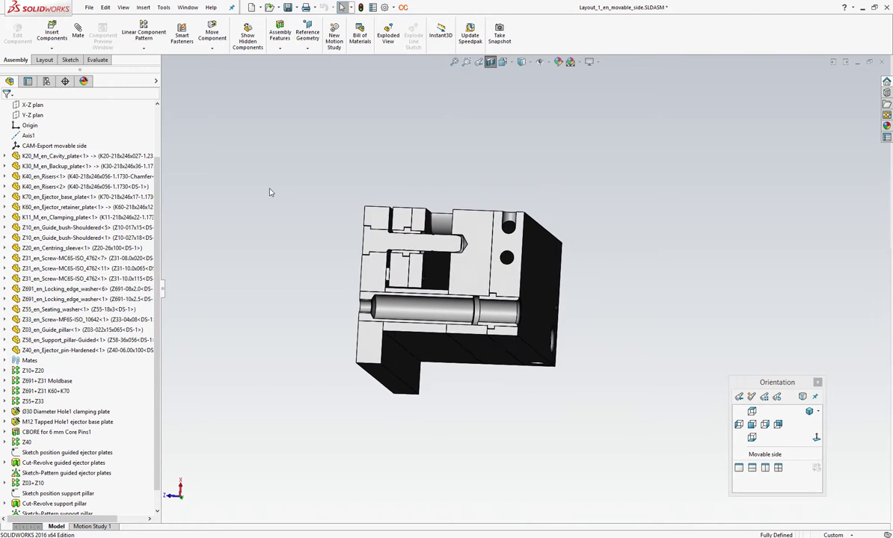
pyautogui.hotkey('ctrl', '7')
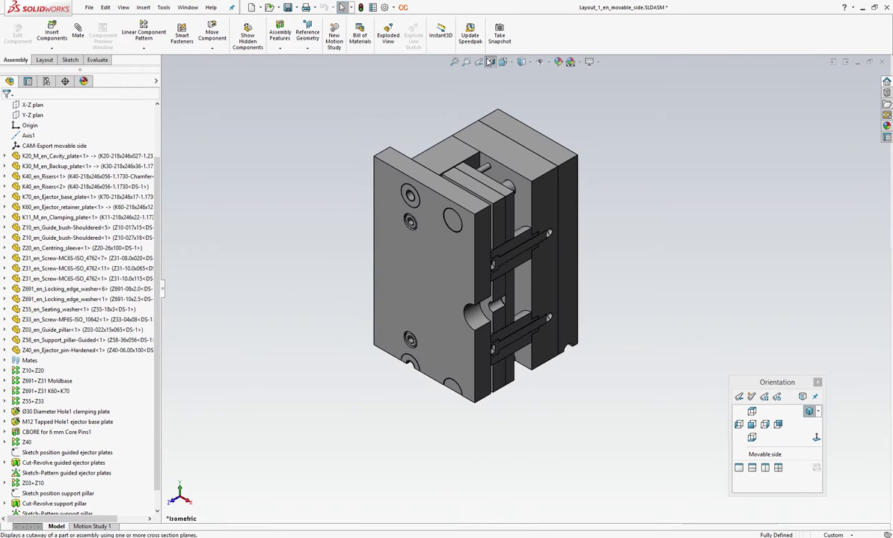
pyautogui.click(490, 61)
# - In the fixed-side assembly, turn on Propagate feature to parts for Cut-Revolve1 sprue bushing
pyautogui.click(188, 8)
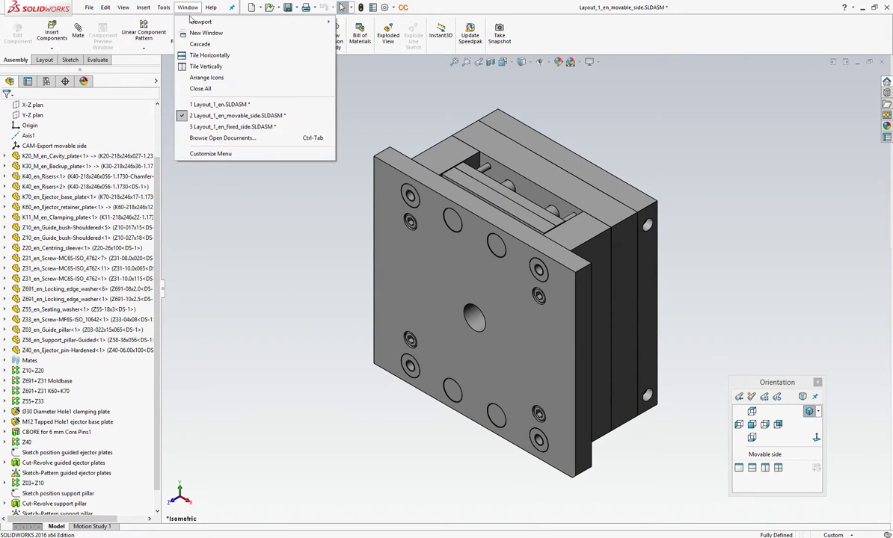
pyautogui.click(181, 120)
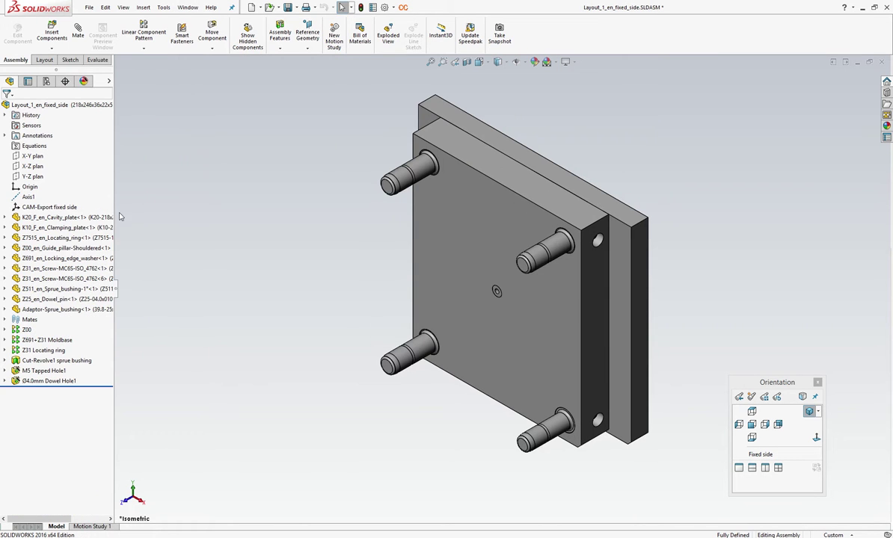
pyautogui.rightClick(42, 359)
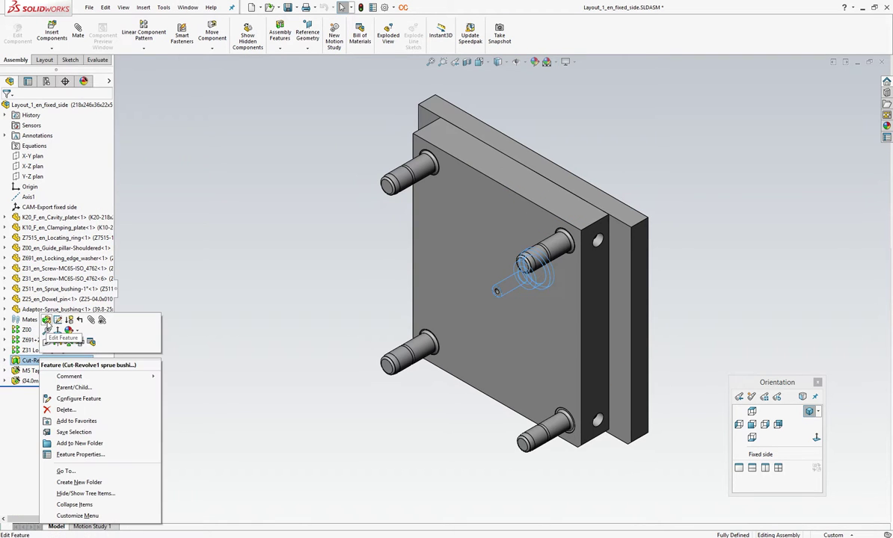
pyautogui.click(46, 319)
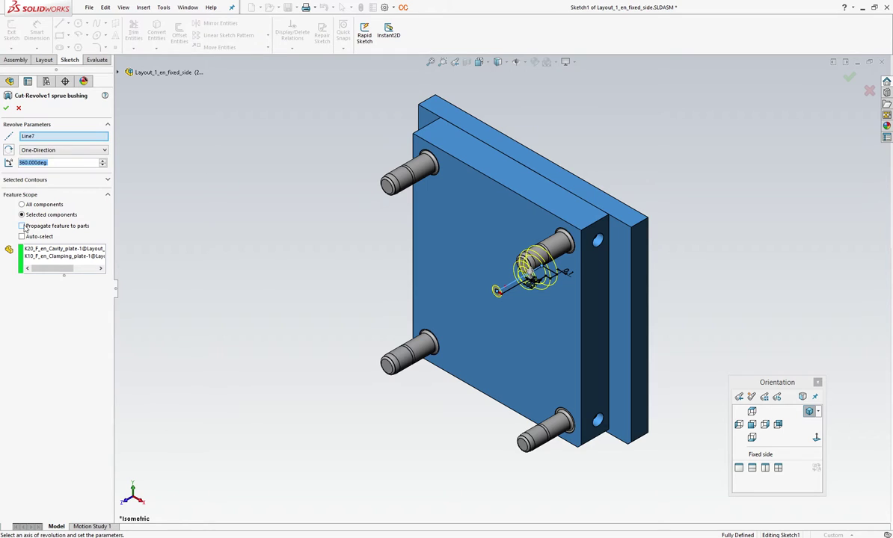
pyautogui.click(23, 226)
pyautogui.click(19, 109)
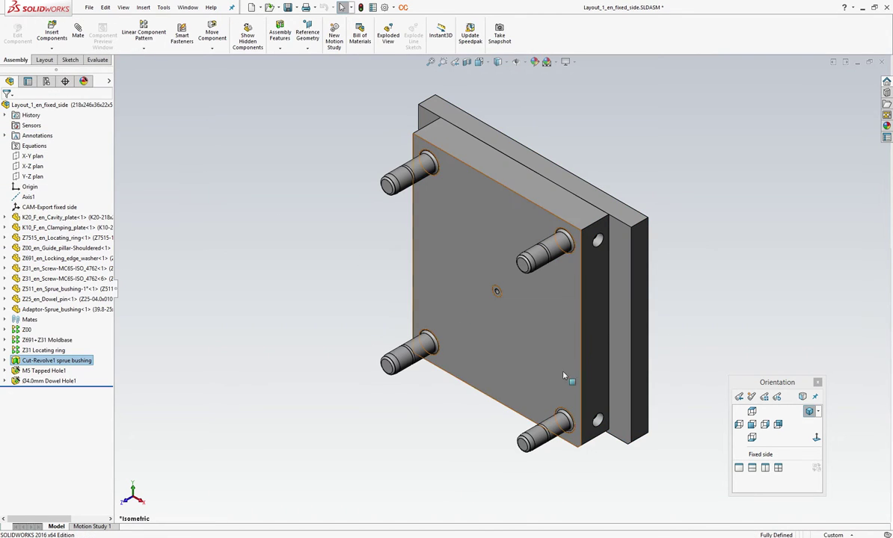
pyautogui.click(738, 456)
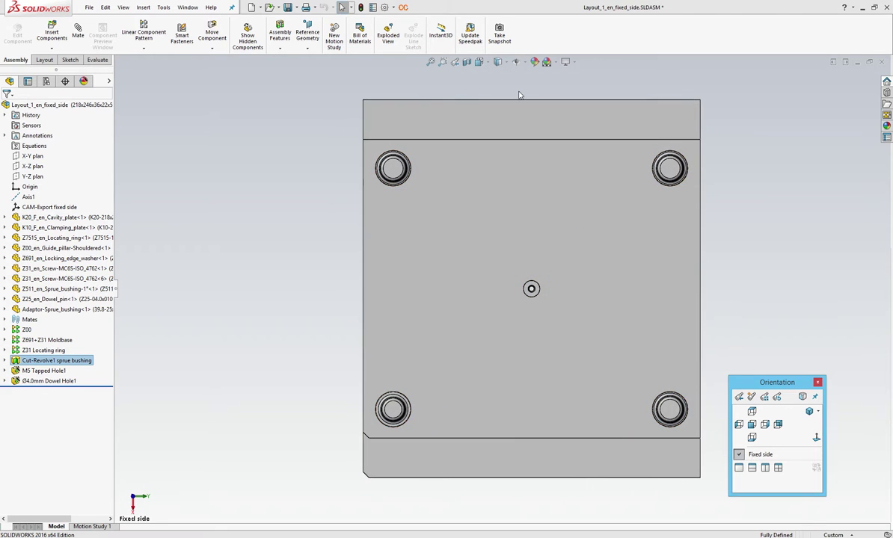
pyautogui.click(506, 62)
pyautogui.click(498, 112)
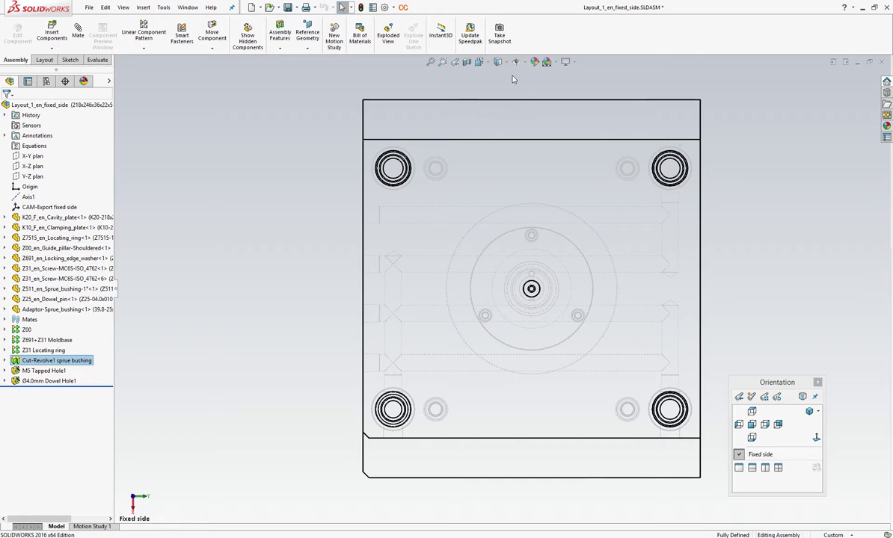
pyautogui.click(505, 63)
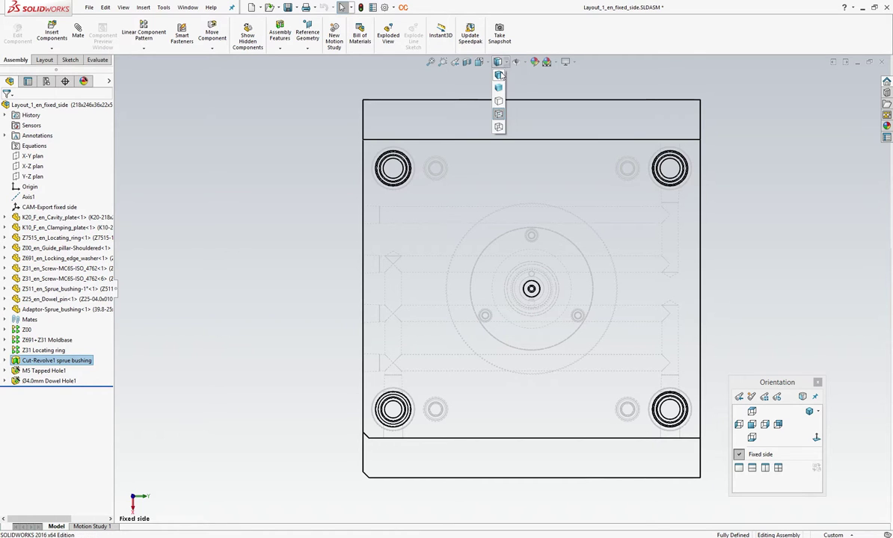
pyautogui.click(498, 75)
pyautogui.hotkey('ctrl', '7')
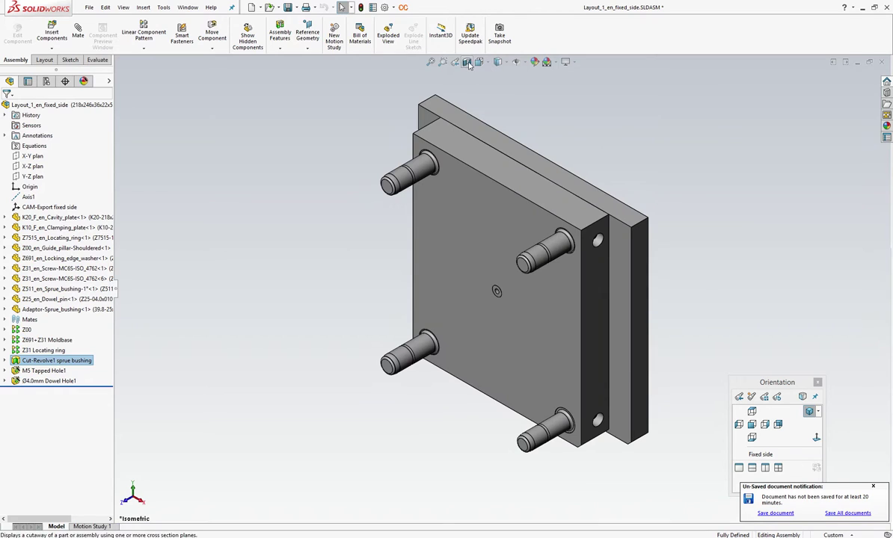
pyautogui.click(466, 62)
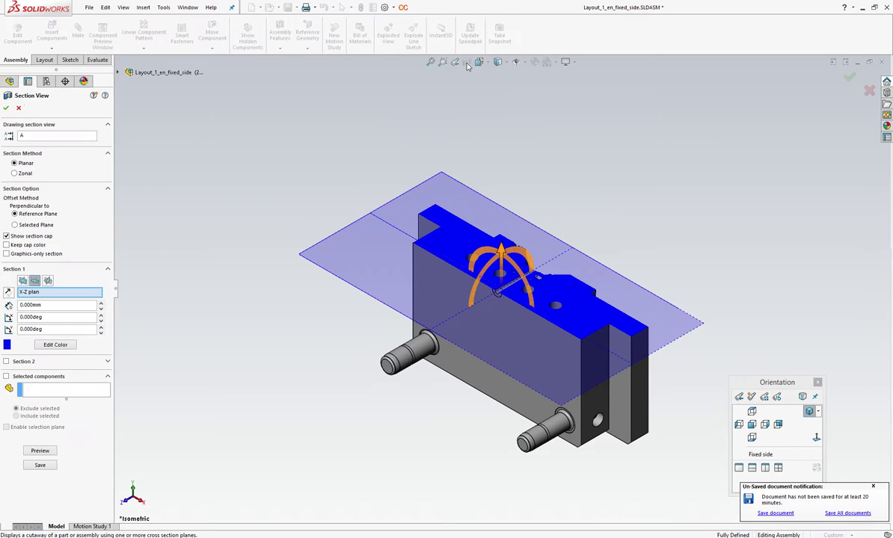
pyautogui.click(19, 108)
pyautogui.press('Left')
pyautogui.press('Left')
pyautogui.press('Left')
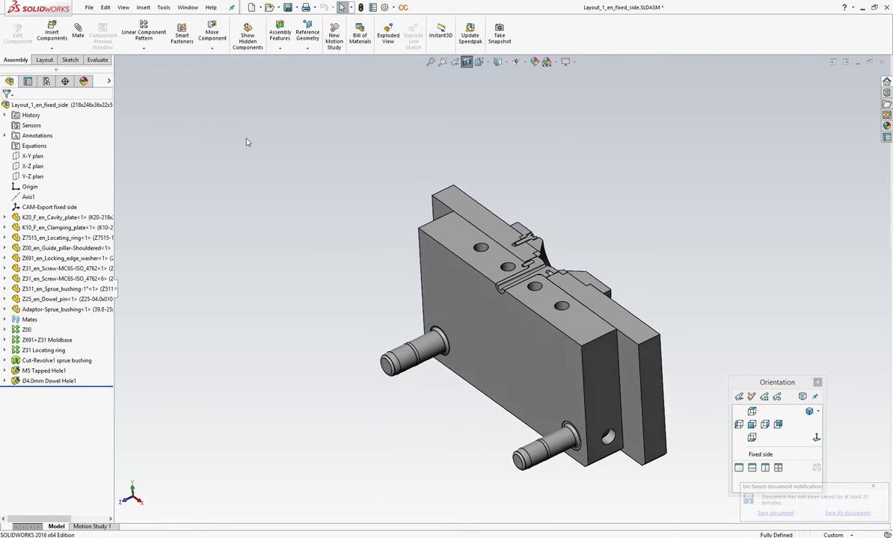
pyautogui.press('Left')
pyautogui.press('Left')
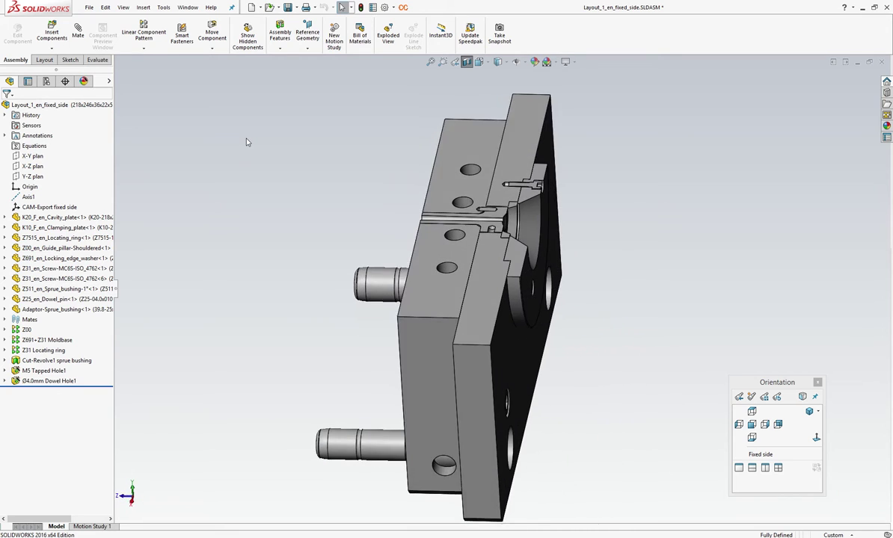
pyautogui.press('Left')
pyautogui.press('Left')
pyautogui.press('Left')
pyautogui.press('Left')
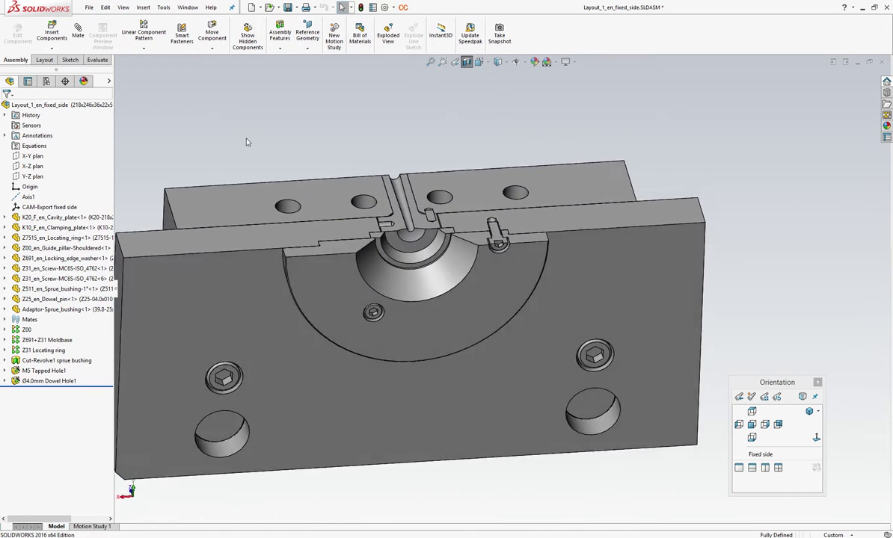
pyautogui.press('Left')
pyautogui.press('Left')
pyautogui.press('Left')
pyautogui.press('Left')
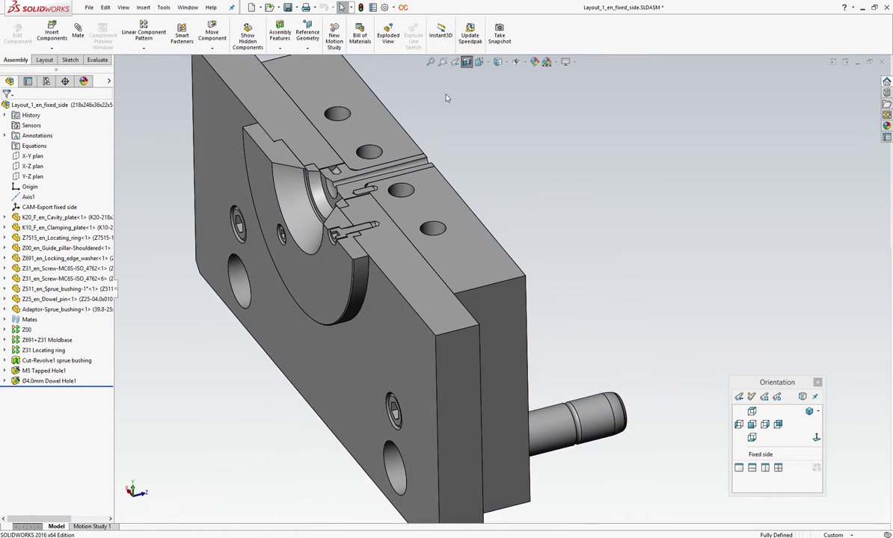
pyautogui.hotkey('ctrl', '7')
pyautogui.click(465, 63)
pyautogui.click(465, 63)
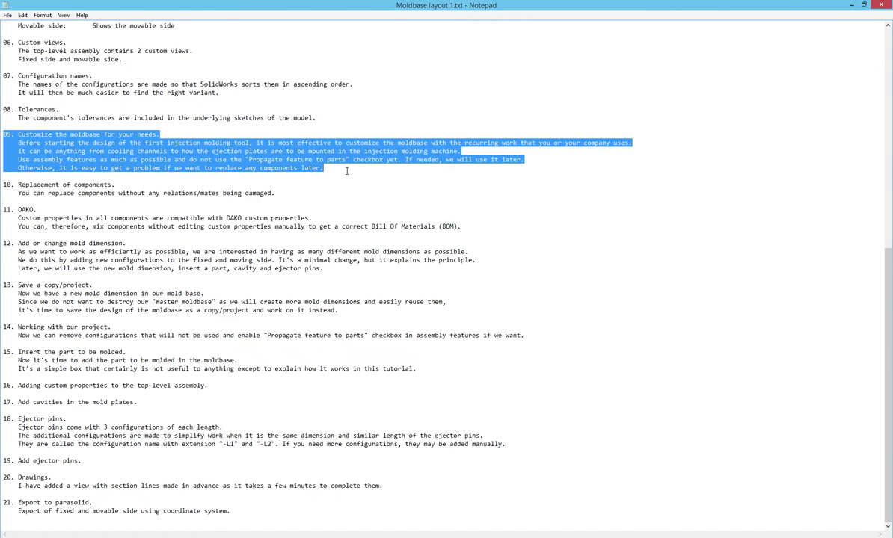
# - Highlight item 10 on replacing components in the notes, then return to the fixed-side assembly
pyautogui.moveTo(3, 185); pyautogui.dragTo(275, 194)
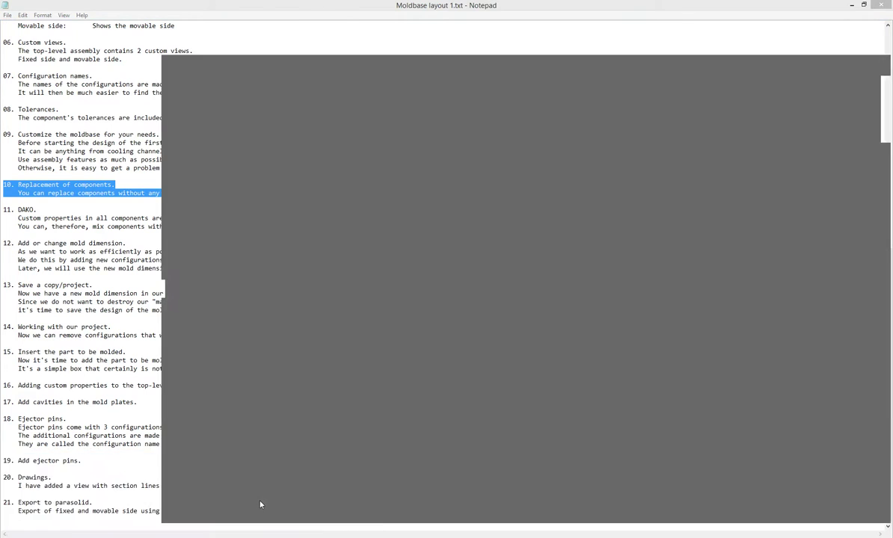
pyautogui.click(242, 467)
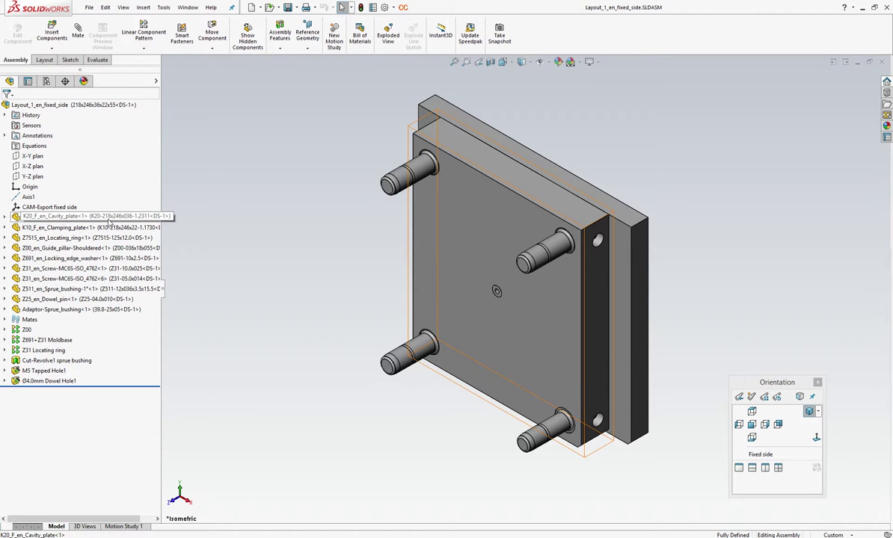
# - Swap the K20 cavity plate for K252_F_en_Cavity_plate, configuration K252-218x246x036-1.2312, keeping its mates
pyautogui.rightClick(113, 218)
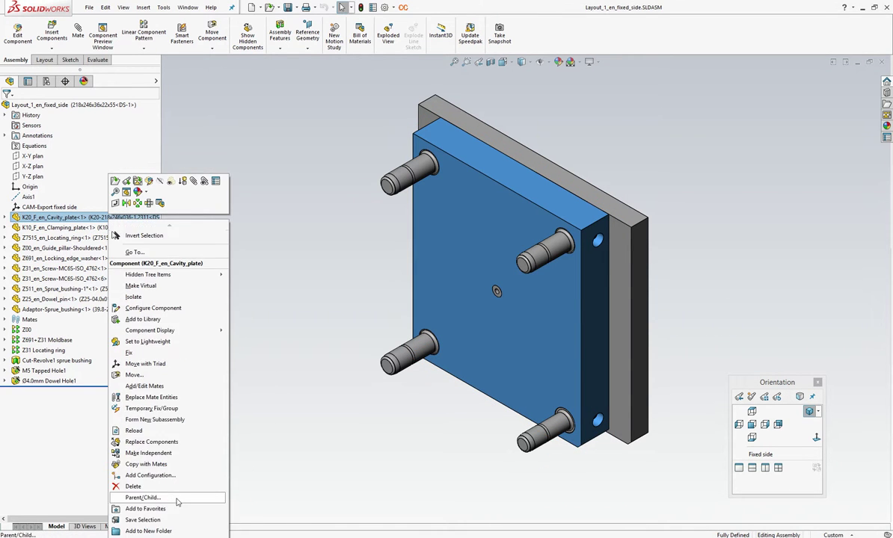
pyautogui.click(175, 442)
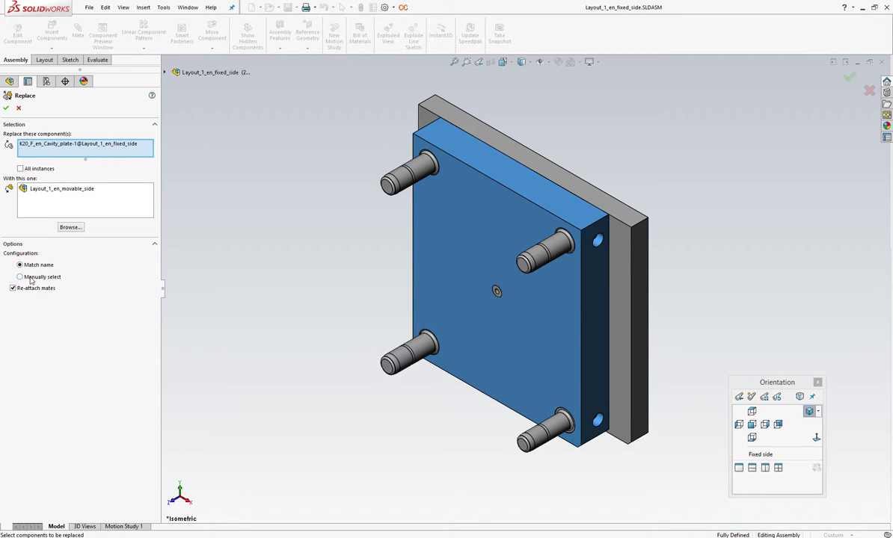
pyautogui.click(64, 230)
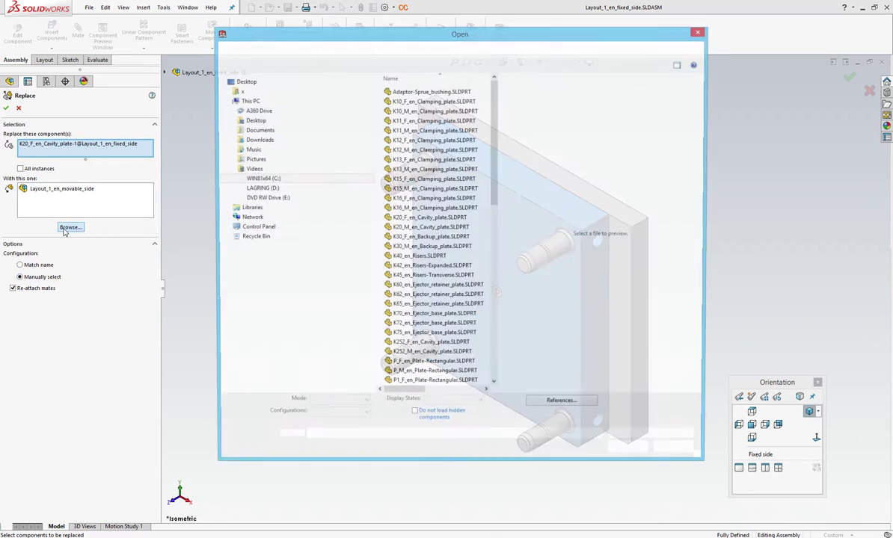
pyautogui.click(400, 346)
pyautogui.click(364, 415)
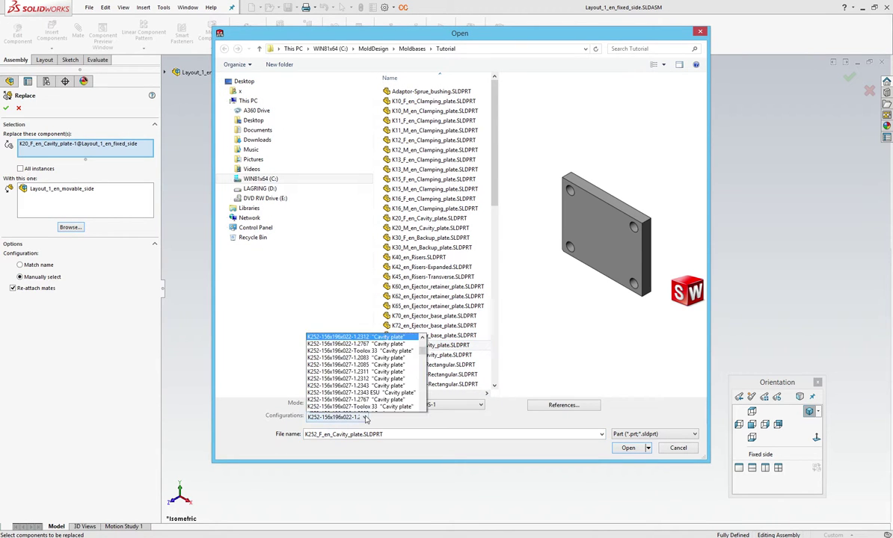
pyautogui.moveTo(423, 221); pyautogui.dragTo(425, 253)
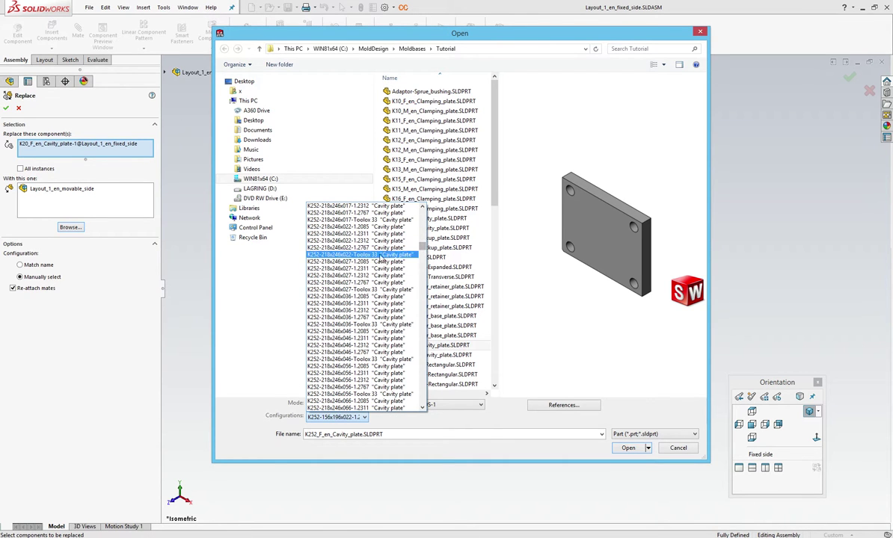
pyautogui.click(370, 310)
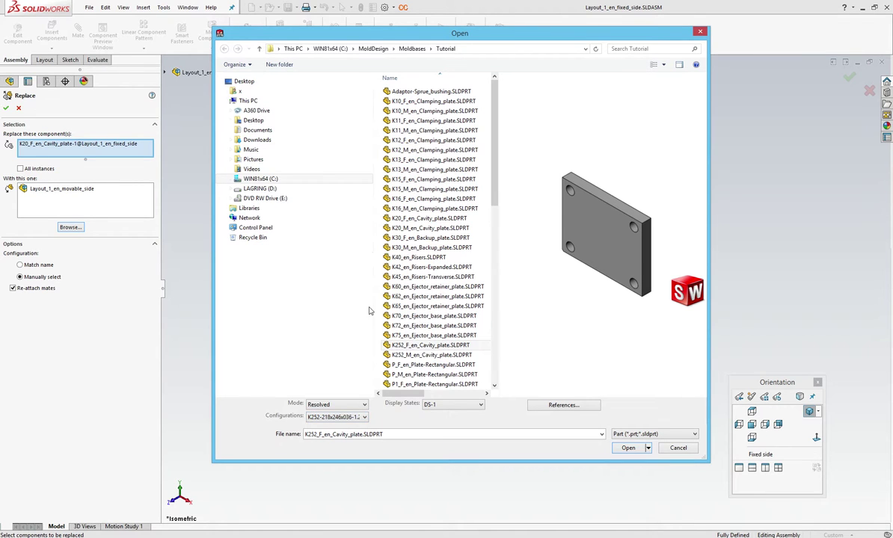
pyautogui.click(621, 447)
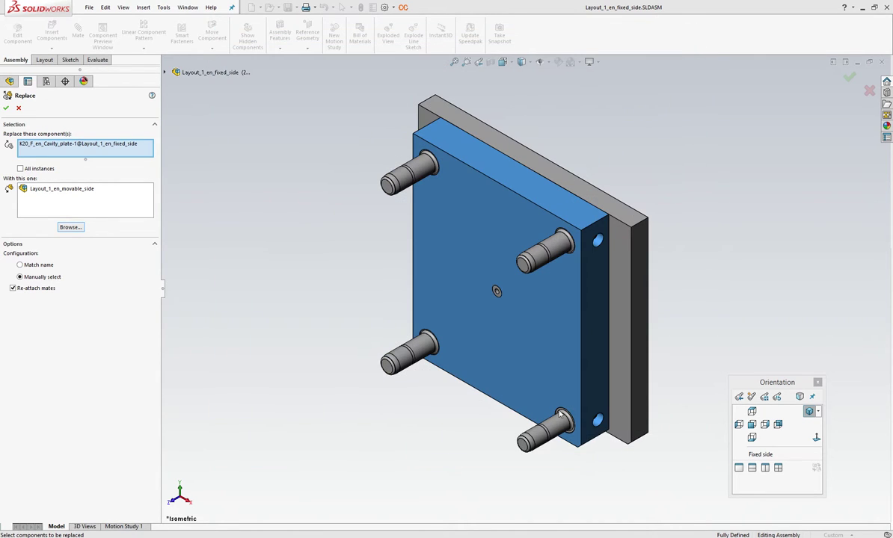
pyautogui.click(7, 109)
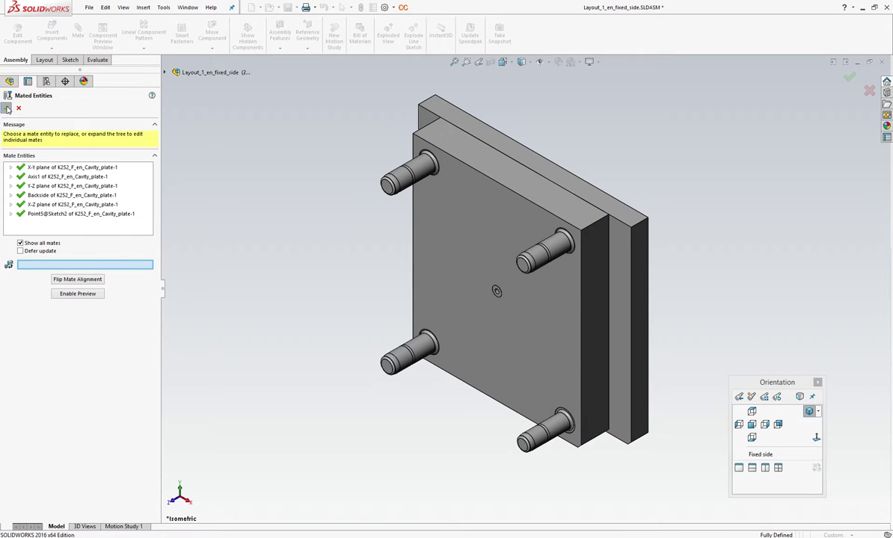
pyautogui.click(7, 108)
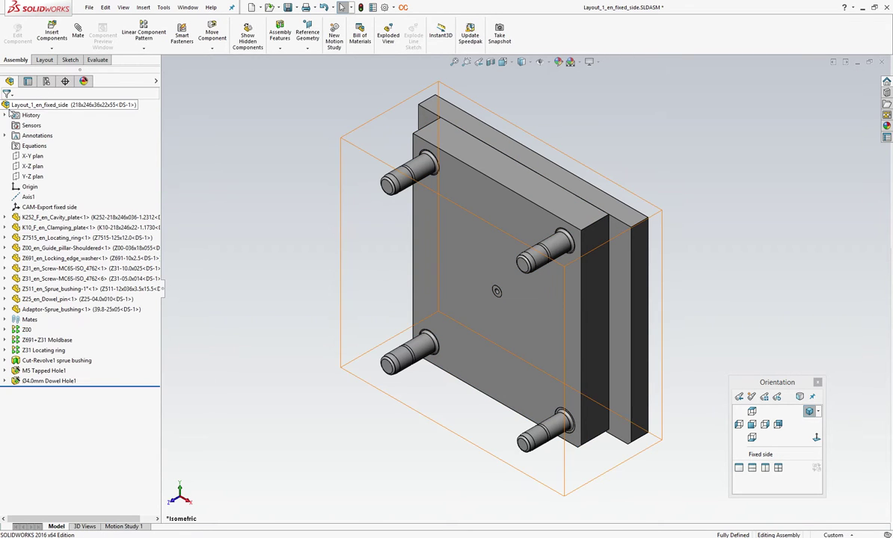
# - Swap K10_F_en_Clamping_plate for K12_F_en_Clamping_plate, configuration K12-218x246x22-1.1730, keeping its mates
pyautogui.rightClick(66, 229)
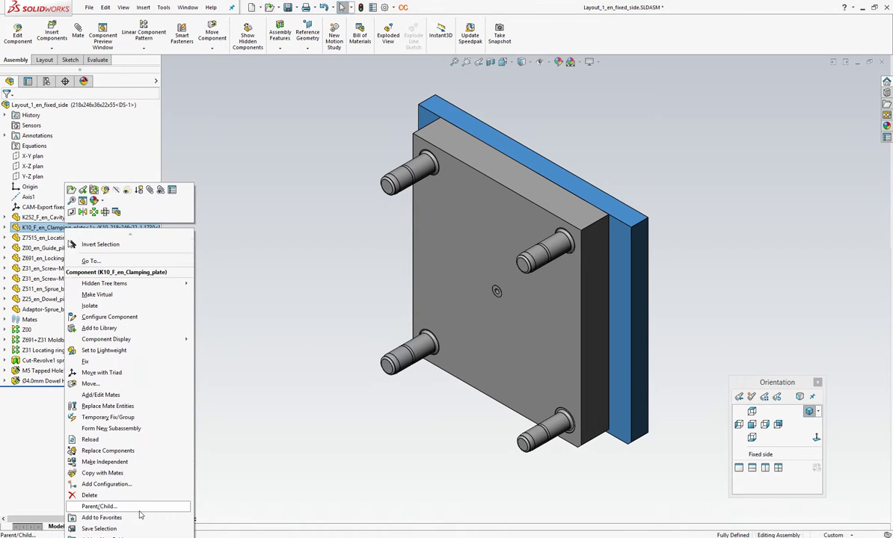
pyautogui.click(129, 451)
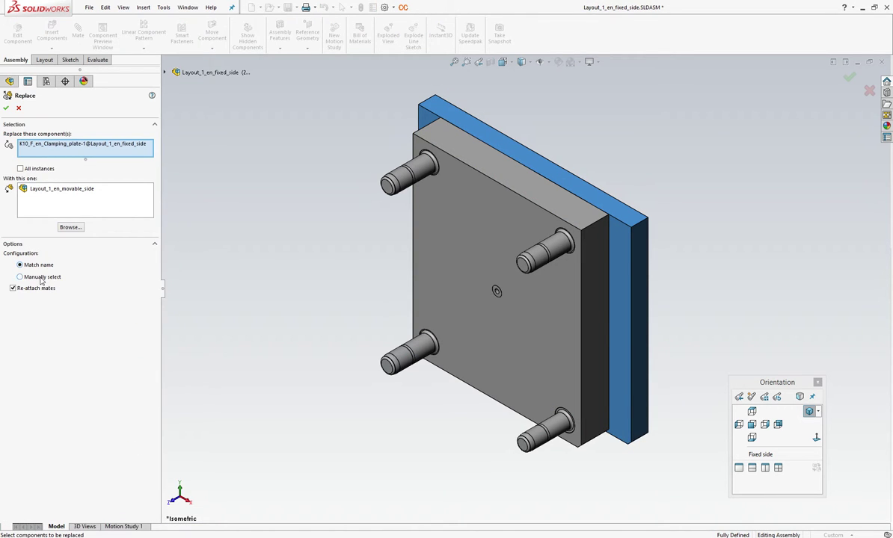
pyautogui.click(69, 228)
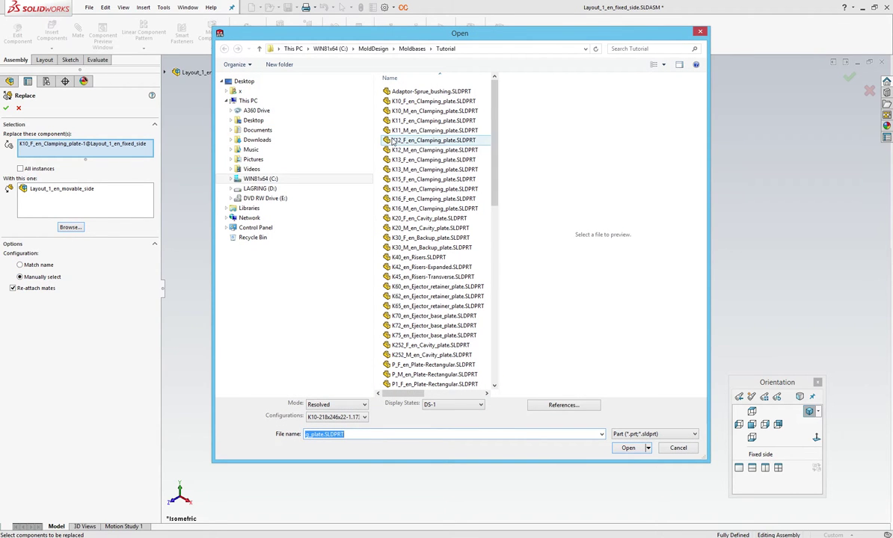
pyautogui.click(432, 140)
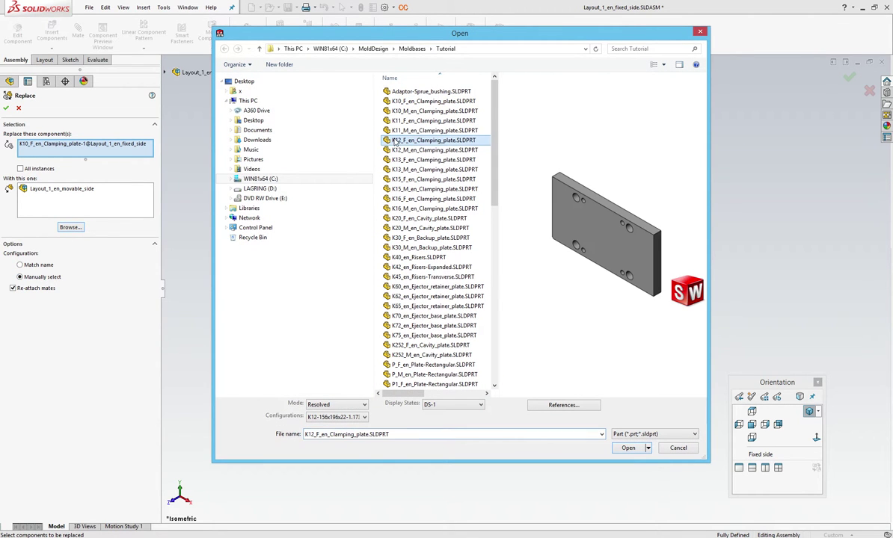
pyautogui.click(364, 420)
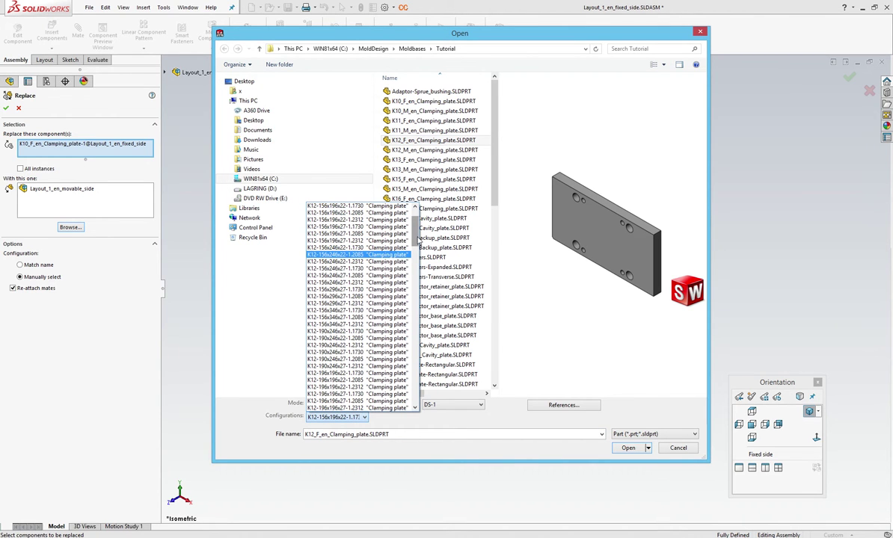
pyautogui.moveTo(417, 242); pyautogui.dragTo(419, 267)
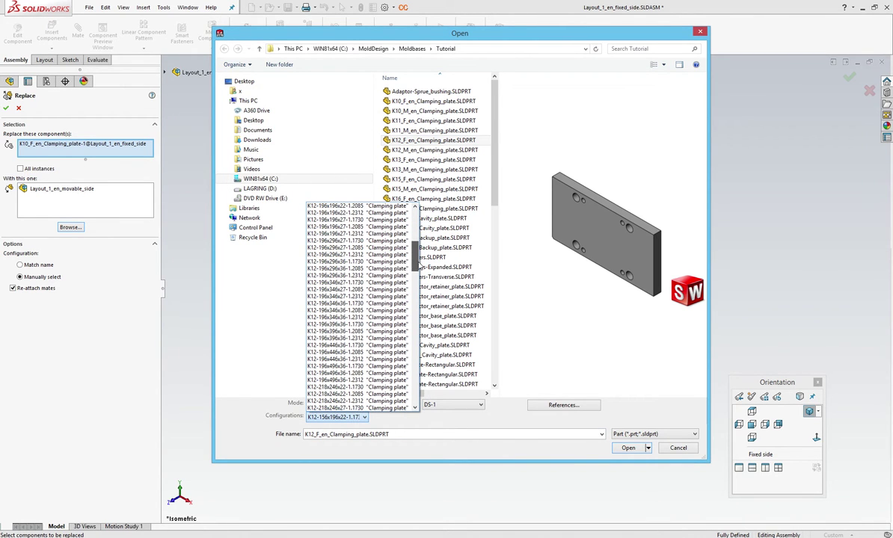
pyautogui.scroll(-1, 419, 267)
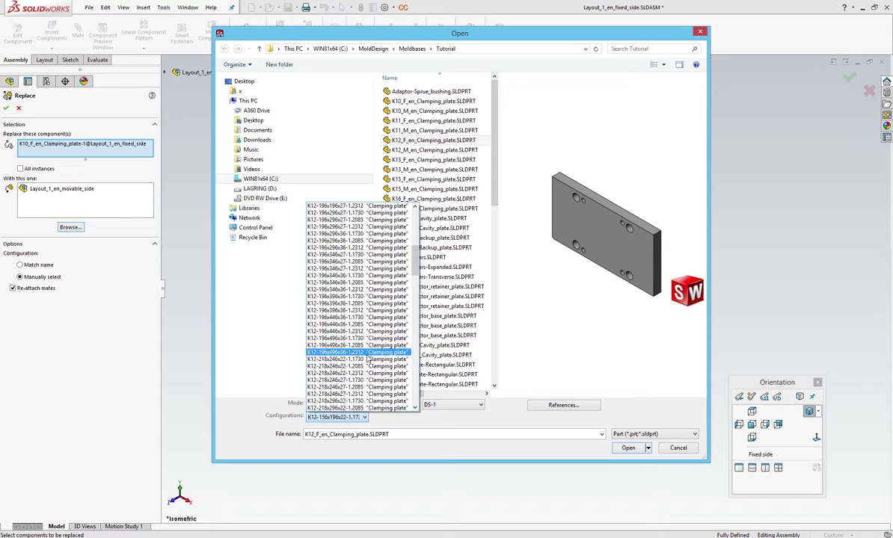
pyautogui.click(367, 360)
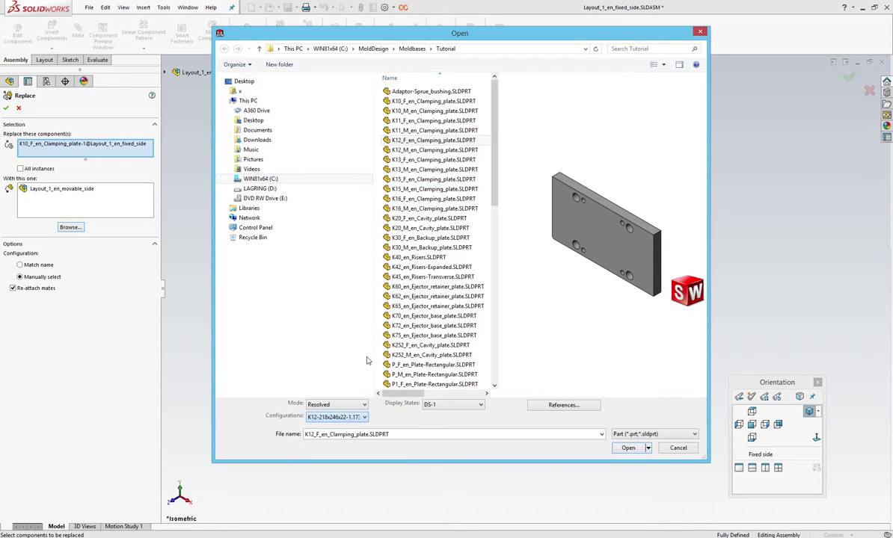
pyautogui.click(626, 448)
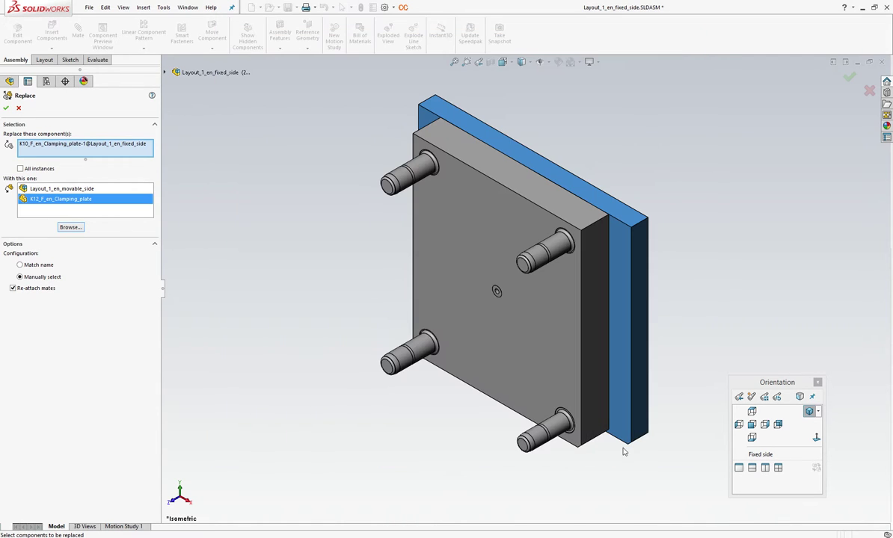
pyautogui.click(6, 109)
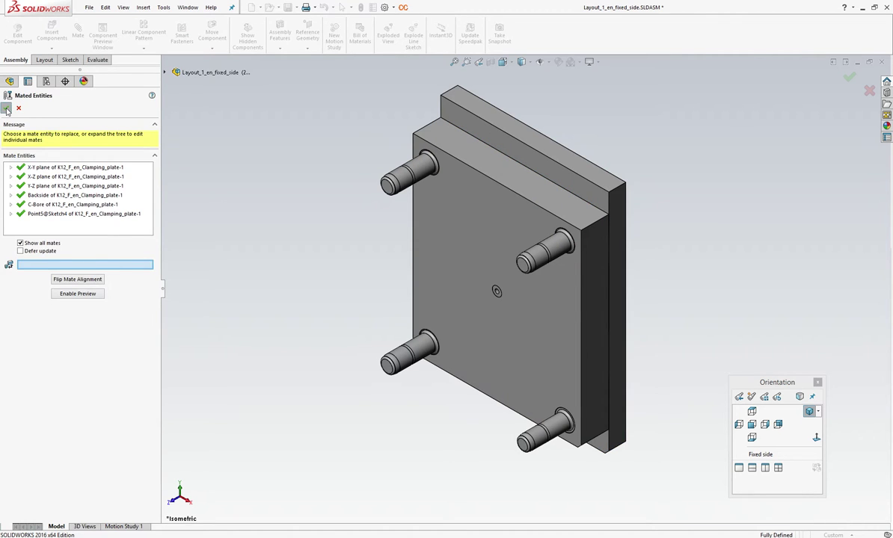
pyautogui.click(7, 109)
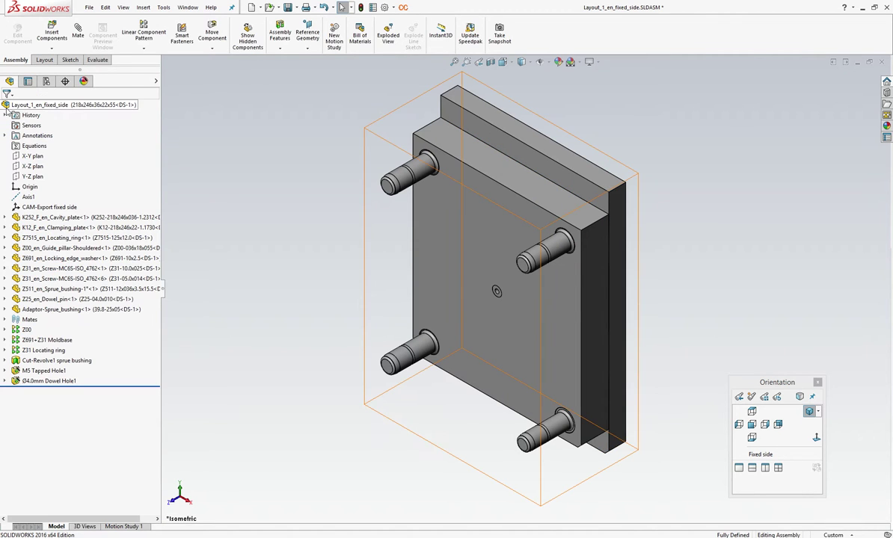
pyautogui.click(490, 63)
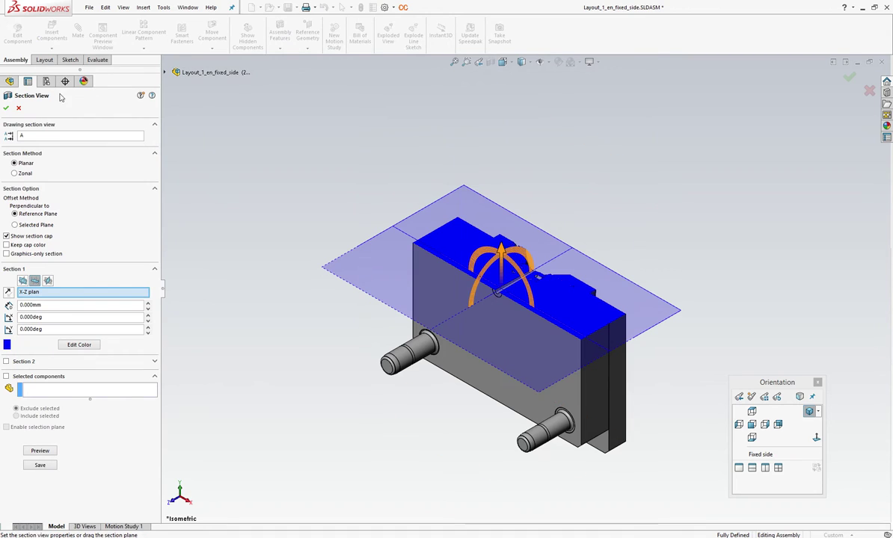
pyautogui.click(7, 109)
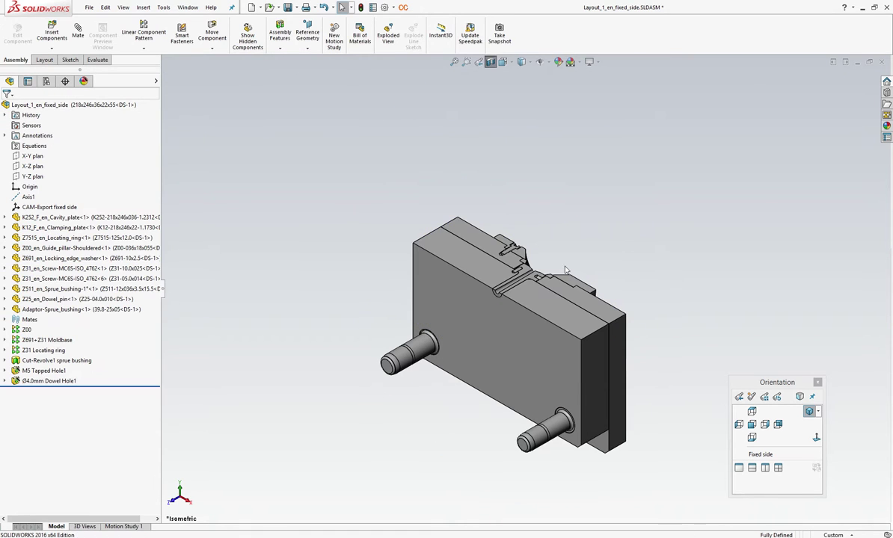
pyautogui.scroll(-2, 534, 280)
pyautogui.scroll(-3, 534, 281)
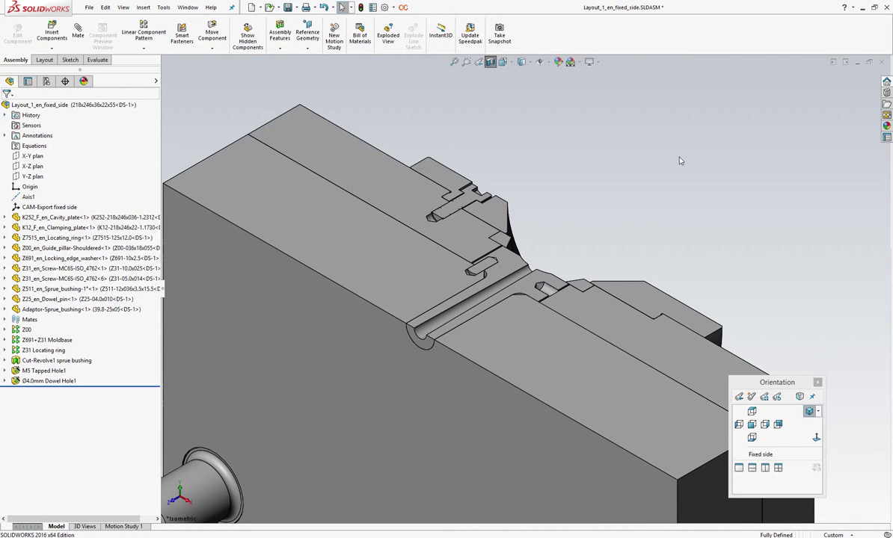
pyautogui.scroll(5, 678, 159)
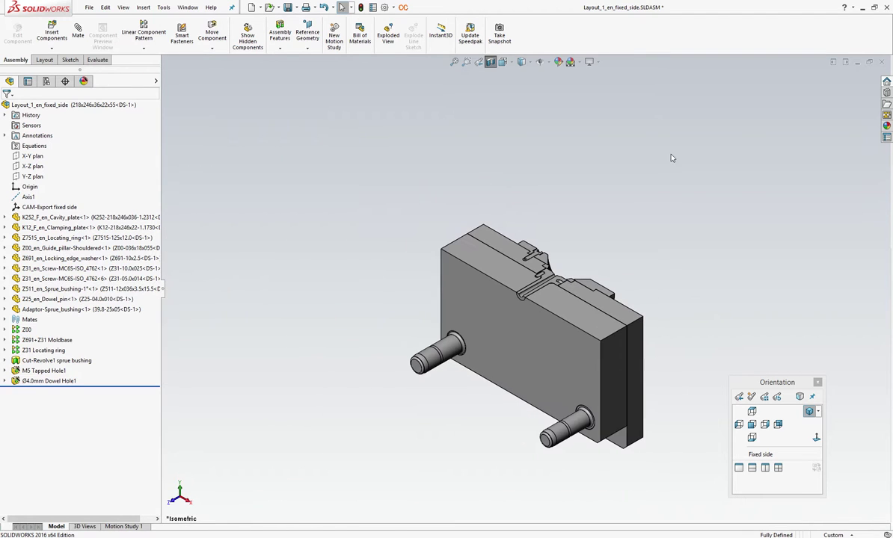
pyautogui.click(490, 63)
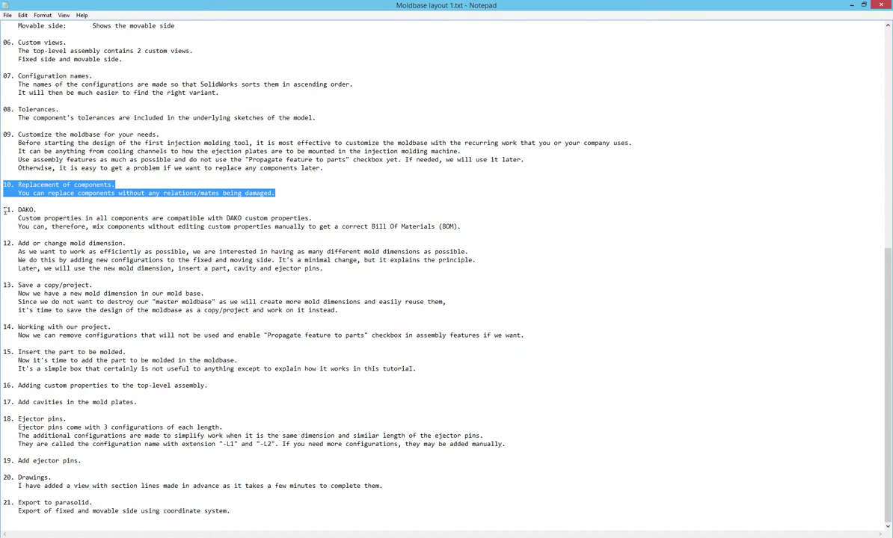
# - Highlight section 11 of the notes, about DAKO custom properties
pyautogui.moveTo(5, 210); pyautogui.dragTo(466, 226)
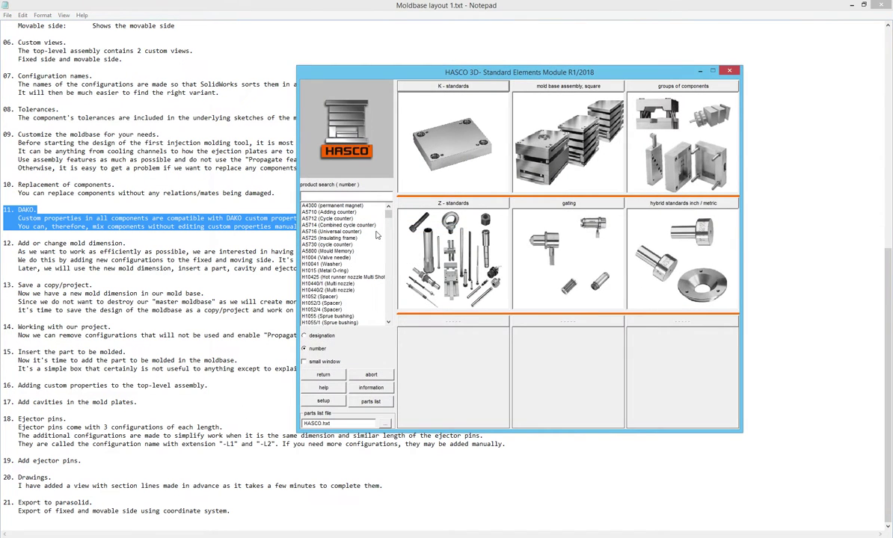
# - Select the Z81/9xG1/4 nipple from the Z standards tempering components, filtered to G1/4A threads
pyautogui.click(444, 265)
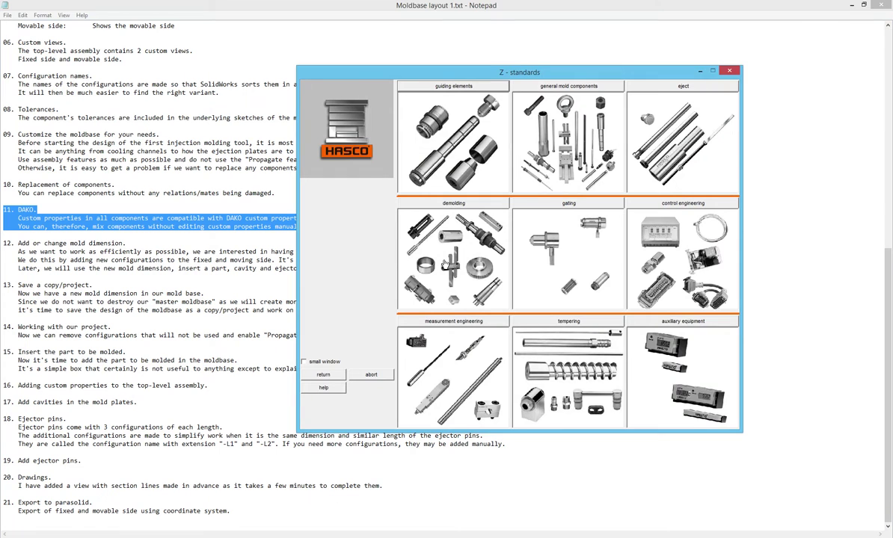
pyautogui.click(576, 364)
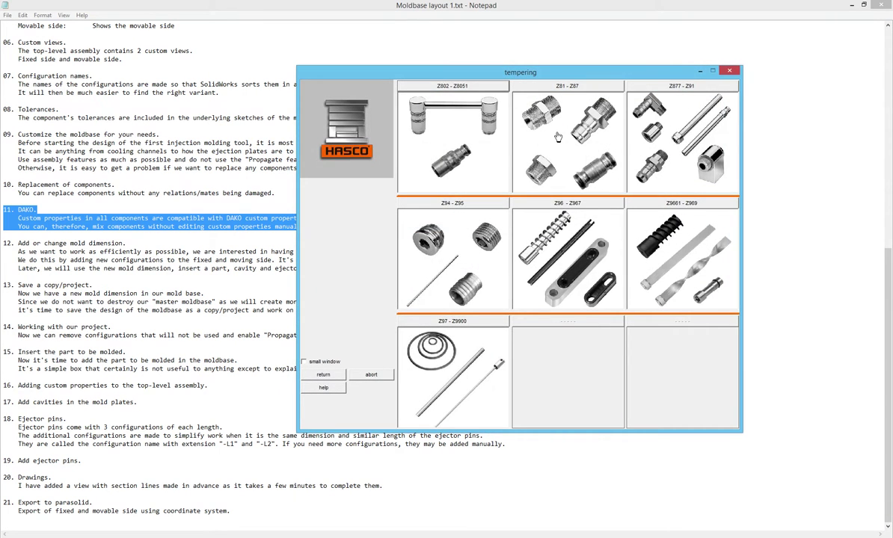
pyautogui.click(557, 136)
pyautogui.click(443, 131)
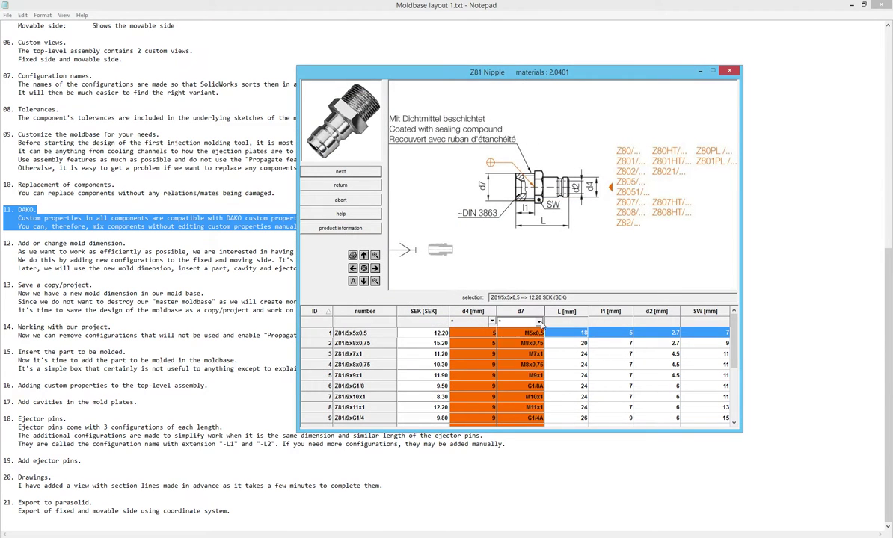
pyautogui.click(539, 321)
pyautogui.click(518, 388)
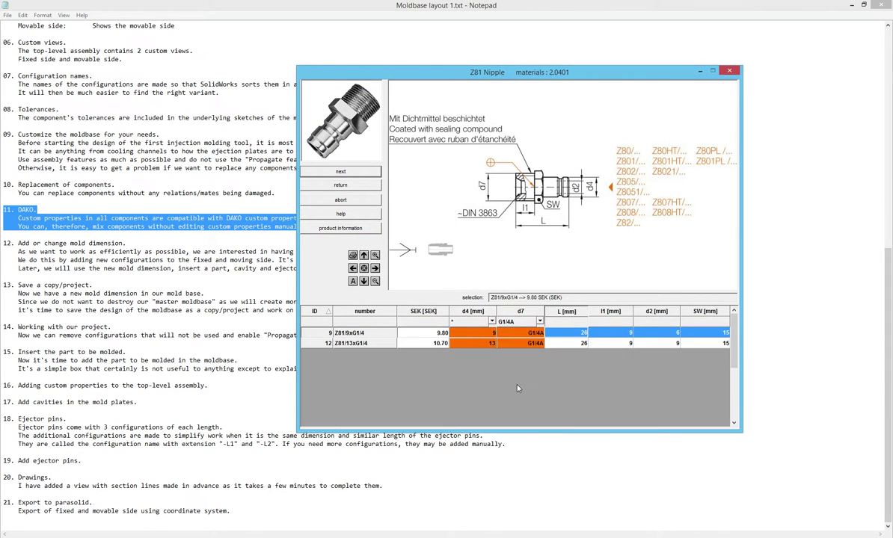
pyautogui.doubleClick(368, 344)
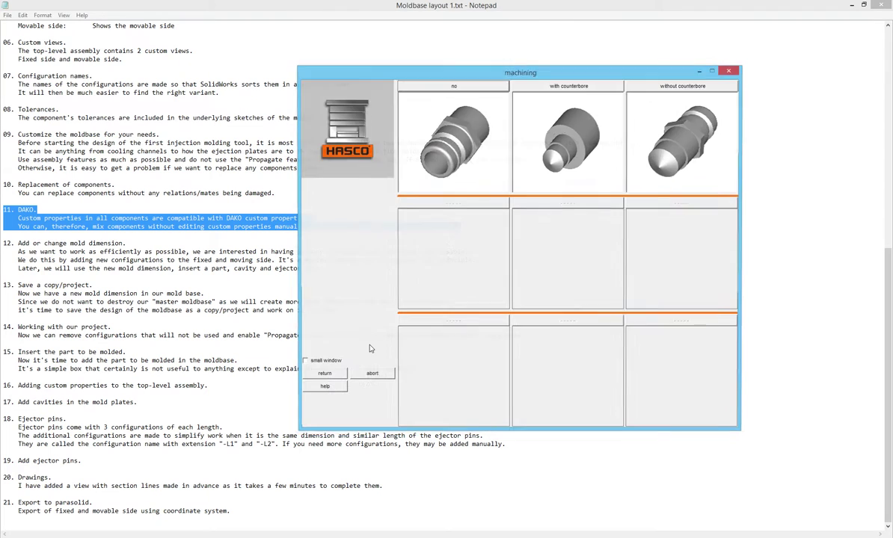
# - Export the nipple as a single part to SolidWorks 2016 (64bit)
pyautogui.click(440, 159)
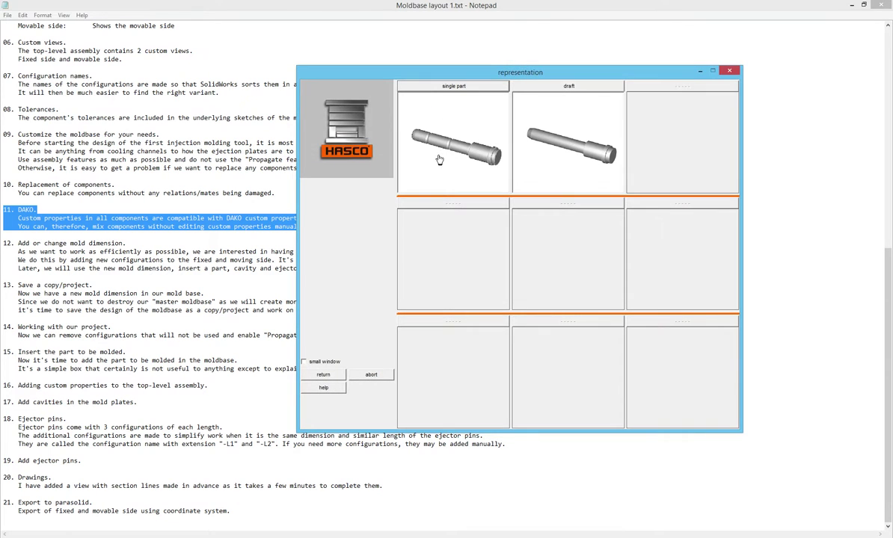
pyautogui.click(431, 162)
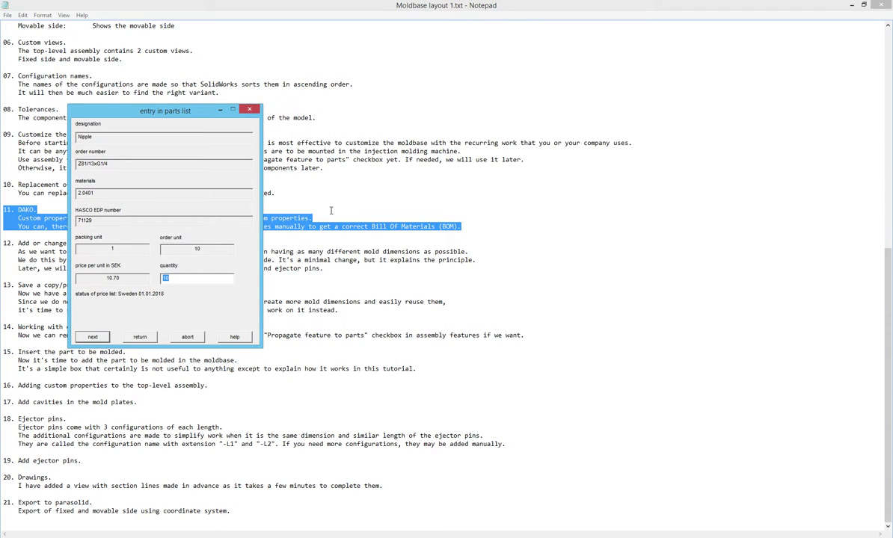
pyautogui.click(95, 337)
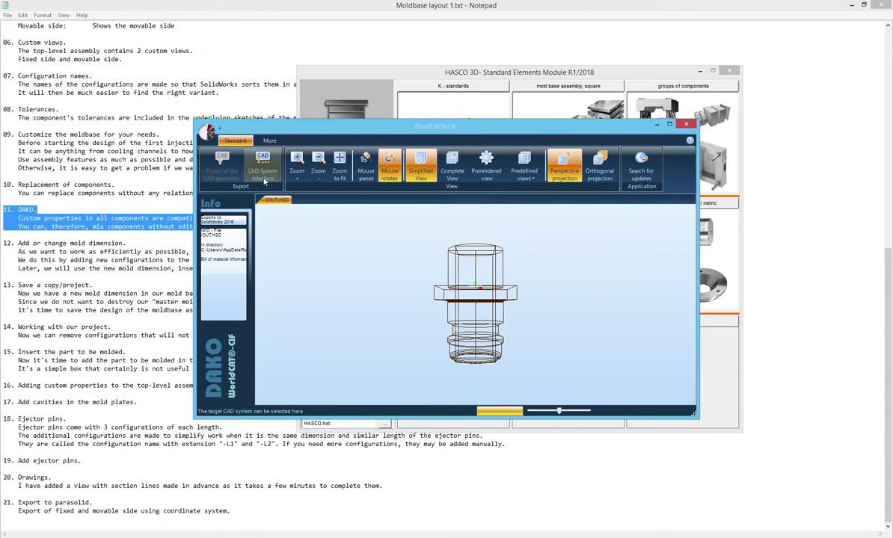
pyautogui.click(266, 172)
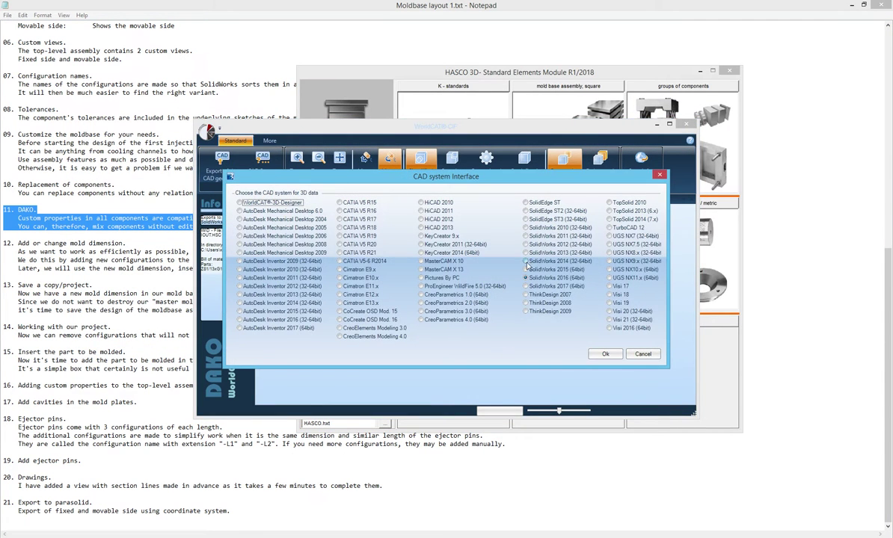
pyautogui.click(526, 270)
pyautogui.click(530, 278)
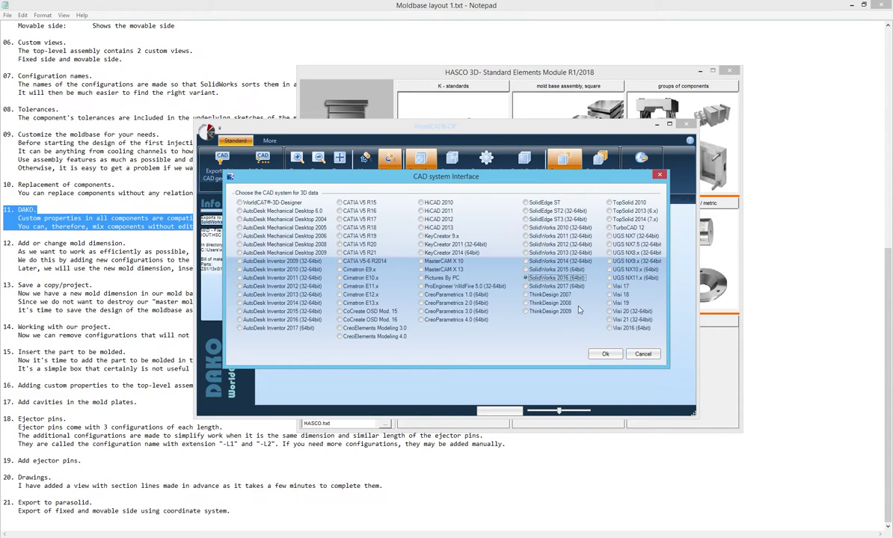
pyautogui.click(603, 353)
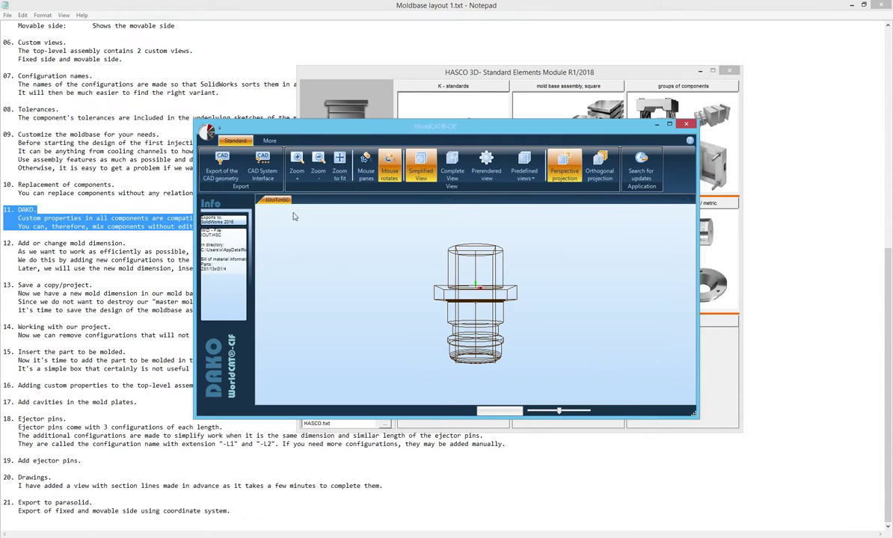
pyautogui.click(224, 175)
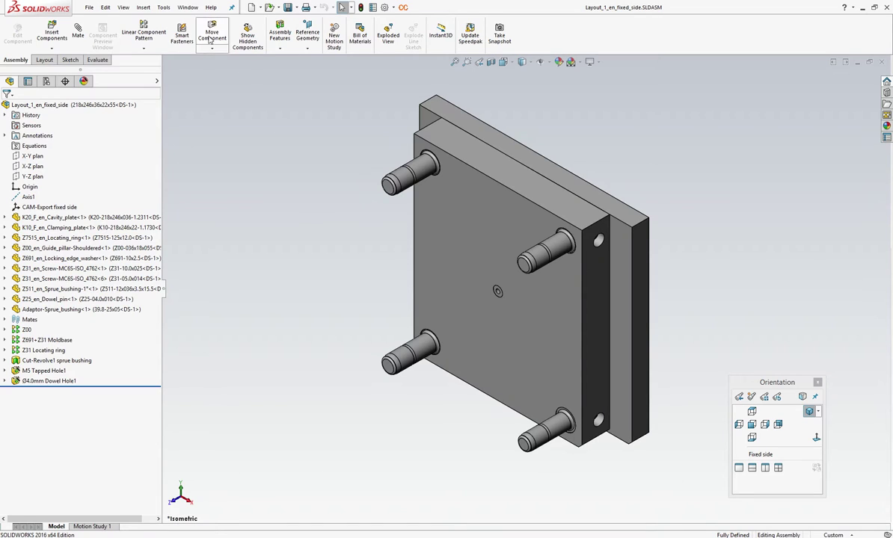
# - Import the Z81-13xG1-4 nipple via DAKO and move it beside the cavity plate's side holes
pyautogui.click(164, 7)
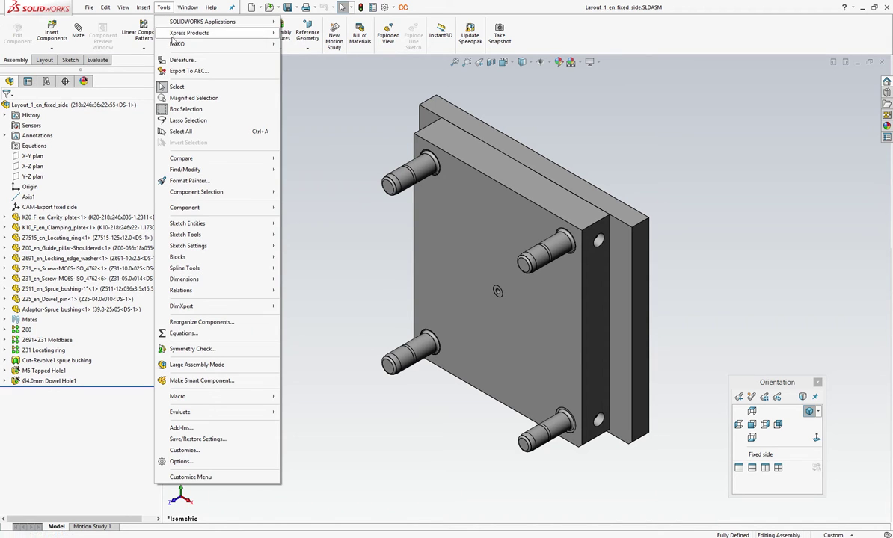
pyautogui.moveTo(177, 44)
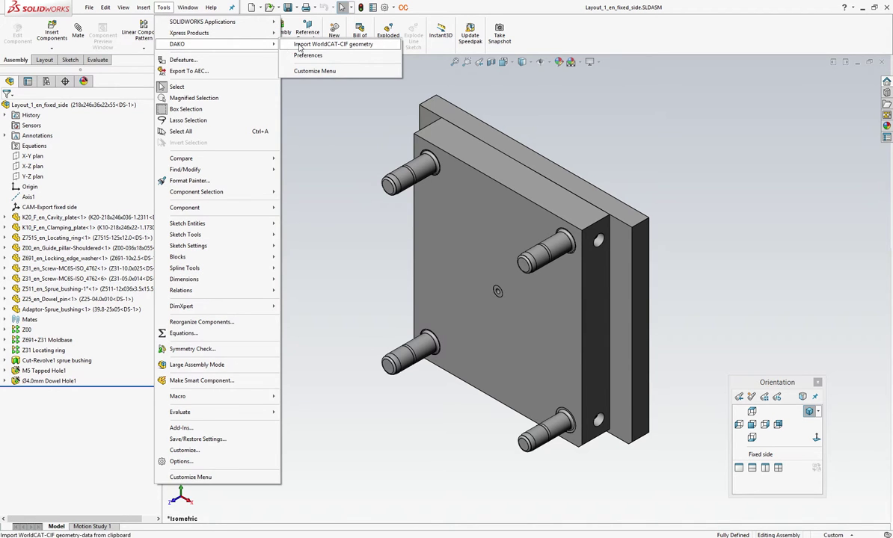
pyautogui.click(299, 45)
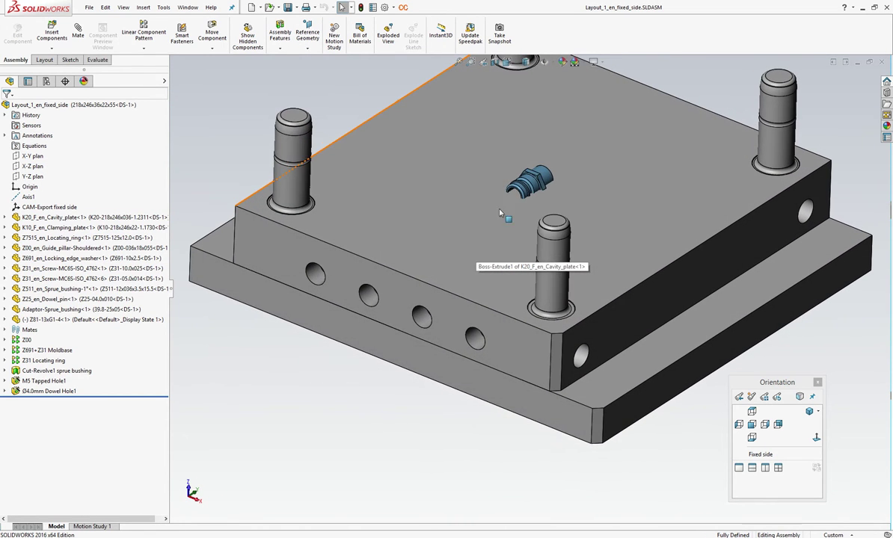
pyautogui.moveTo(528, 181); pyautogui.dragTo(430, 424)
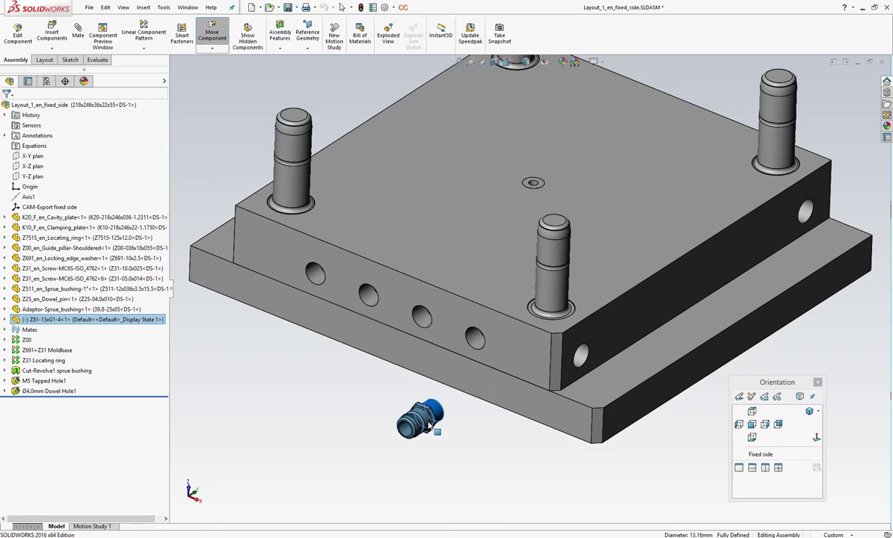
pyautogui.click(532, 63)
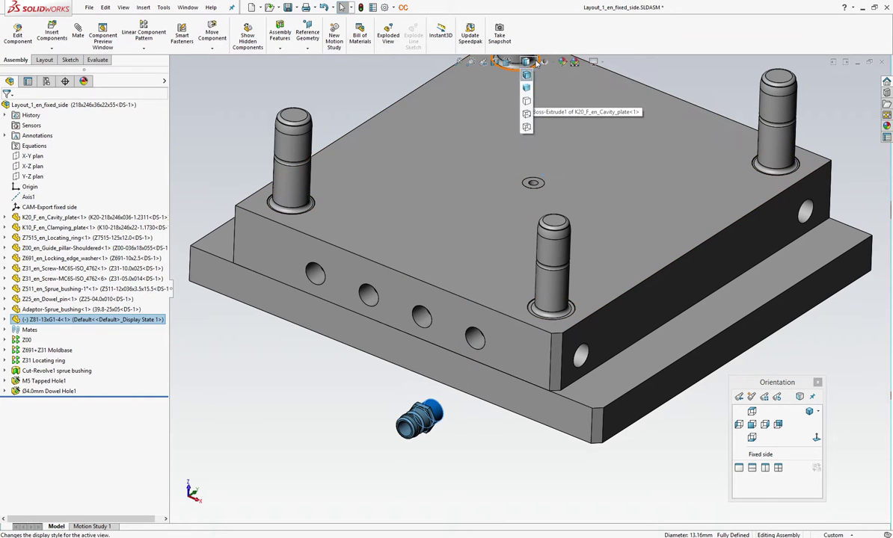
pyautogui.click(526, 114)
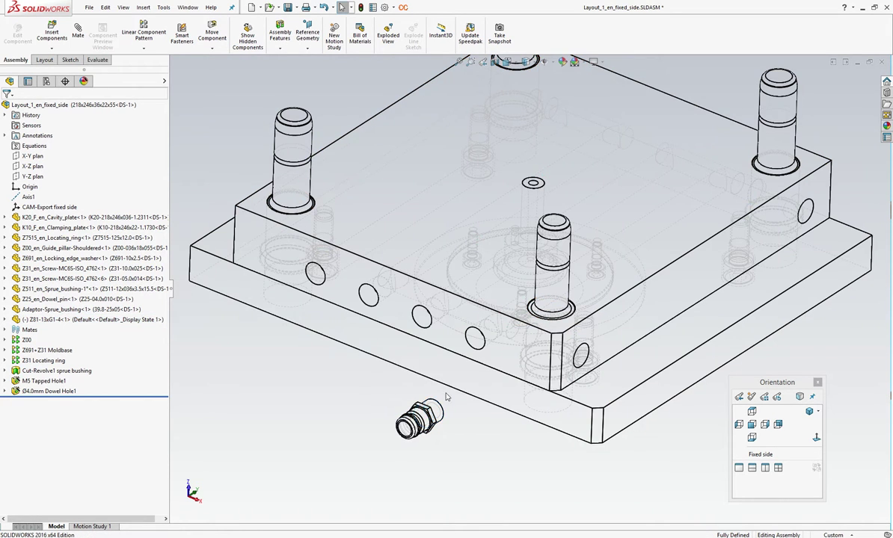
pyautogui.scroll(-3, 446, 396)
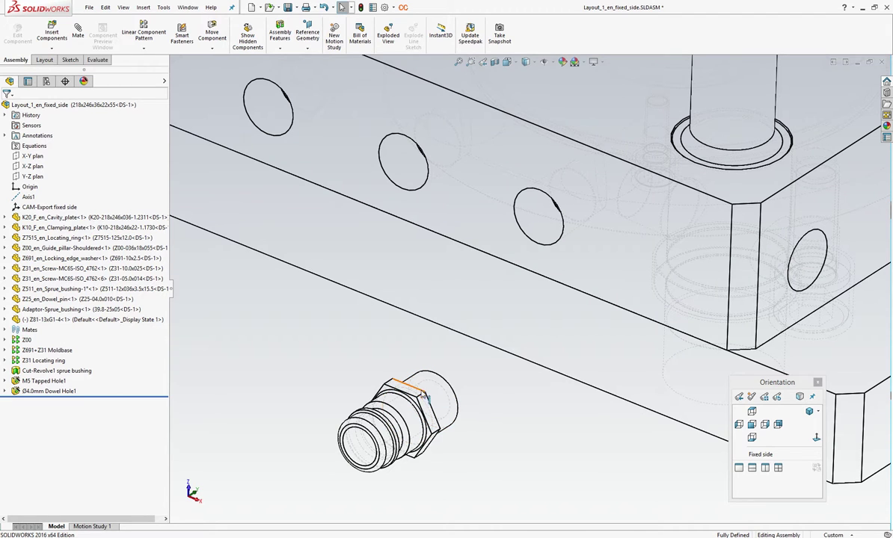
pyautogui.moveTo(388, 370)
pyautogui.mouseDown()
pyautogui.moveTo(464, 331)
pyautogui.moveTo(515, 183)
pyautogui.mouseUp()
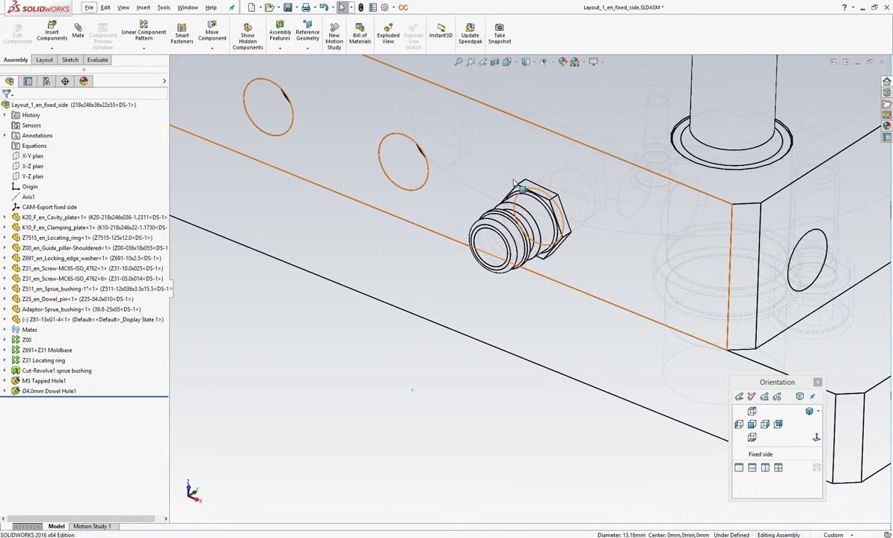
pyautogui.click(526, 62)
pyautogui.click(526, 76)
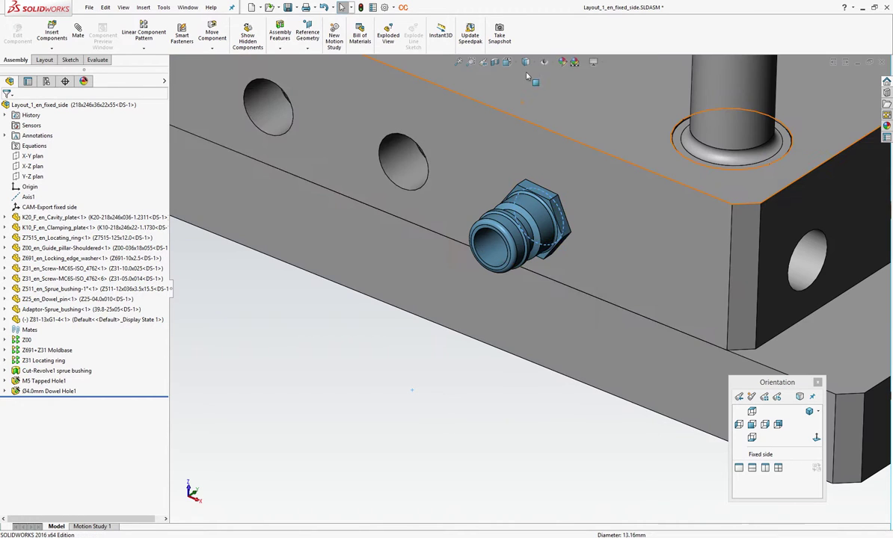
pyautogui.scroll(5, 379, 391)
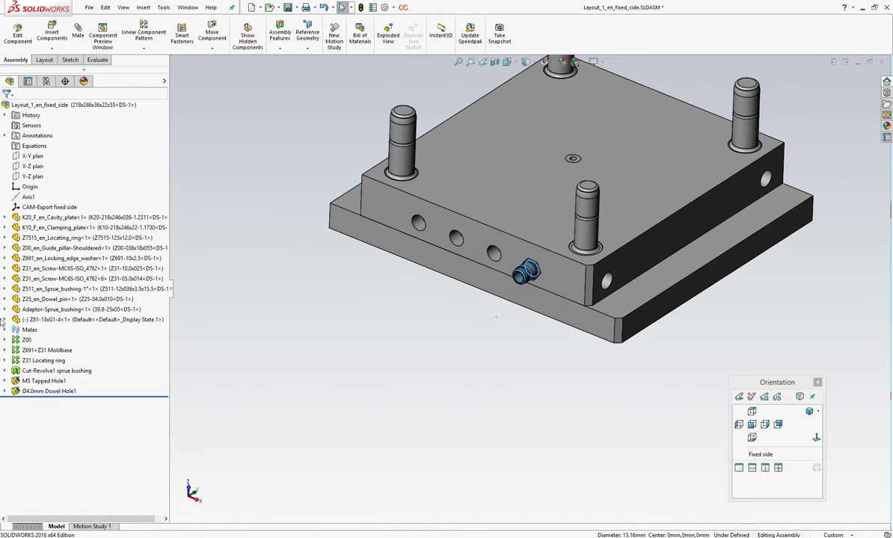
# - Add a Parallel mate between the Z81-13xG1-4 Front Plane and the assembly X-Y plan
pyautogui.click(5, 320)
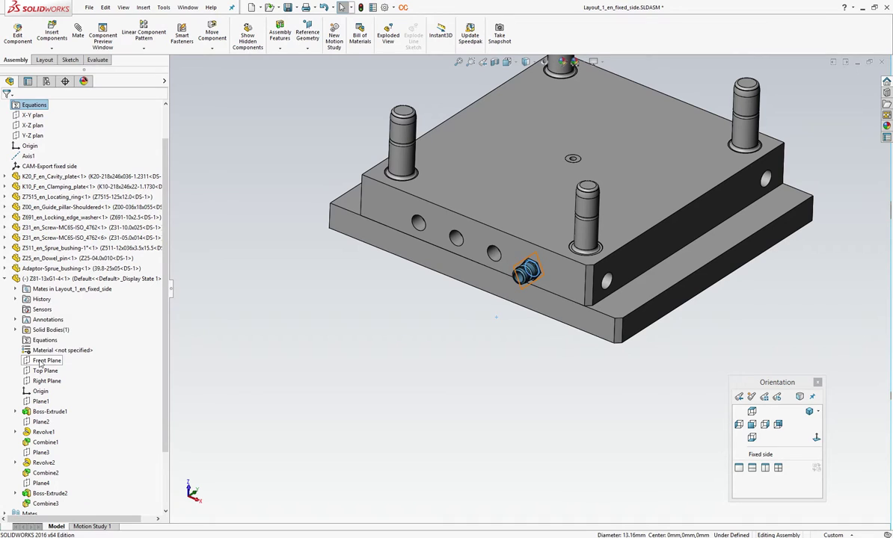
pyautogui.click(33, 115)
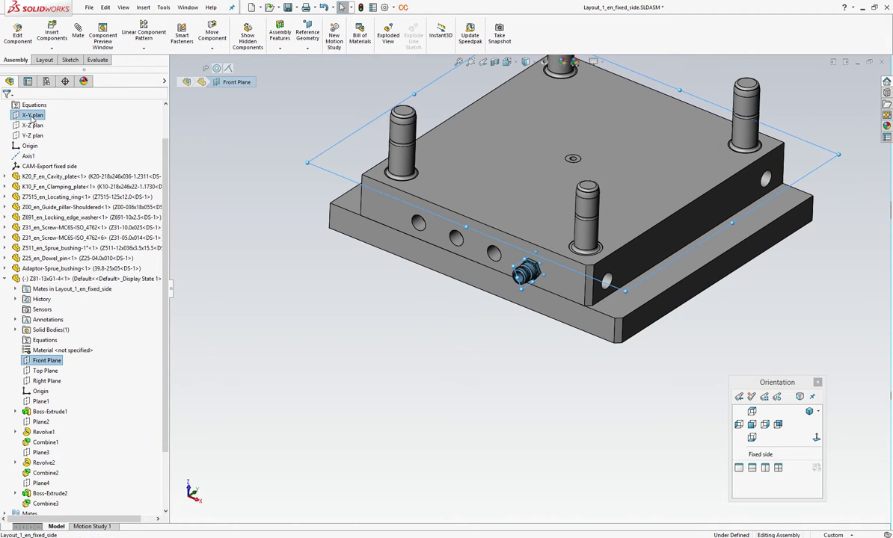
pyautogui.rightClick(33, 116)
pyautogui.click(39, 78)
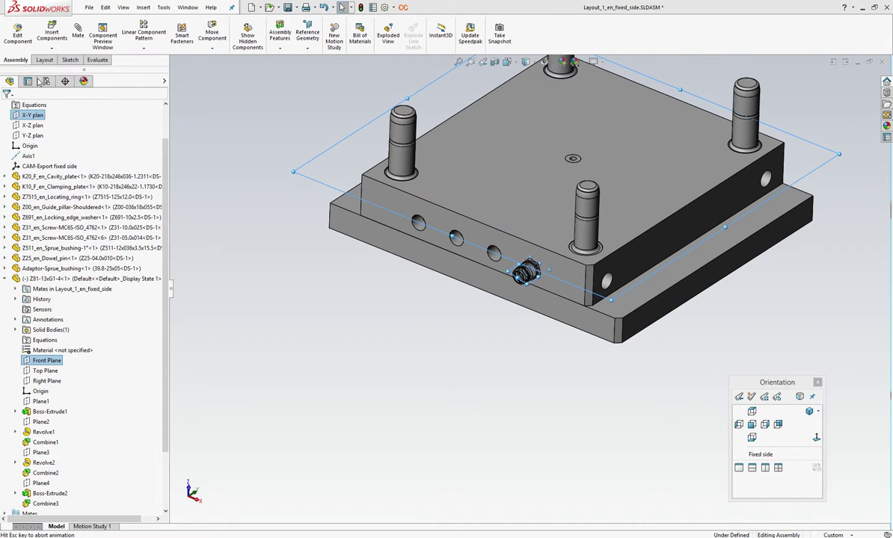
pyautogui.click(6, 108)
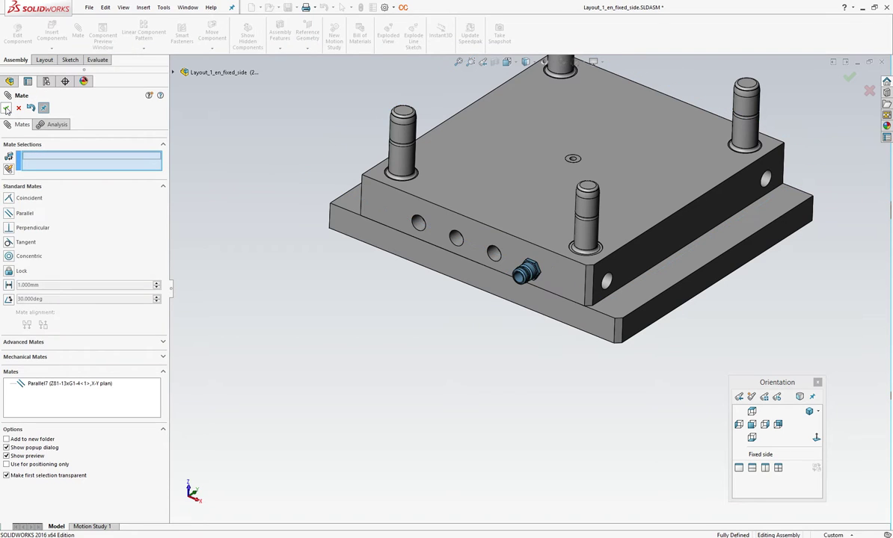
pyautogui.click(6, 108)
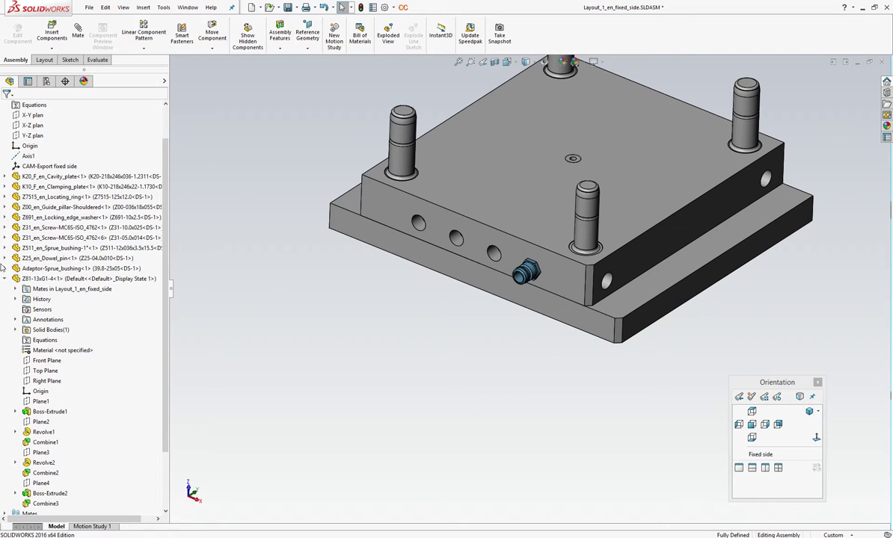
pyautogui.click(6, 280)
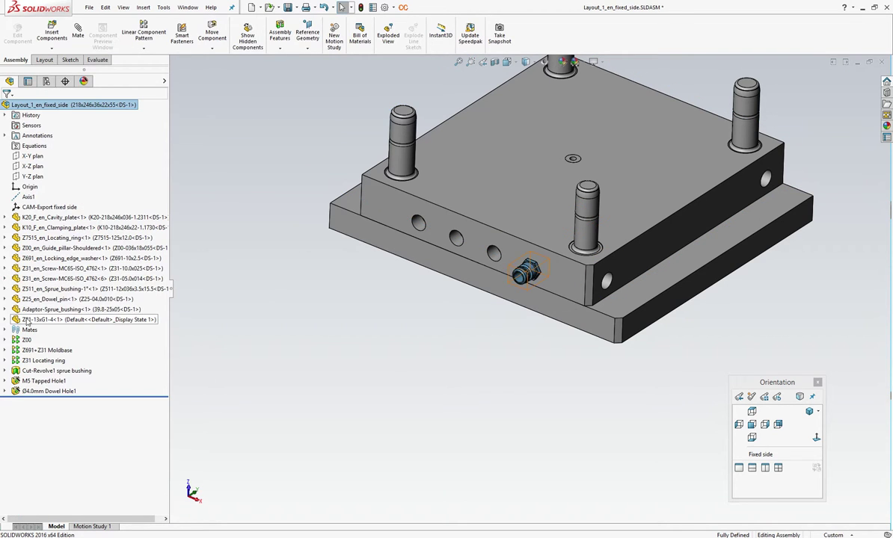
# - Create a pattern-driven component pattern of the nipple, driven by the plate's 1/4 Rc tapped holes
pyautogui.click(136, 48)
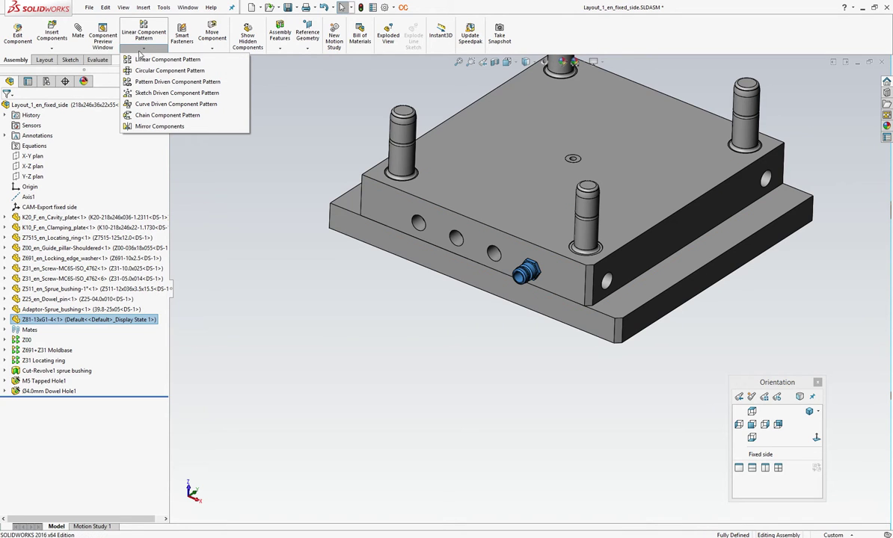
pyautogui.click(142, 83)
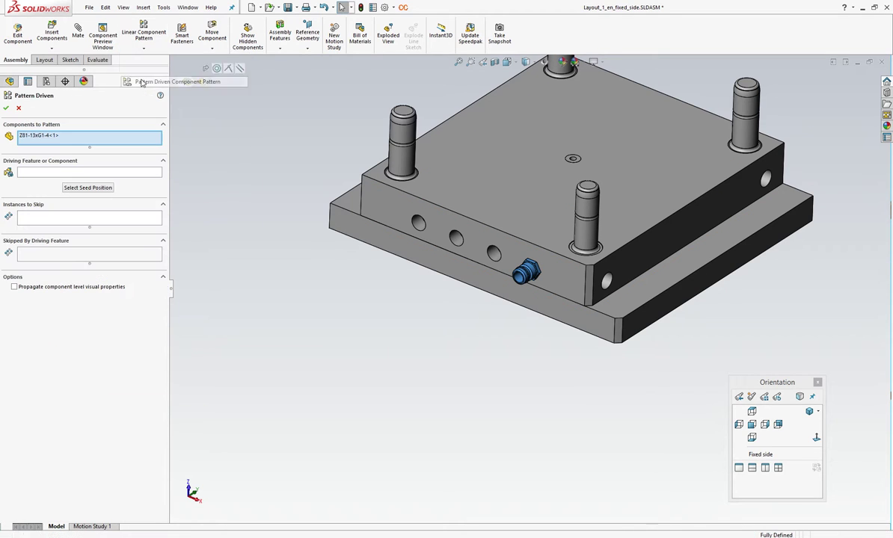
pyautogui.click(103, 174)
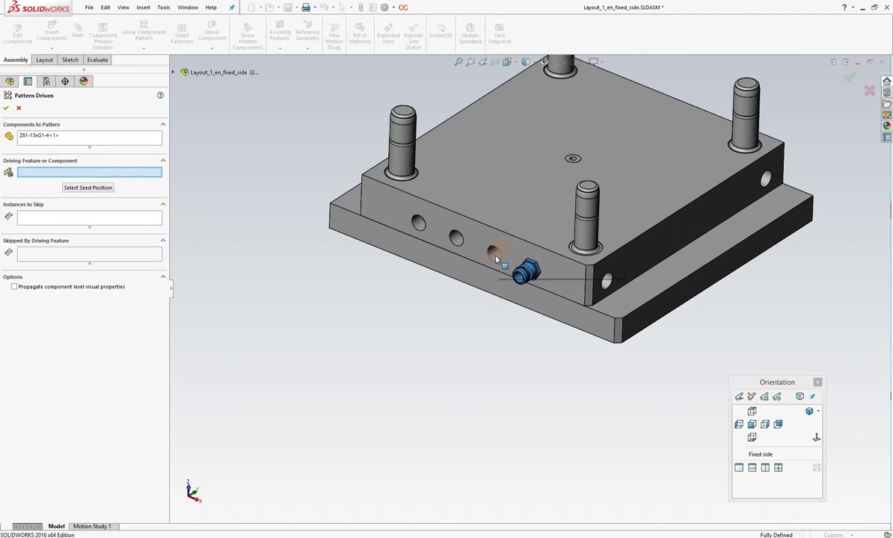
pyautogui.click(460, 240)
pyautogui.click(6, 108)
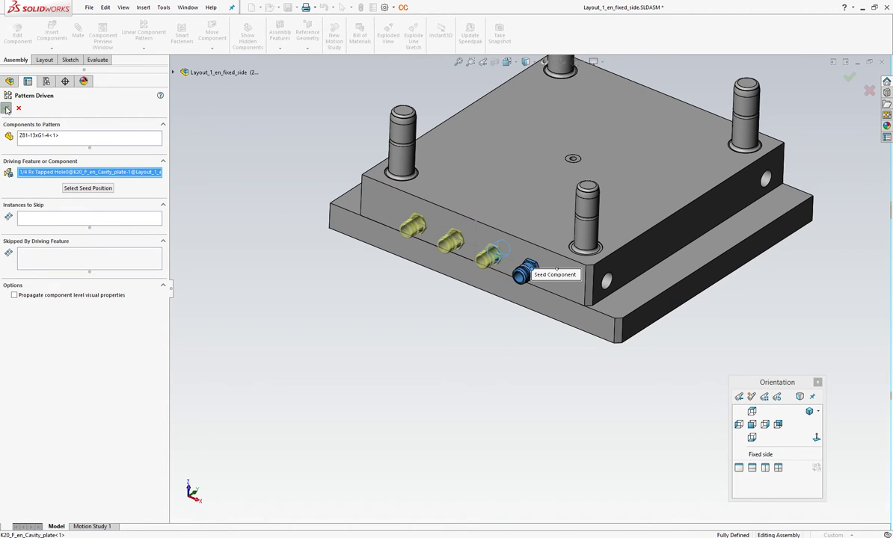
# - Insert a bill of materials for the top assembly above the model and select its row 12
pyautogui.rightClick(59, 105)
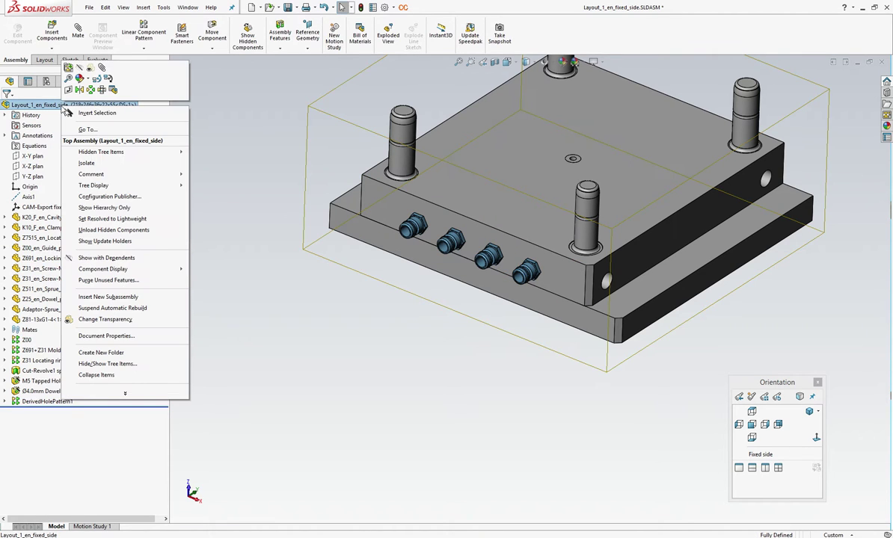
pyautogui.click(113, 91)
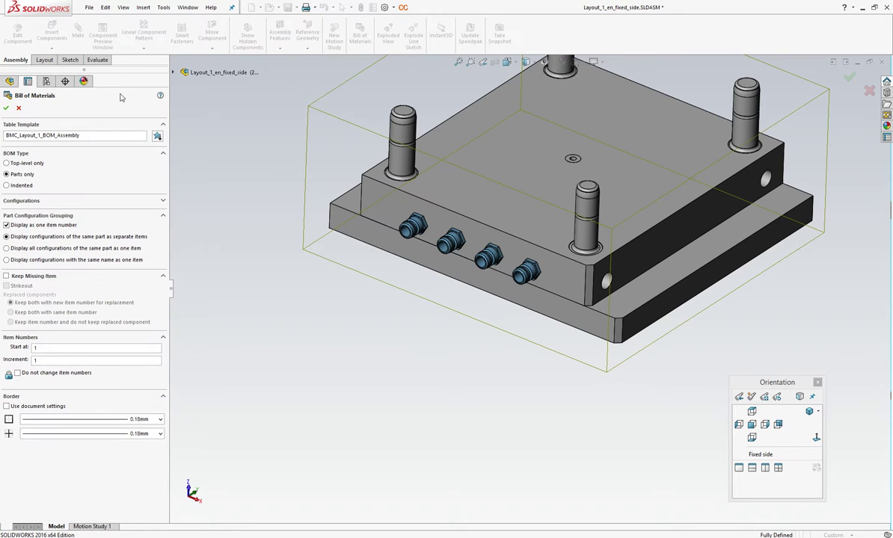
pyautogui.click(6, 107)
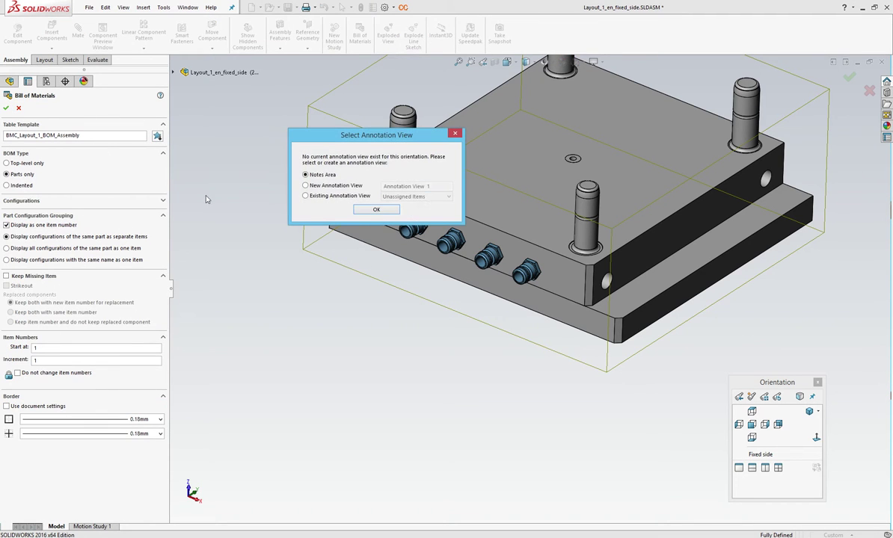
pyautogui.click(354, 209)
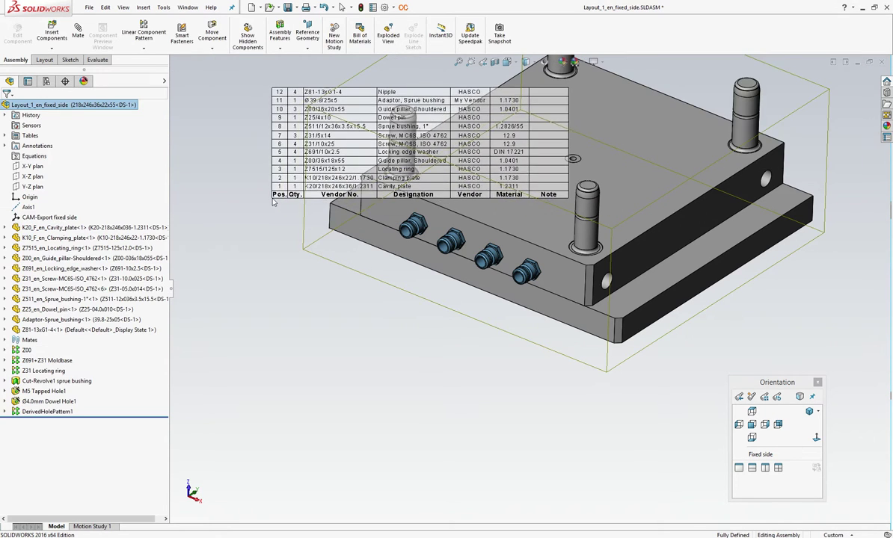
pyautogui.click(273, 206)
pyautogui.scroll(-2, 339, 62)
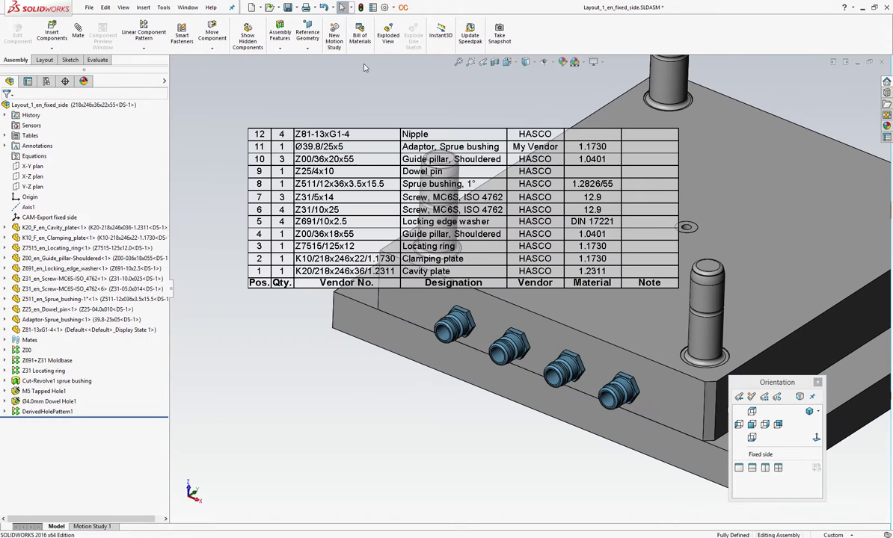
pyautogui.moveTo(359, 142)
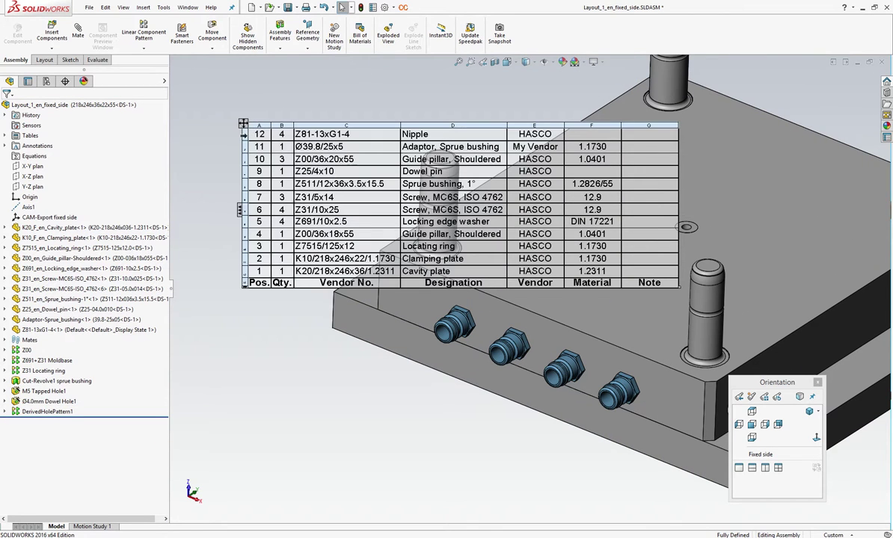
pyautogui.click(244, 135)
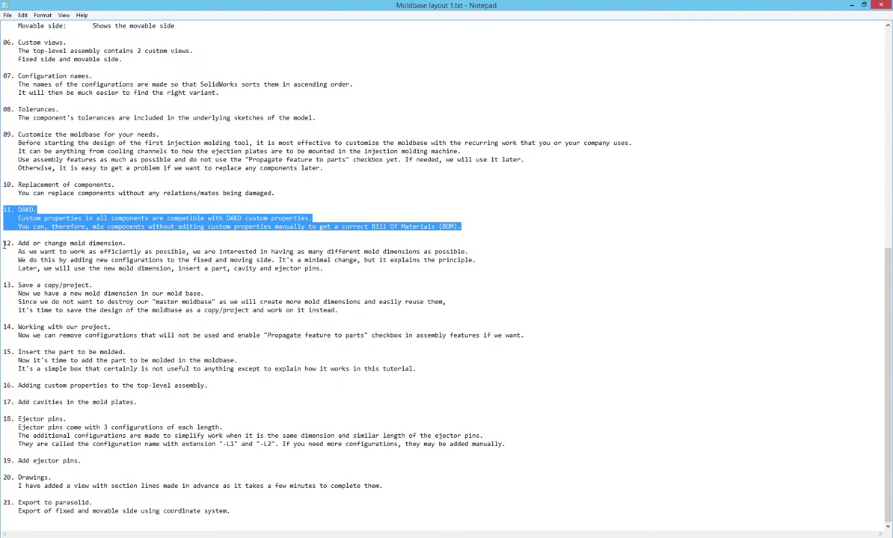
# - Highlight section 12 of the notes, about adding or changing mold dimensions
pyautogui.moveTo(4, 243); pyautogui.dragTo(521, 267)
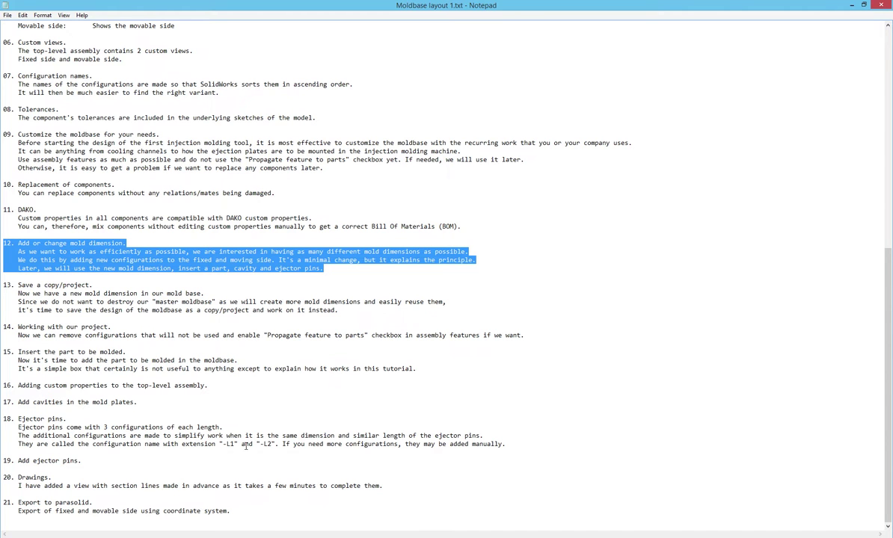
# - Add the movable-side configuration 218x246x46-27x36x56x22, based on the copied existing configuration name
pyautogui.click(166, 465)
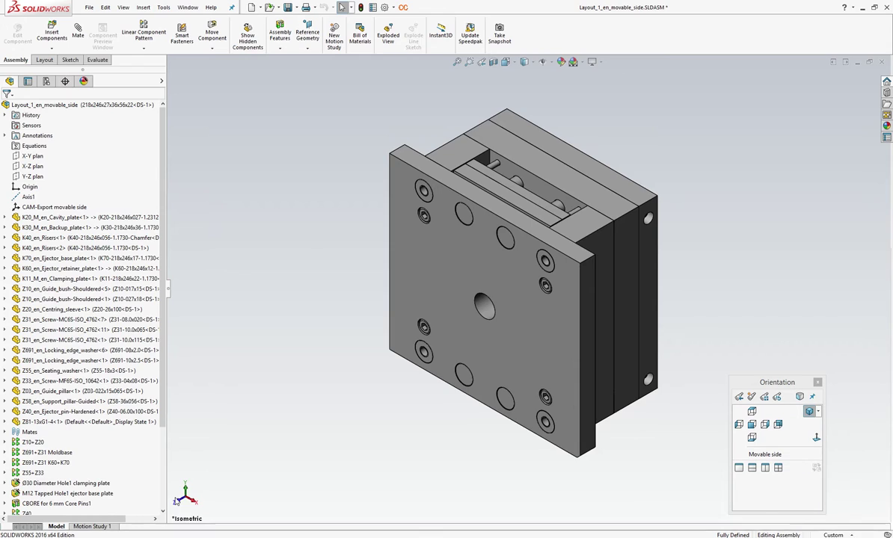
pyautogui.click(46, 82)
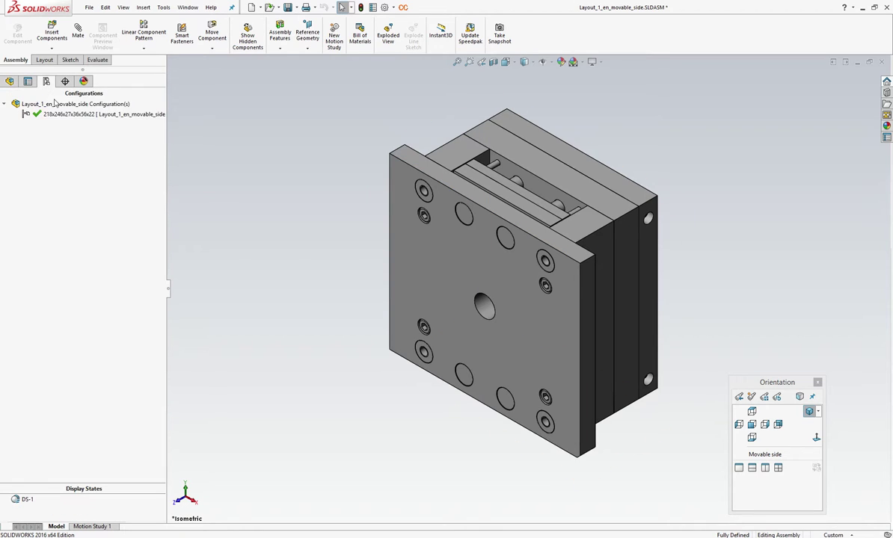
pyautogui.click(59, 114)
pyautogui.click(59, 114)
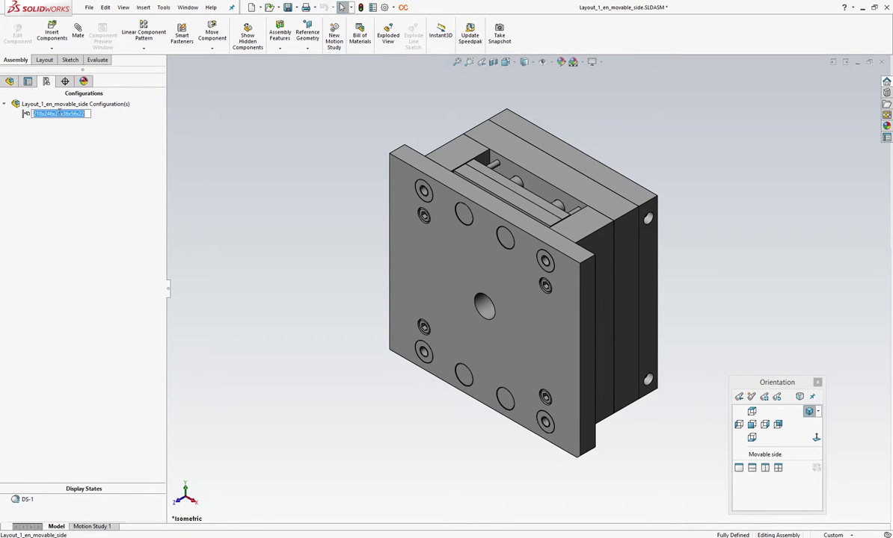
pyautogui.click(59, 104)
pyautogui.rightClick(61, 104)
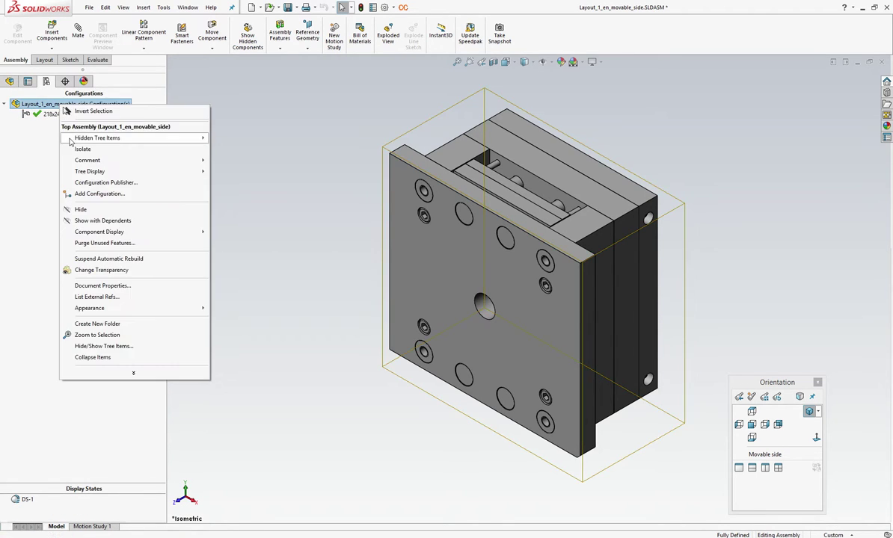
pyautogui.click(86, 193)
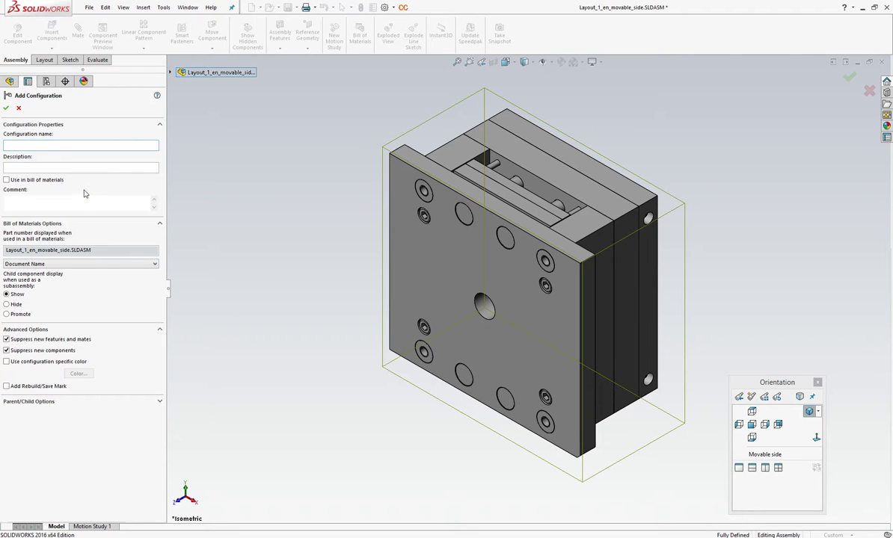
pyautogui.click(43, 146)
pyautogui.hotkey('ctrl', 'v')
pyautogui.click(27, 145)
pyautogui.write('46x')
pyautogui.click(6, 107)
# - Switch the K20 cavity plate to size K20-218x246x046-1.2312
pyautogui.click(9, 80)
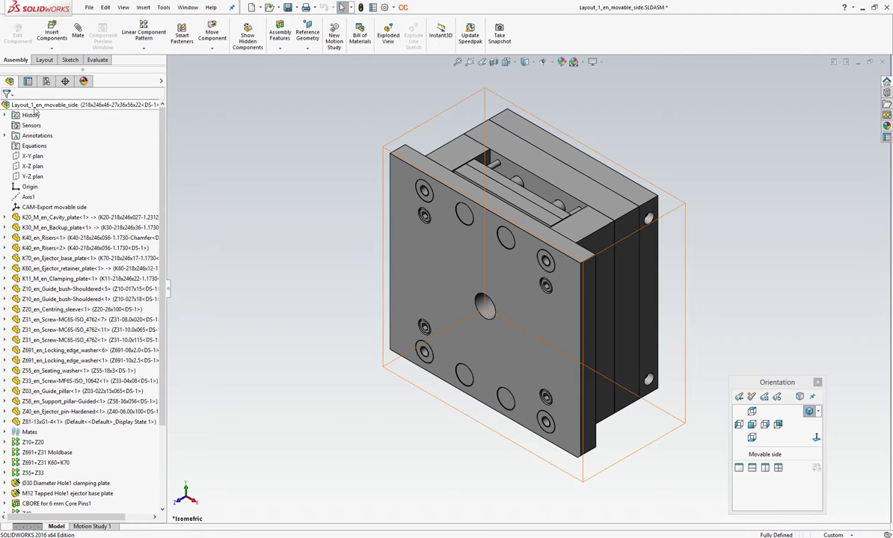
pyautogui.click(76, 217)
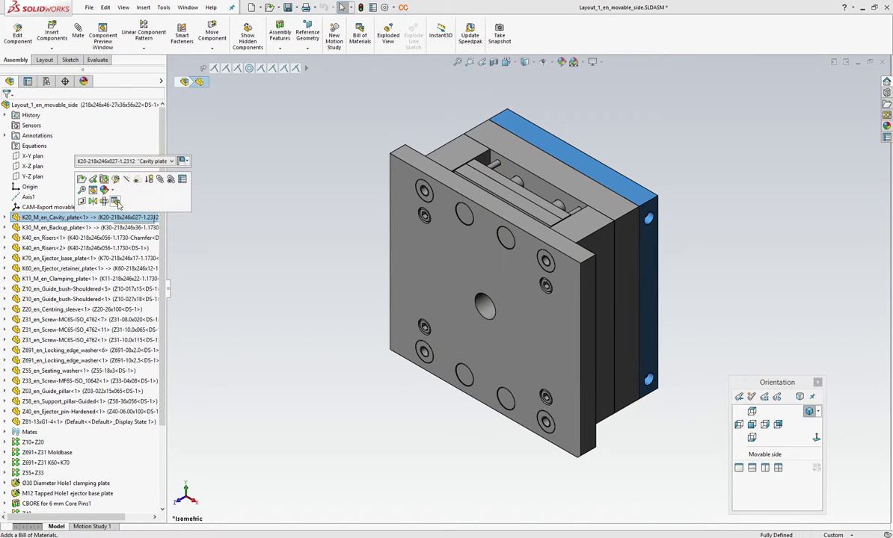
pyautogui.click(172, 161)
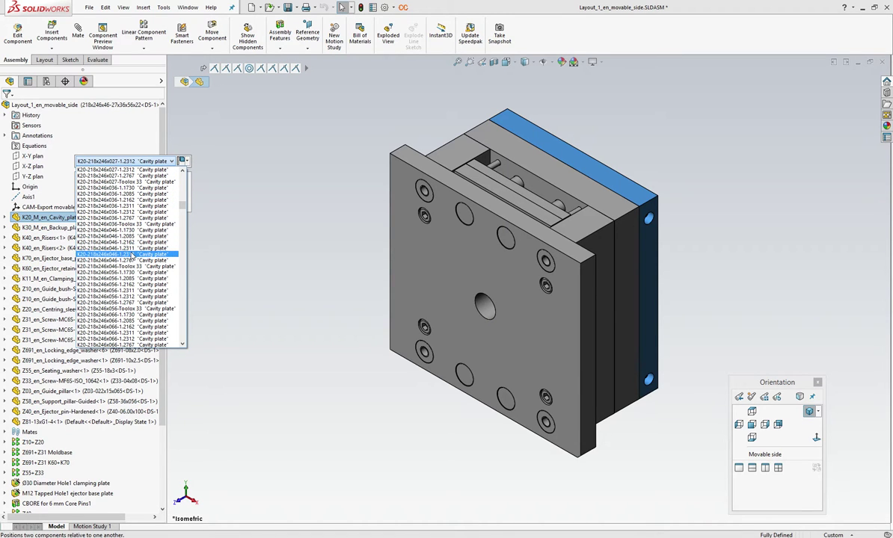
pyautogui.click(127, 255)
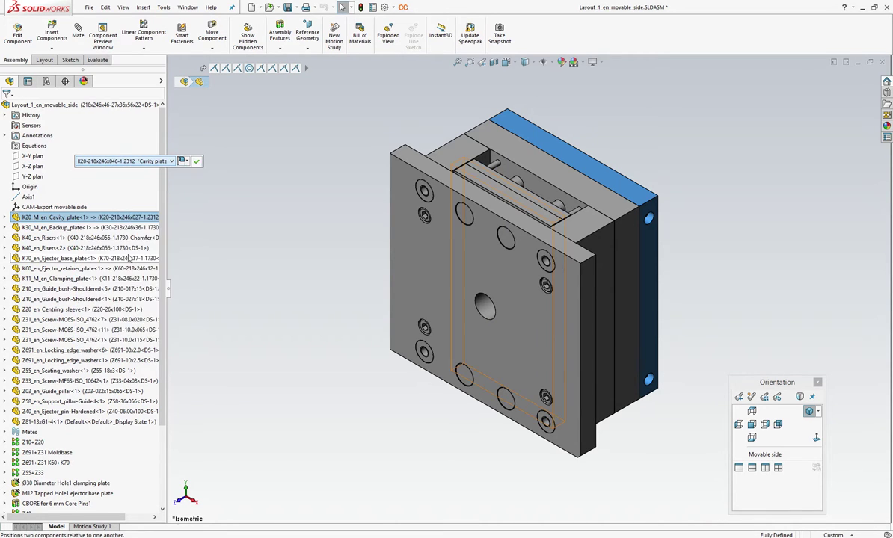
pyautogui.click(196, 163)
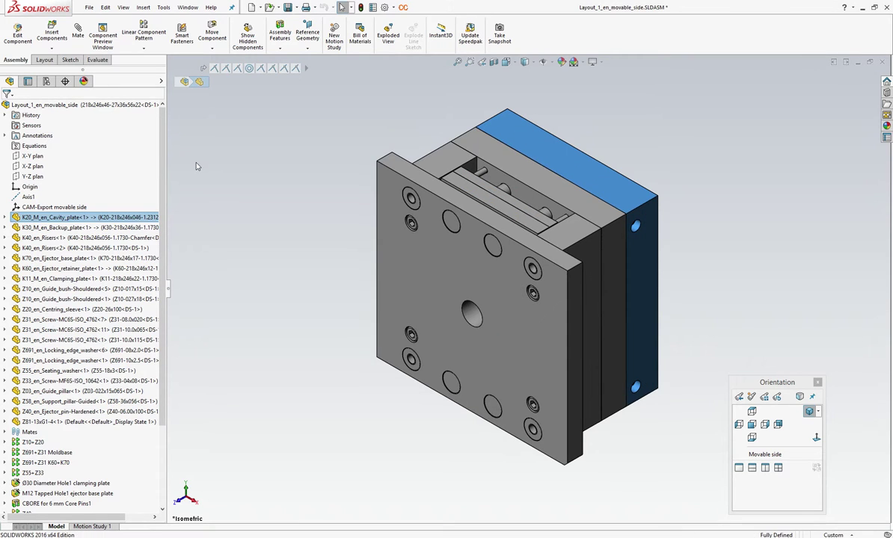
# - Switch to the fixed-side assembly and dismiss the missing configuration warning
pyautogui.click(187, 7)
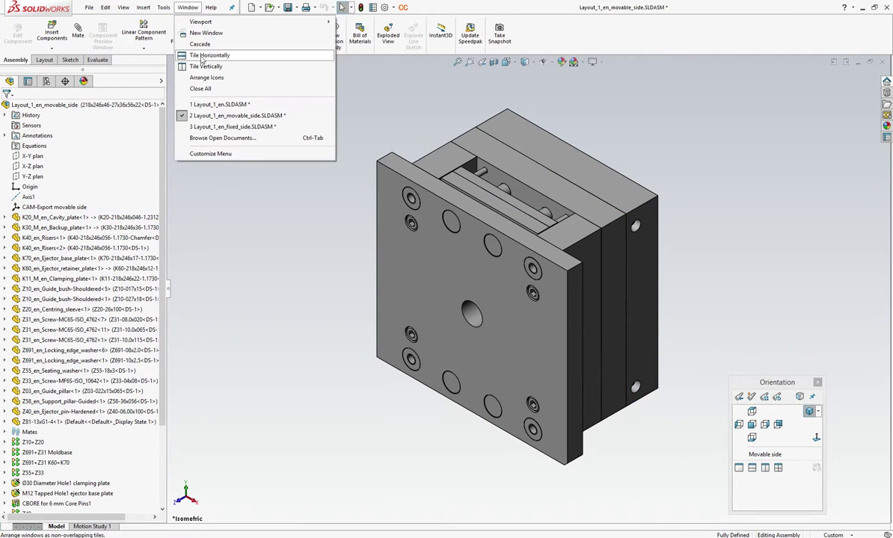
pyautogui.click(209, 127)
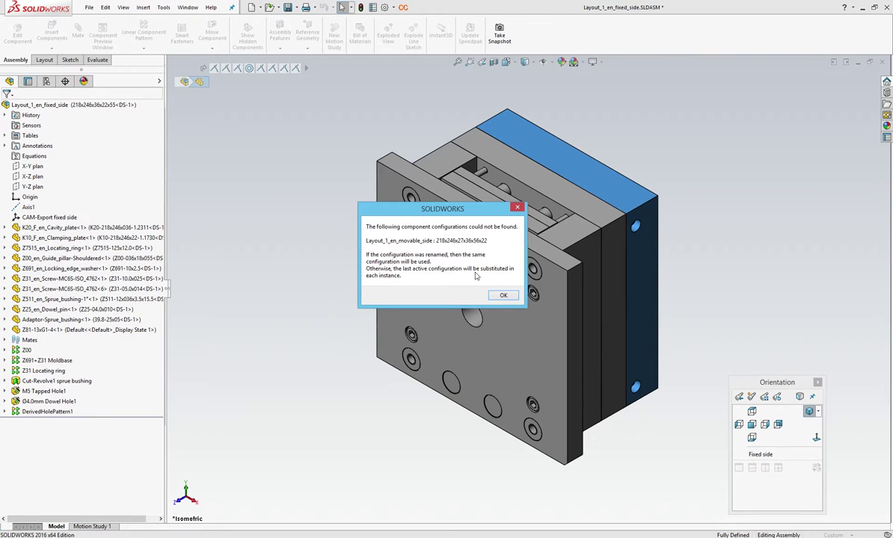
pyautogui.click(501, 296)
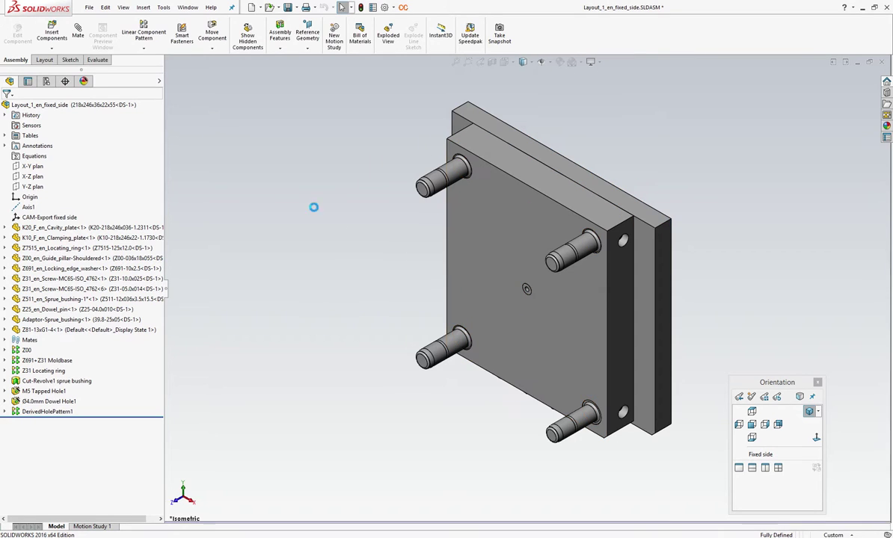
# - Add the fixed-side configuration 218x246x36-22x22x55, based on the copied configuration name
pyautogui.click(46, 82)
pyautogui.click(66, 114)
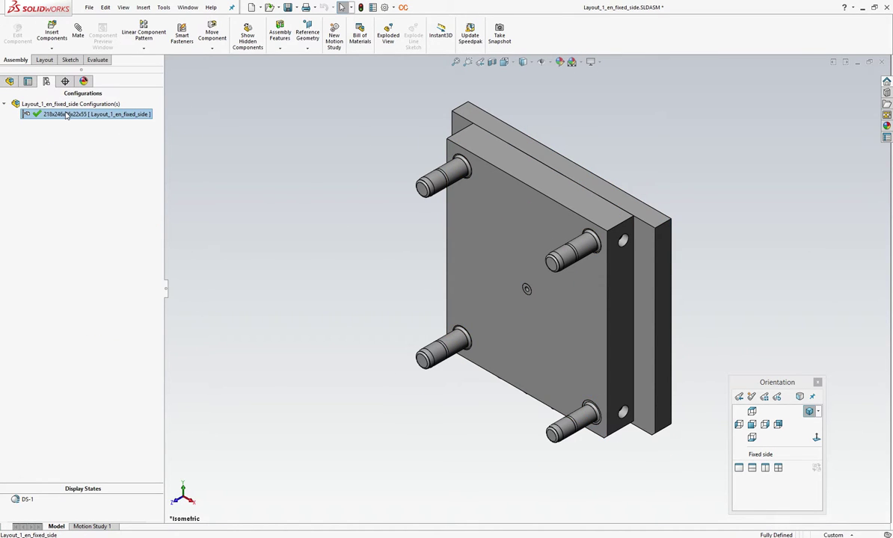
pyautogui.click(66, 115)
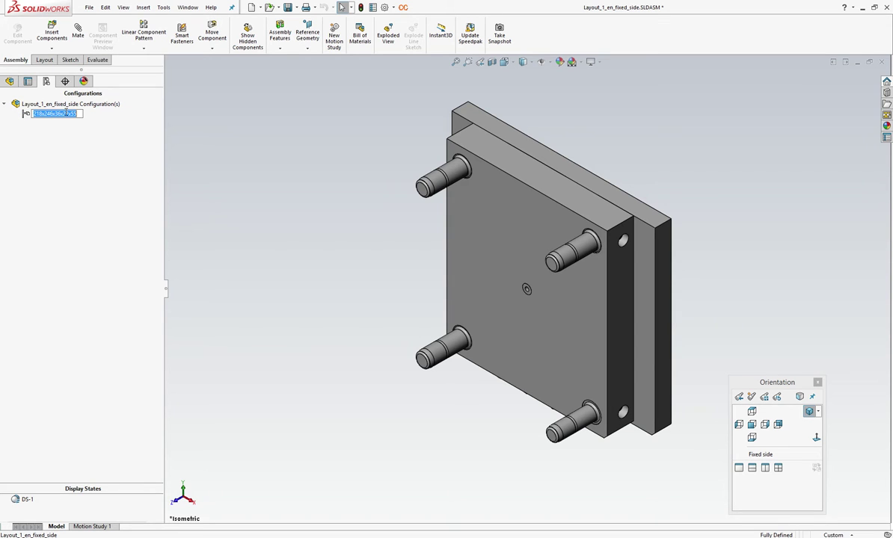
pyautogui.press('Return')
pyautogui.rightClick(67, 104)
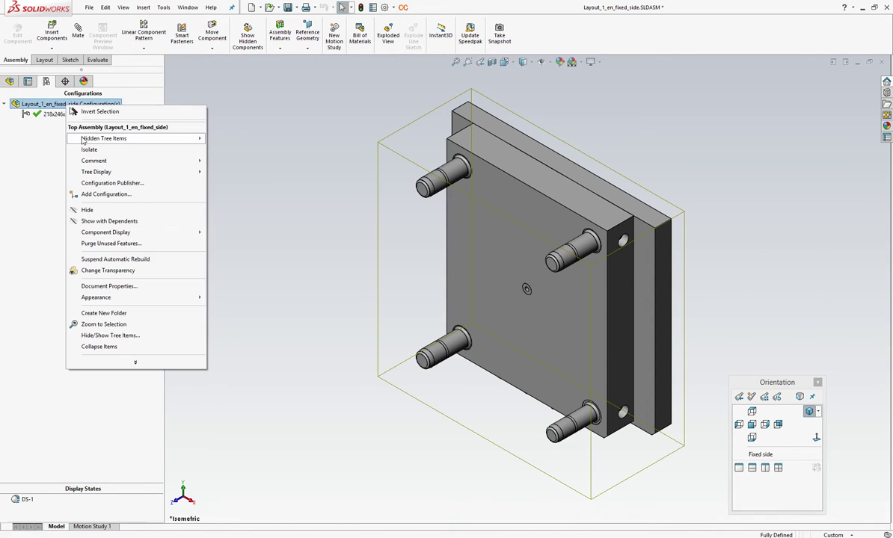
pyautogui.click(97, 195)
pyautogui.click(75, 147)
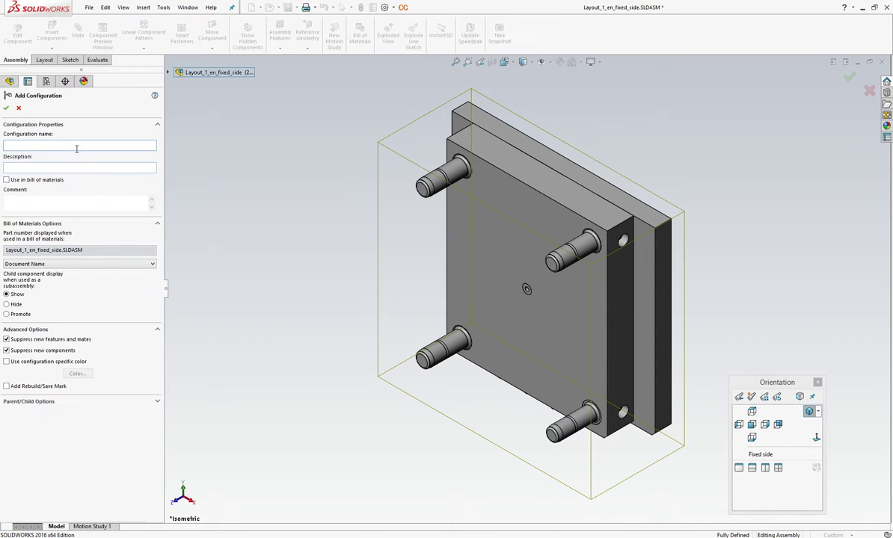
pyautogui.hotkey('ctrl', 'v')
pyautogui.click(33, 146)
pyautogui.write('-')
pyautogui.click(6, 108)
# - Set the Z511 sprue bushing to 12x022x3.5x15.5, then bring up the Layout_1_en assembly
pyautogui.click(9, 82)
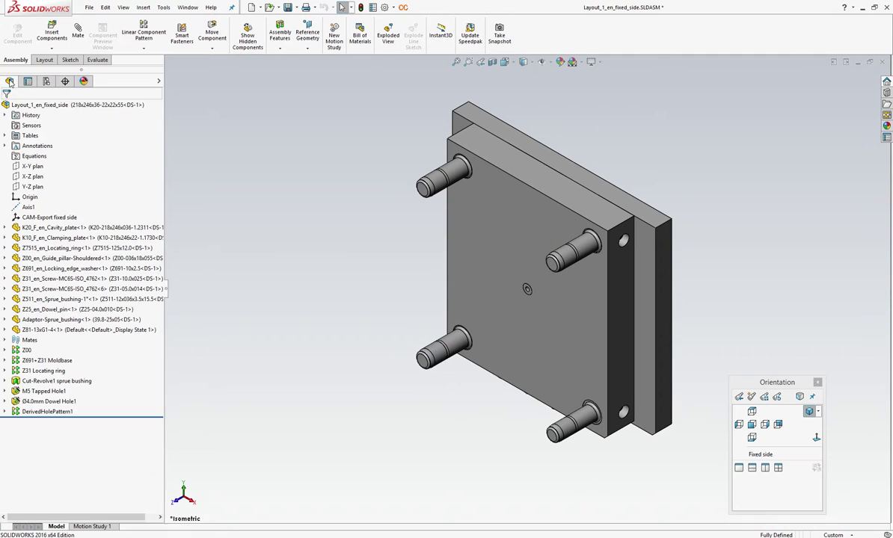
pyautogui.click(97, 298)
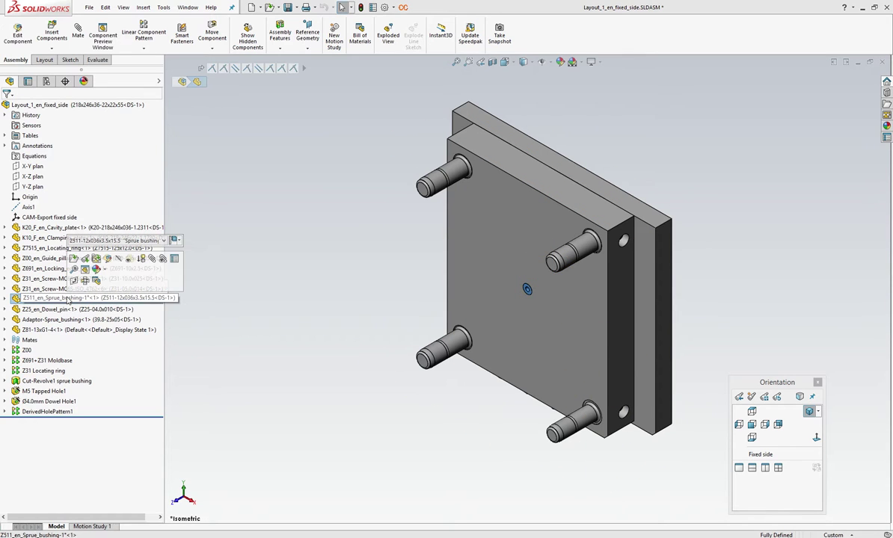
pyautogui.click(163, 240)
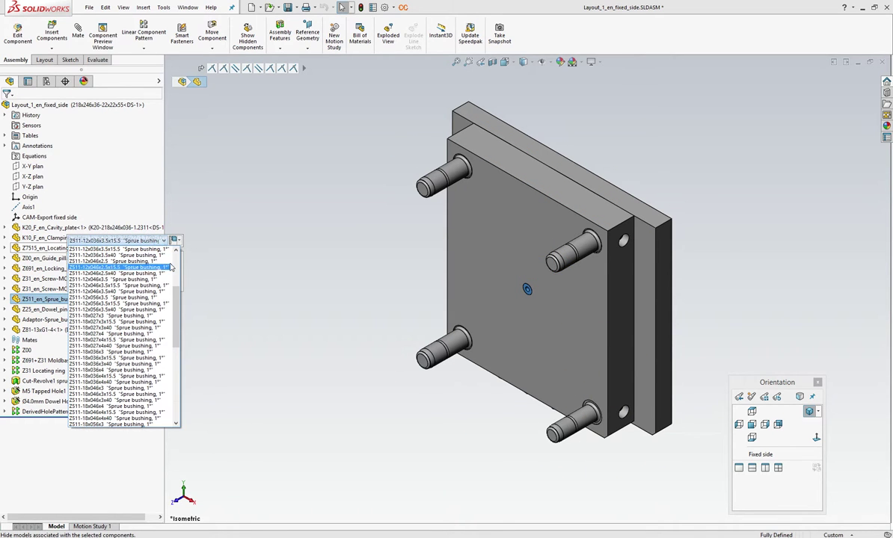
pyautogui.moveTo(175, 297); pyautogui.dragTo(178, 260)
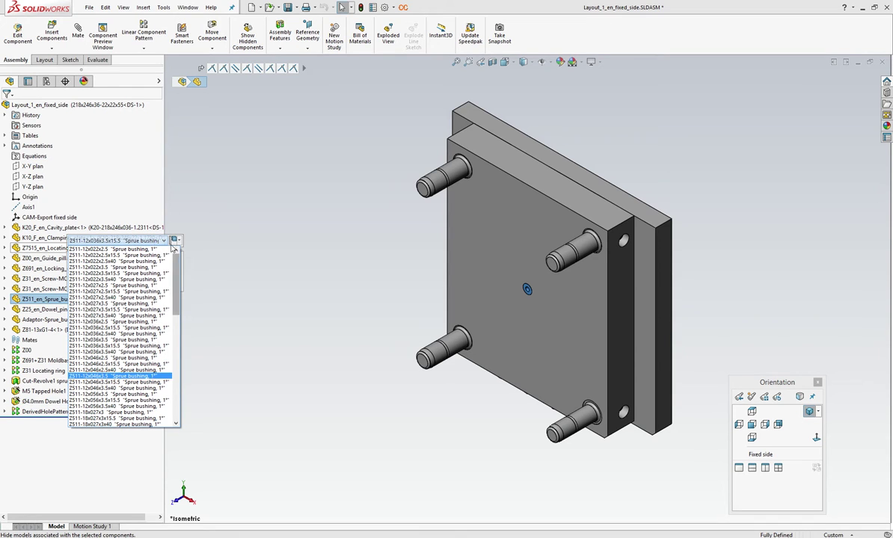
pyautogui.click(134, 273)
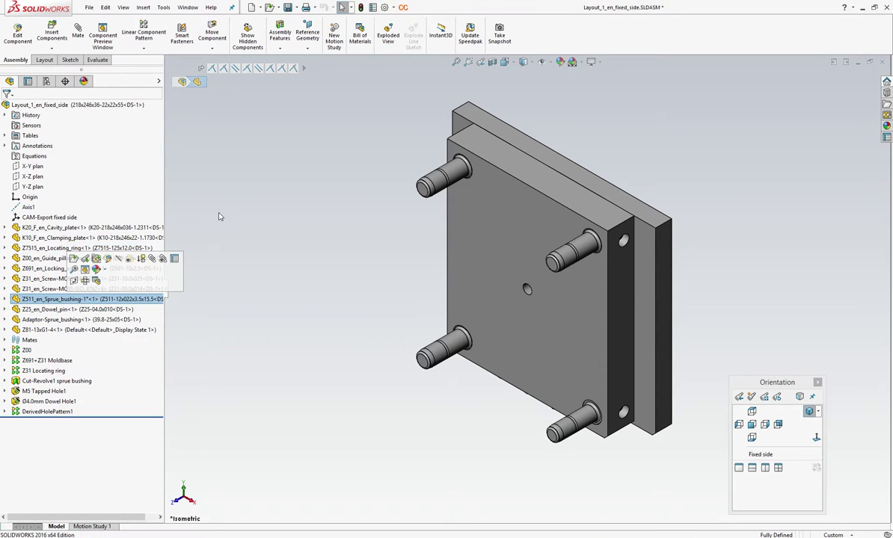
pyautogui.click(212, 186)
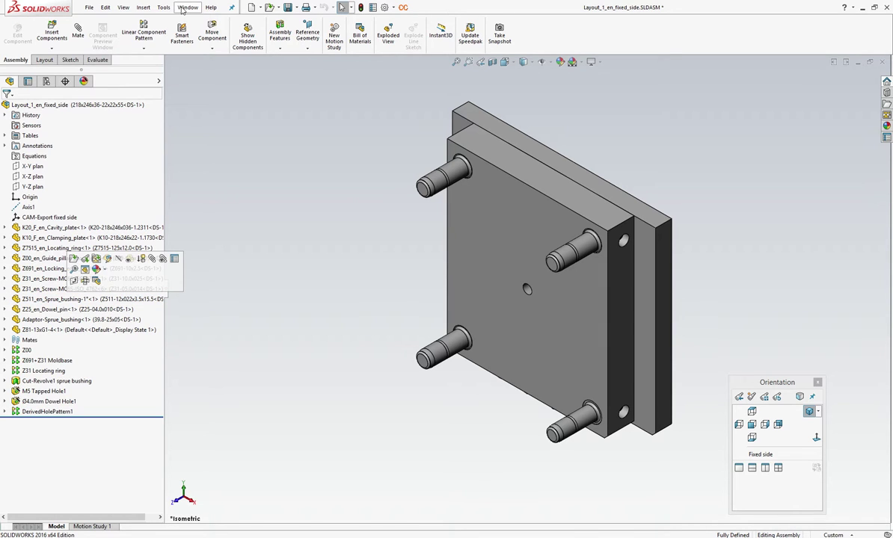
pyautogui.click(182, 7)
pyautogui.click(216, 105)
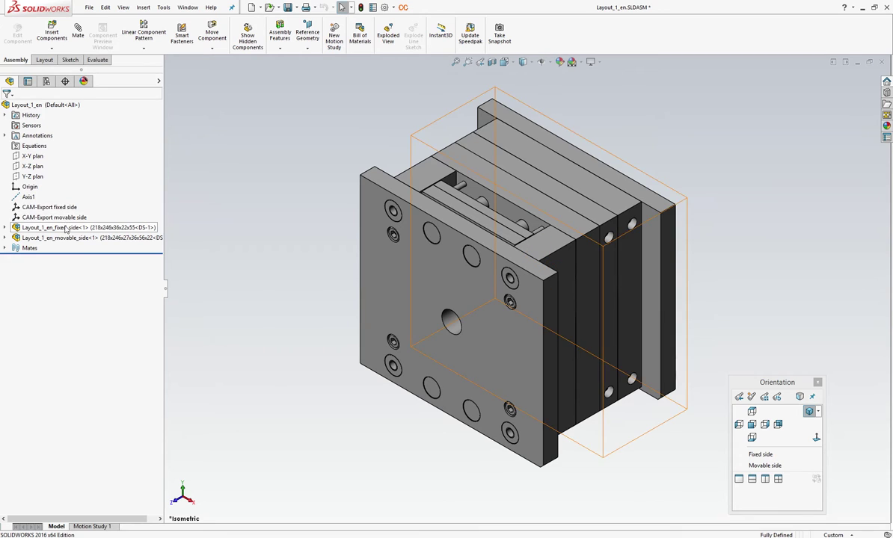
# - Set the fixed-side subassembly to configuration 218x246x36-22x22x55
pyautogui.click(64, 226)
pyautogui.click(145, 172)
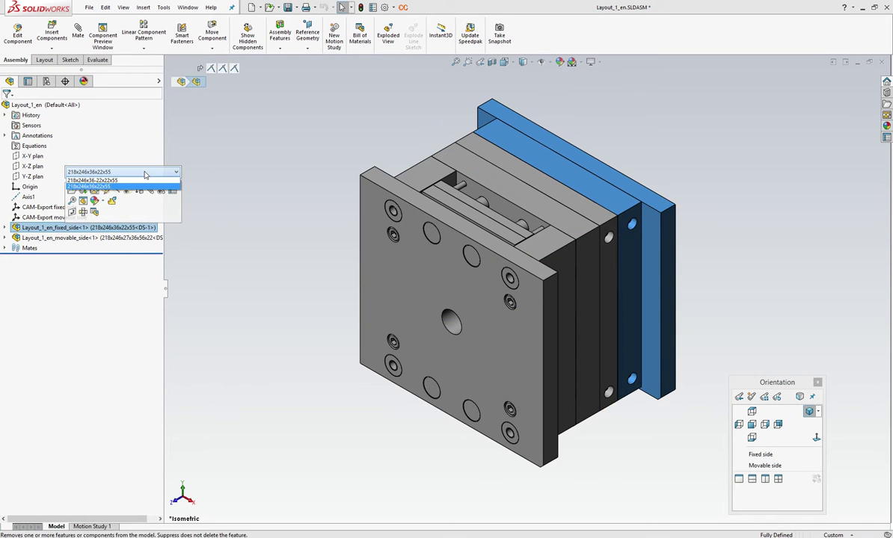
pyautogui.click(139, 180)
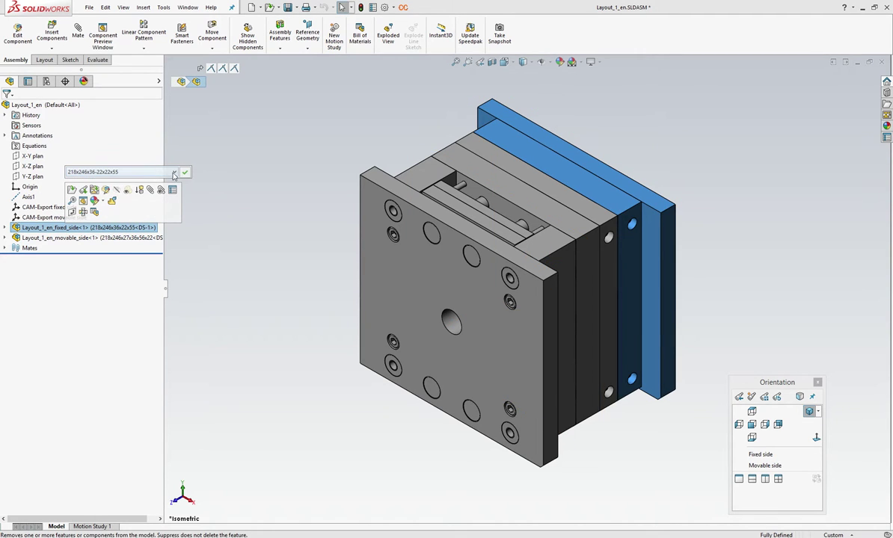
# - Switch the movable-side subassembly to configuration 218x246x46-27x36x56x22
pyautogui.click(116, 238)
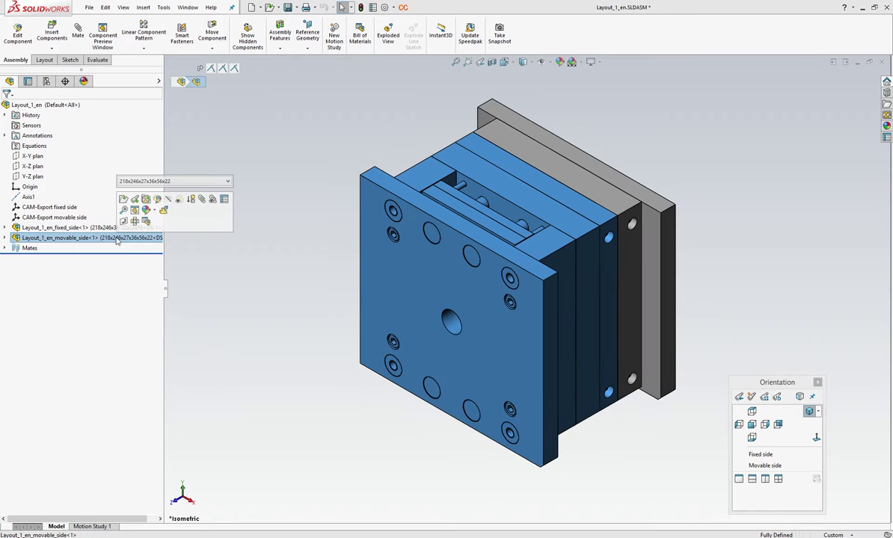
pyautogui.click(220, 182)
pyautogui.click(191, 195)
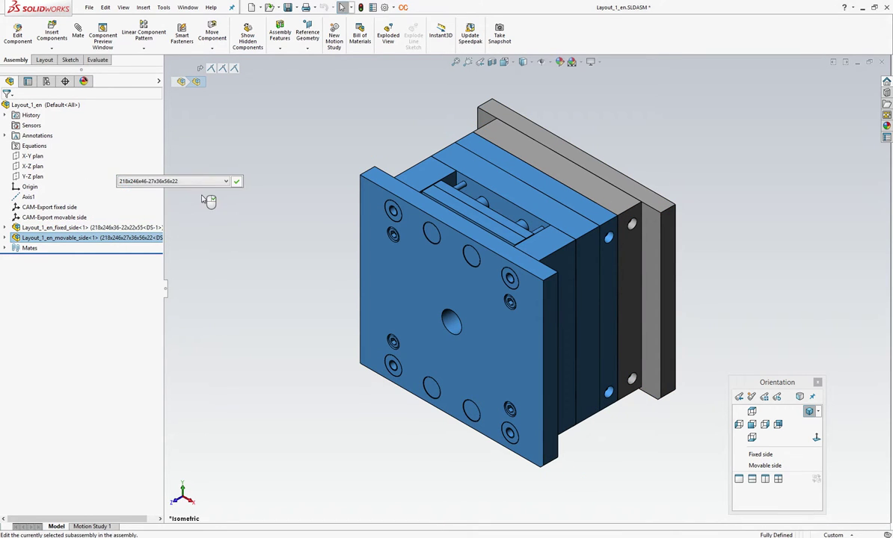
pyautogui.click(237, 183)
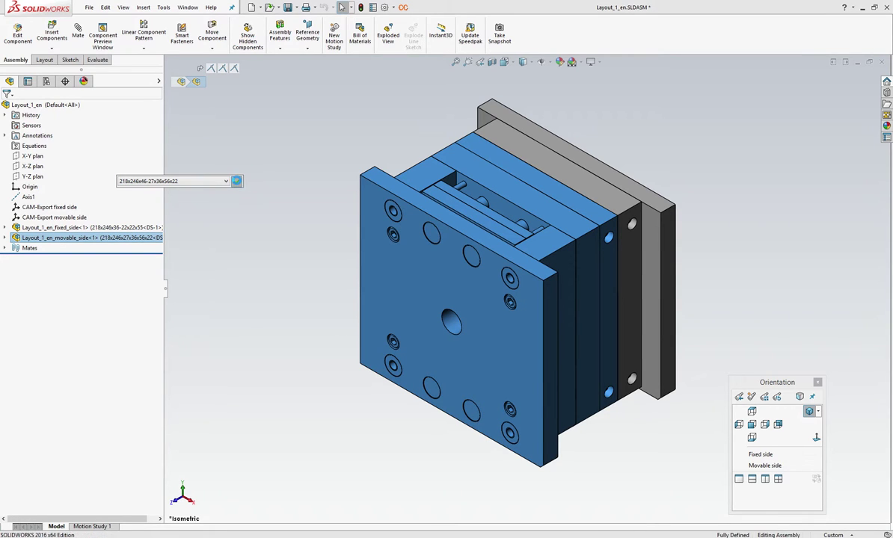
pyautogui.click(237, 185)
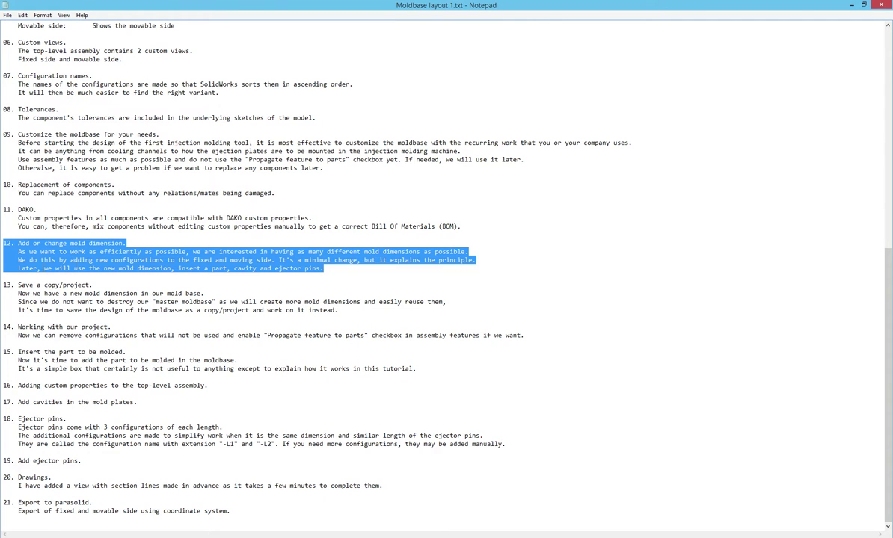
# - Highlight all of section 13, Save a copy/project, in the moldbase notes
pyautogui.moveTo(3, 285); pyautogui.dragTo(468, 299)
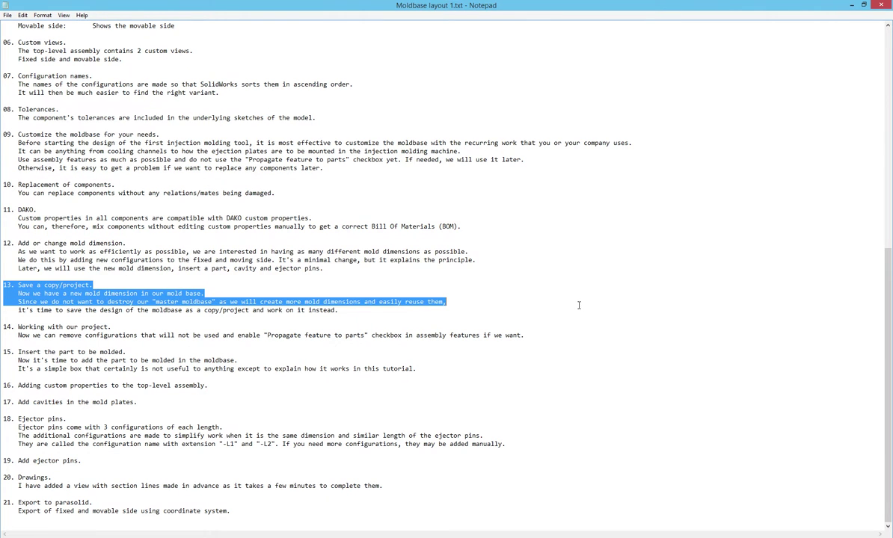
pyautogui.moveTo(578, 305); pyautogui.dragTo(578, 306)
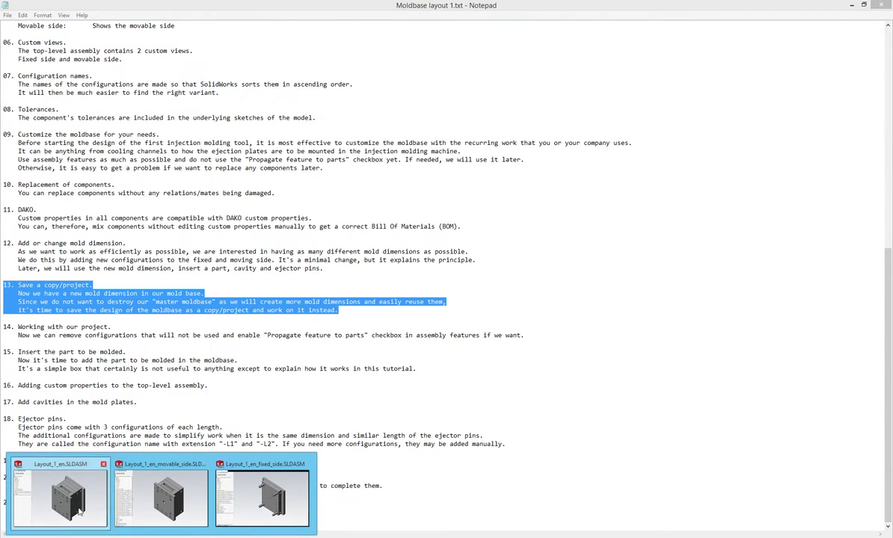
# - Close the movable_side and fixed_side documents, leaving Layout_1_en open
pyautogui.click(92, 482)
pyautogui.click(187, 8)
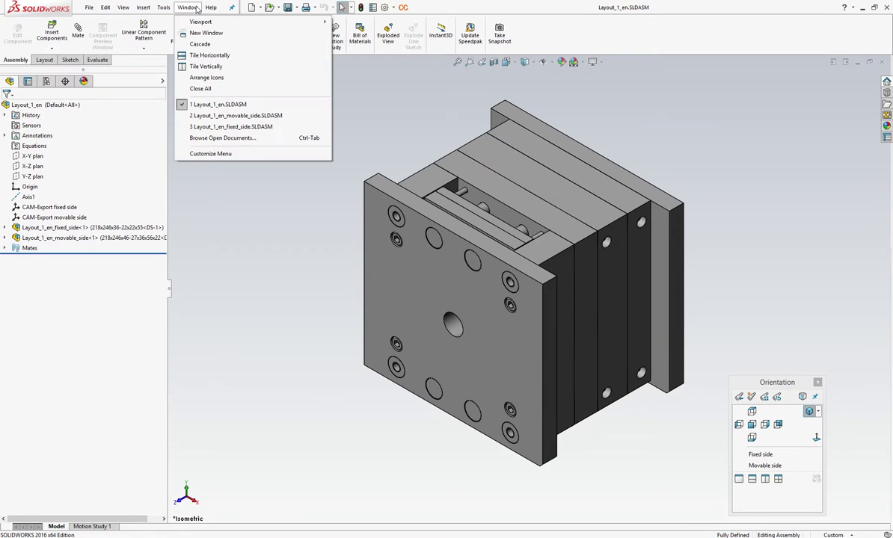
pyautogui.click(323, 117)
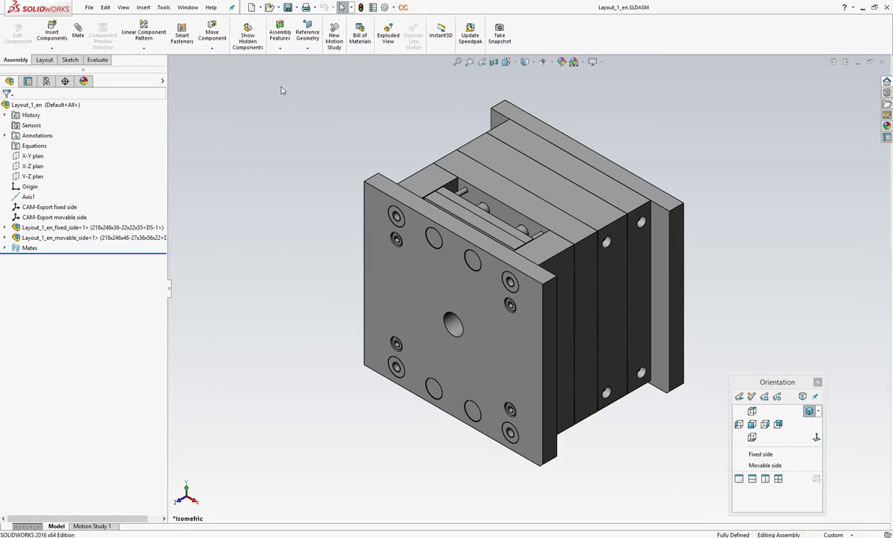
pyautogui.click(185, 7)
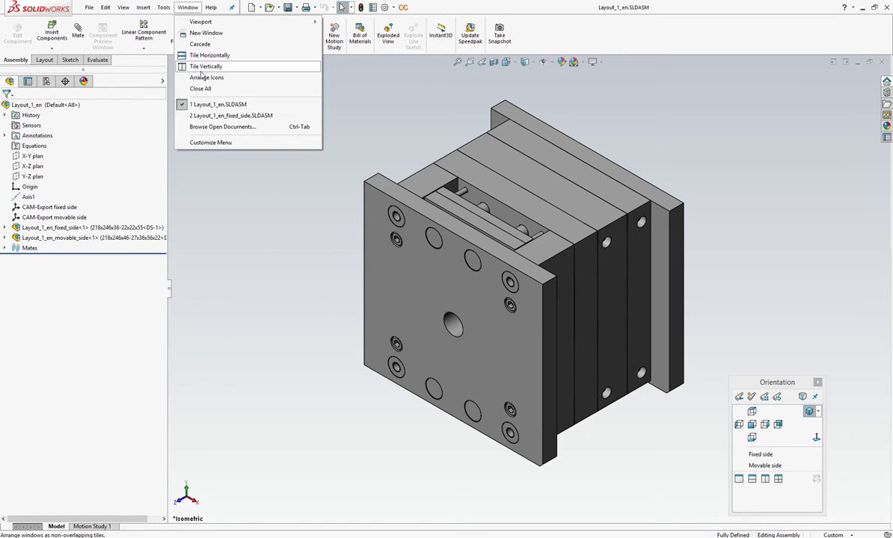
pyautogui.click(307, 116)
# - In Save As, create and open a new My project folder under Moldbases
pyautogui.click(89, 8)
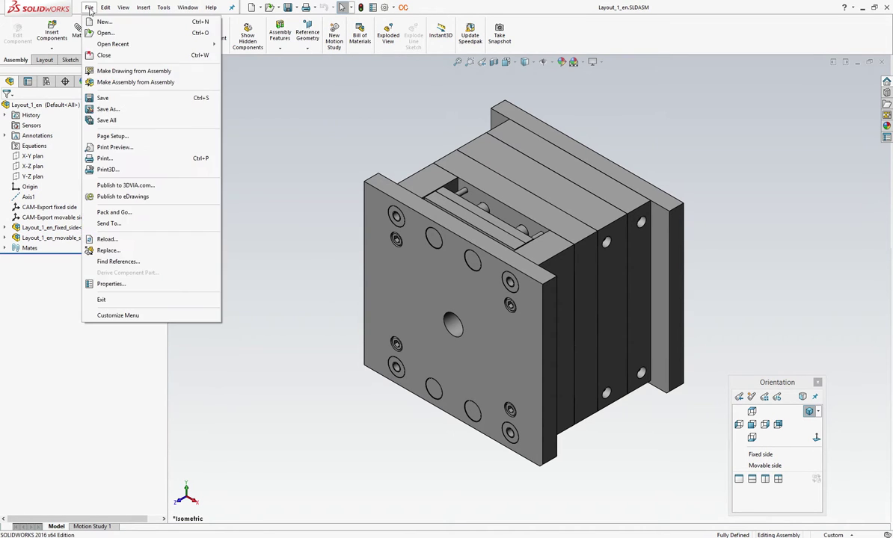
pyautogui.click(108, 110)
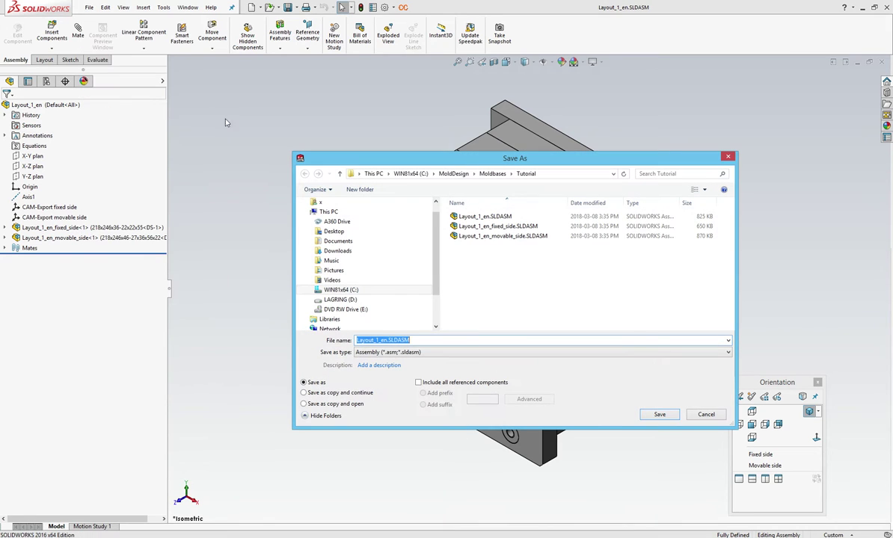
pyautogui.click(492, 173)
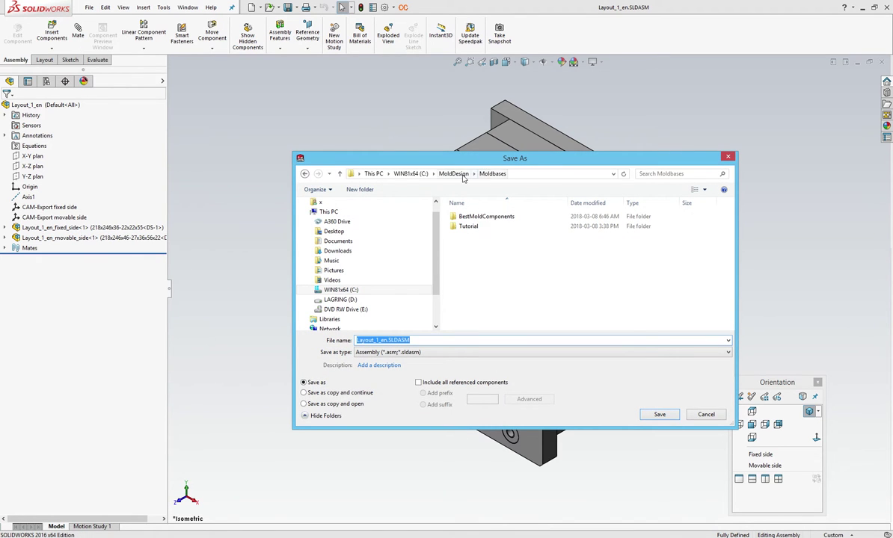
pyautogui.click(360, 189)
pyautogui.write('My')
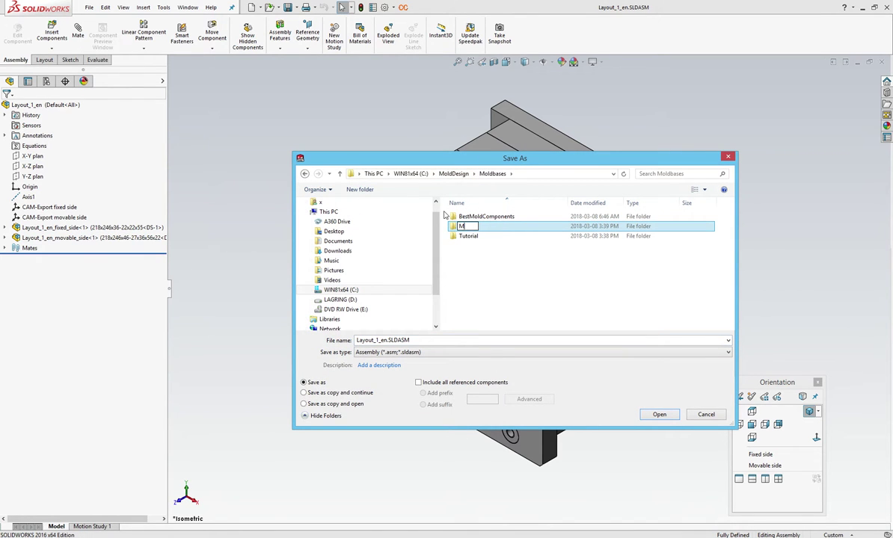
pyautogui.write(' project')
pyautogui.press('Return')
pyautogui.press('Return')
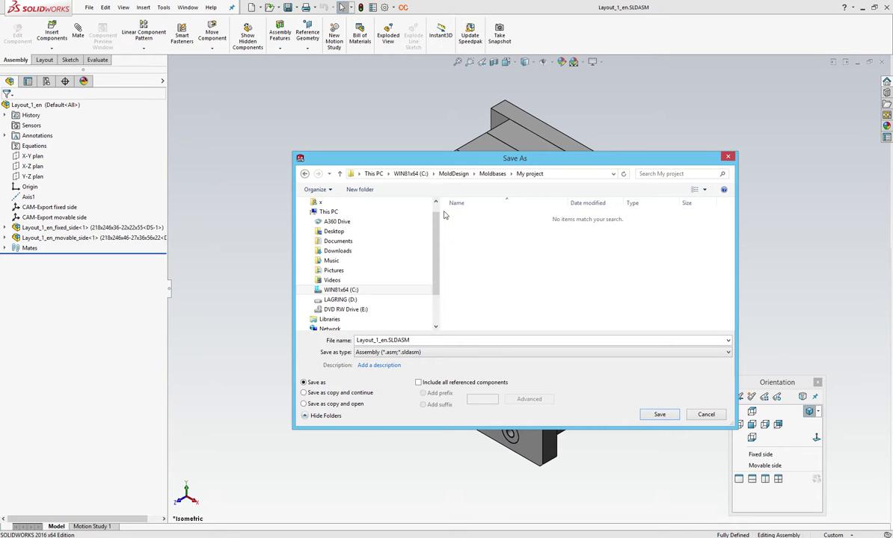
# - Change the file name to My project.SLDASM
pyautogui.doubleClick(368, 341)
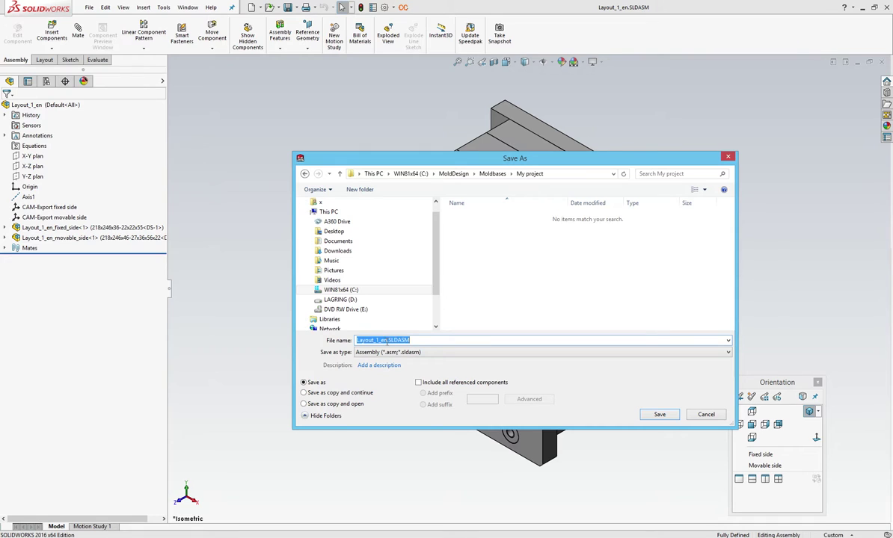
pyautogui.moveTo(387, 342); pyautogui.dragTo(353, 341)
pyautogui.write('My pro')
pyautogui.write('jec')
pyautogui.write('t')
# - Save the assembly with all referenced components, in flat view, into the My project folder
pyautogui.click(418, 383)
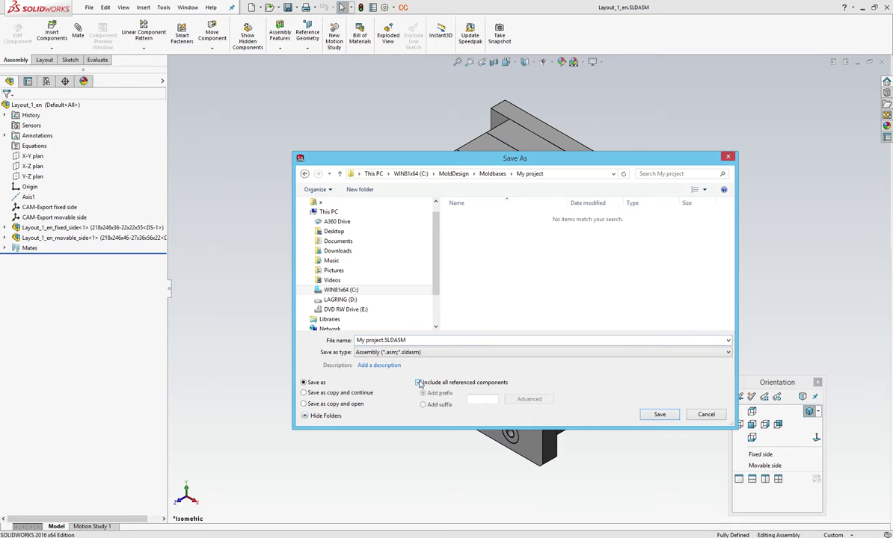
pyautogui.click(527, 399)
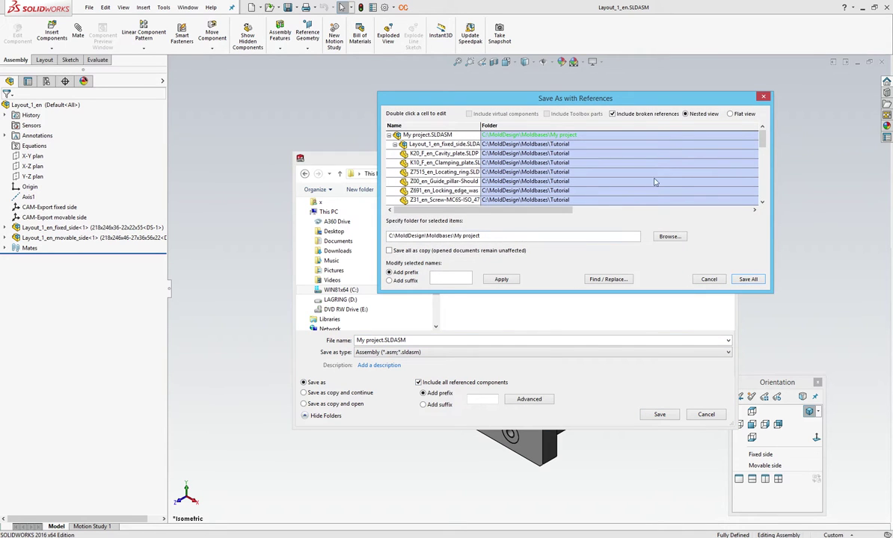
pyautogui.click(729, 114)
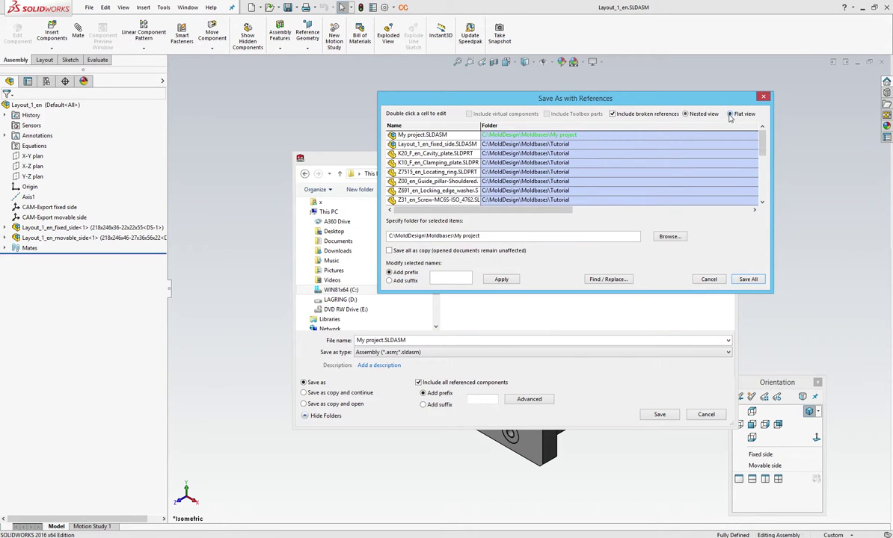
pyautogui.click(669, 237)
pyautogui.click(670, 312)
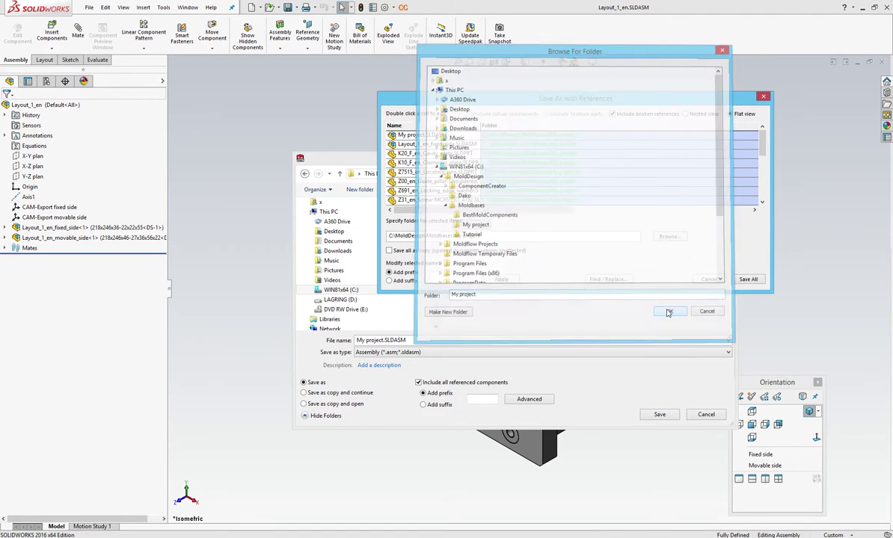
pyautogui.click(743, 280)
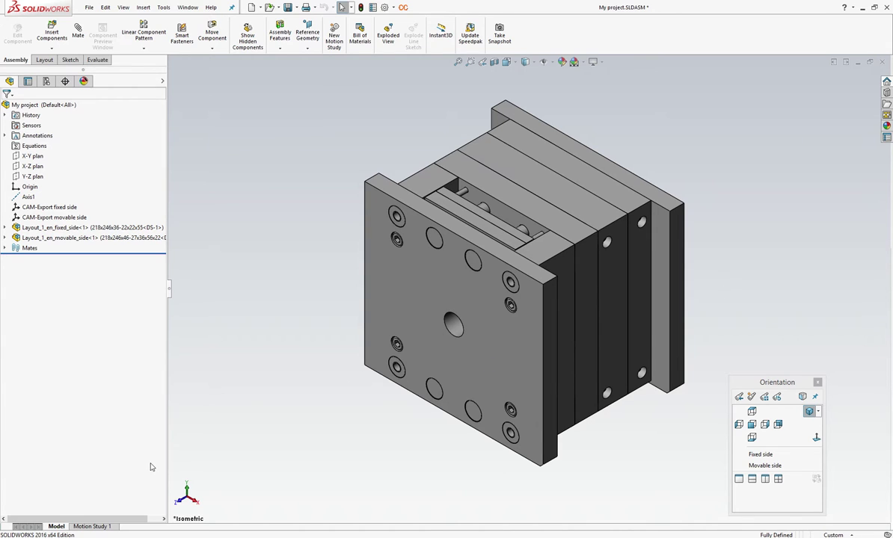
pyautogui.hotkey('alt', 'Tab')
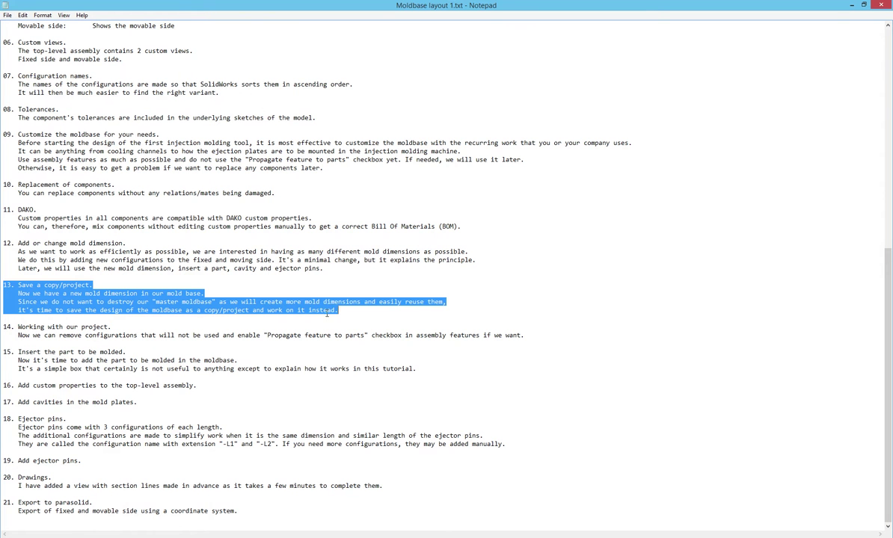
# - Highlight sections 14 and 15 of the notes, ending on inserting the part to be molded
pyautogui.moveTo(10, 326); pyautogui.dragTo(541, 334)
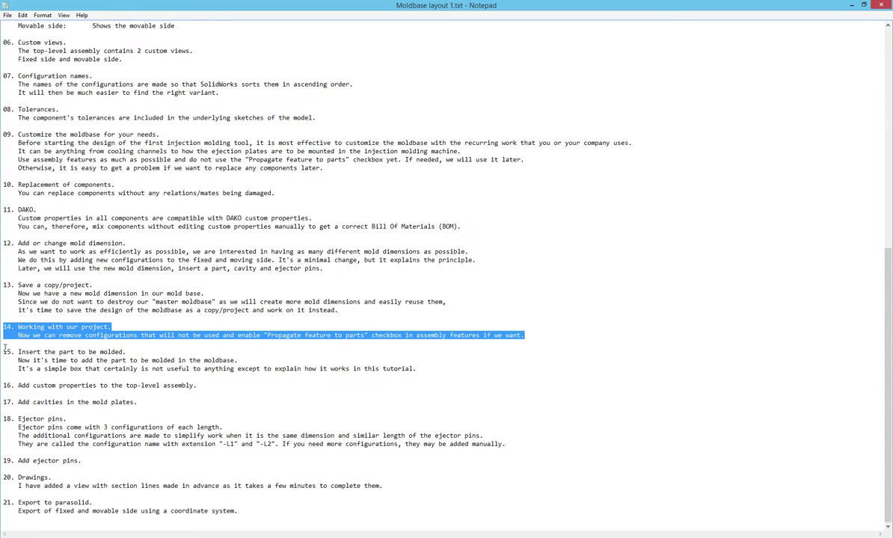
pyautogui.moveTo(5, 348); pyautogui.dragTo(475, 375)
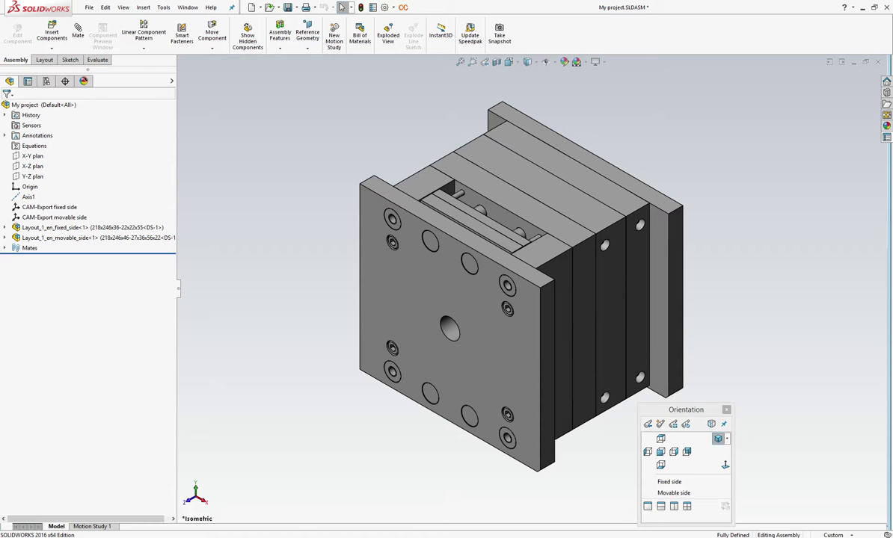
# - Insert Part1.SLDPRT as a new component into the My project assembly
pyautogui.click(52, 48)
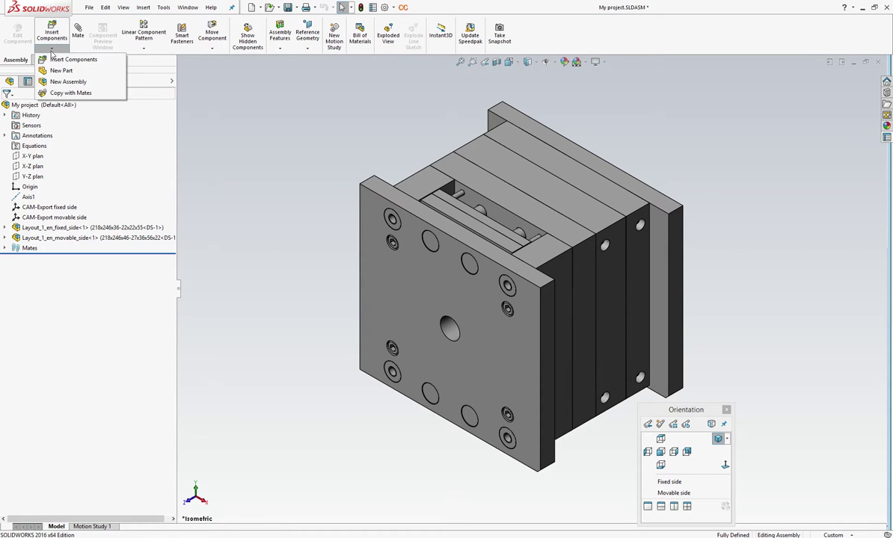
pyautogui.click(56, 59)
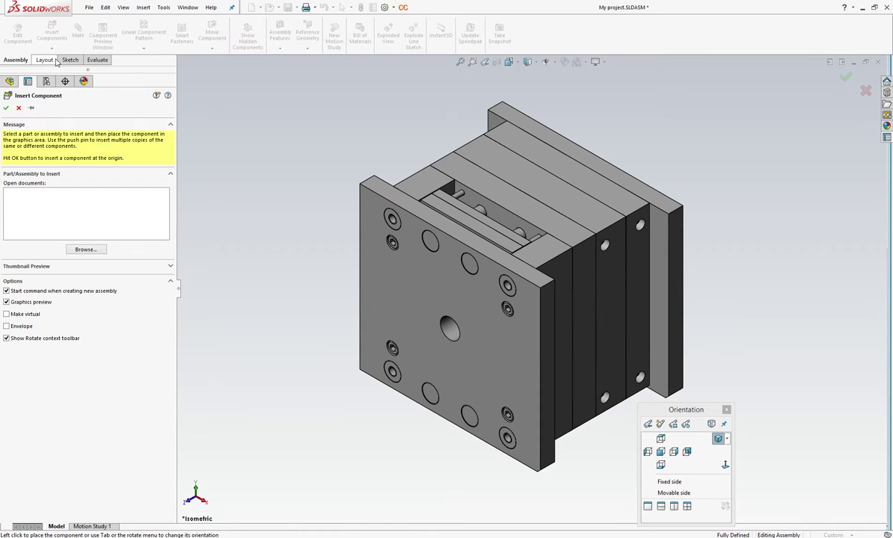
pyautogui.click(75, 250)
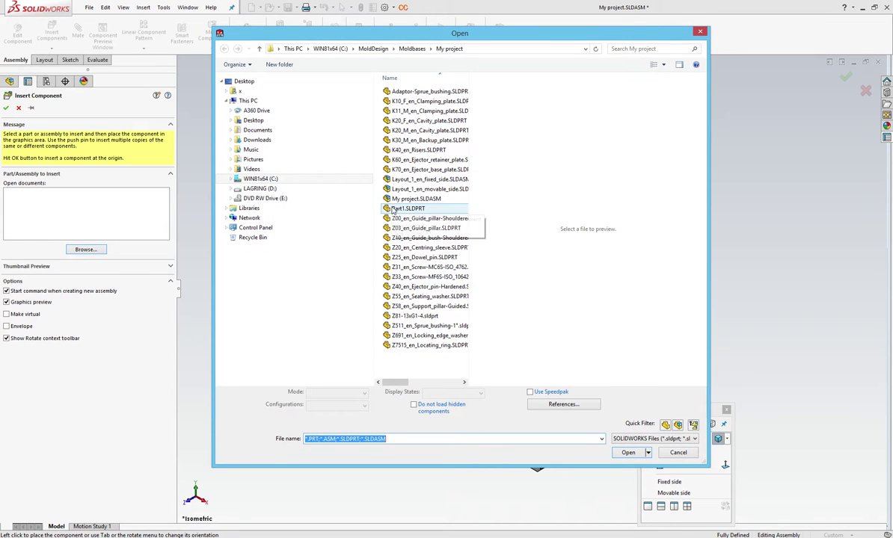
pyautogui.click(408, 208)
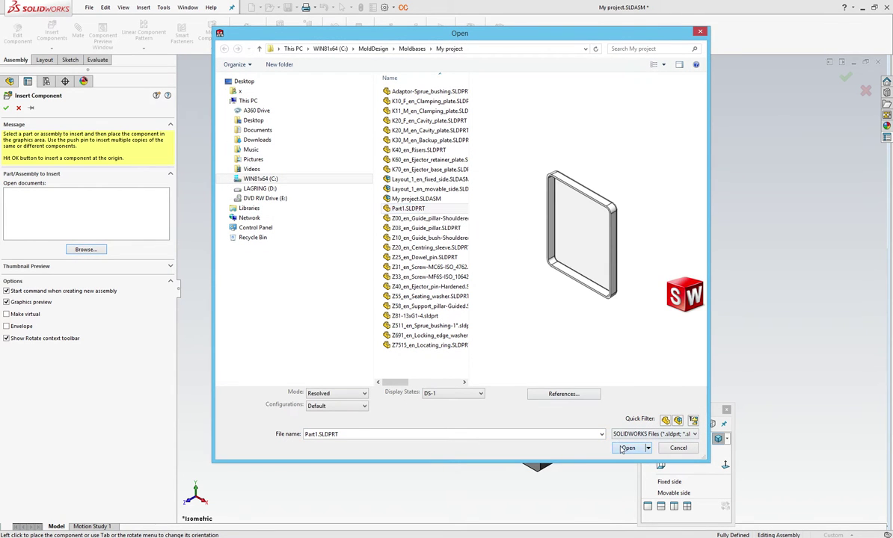
pyautogui.click(628, 447)
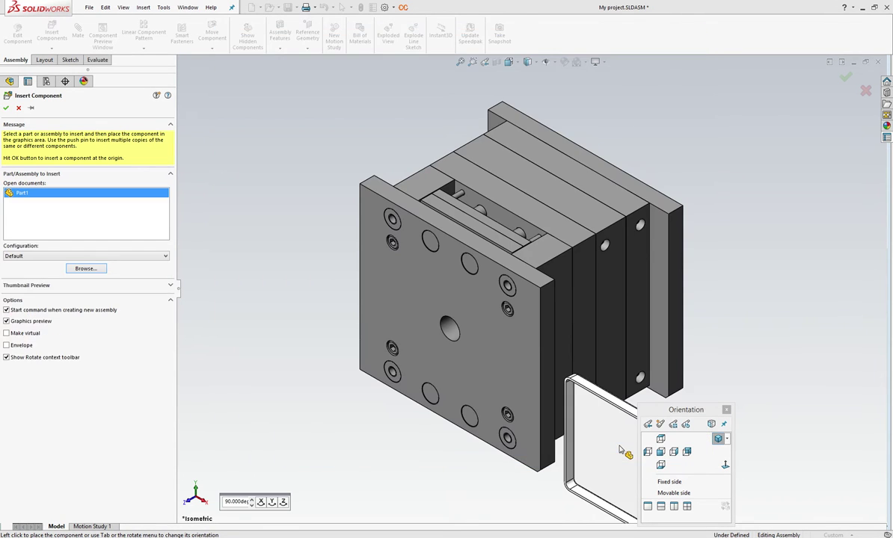
pyautogui.click(844, 78)
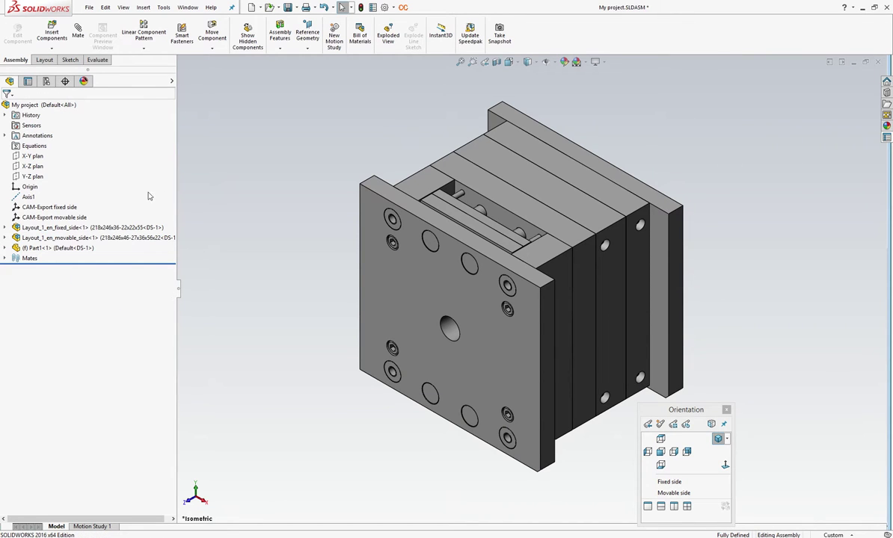
# - Open the movable-side subassembly on its own and isolate the K20 cavity plate
pyautogui.rightClick(119, 237)
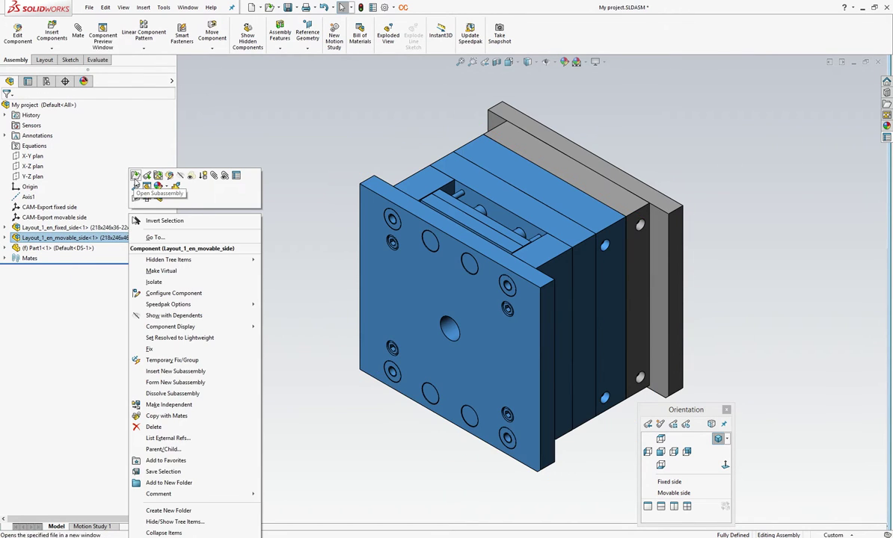
pyautogui.click(135, 178)
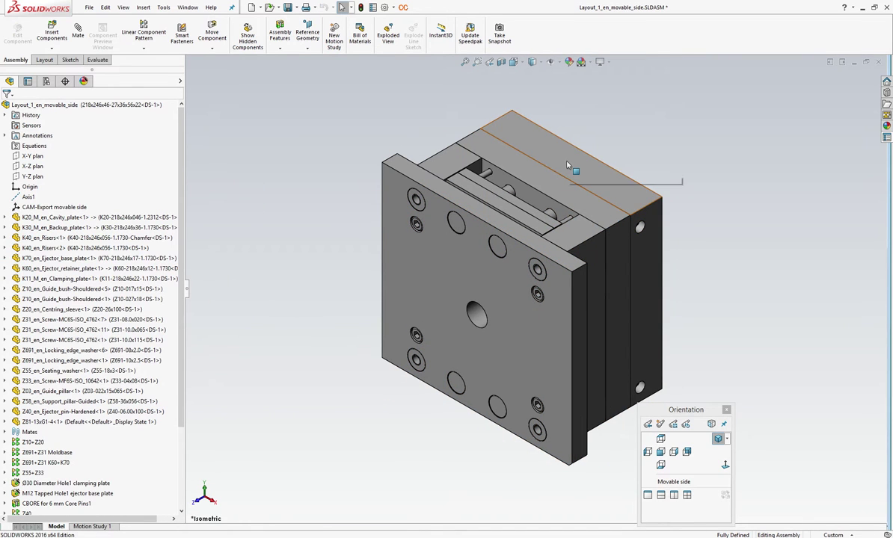
pyautogui.rightClick(567, 163)
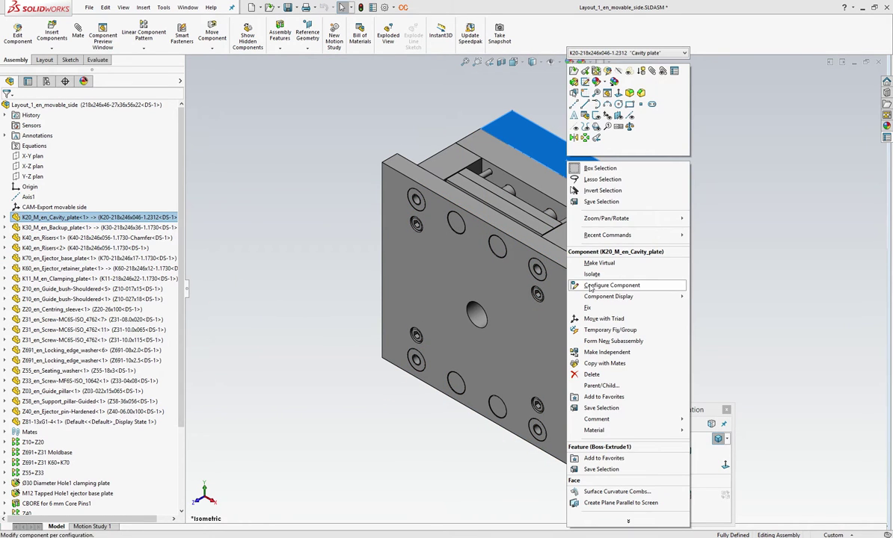
pyautogui.click(591, 274)
pyautogui.rightClick(365, 192)
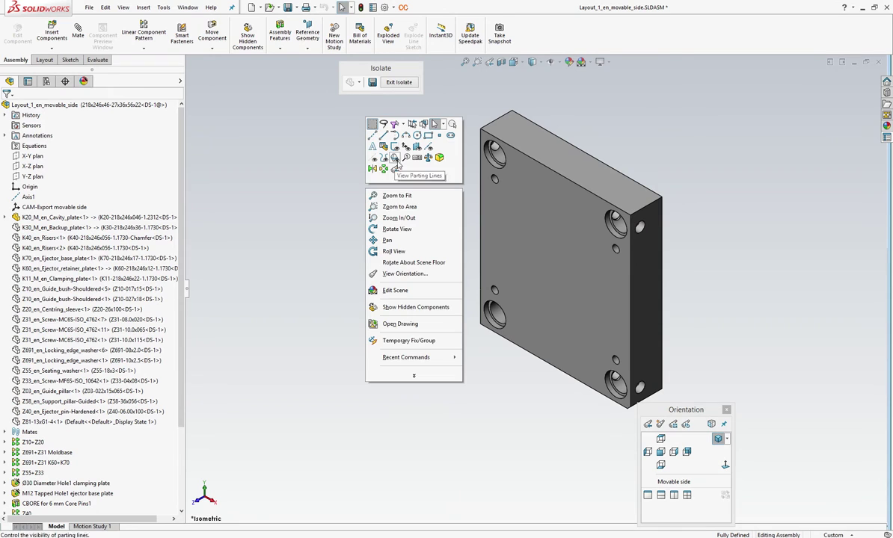
pyautogui.click(390, 142)
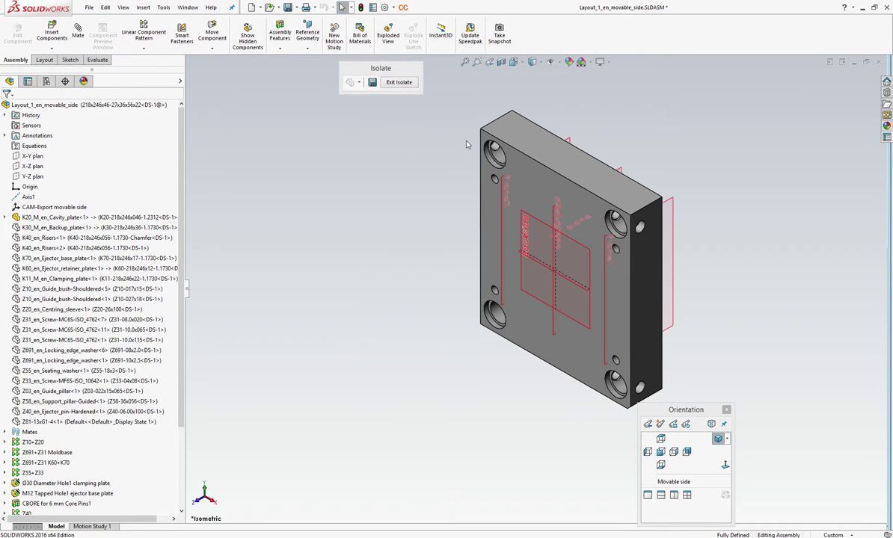
# - Edit the cavity plate's Coincident1 mate from its mates list
pyautogui.rightClick(588, 157)
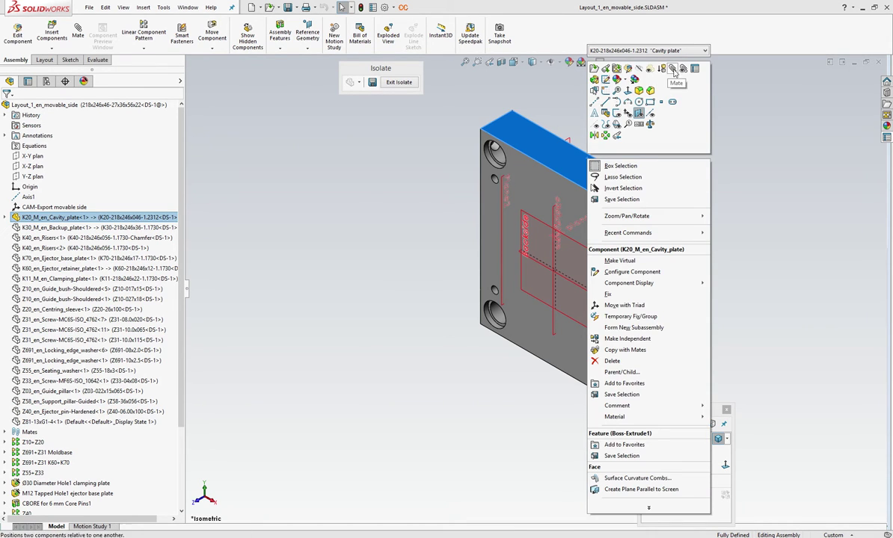
pyautogui.click(637, 67)
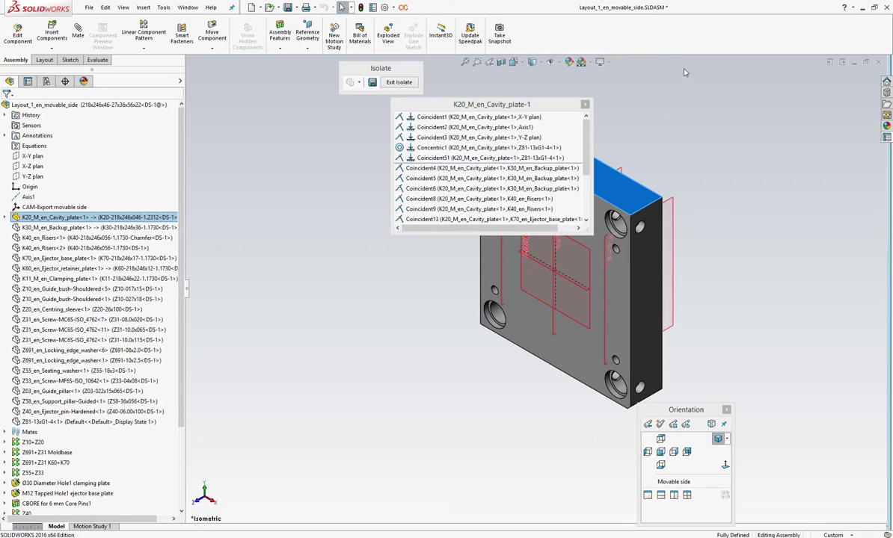
pyautogui.rightClick(490, 118)
pyautogui.click(495, 80)
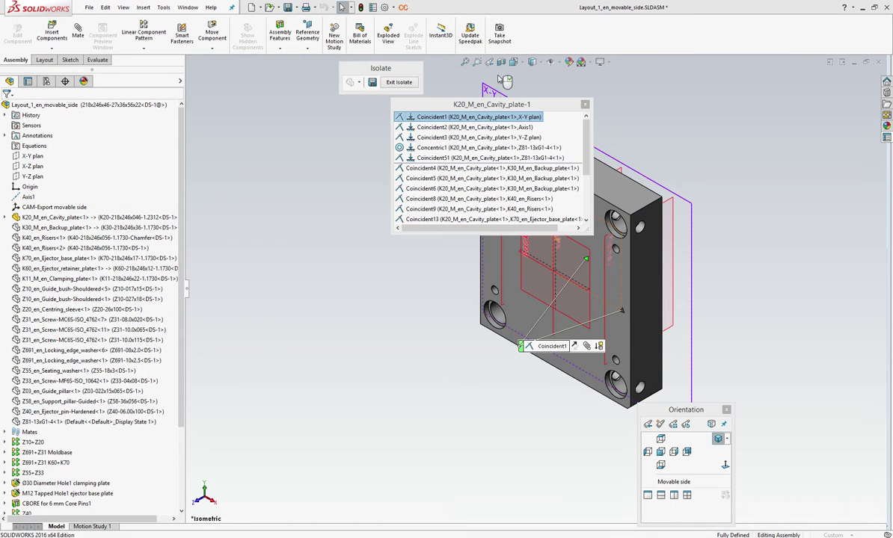
# - Replace the cavity plate's mate with a 27 mm Distance mate between its back face and the X-Y plan
pyautogui.rightClick(121, 162)
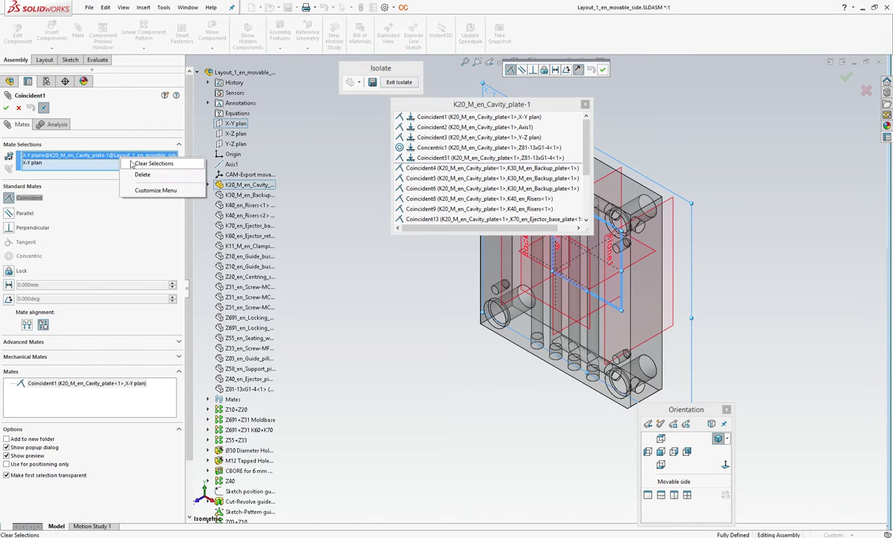
pyautogui.click(142, 164)
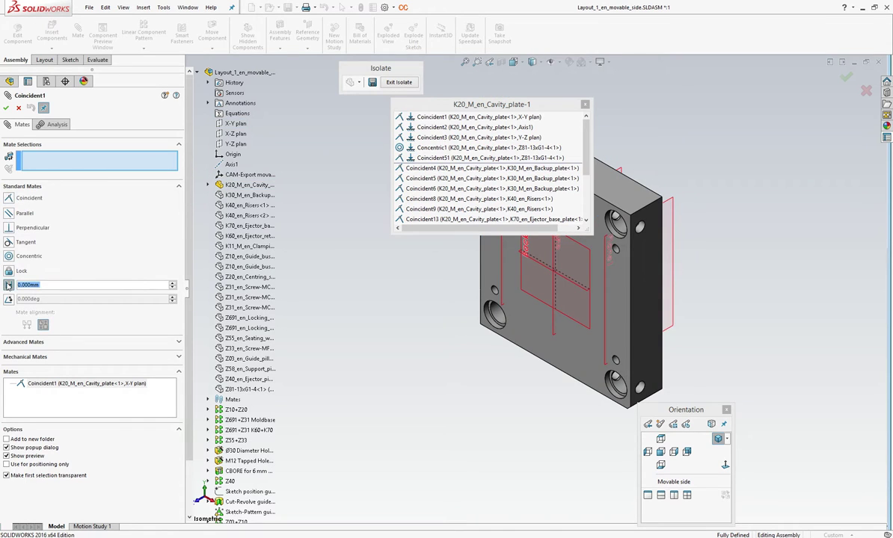
pyautogui.click(8, 285)
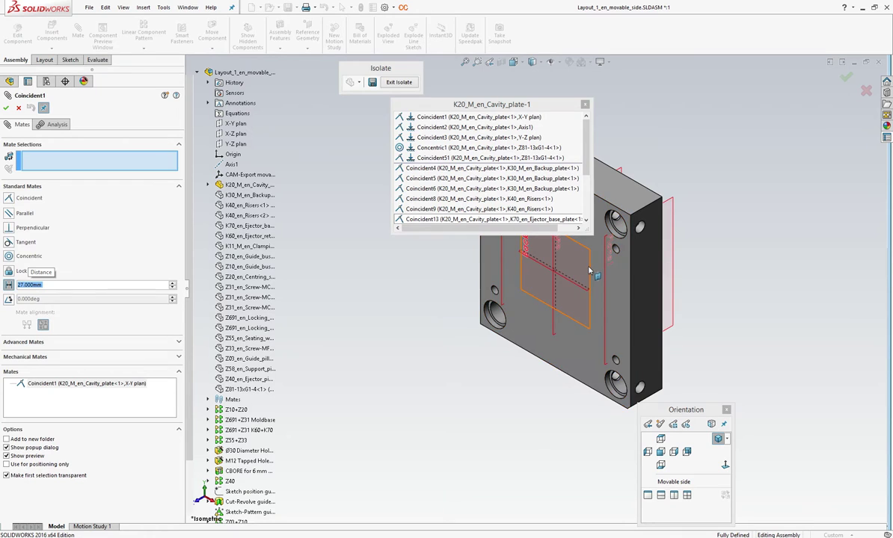
pyautogui.click(500, 254)
pyautogui.click(234, 123)
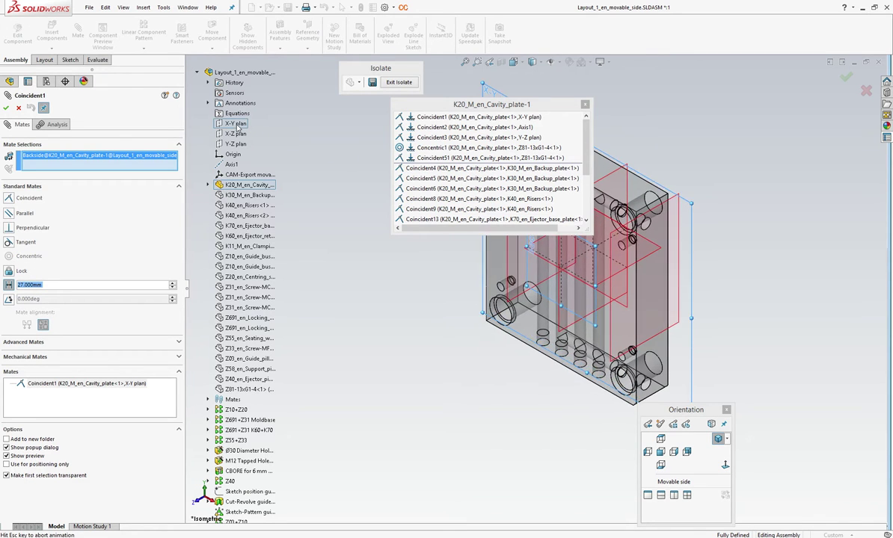
pyautogui.click(6, 109)
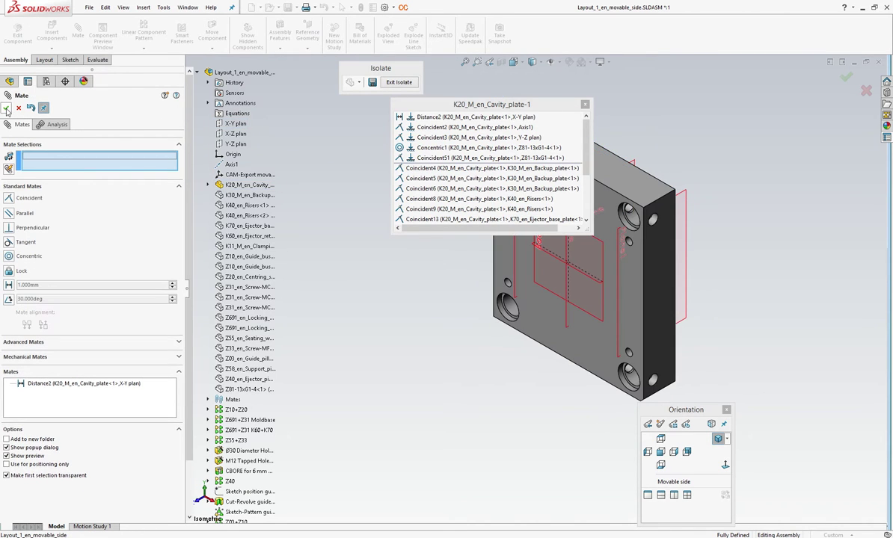
pyautogui.click(6, 108)
# - Hide the sketches, close the mate list and exit Isolate to show the whole movable side
pyautogui.rightClick(222, 139)
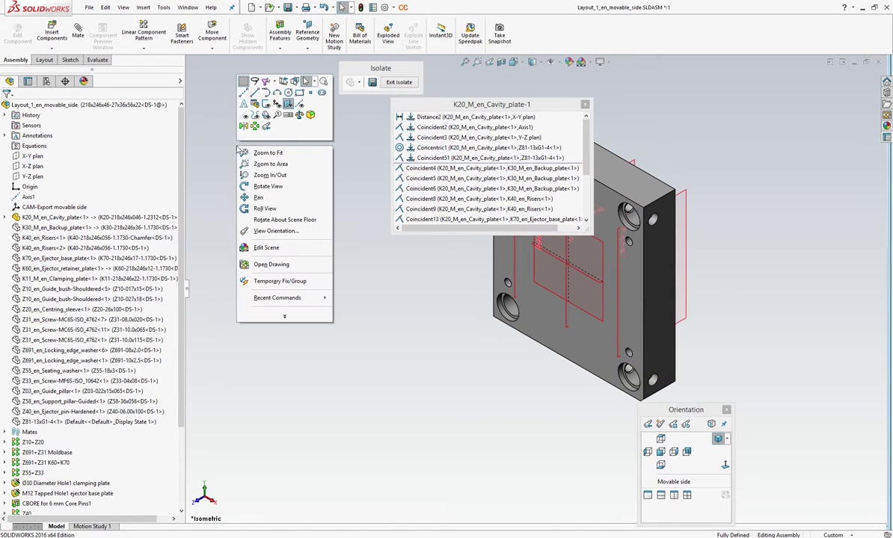
pyautogui.click(289, 106)
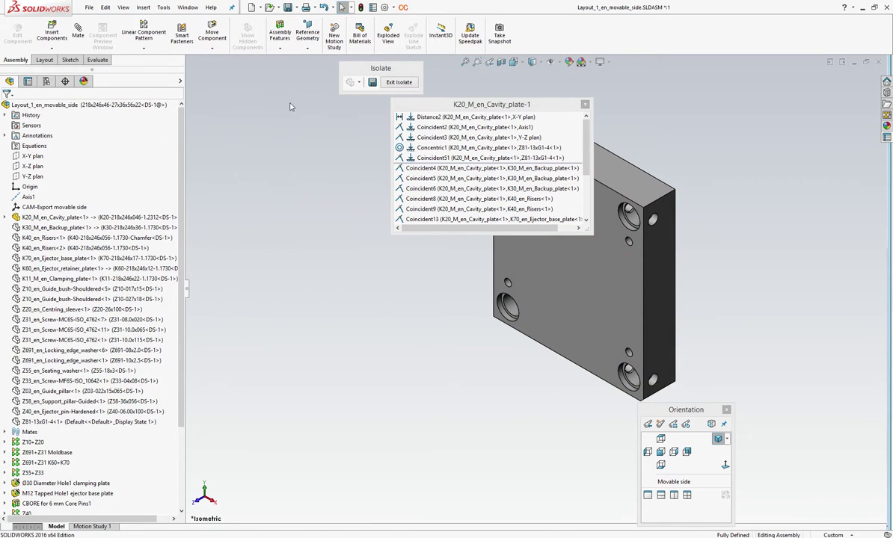
pyautogui.press('Escape')
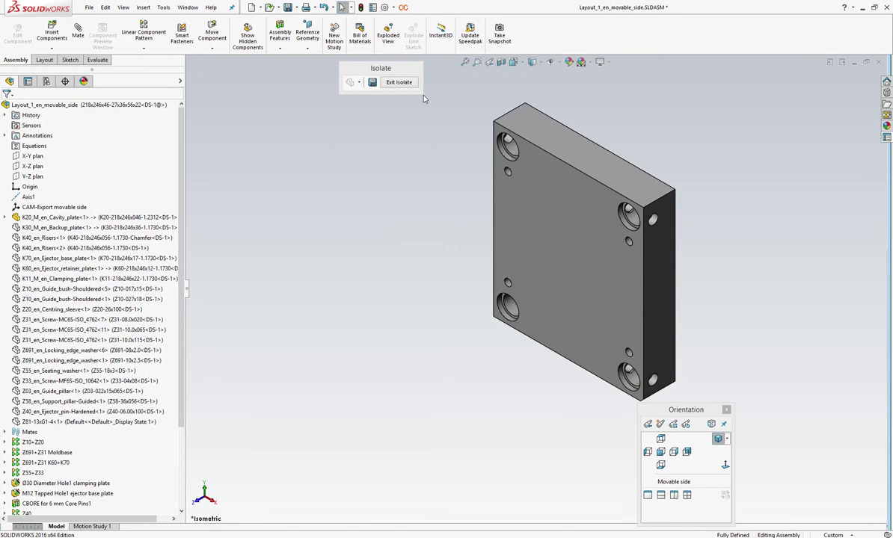
pyautogui.click(400, 83)
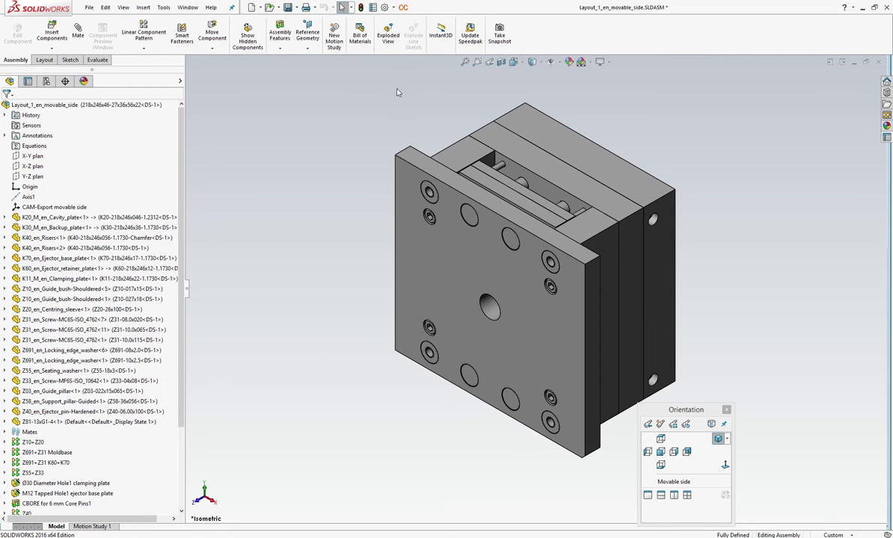
# - Switch to the My project assembly and apply a section cut through the mould
pyautogui.click(188, 8)
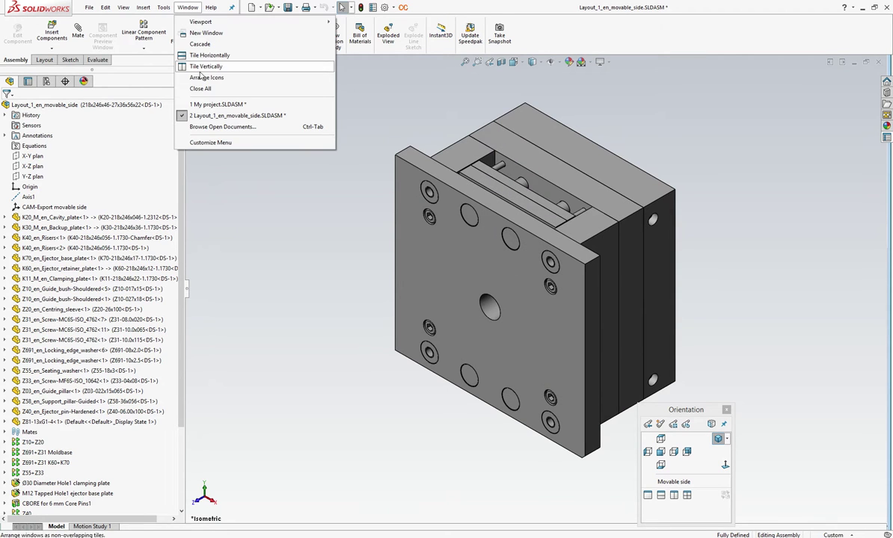
pyautogui.click(208, 105)
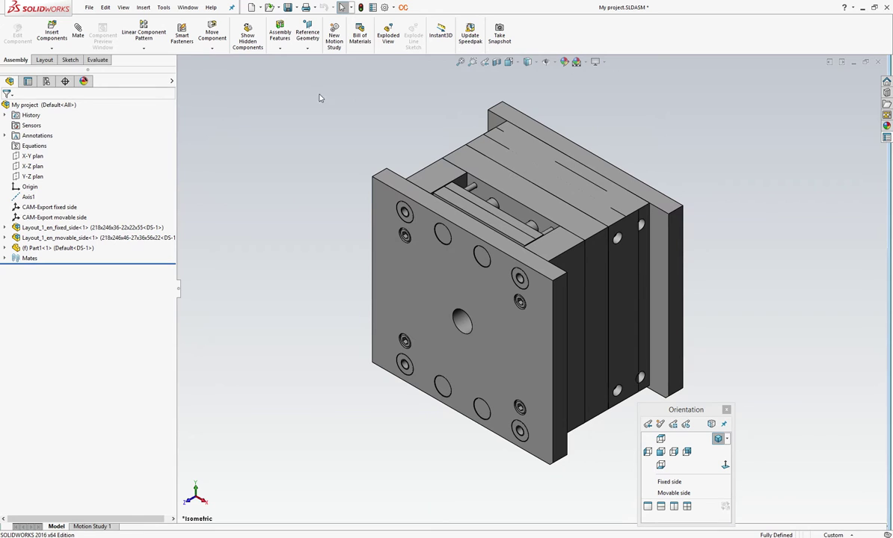
pyautogui.click(496, 62)
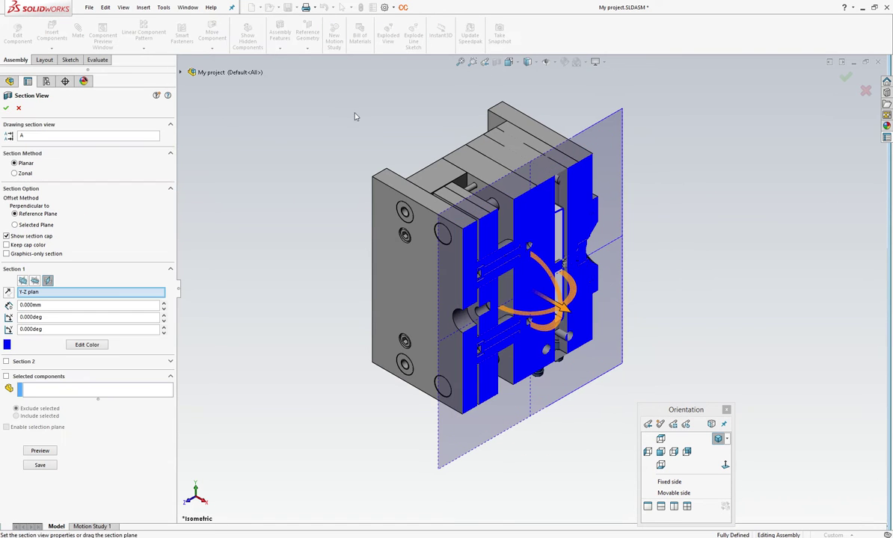
pyautogui.click(18, 108)
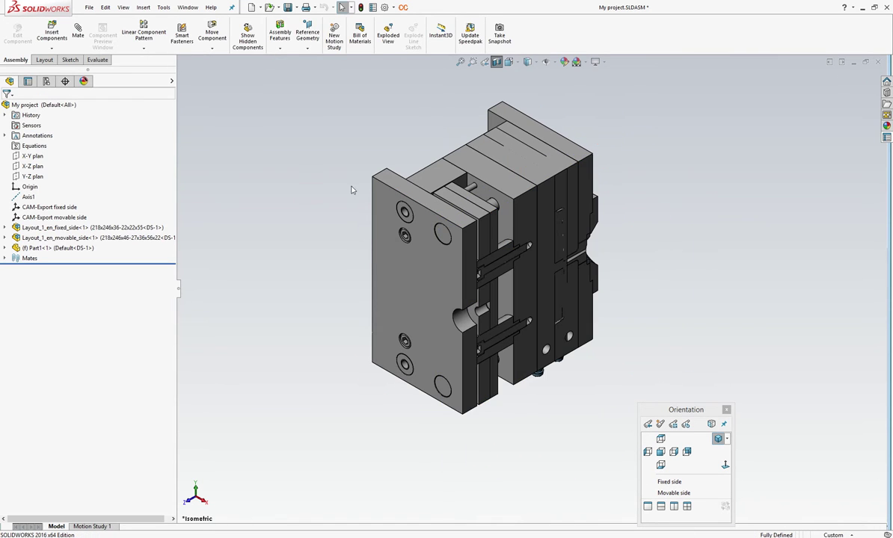
# - Inspect the offset plate in the isometric section view, then turn the section view off
pyautogui.scroll(-1, 401, 196)
pyautogui.scroll(-2, 401, 196)
pyautogui.scroll(-2, 402, 196)
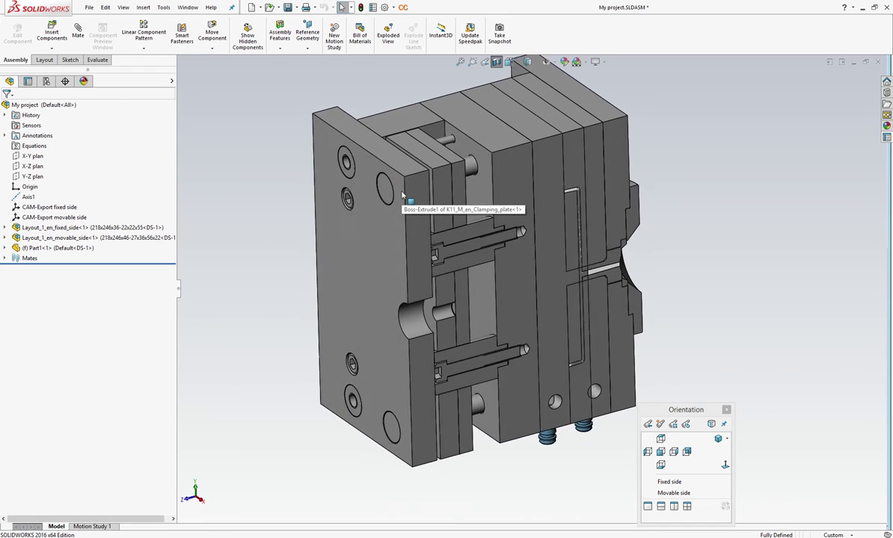
pyautogui.scroll(-2, 402, 196)
pyautogui.hotkey('ctrl', '7')
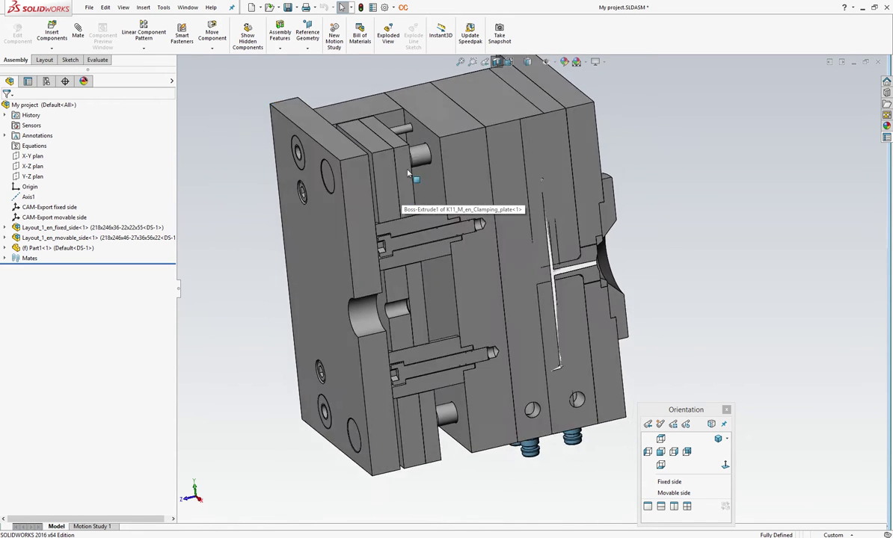
pyautogui.click(496, 62)
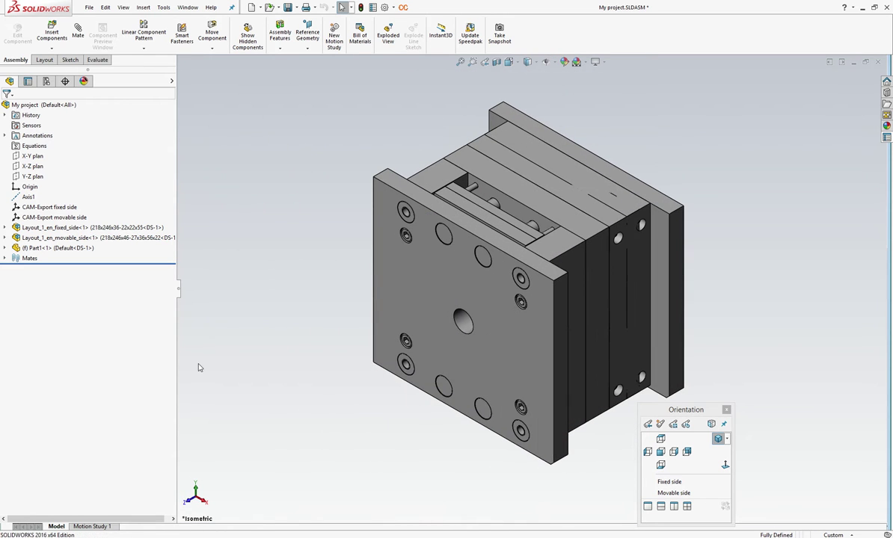
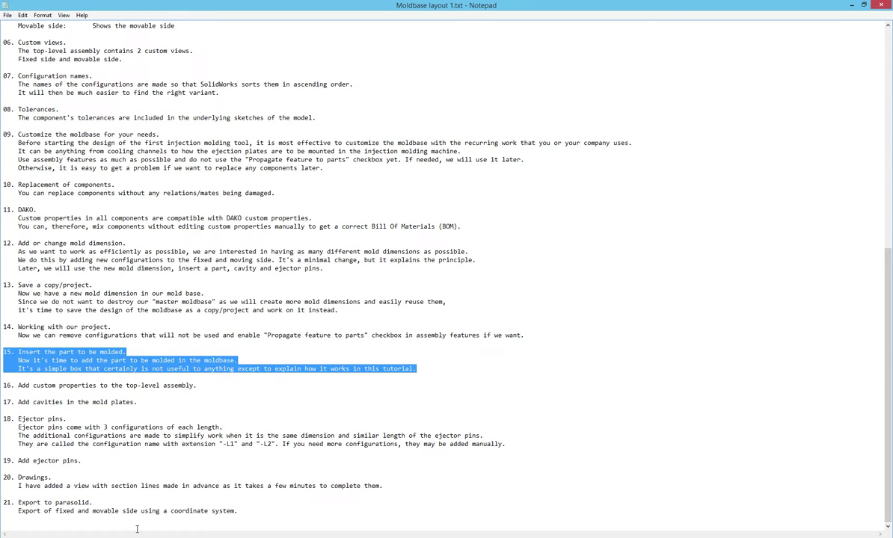
# - Mark step 16 (custom properties) in the Notepad checklist and return to the SOLIDWORKS assembly
pyautogui.moveTo(3, 387); pyautogui.dragTo(198, 387)
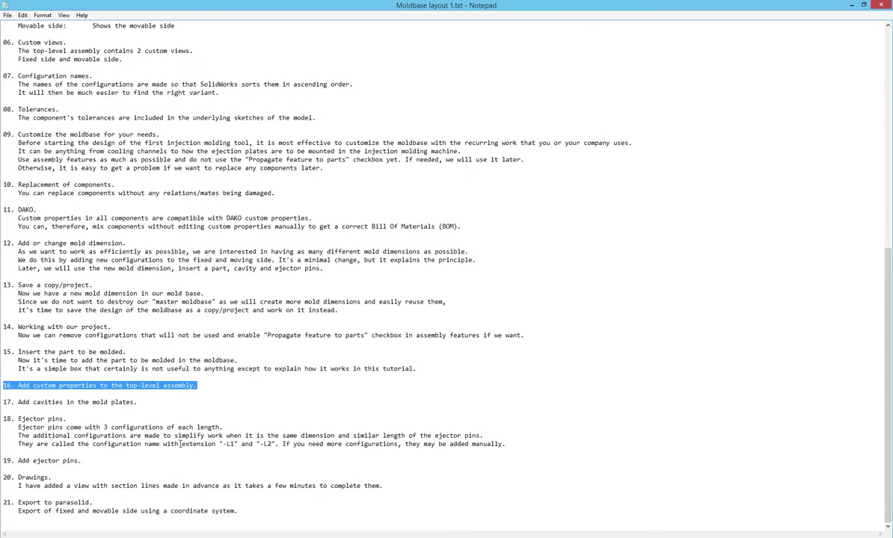
pyautogui.click(95, 472)
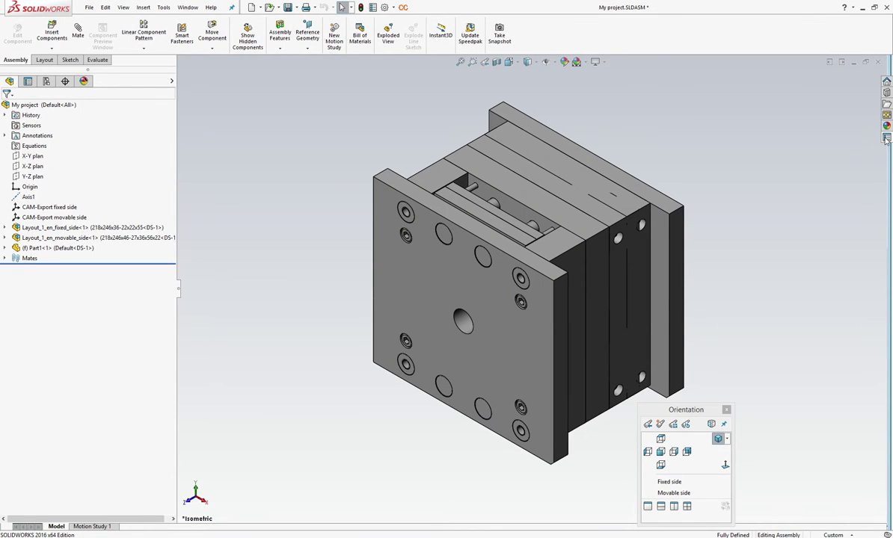
# - Set the Designed By name, Line 1 to My Company and Line 2 to My Mold
pyautogui.click(887, 139)
pyautogui.click(878, 107)
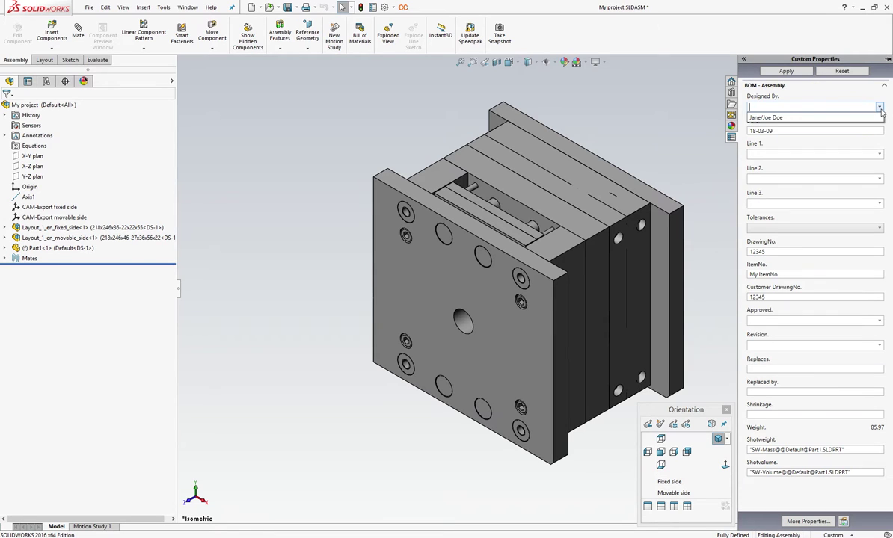
pyautogui.click(872, 118)
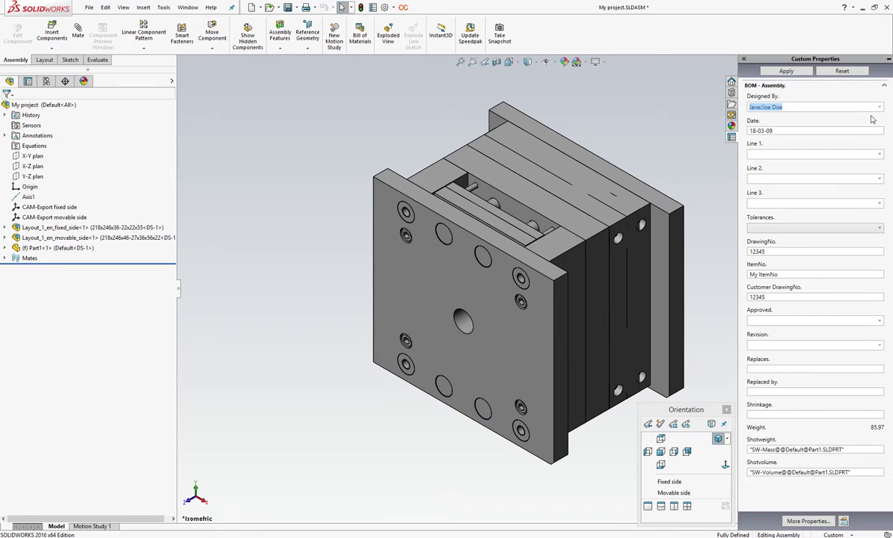
pyautogui.click(879, 154)
pyautogui.click(865, 165)
pyautogui.click(880, 178)
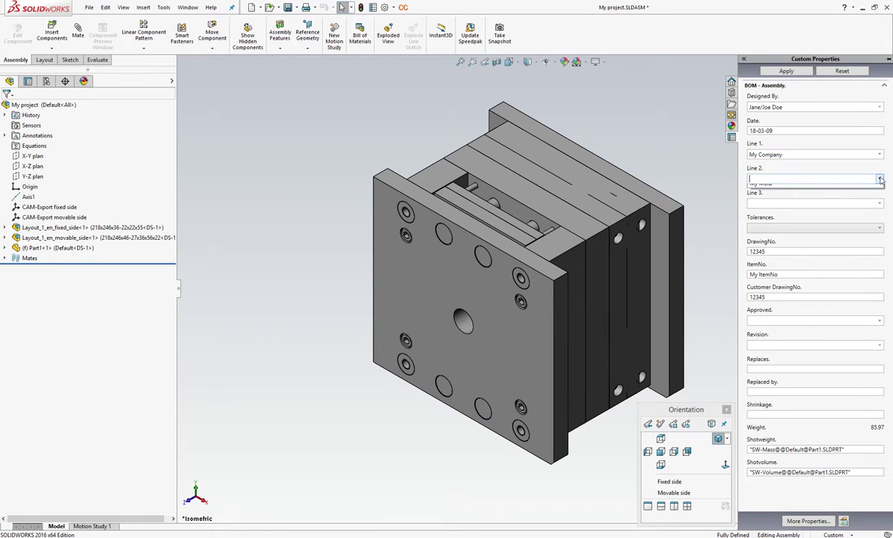
pyautogui.click(861, 190)
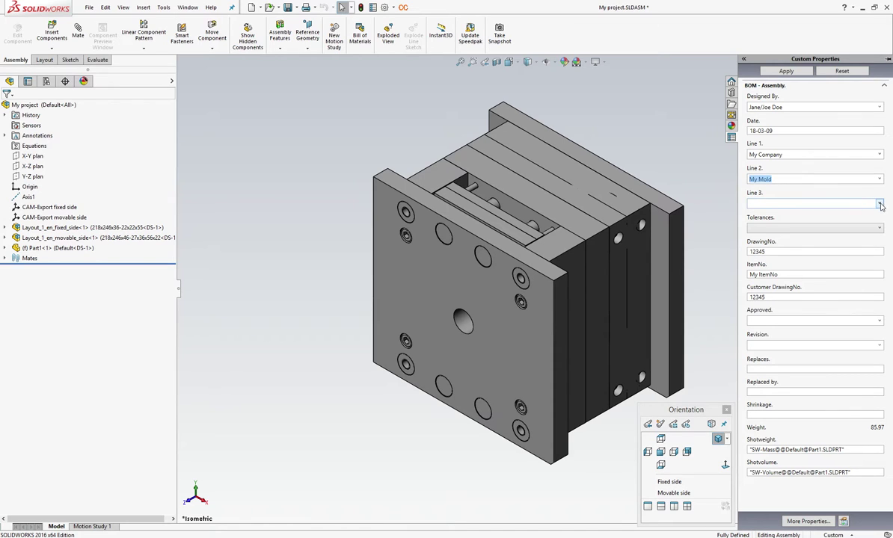
# - Set Line 3 to the material property and the approver, apply, then mark step 17 (cavities) in the notes
pyautogui.click(879, 203)
pyautogui.click(868, 215)
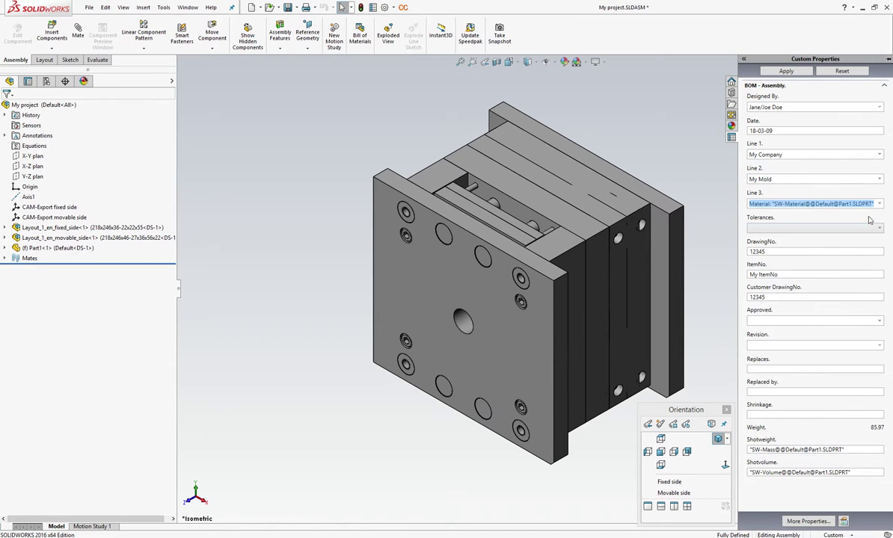
pyautogui.click(879, 320)
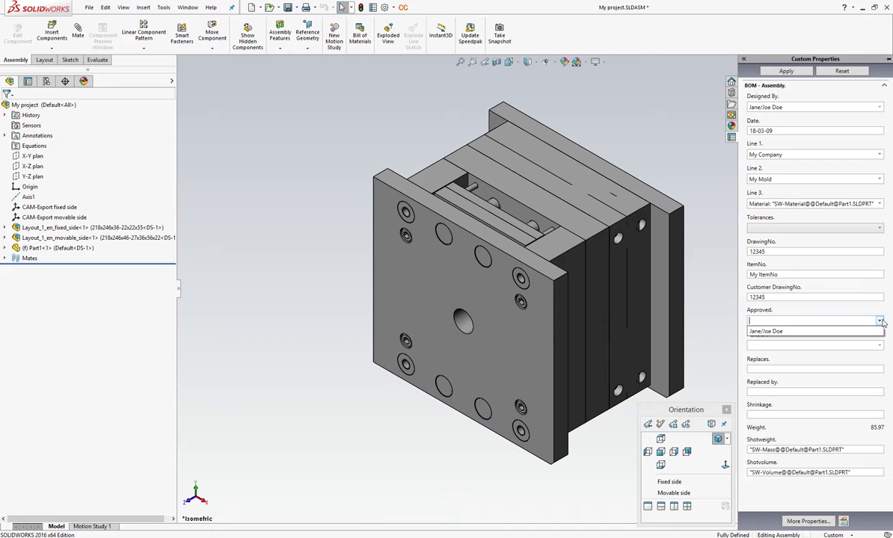
pyautogui.click(860, 331)
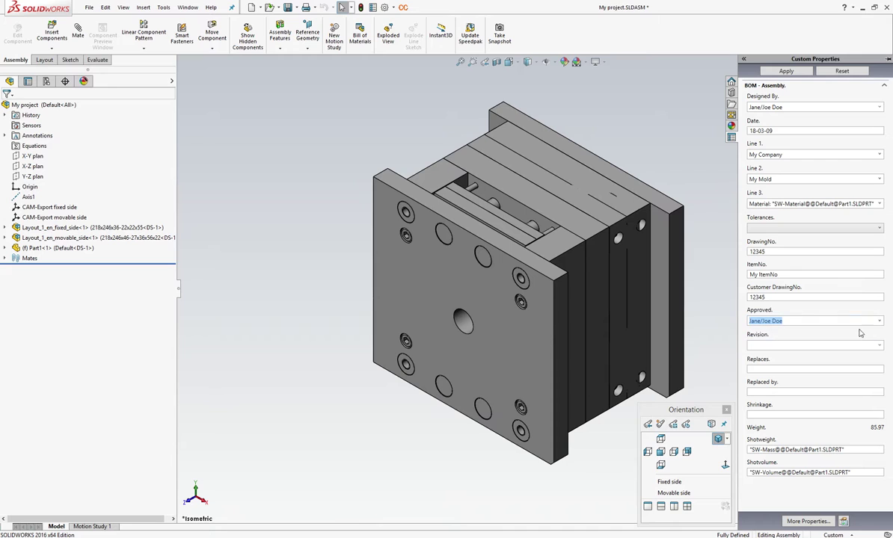
pyautogui.click(788, 72)
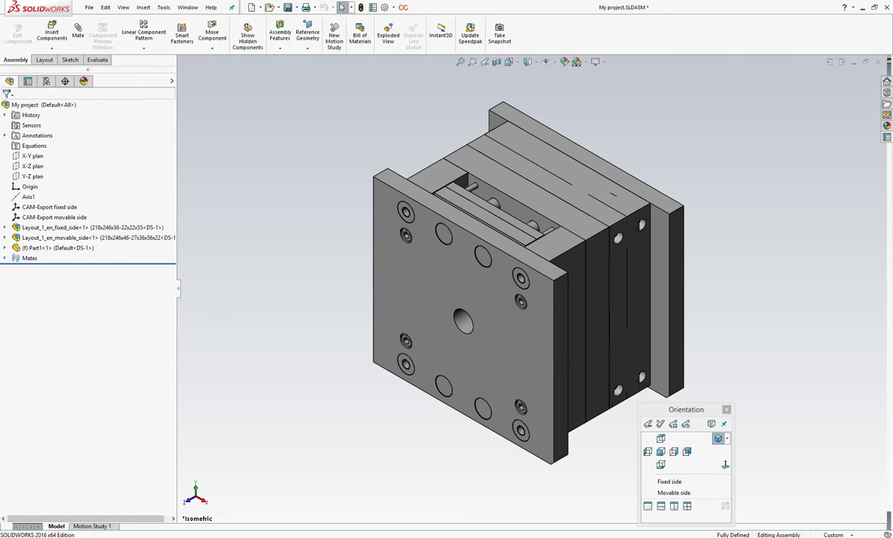
pyautogui.hotkey('alt', 'Tab')
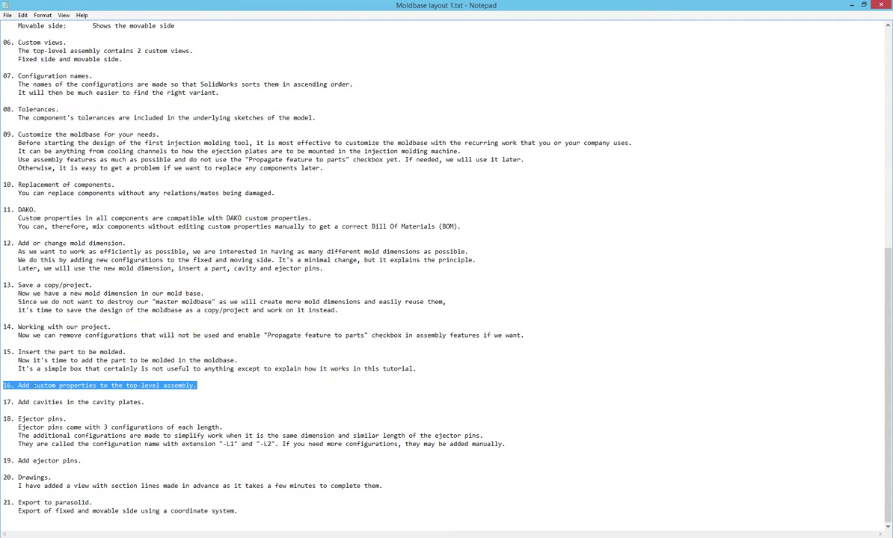
pyautogui.moveTo(4, 402); pyautogui.dragTo(173, 403)
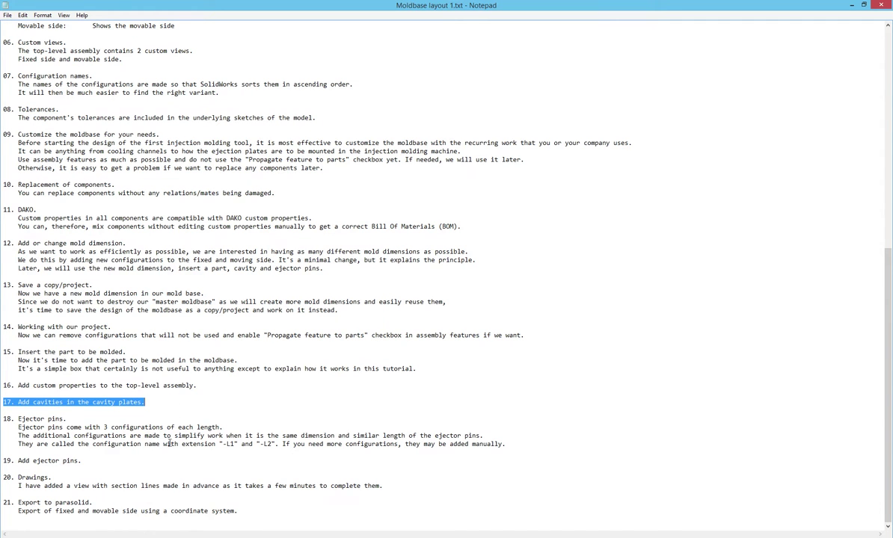
# - Isolate the K20_M_en_Cavity_plate, edit it in context, and select its X-Y plane
pyautogui.click(116, 478)
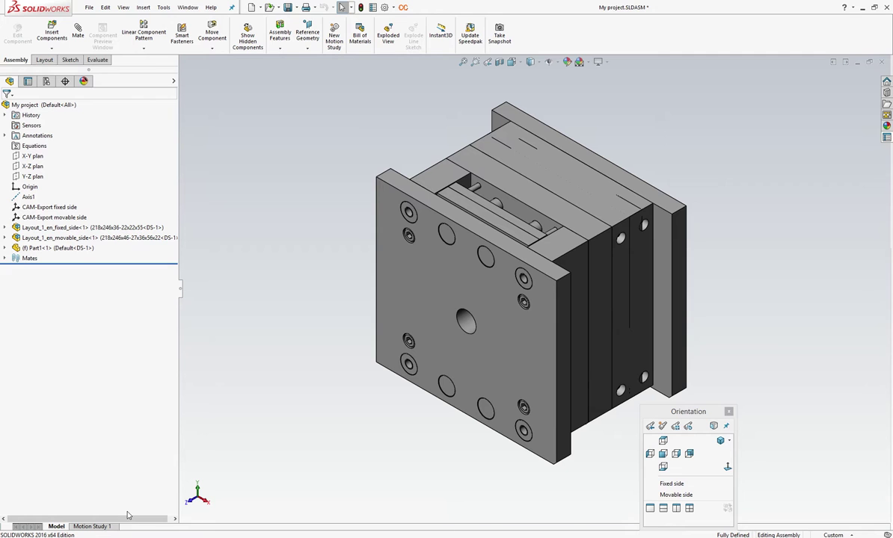
pyautogui.click(59, 248)
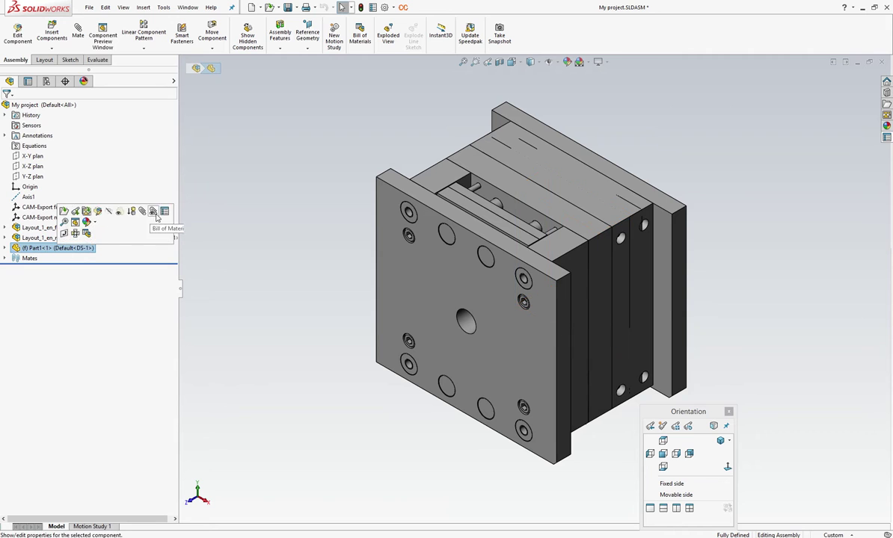
pyautogui.rightClick(483, 150)
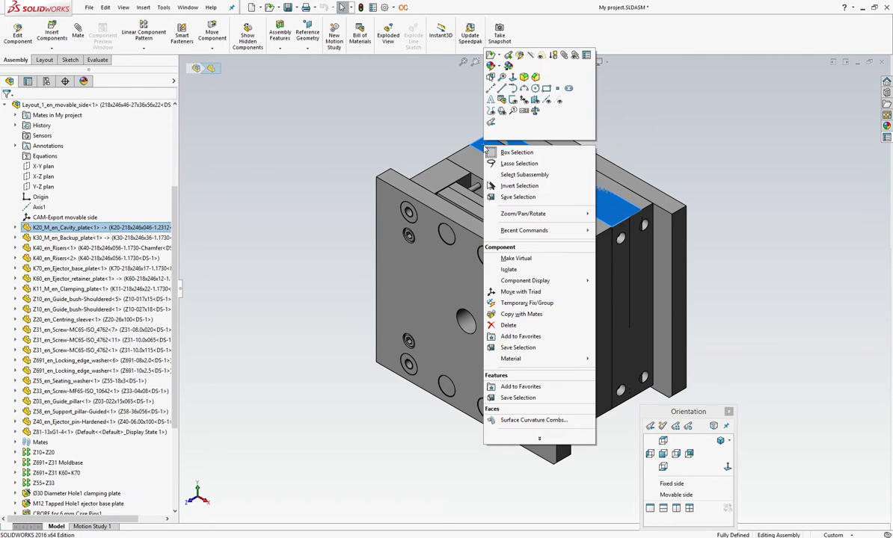
pyautogui.click(507, 270)
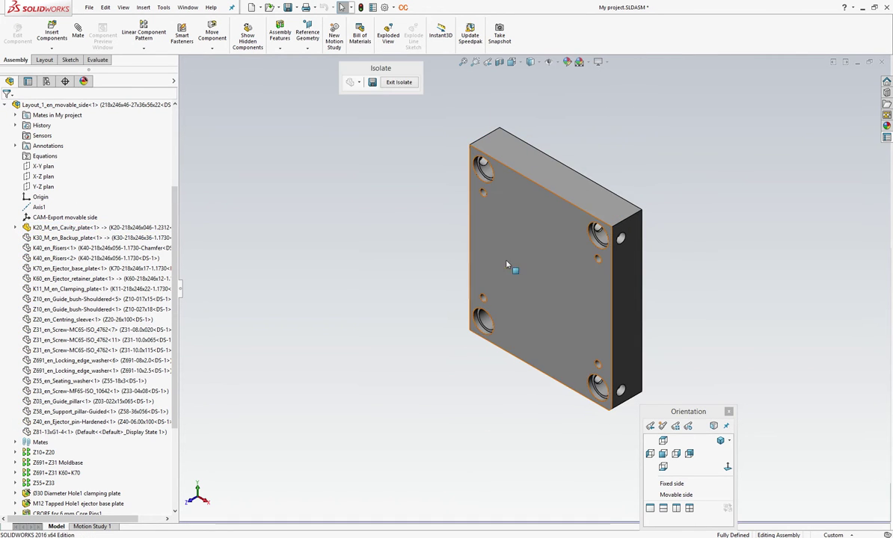
pyautogui.click(531, 173)
pyautogui.rightClick(531, 172)
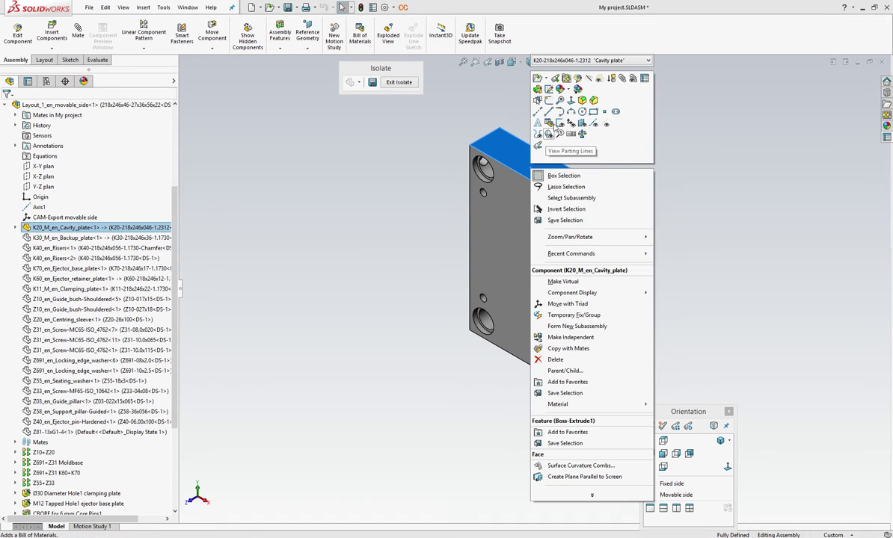
pyautogui.click(578, 77)
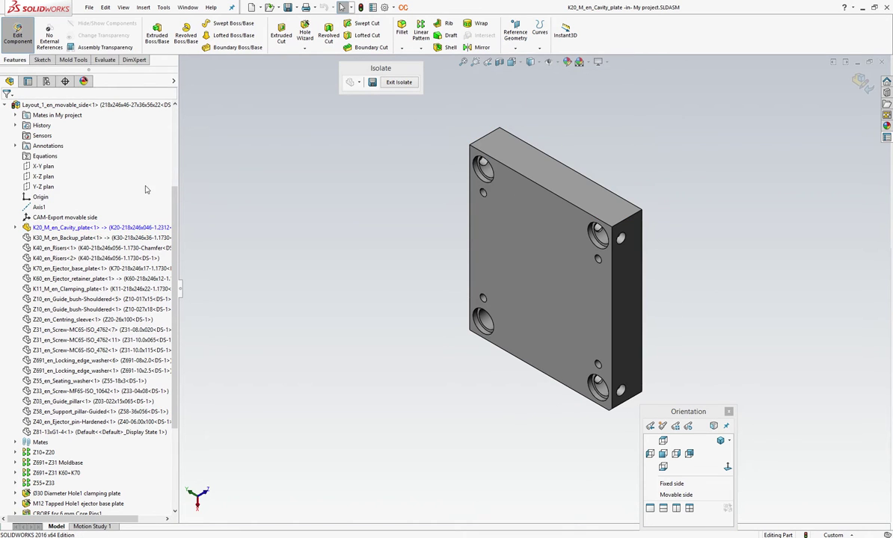
pyautogui.click(15, 228)
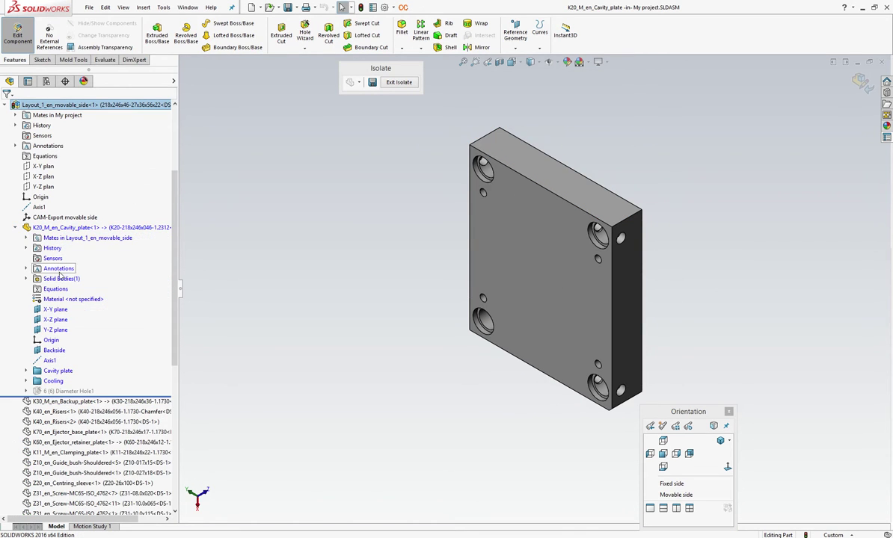
pyautogui.click(56, 309)
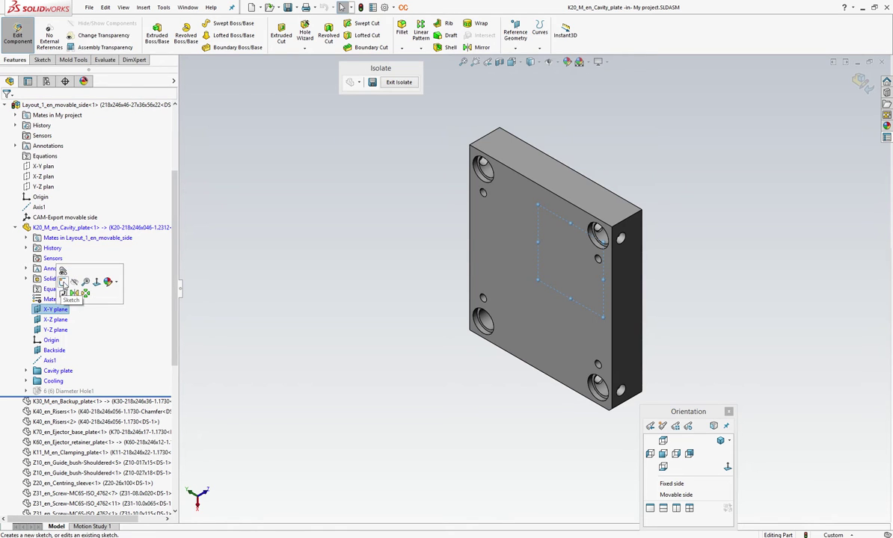
# - Sketch on the X-Y plane by converting the plate outline and the pocket's tangent edge loop
pyautogui.click(63, 282)
pyautogui.click(26, 371)
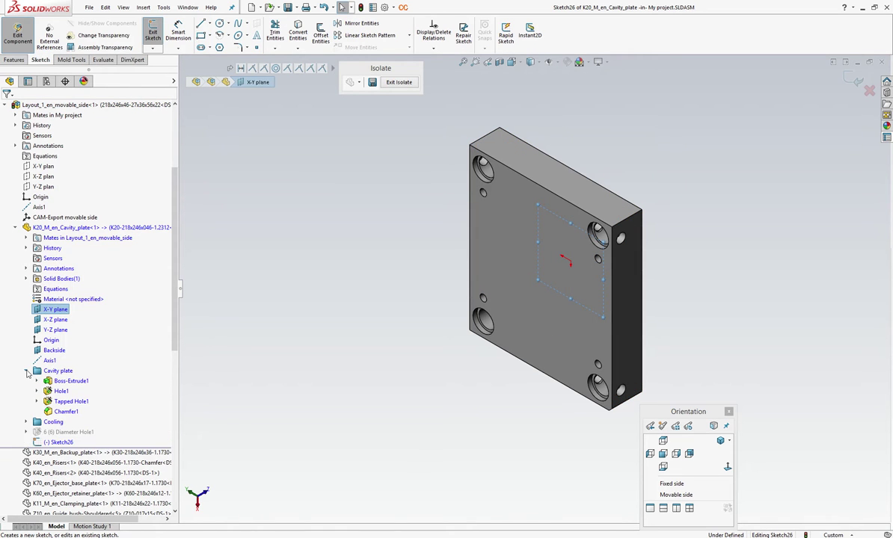
pyautogui.click(36, 381)
pyautogui.click(54, 382)
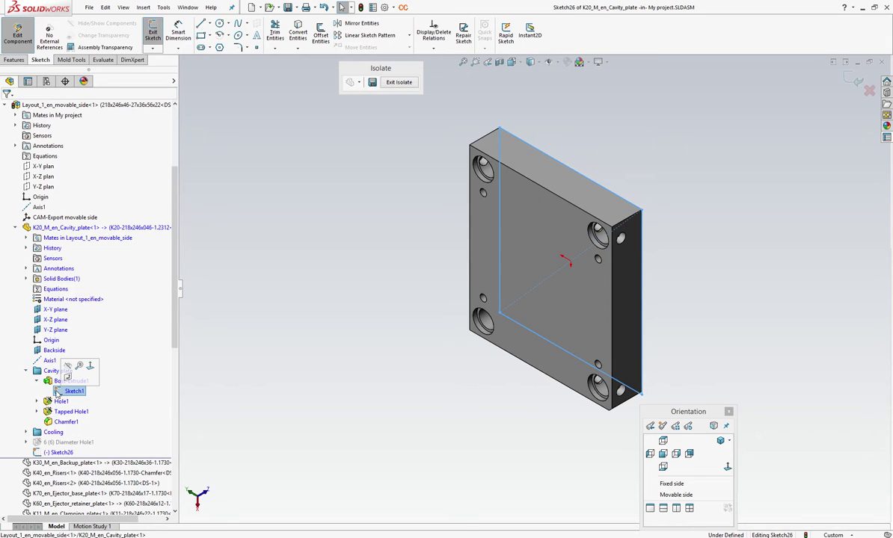
pyautogui.click(71, 347)
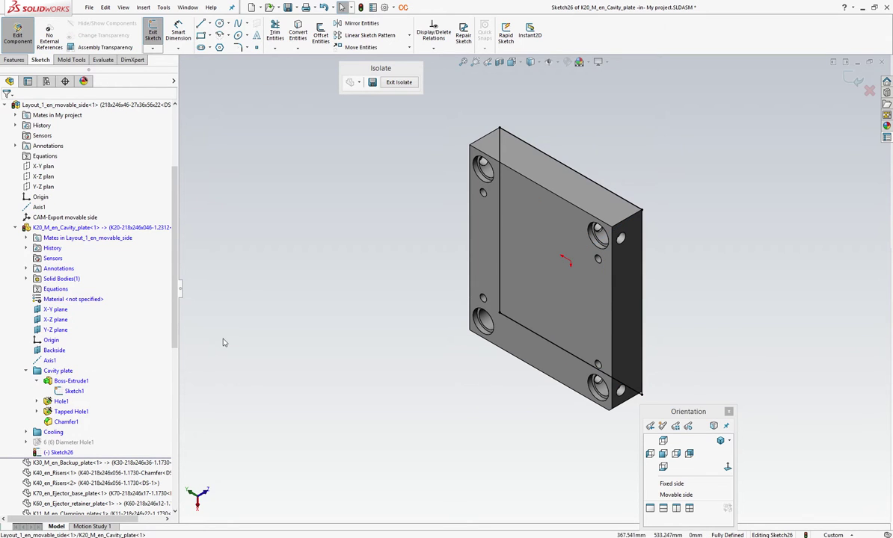
pyautogui.click(537, 65)
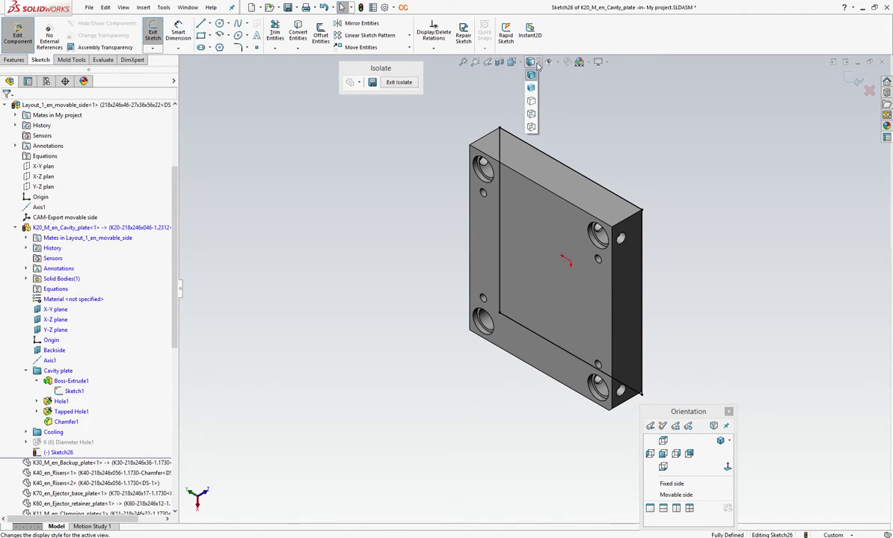
pyautogui.click(531, 106)
pyautogui.hotkey('ctrl', '7')
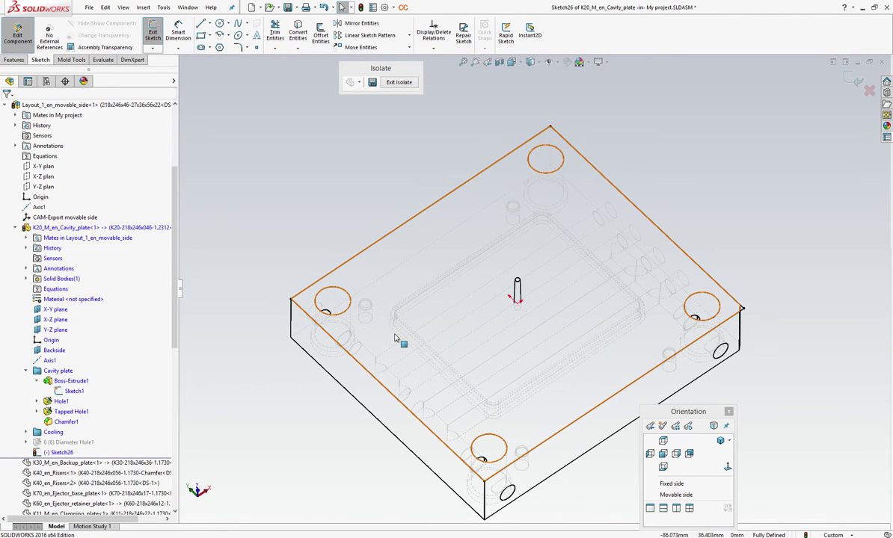
pyautogui.rightClick(397, 336)
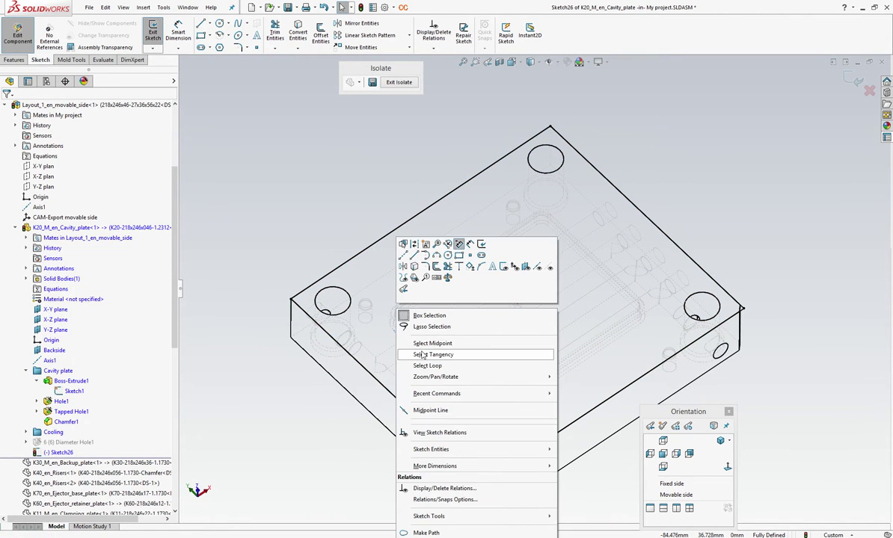
pyautogui.click(424, 357)
pyautogui.click(298, 34)
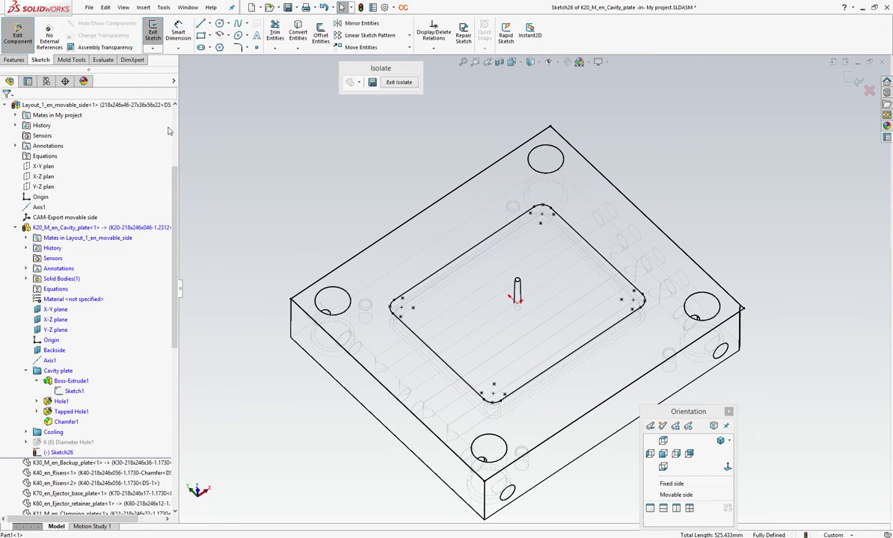
# - Cut-extrude the sketch into the plate with Direction 1 set to Up To Vertex at the picked vertex
pyautogui.click(15, 60)
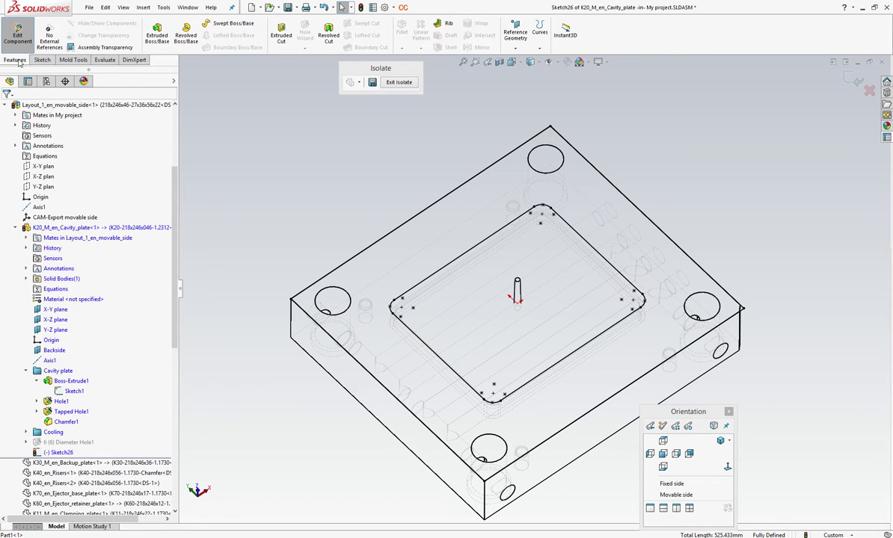
pyautogui.click(281, 36)
pyautogui.click(138, 163)
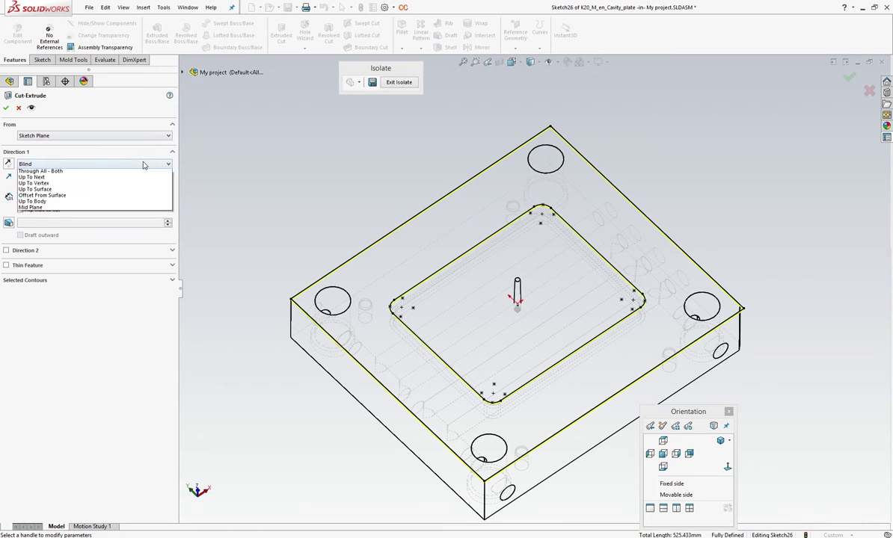
pyautogui.click(123, 197)
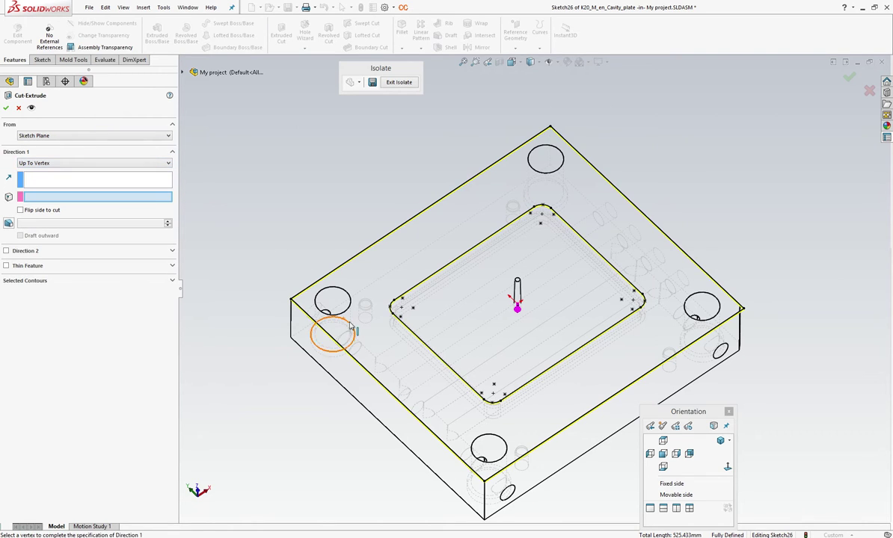
pyautogui.click(392, 330)
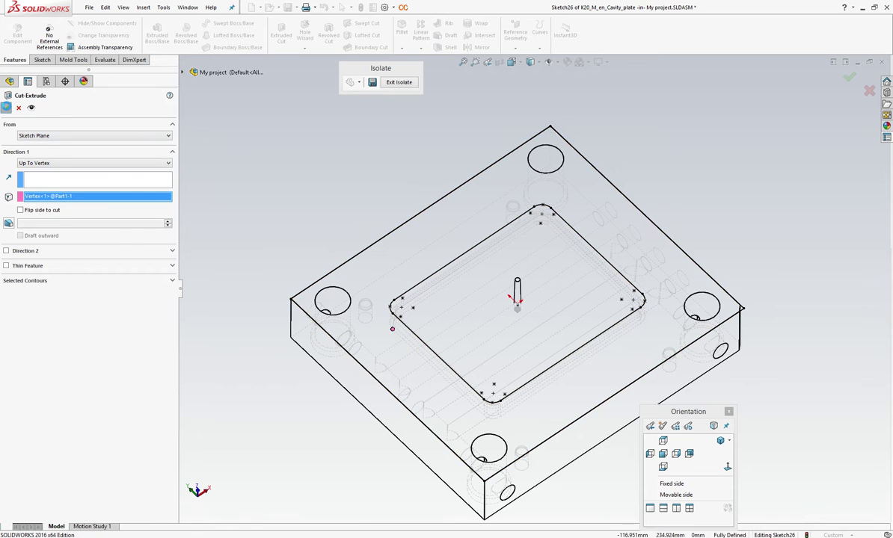
pyautogui.click(7, 107)
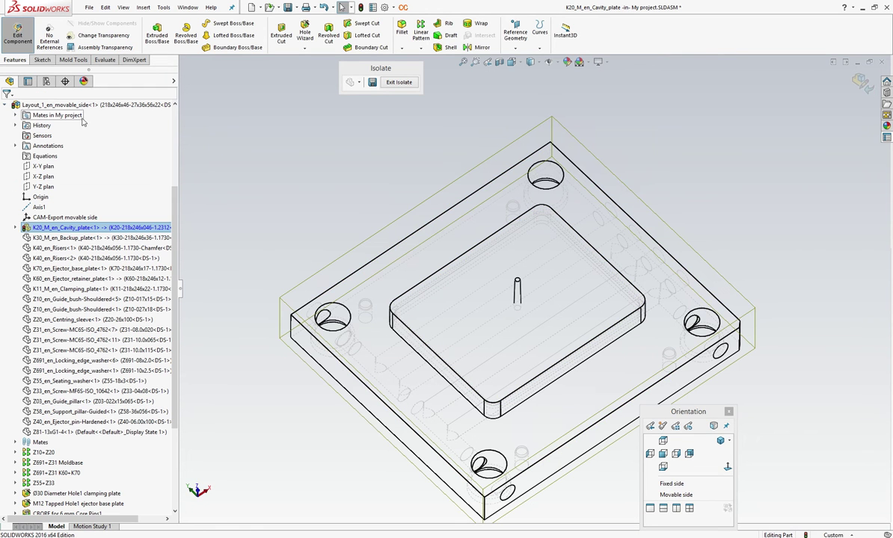
pyautogui.rightClick(430, 256)
# - Create Cavity1 from Part1 in the movable-side plate, keeping only Body 1, then exit Edit Component
pyautogui.click(437, 171)
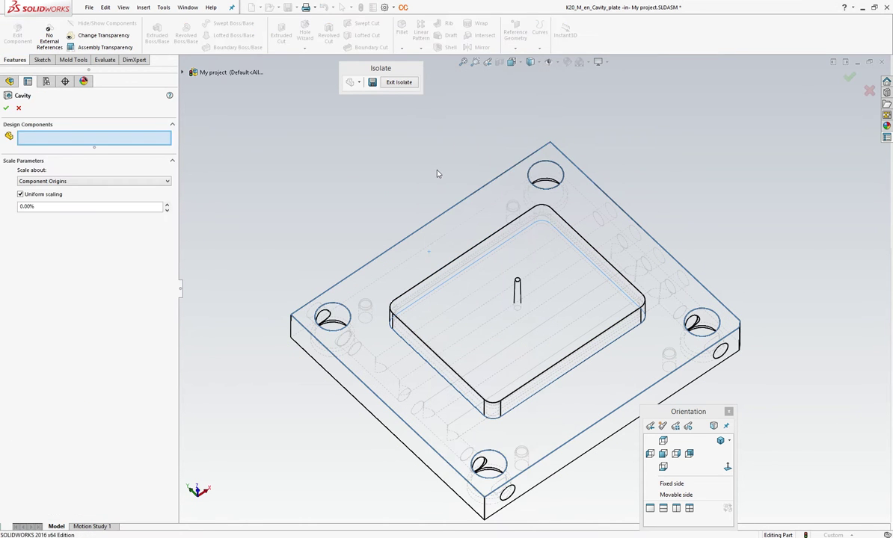
pyautogui.click(183, 72)
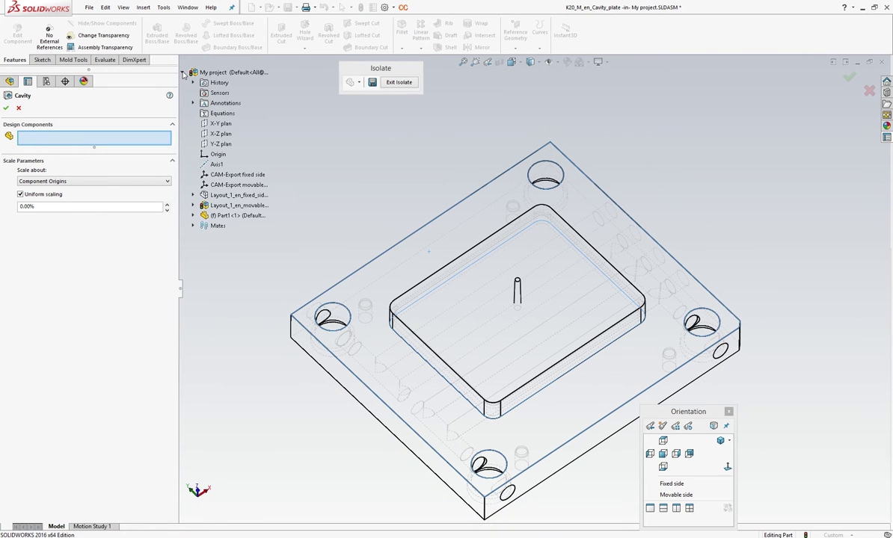
pyautogui.click(225, 216)
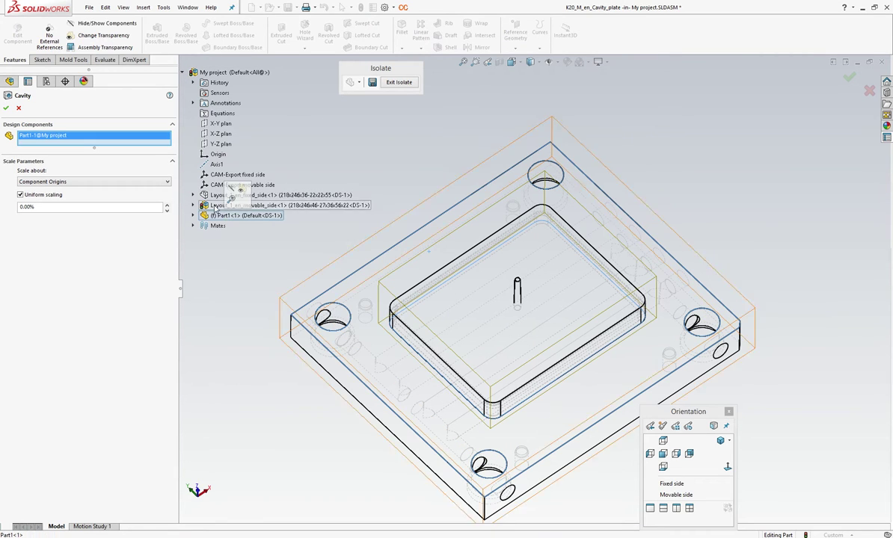
pyautogui.click(6, 108)
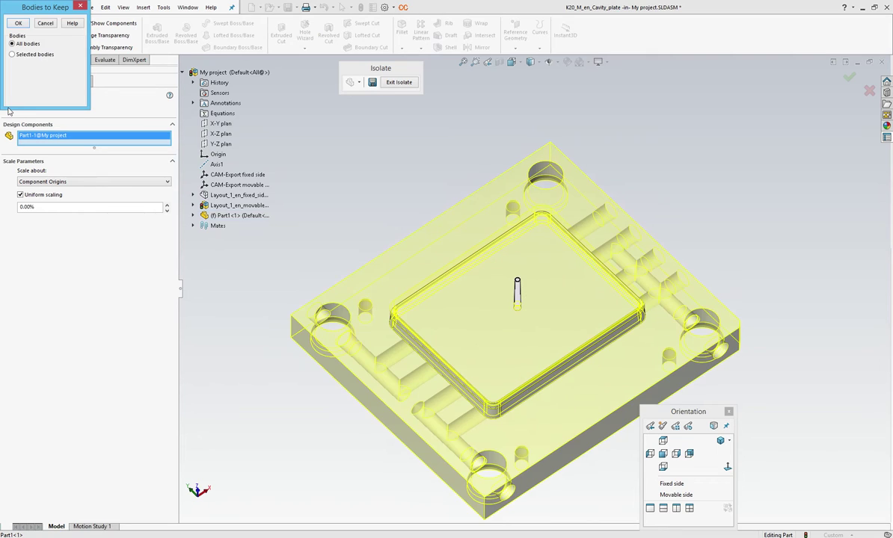
pyautogui.click(12, 55)
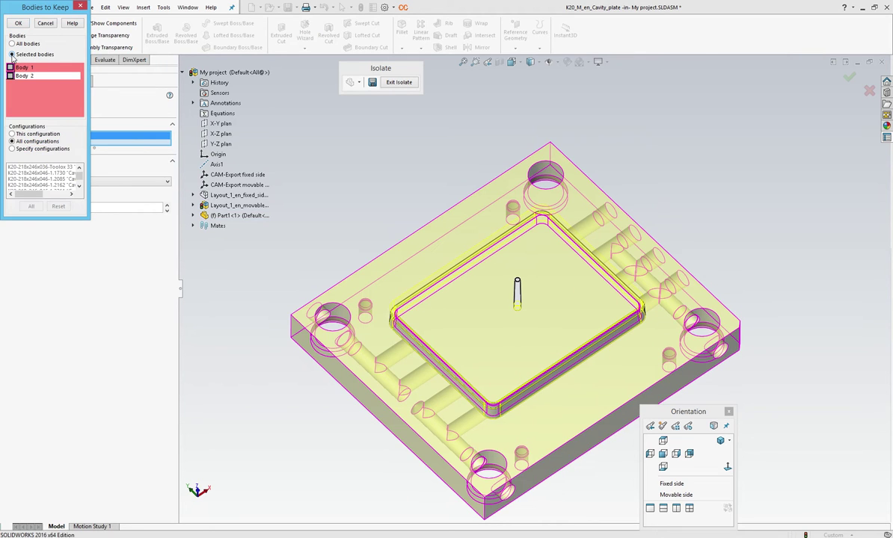
pyautogui.click(10, 67)
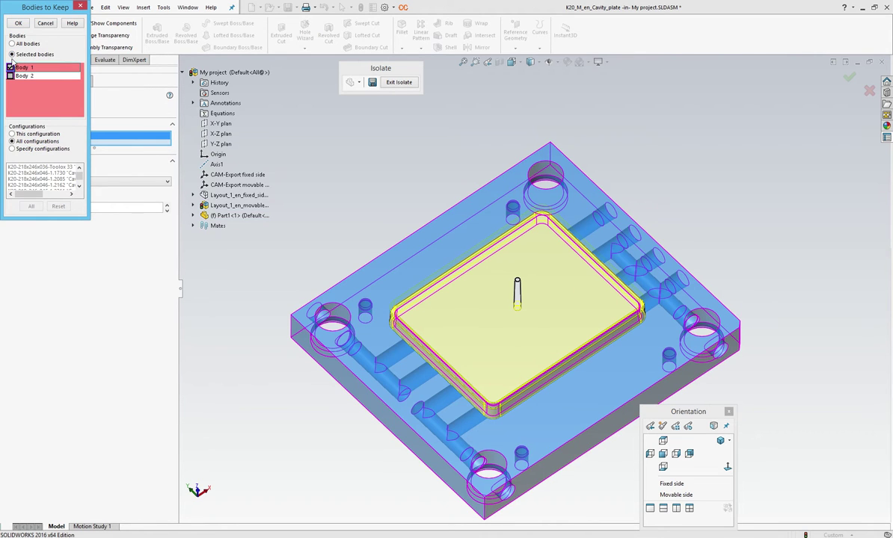
pyautogui.click(17, 24)
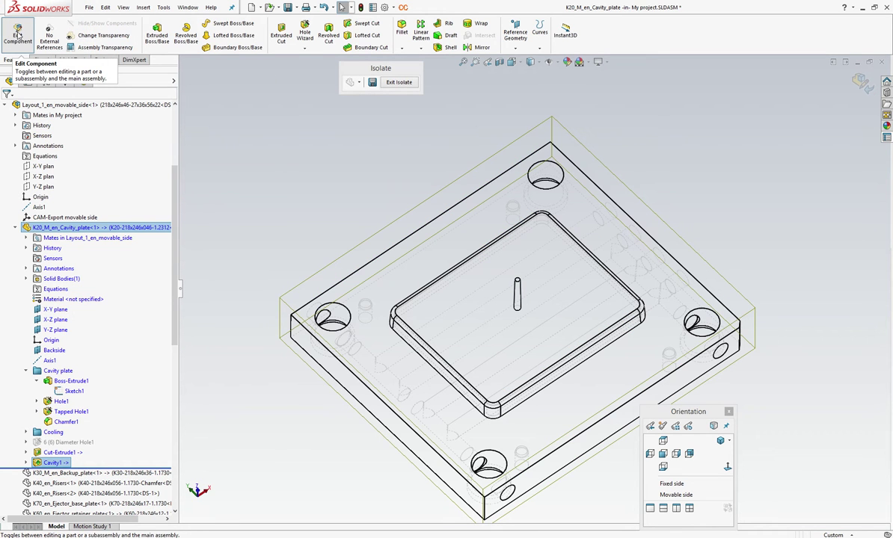
pyautogui.click(18, 34)
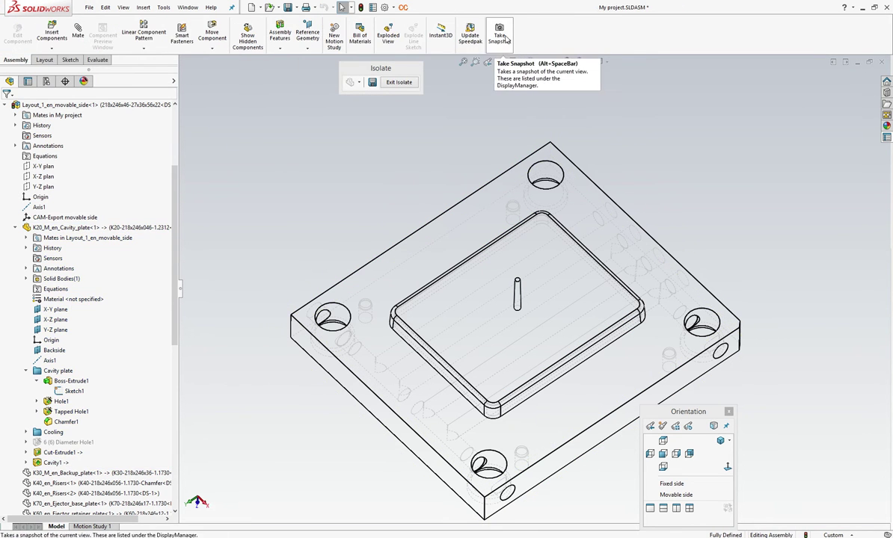
# - Switch to Shaded With Edges, collapse the movable-side tree, go isometric and exit isolate
pyautogui.click(531, 62)
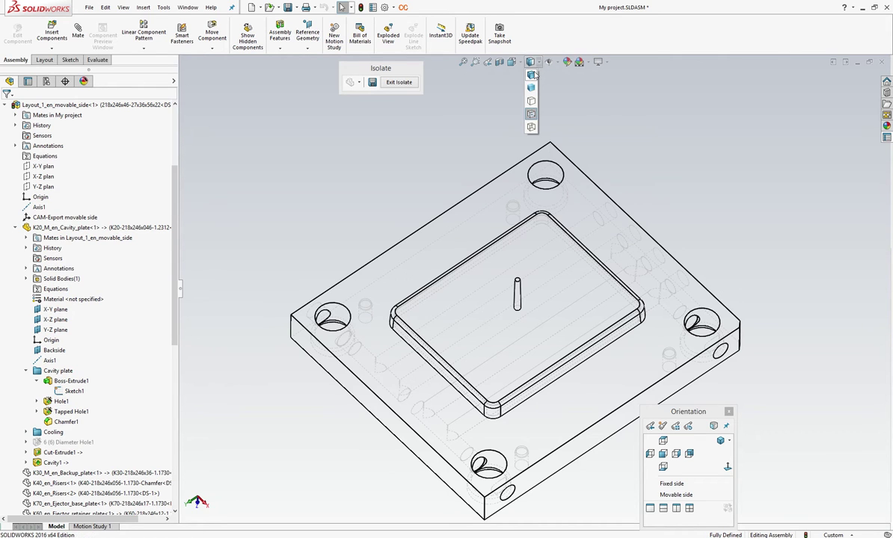
pyautogui.click(532, 75)
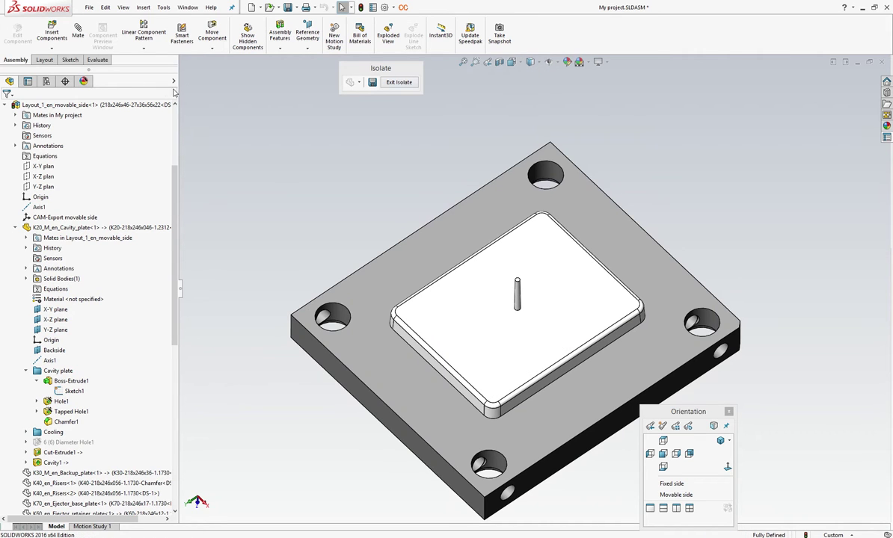
pyautogui.rightClick(154, 107)
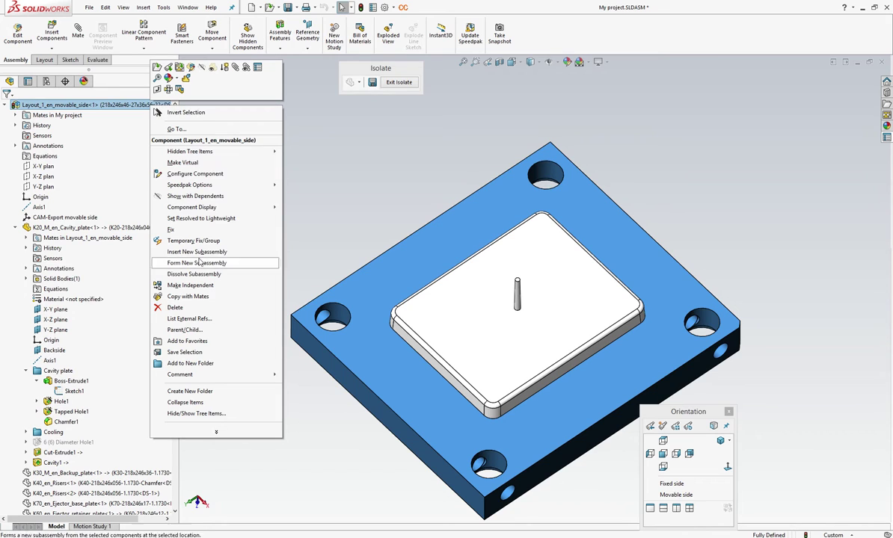
pyautogui.click(199, 402)
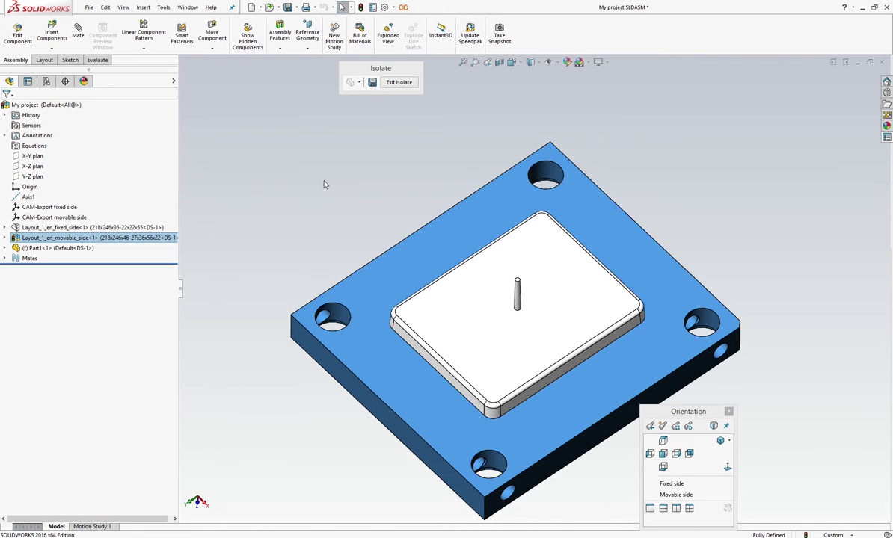
pyautogui.hotkey('ctrl', '7')
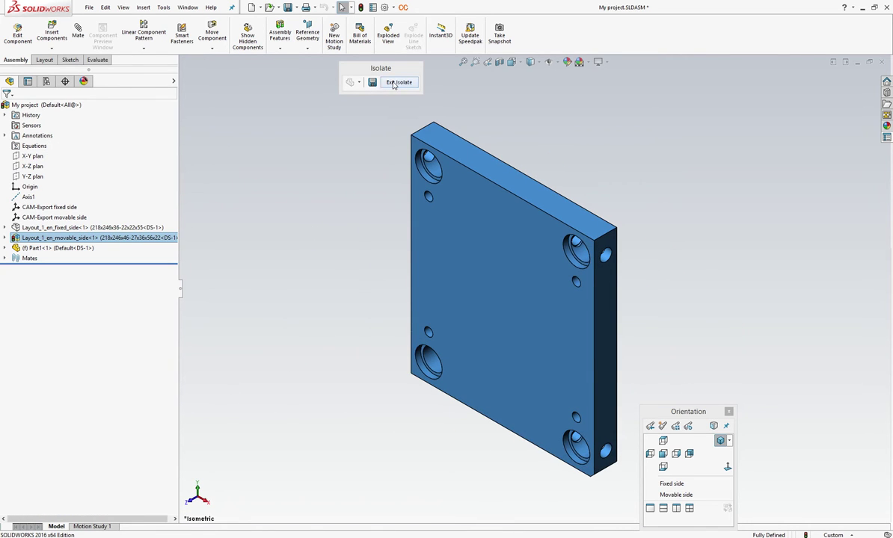
pyautogui.click(394, 82)
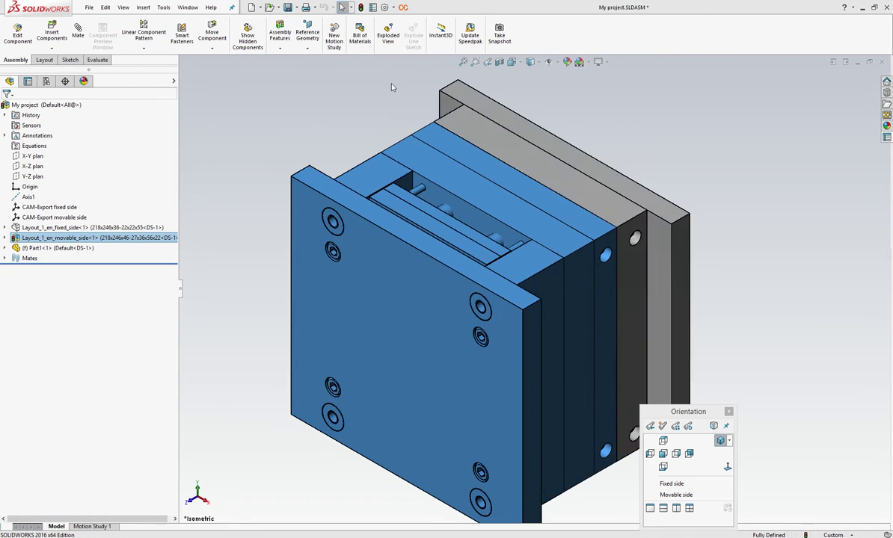
pyautogui.click(73, 249)
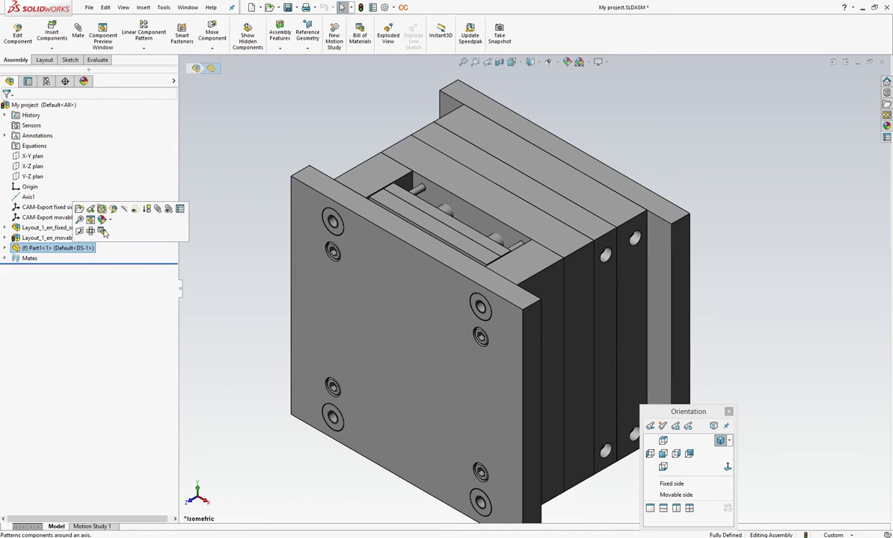
# - Select the fixed-side K20_F_en_Cavity_plate and start editing it within the assembly
pyautogui.rightClick(451, 124)
pyautogui.click(474, 248)
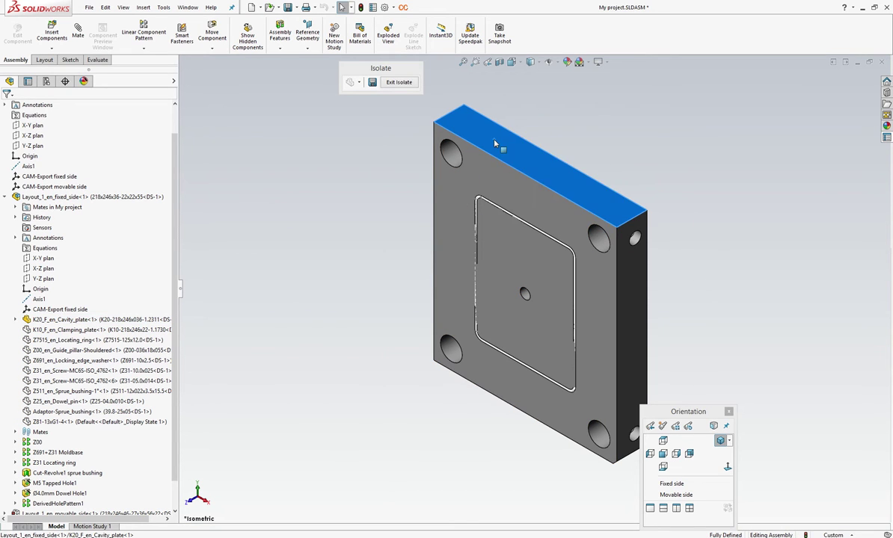
pyautogui.rightClick(494, 142)
pyautogui.click(505, 51)
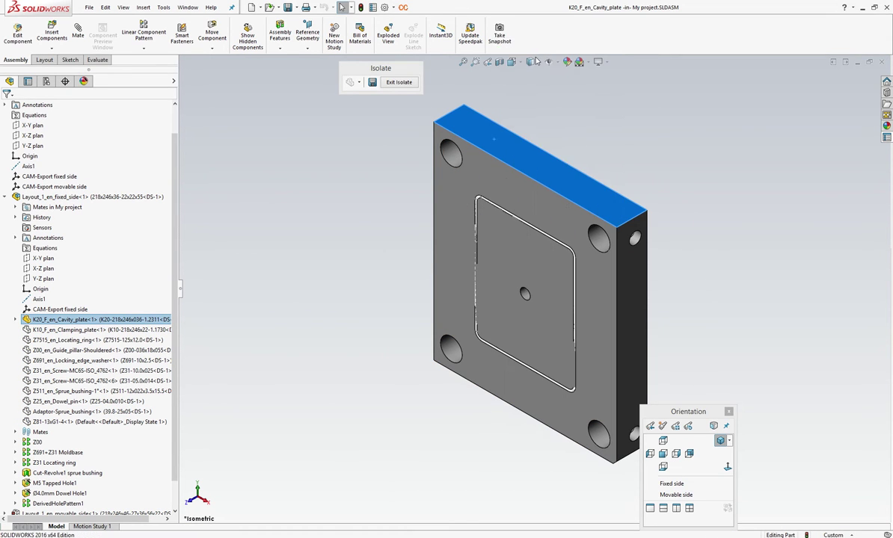
# - Add a Cavity of Part1 to the fixed-side plate keeping only Body 1, then return to the assembly
pyautogui.rightClick(505, 132)
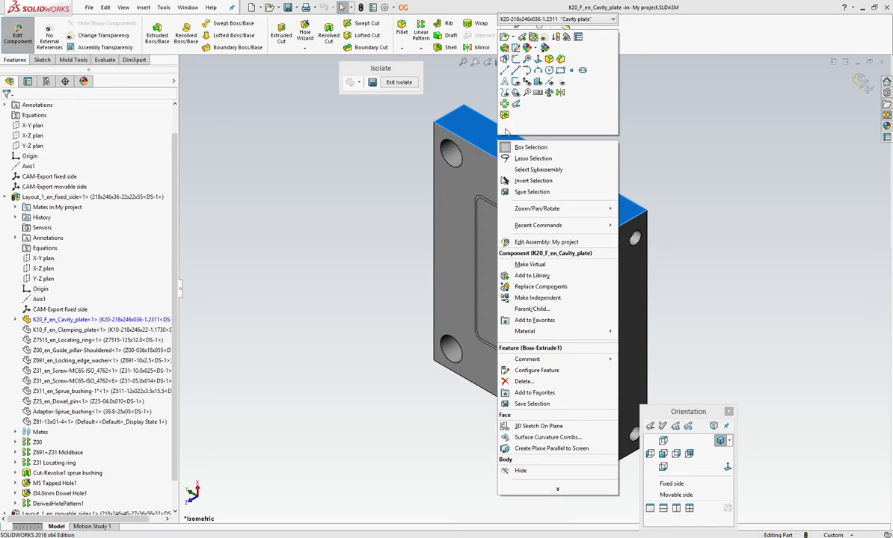
pyautogui.click(505, 116)
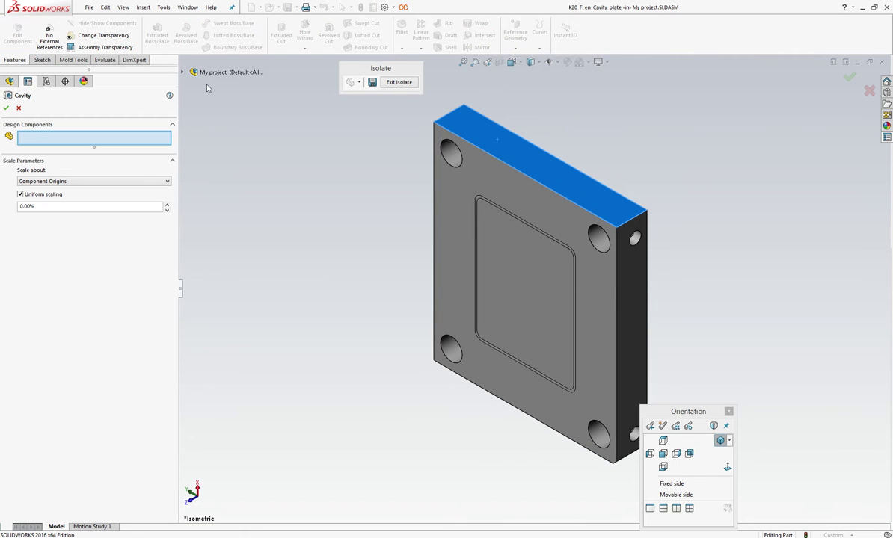
pyautogui.click(183, 73)
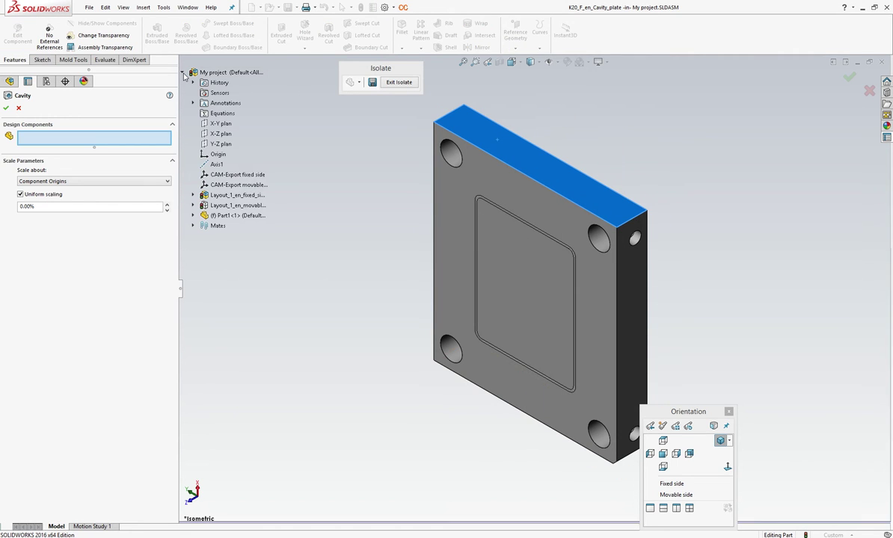
pyautogui.click(222, 215)
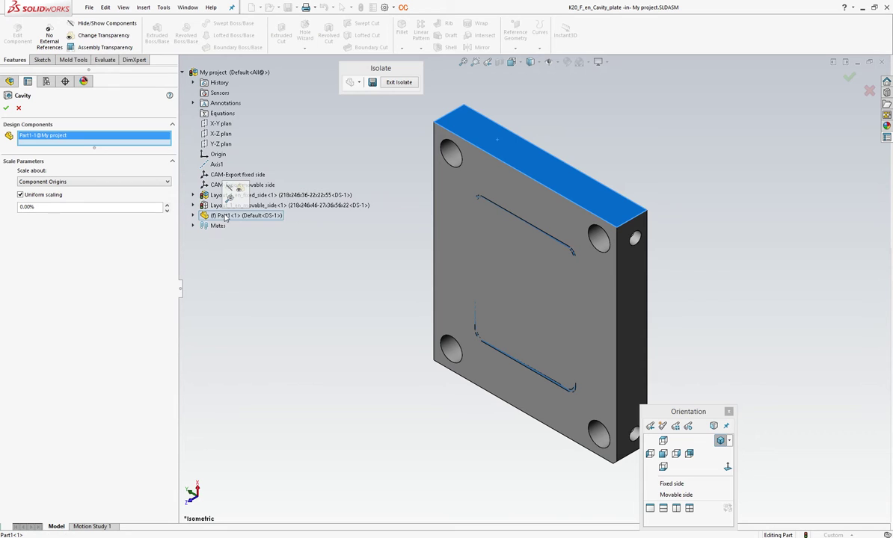
pyautogui.click(7, 109)
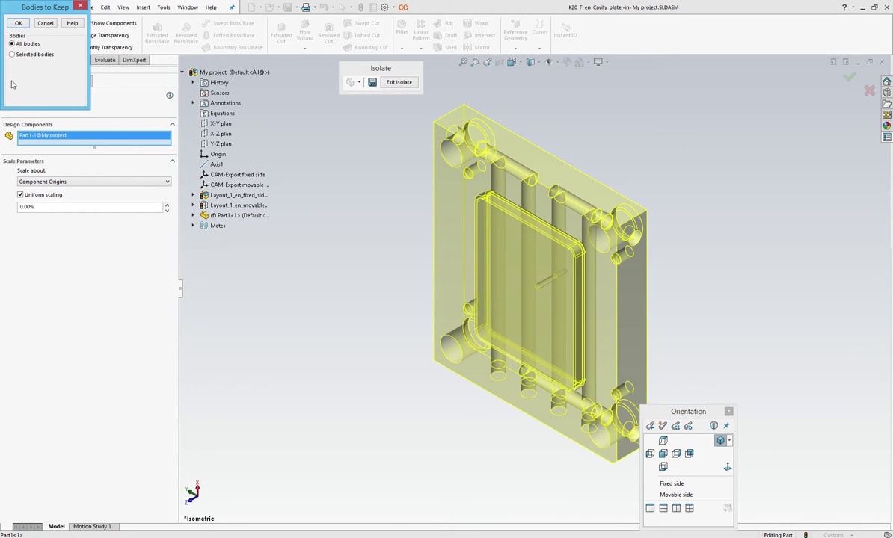
pyautogui.click(12, 55)
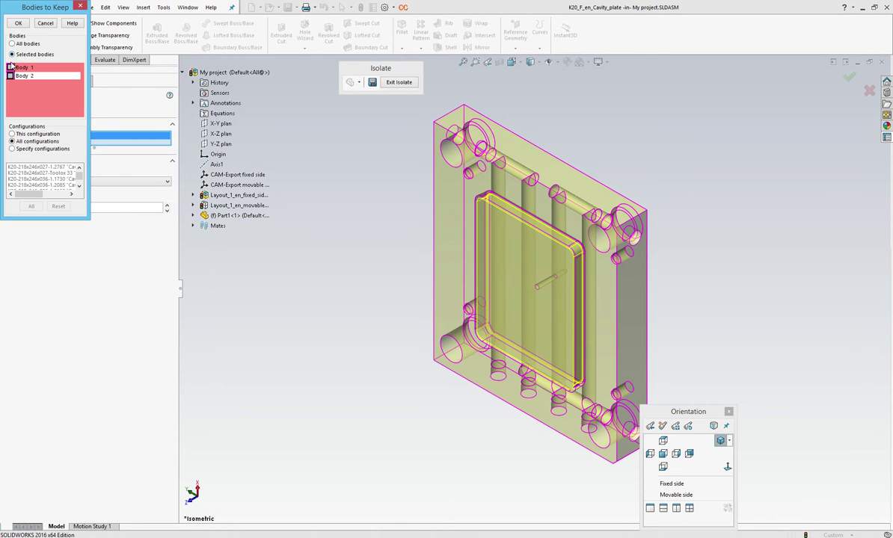
pyautogui.click(11, 67)
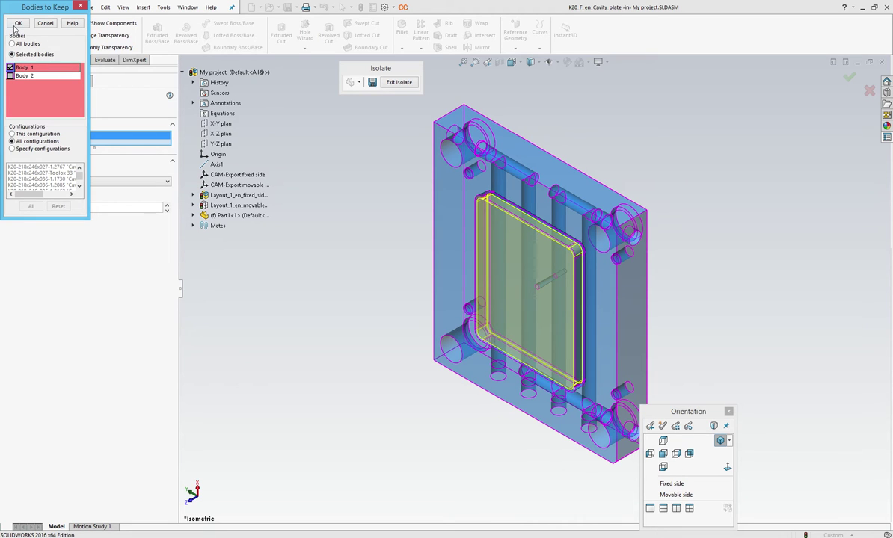
pyautogui.click(18, 24)
pyautogui.click(19, 27)
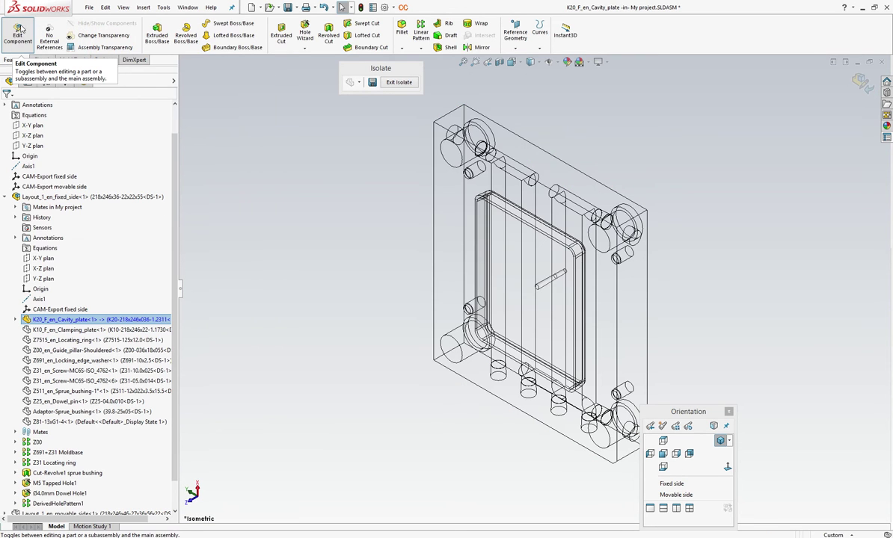
pyautogui.click(18, 36)
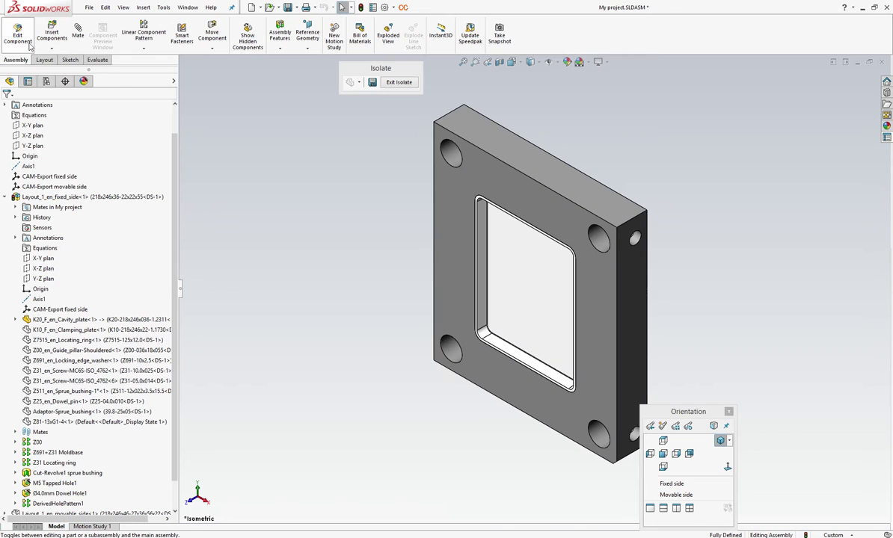
# - Collapse the fixed-side tree, exit isolate, and clear the selection to show the full assembly
pyautogui.rightClick(45, 196)
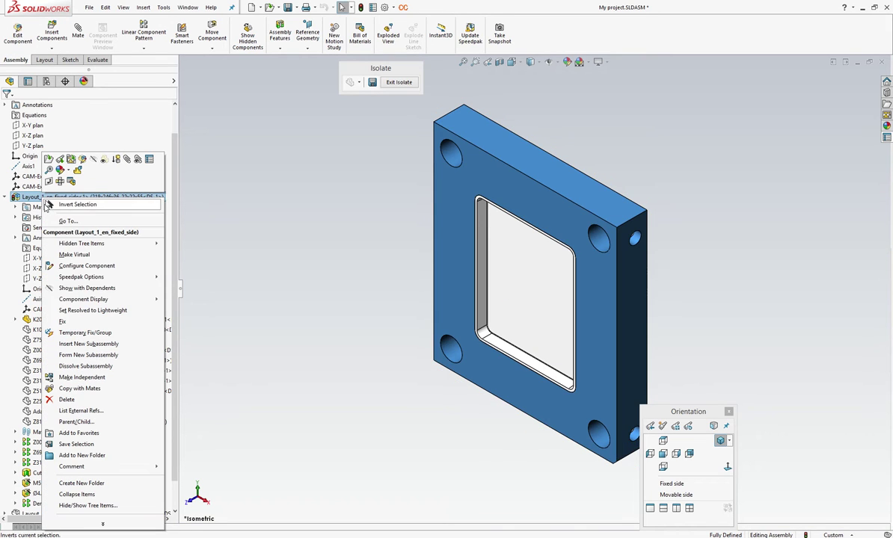
pyautogui.click(76, 495)
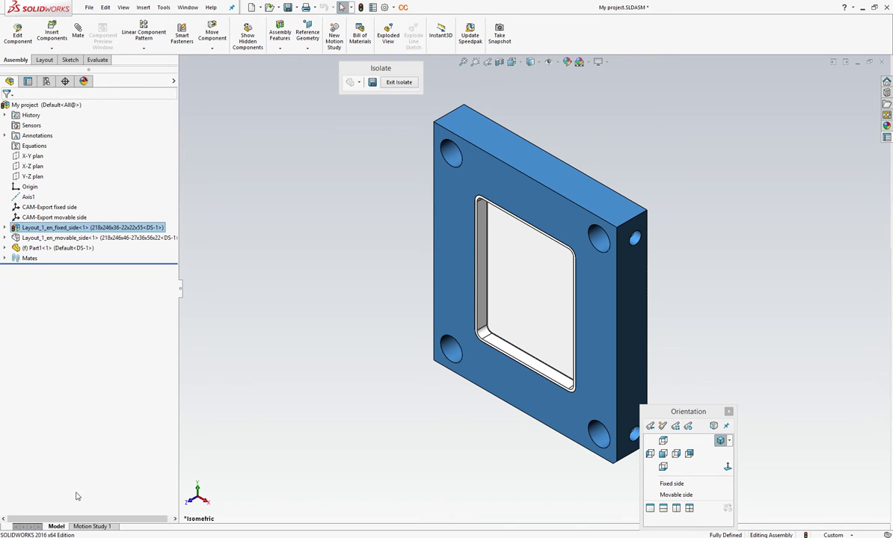
pyautogui.click(399, 81)
pyautogui.click(269, 120)
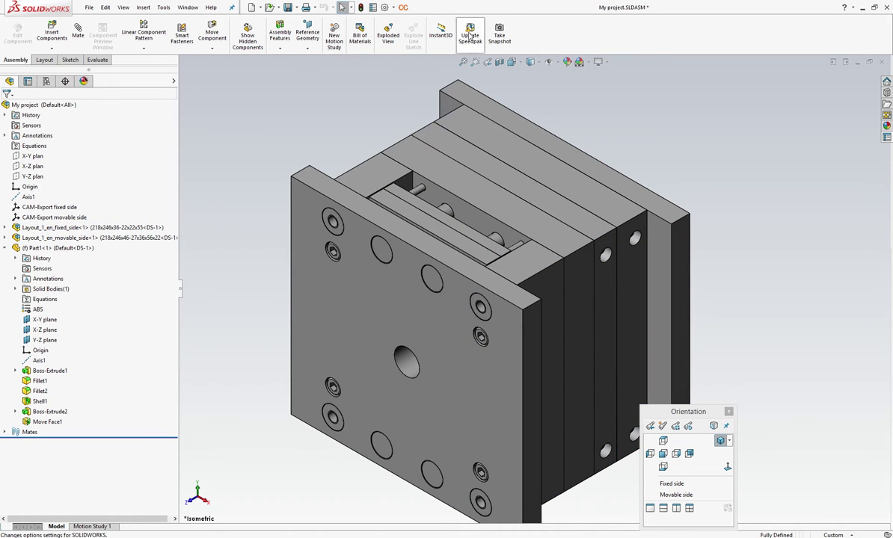
pyautogui.click(498, 62)
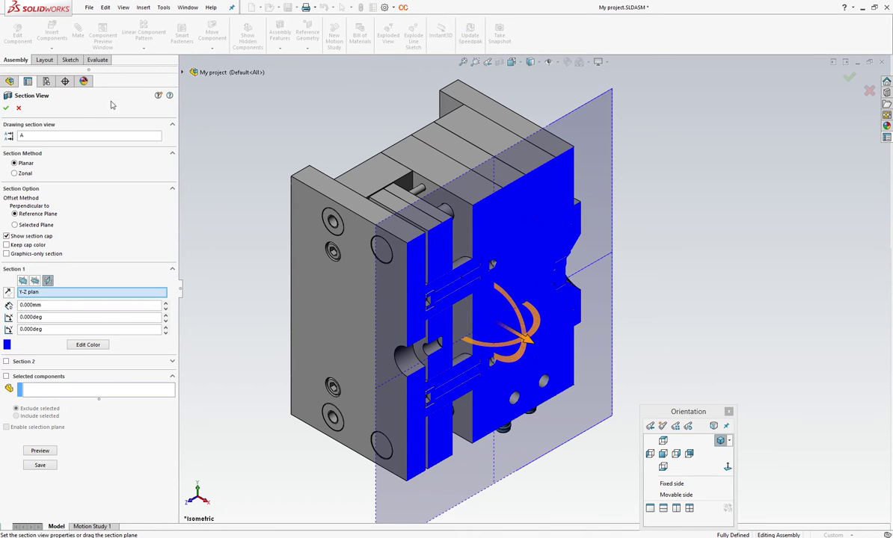
pyautogui.click(19, 107)
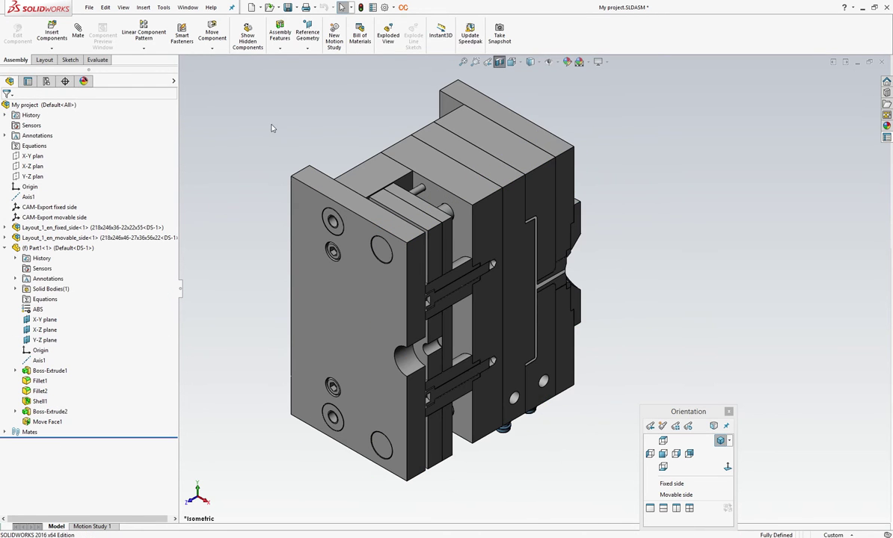
pyautogui.press('Left')
pyautogui.press('Left')
pyautogui.press('Left')
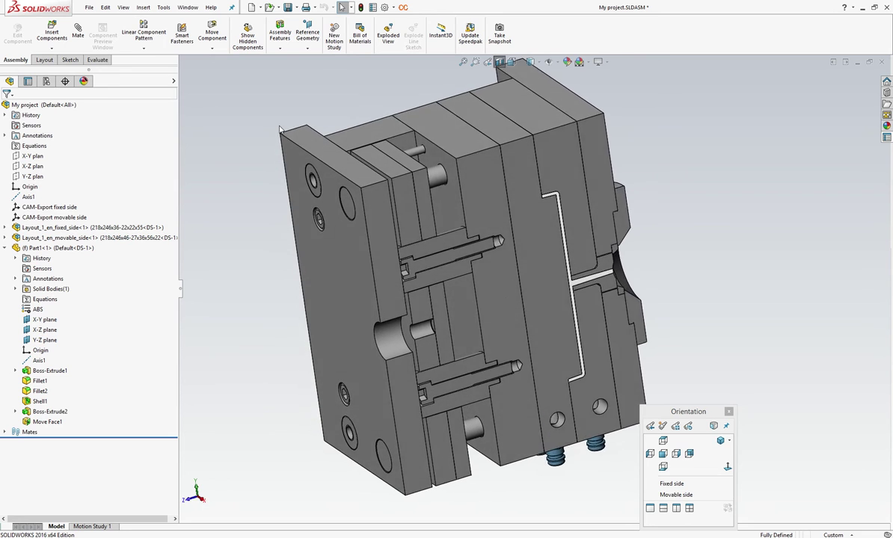
pyautogui.press('Left')
pyautogui.press('Left')
pyautogui.press('Left')
pyautogui.press('Left')
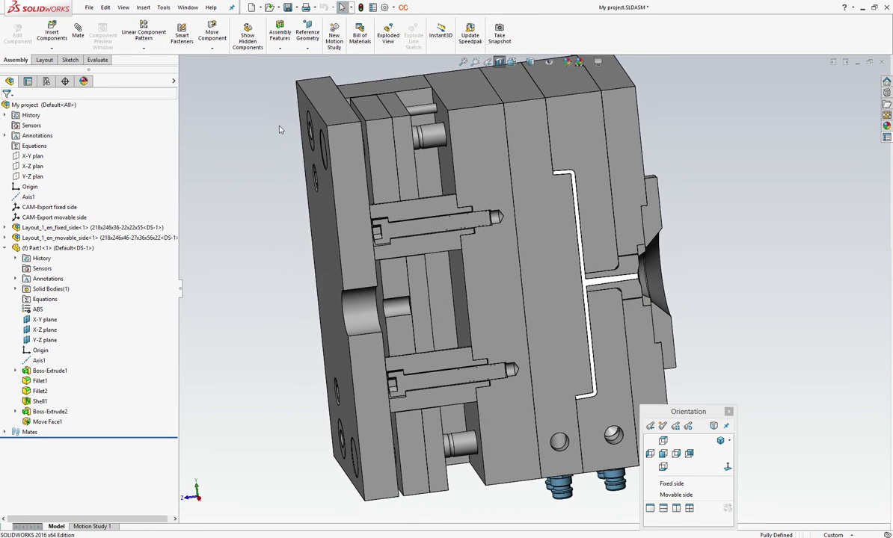
pyautogui.hotkey('ctrl', '7')
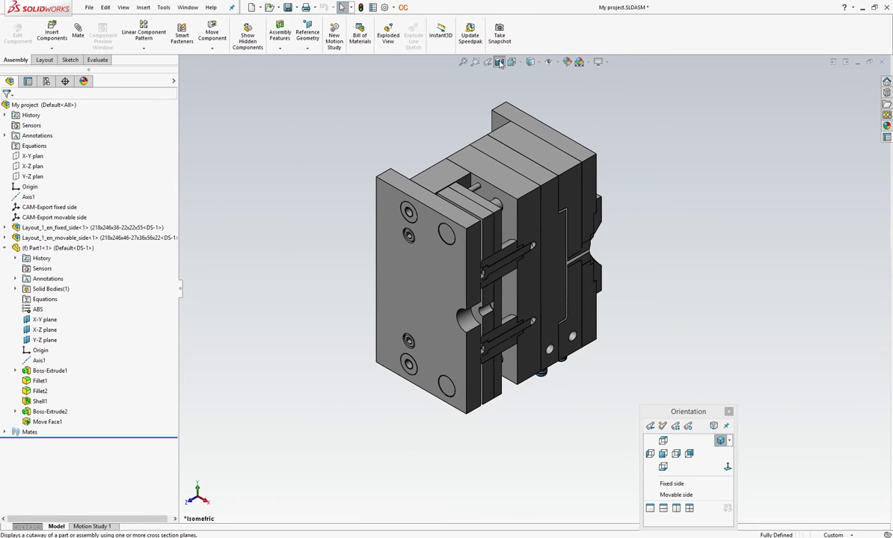
pyautogui.click(500, 63)
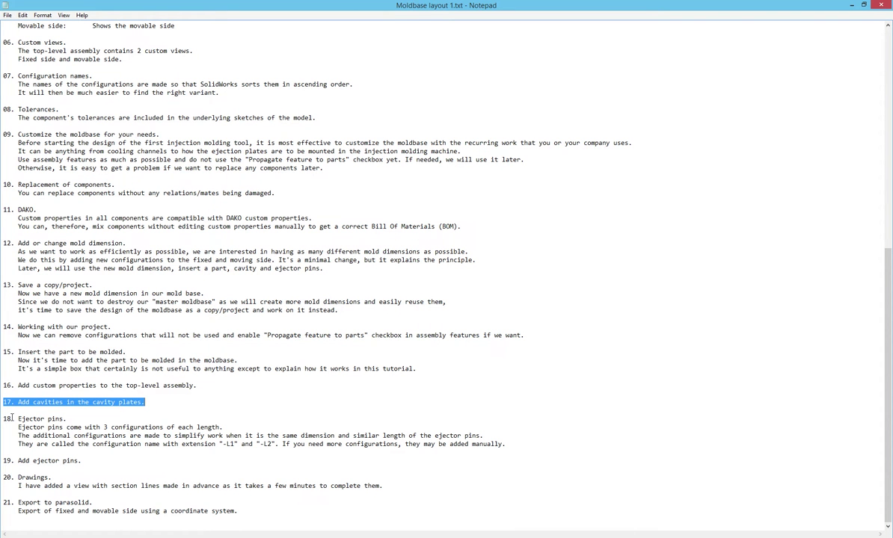
# - Mark step 18 (Ejector pins) in the notes and switch back to My project.SLDASM
pyautogui.moveTo(4, 419); pyautogui.dragTo(534, 444)
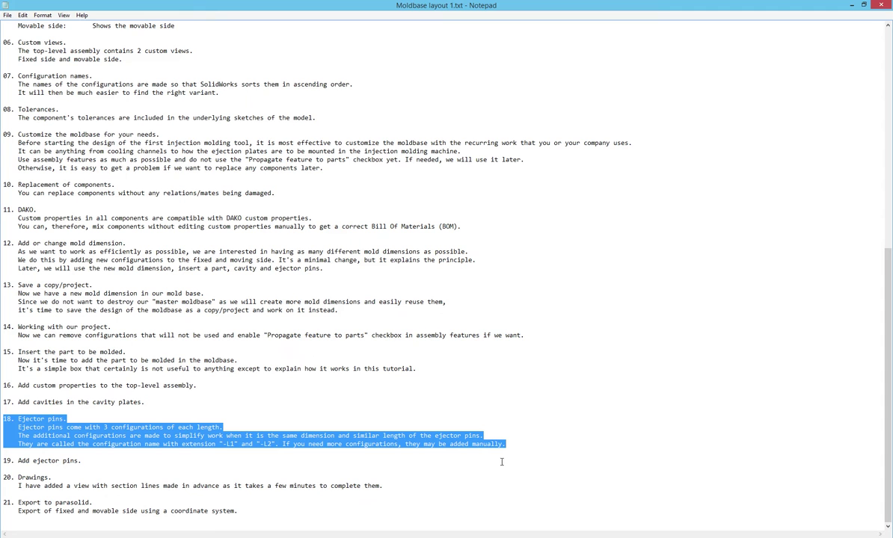
pyautogui.click(117, 483)
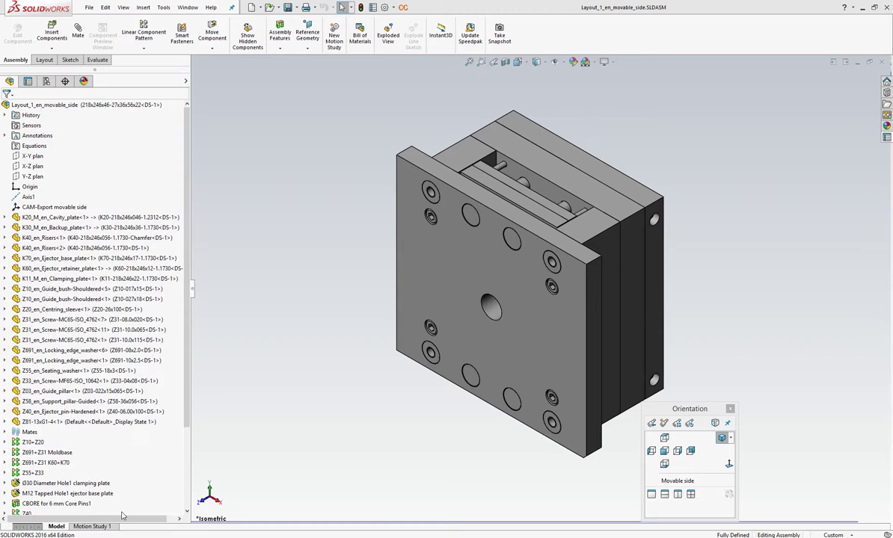
# - Open Z40_en_Ejector-pin-Hardened and check the current configuration's VendorNo, Z40/5x100
pyautogui.click(269, 7)
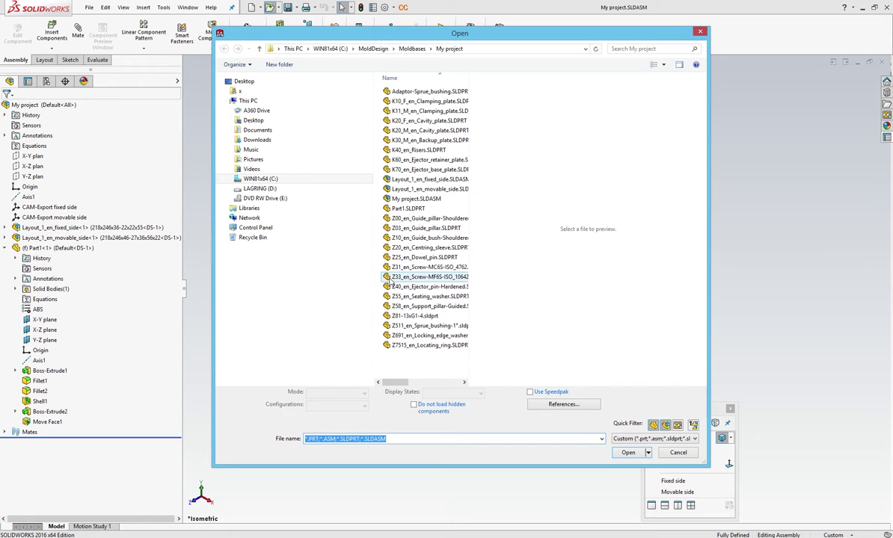
pyautogui.doubleClick(389, 287)
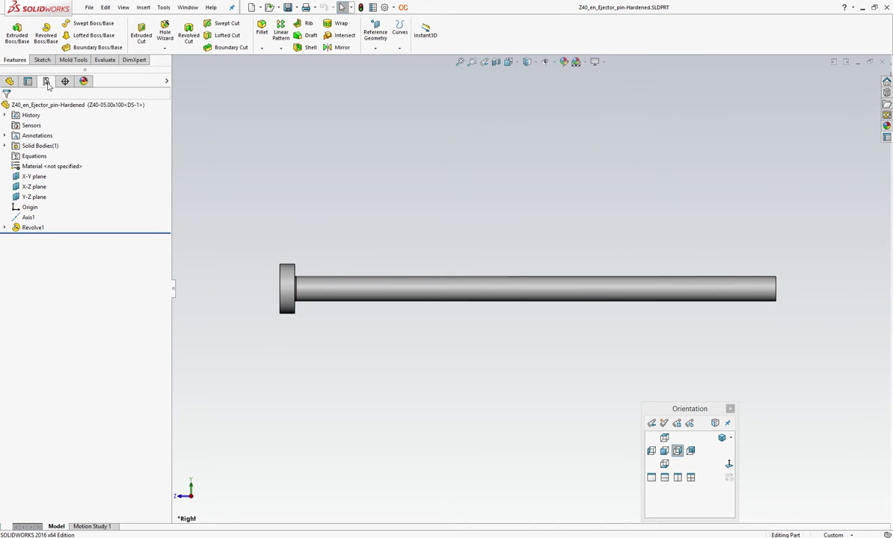
pyautogui.click(46, 81)
pyautogui.moveTo(169, 113); pyautogui.dragTo(171, 275)
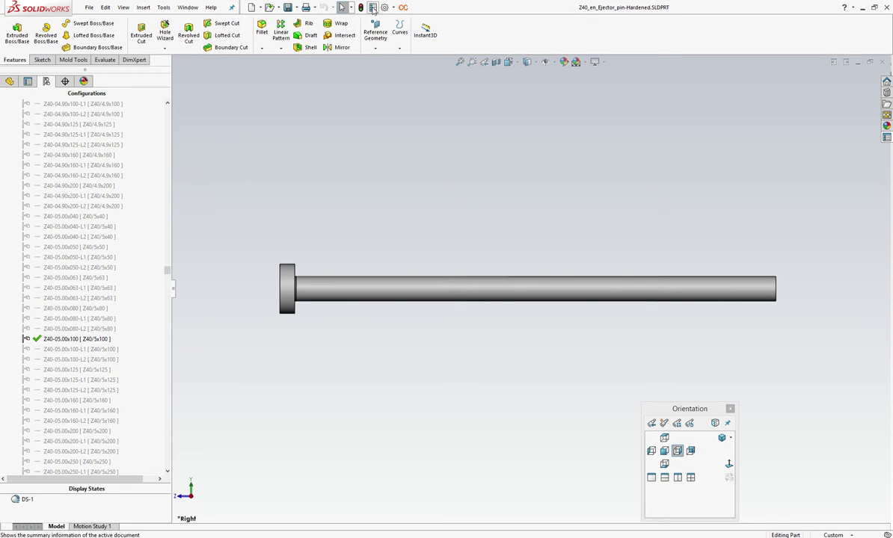
pyautogui.click(373, 9)
pyautogui.click(570, 175)
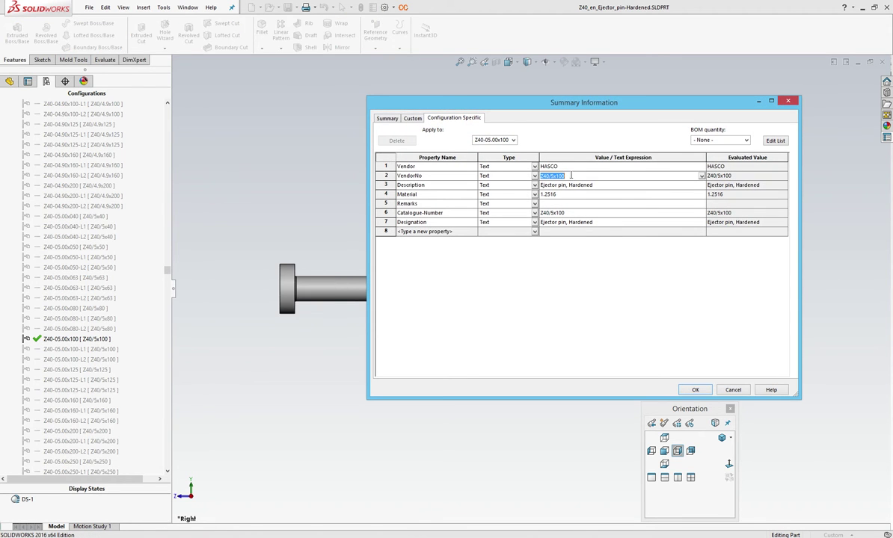
pyautogui.click(731, 389)
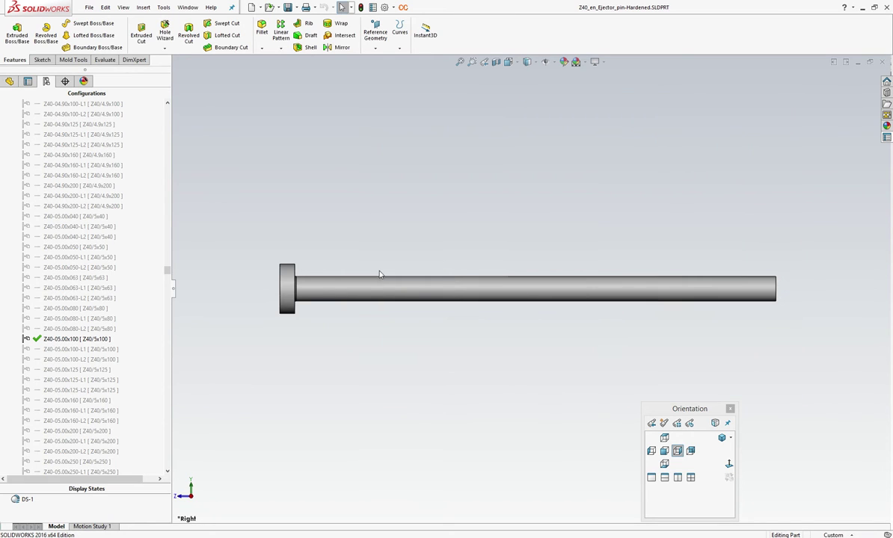
# - Activate Z40-05.00x100-L1, then Z40-05.00x100-L2, checking each one's VendorNo in File Properties
pyautogui.doubleClick(84, 350)
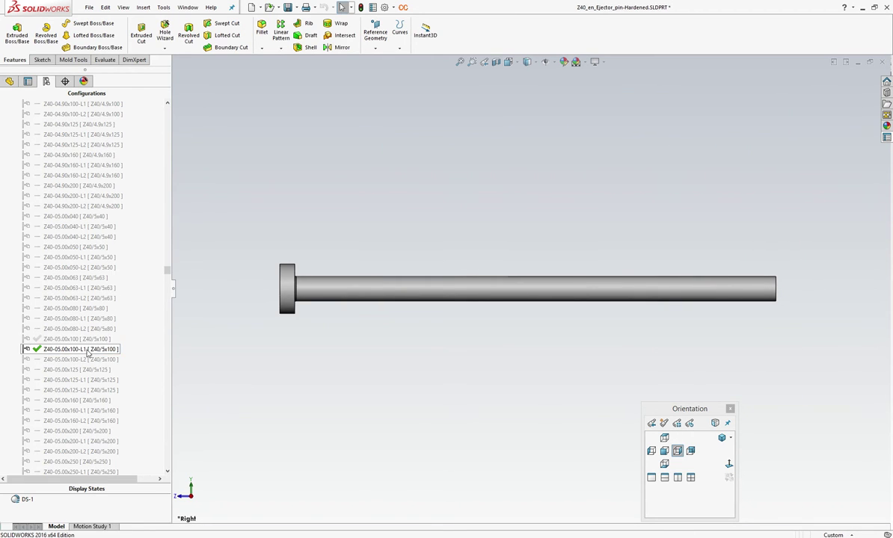
pyautogui.click(374, 9)
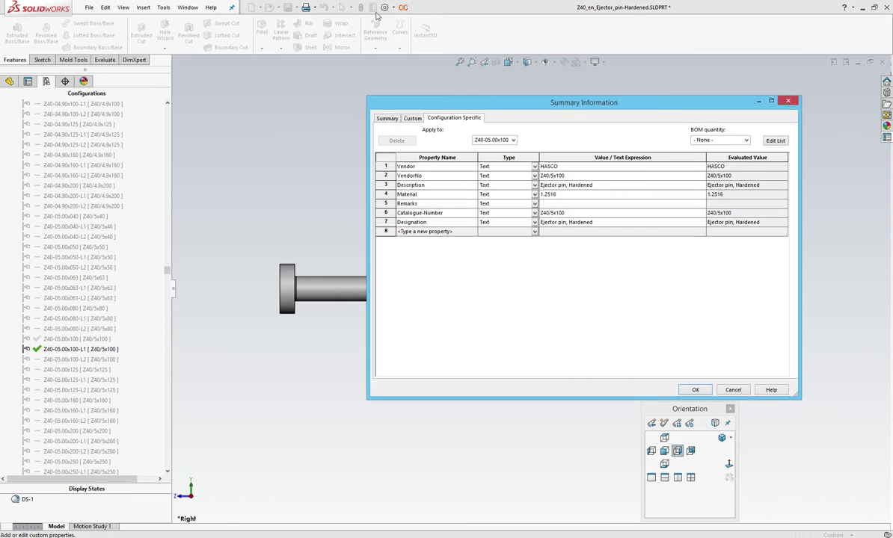
pyautogui.click(574, 176)
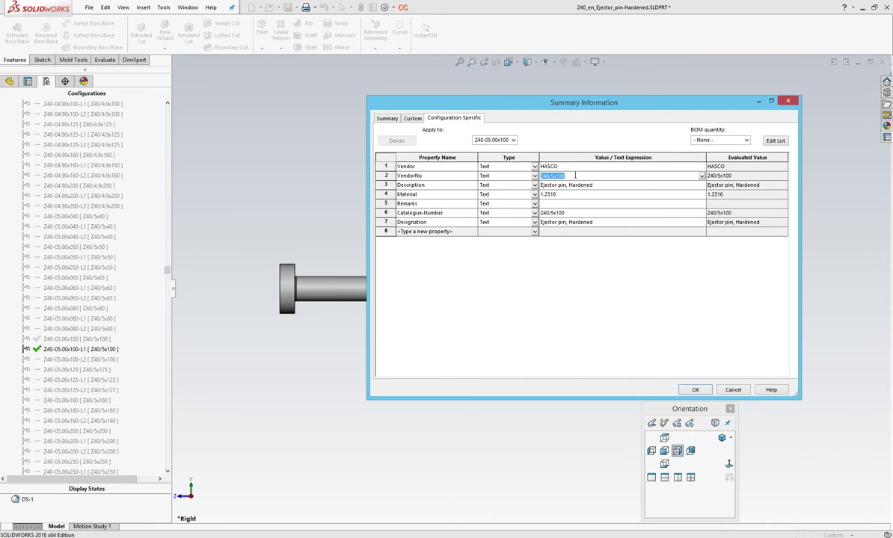
pyautogui.click(732, 390)
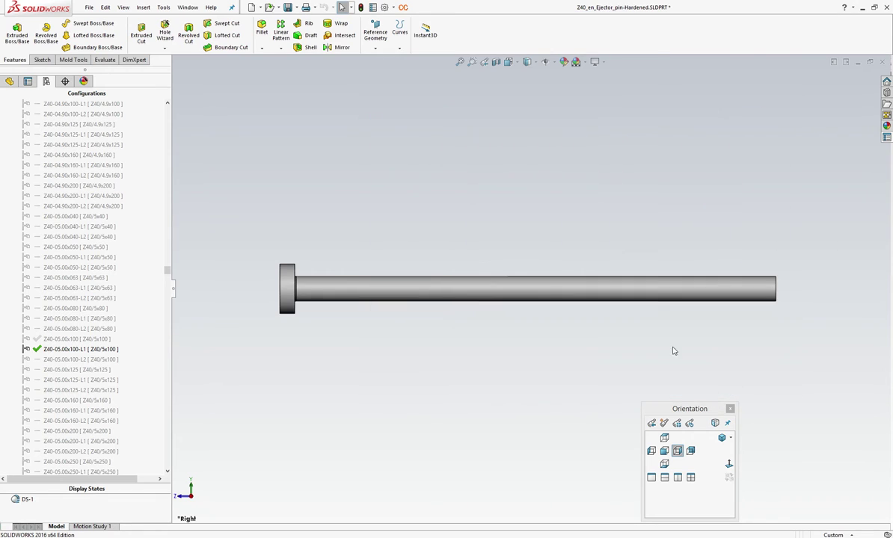
pyautogui.doubleClick(91, 359)
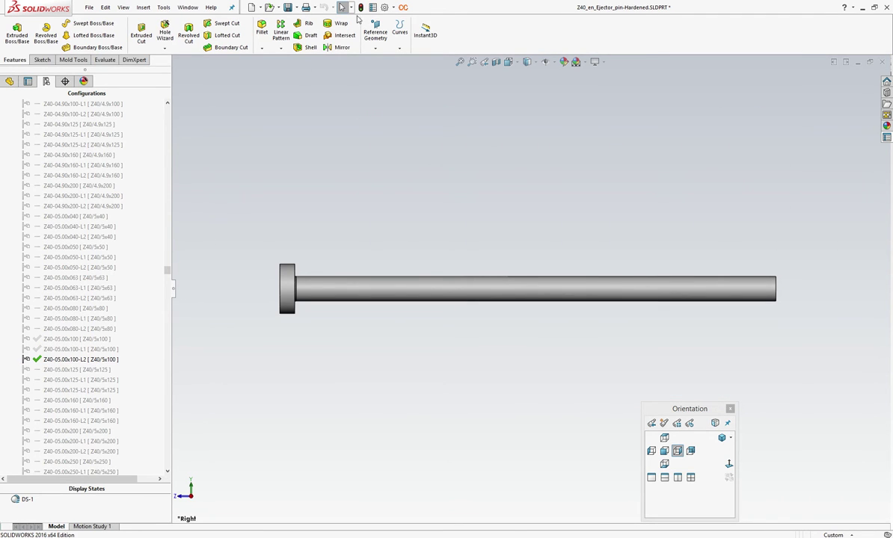
pyautogui.click(372, 7)
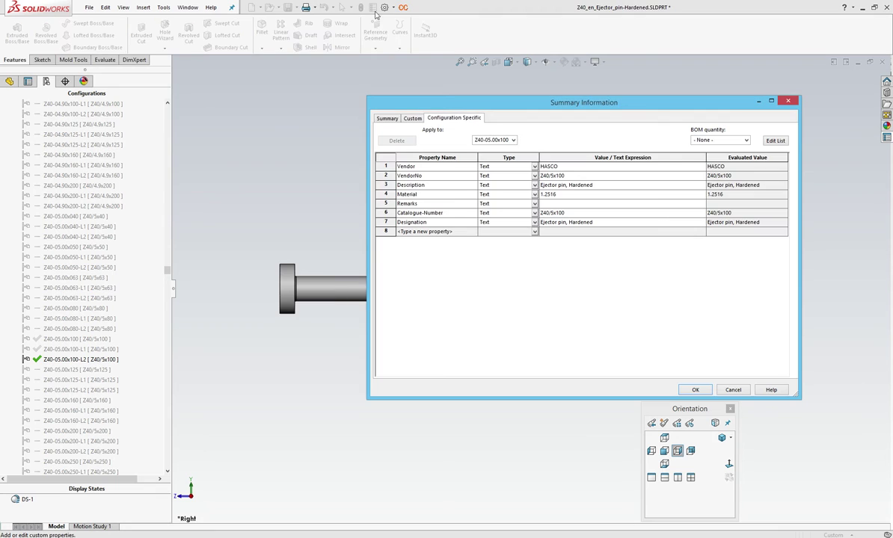
pyautogui.click(586, 177)
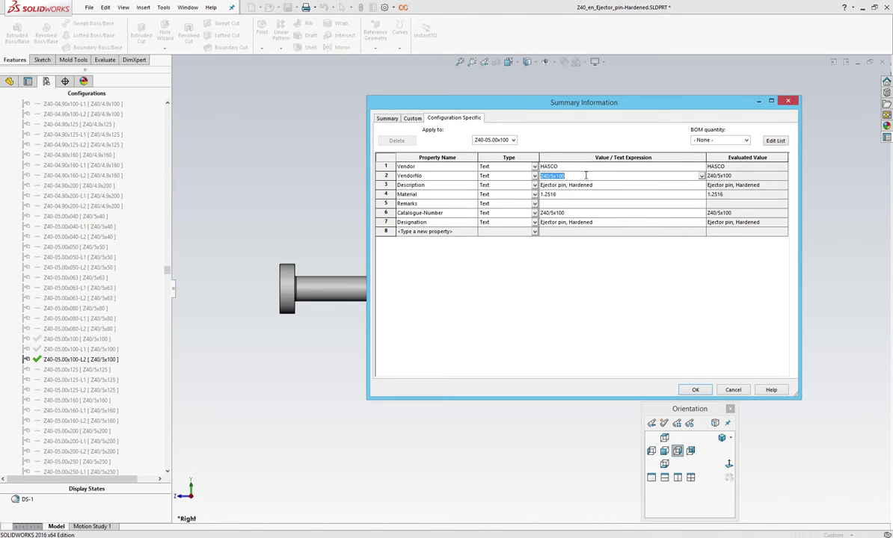
pyautogui.click(733, 390)
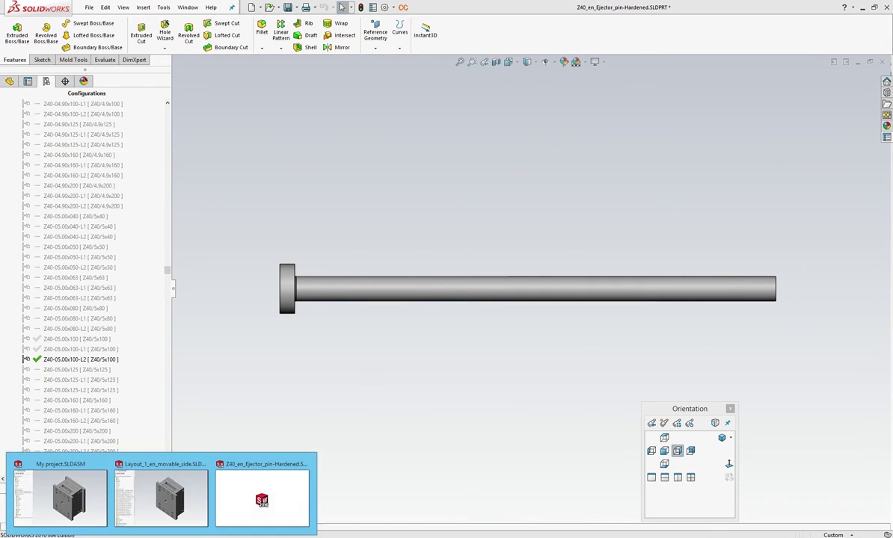
# - Back in My project.SLDASM, measure two parallel plate edges and read the 99.000 mm distance
pyautogui.click(103, 510)
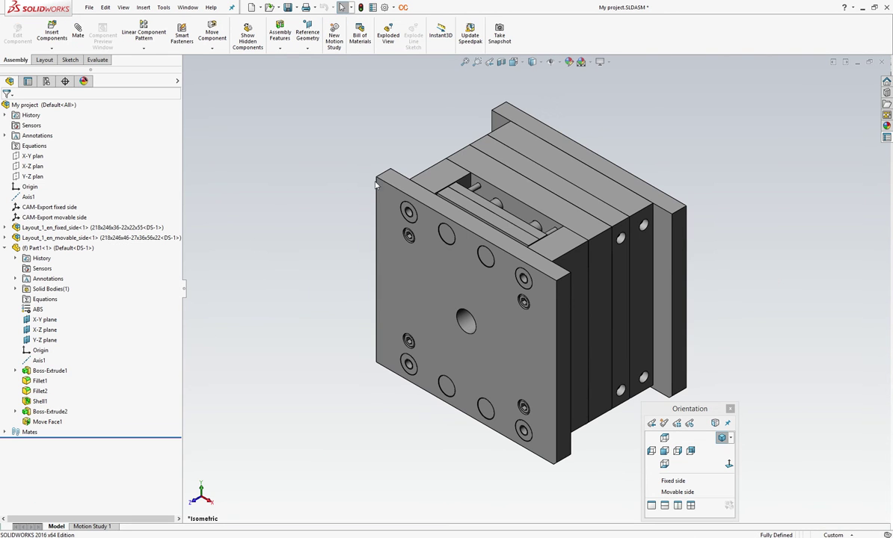
pyautogui.click(459, 195)
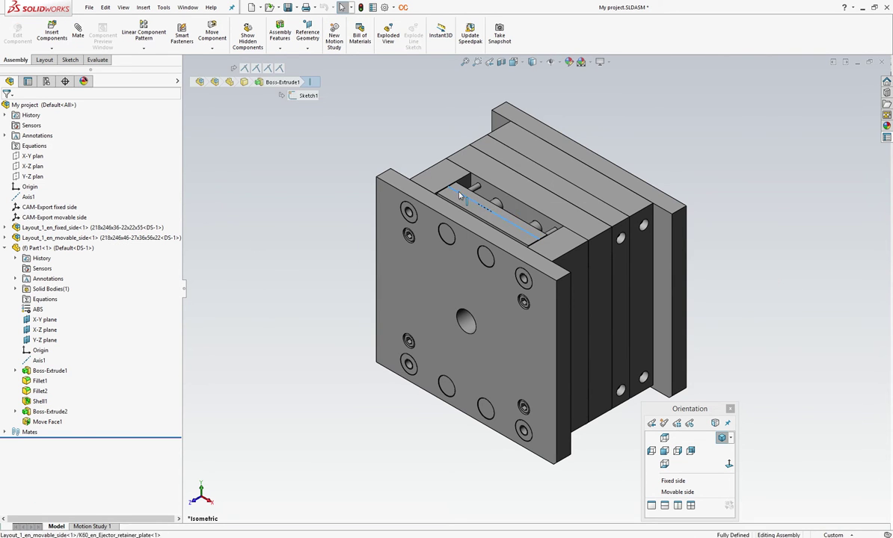
pyautogui.keyDown('ctrl'); pyautogui.click(544, 171); pyautogui.keyUp('ctrl')
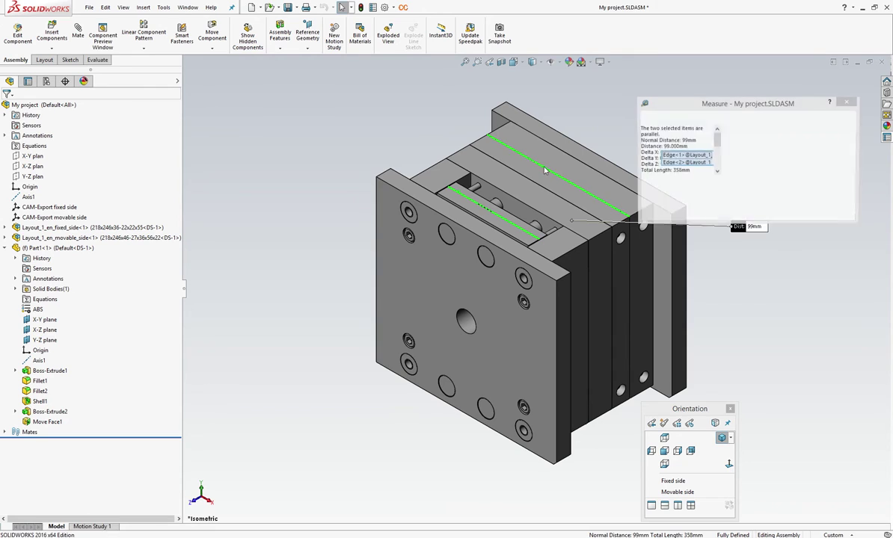
pyautogui.moveTo(664, 165); pyautogui.dragTo(688, 168)
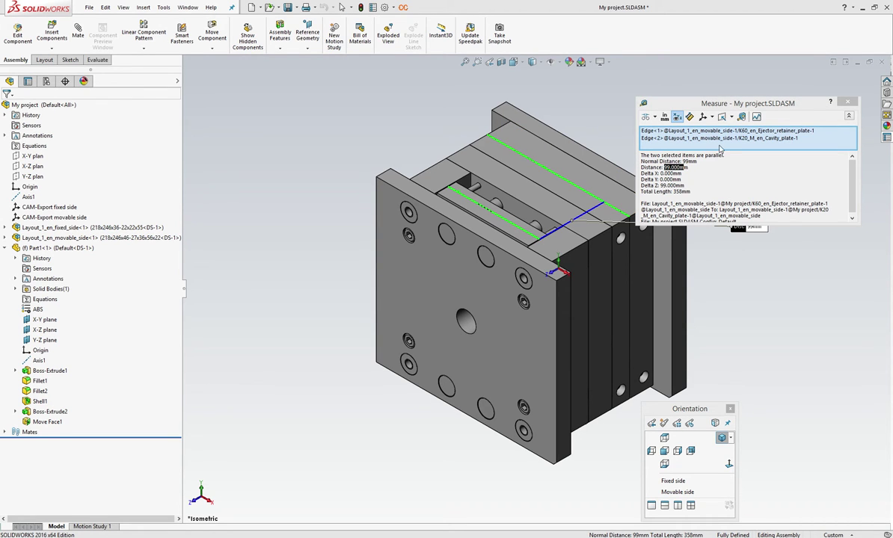
pyautogui.click(847, 101)
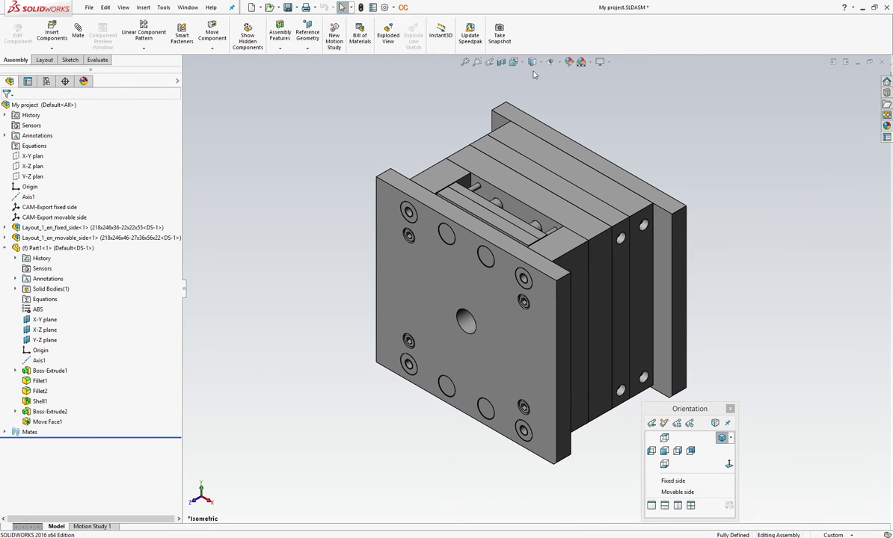
# - Activate the Z40-05.00x100 pin configuration and change its length from 100 to 99 mm
pyautogui.click(188, 8)
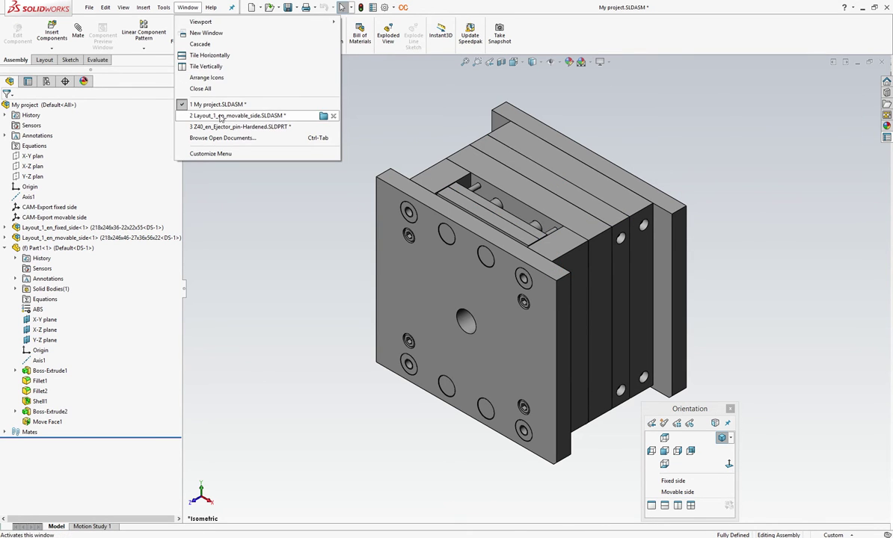
pyautogui.click(223, 127)
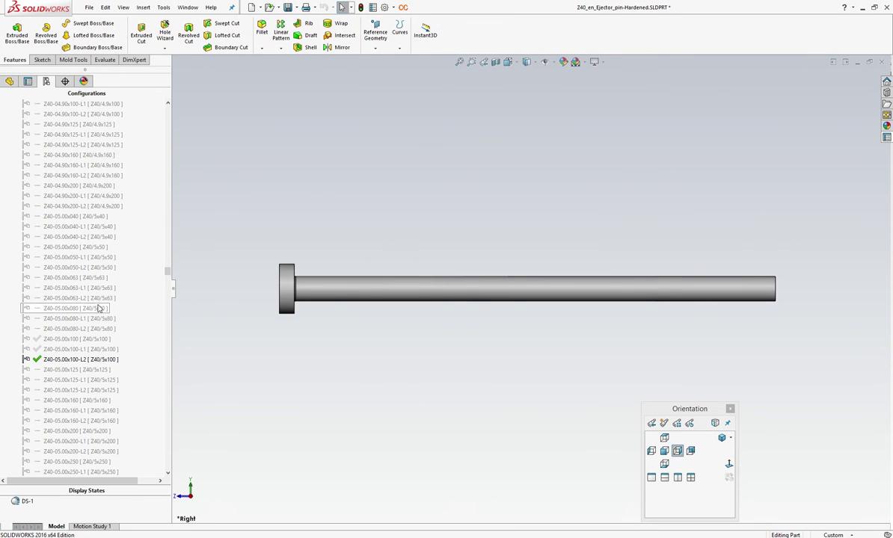
pyautogui.doubleClick(81, 339)
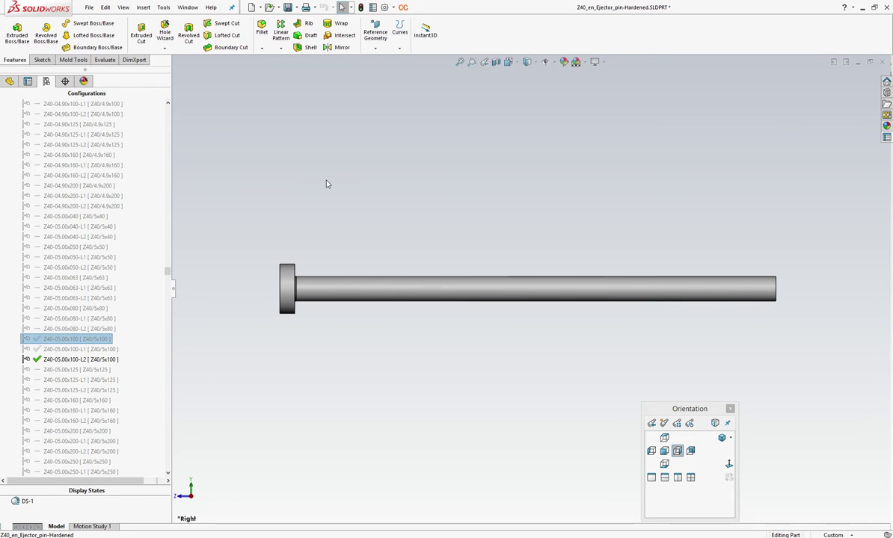
pyautogui.click(352, 290)
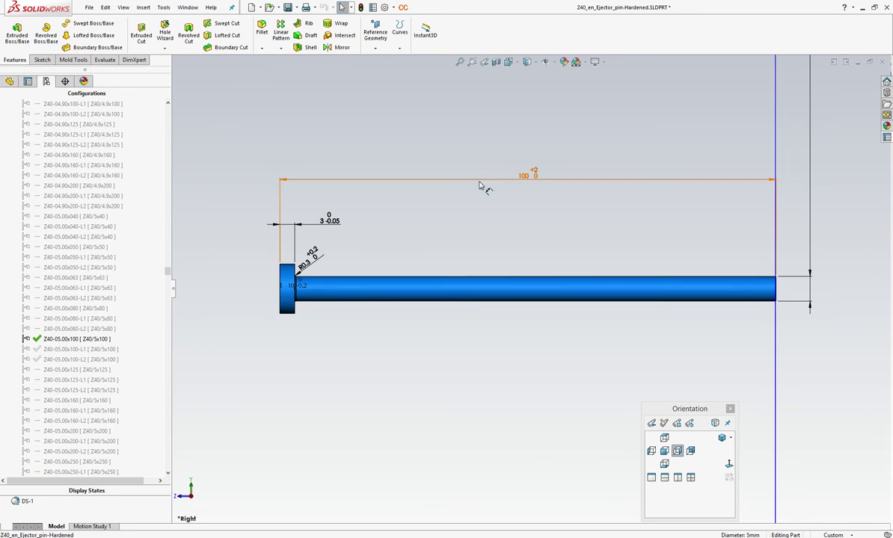
pyautogui.doubleClick(522, 176)
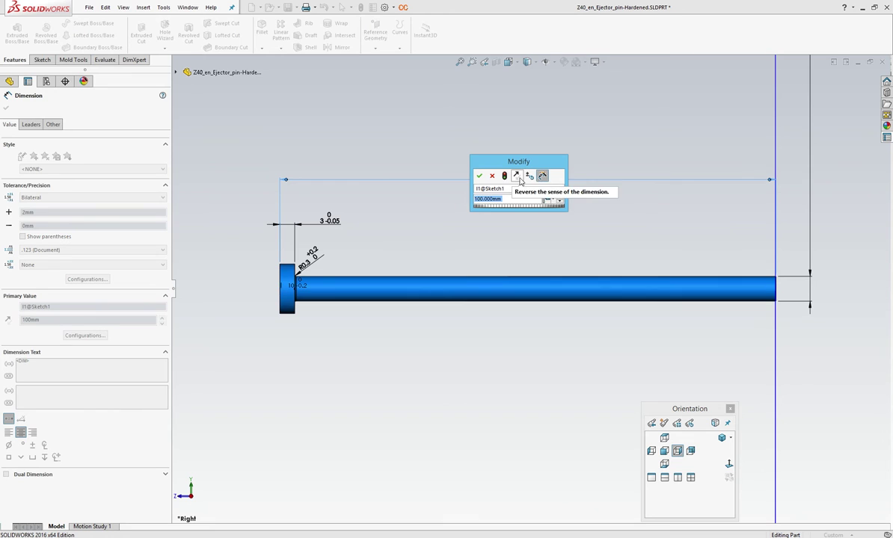
pyautogui.write('99')
pyautogui.press('Return')
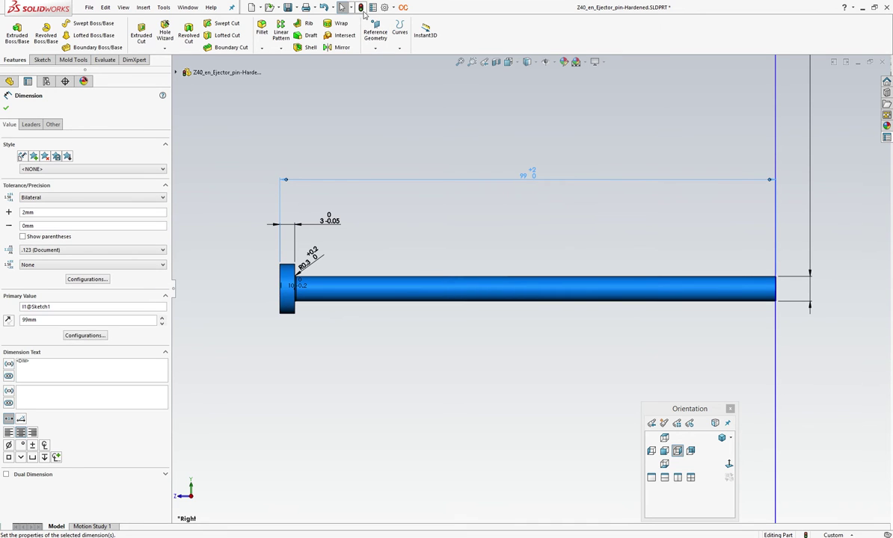
pyautogui.click(404, 102)
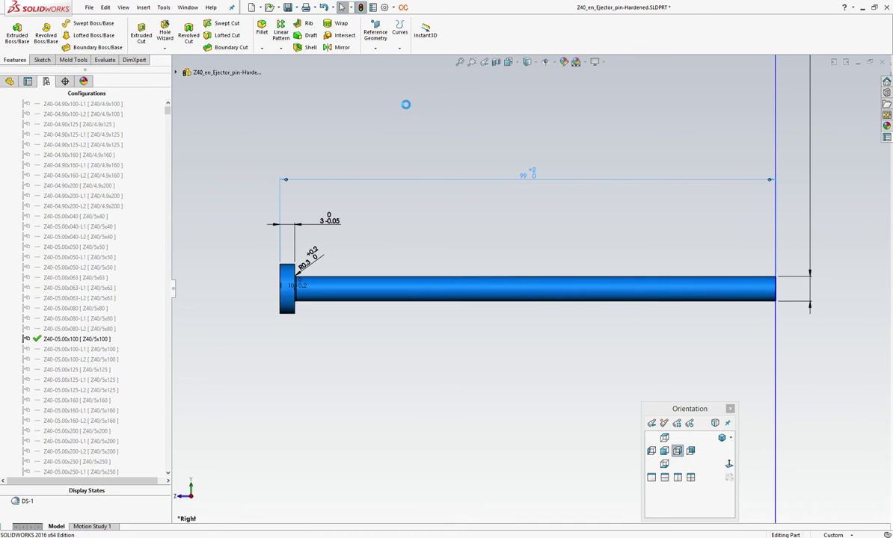
# - View the pin isometrically, then return to the My project assembly
pyautogui.hotkey('ctrl', '7')
pyautogui.click(9, 81)
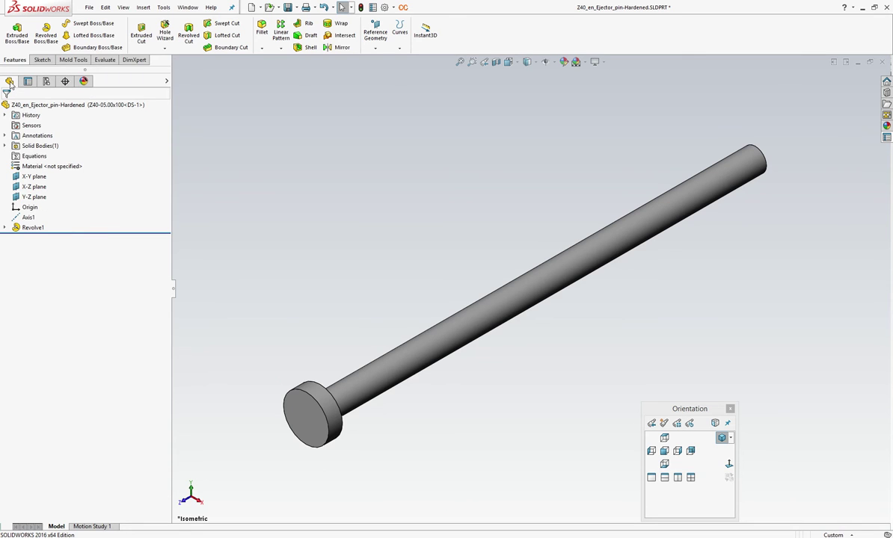
pyautogui.click(188, 8)
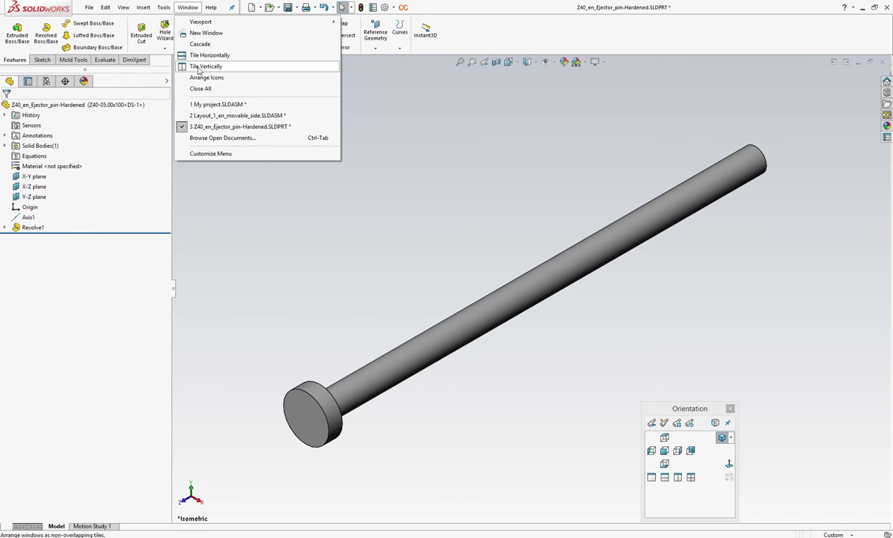
pyautogui.click(201, 105)
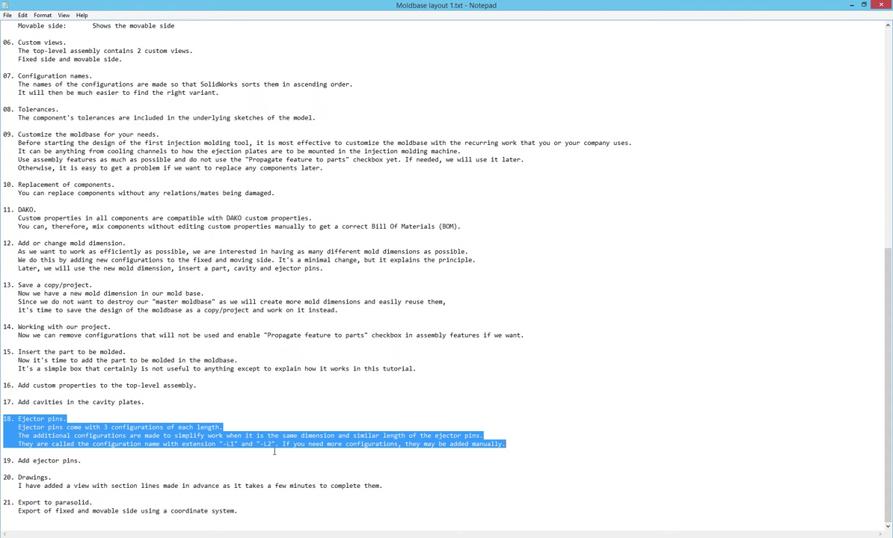
# - Highlight the line '19. Add ejector pins.' in the Notepad checklist
pyautogui.moveTo(2, 461); pyautogui.dragTo(111, 462)
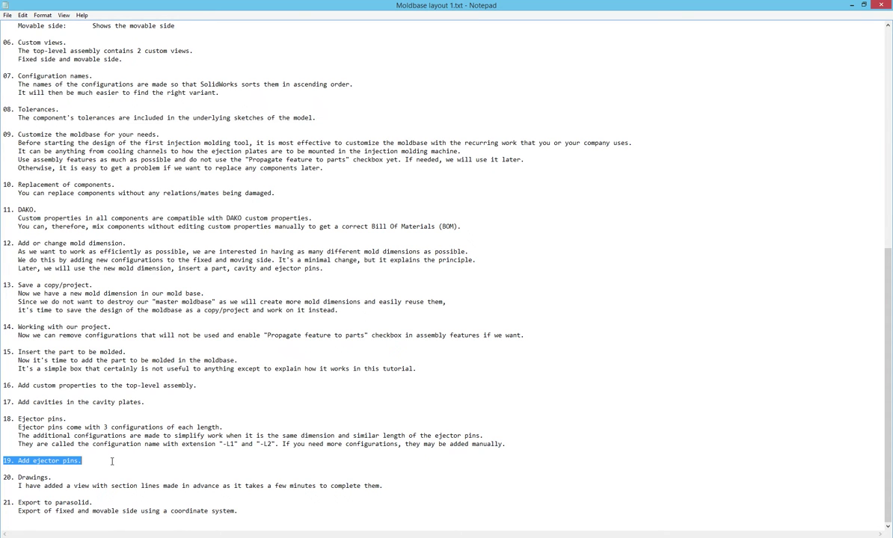
# - Isolate the ejector retainer plate and place a Hole Series location on it
pyautogui.click(151, 460)
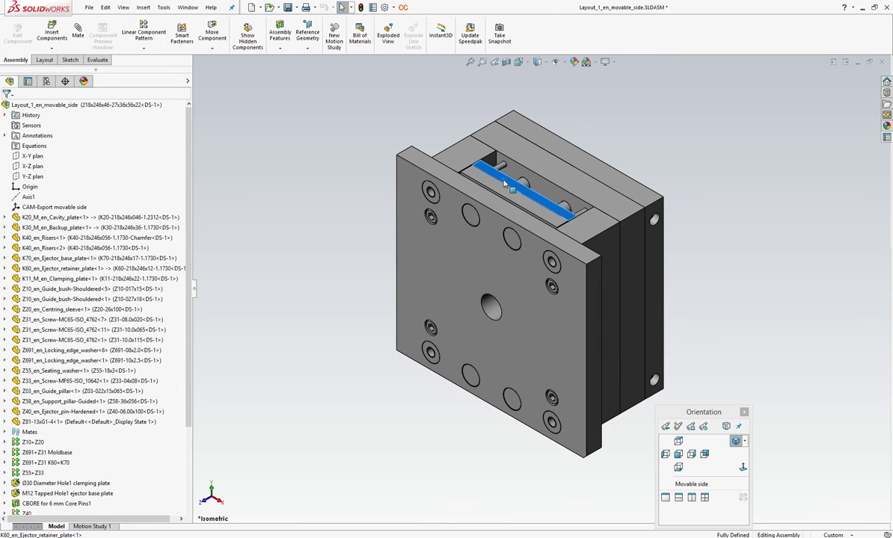
pyautogui.rightClick(498, 174)
pyautogui.click(529, 293)
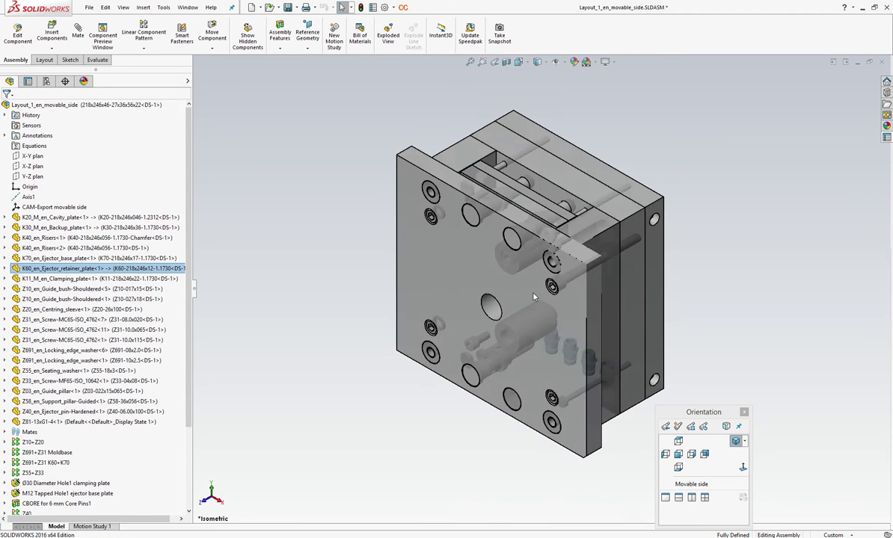
pyautogui.click(281, 48)
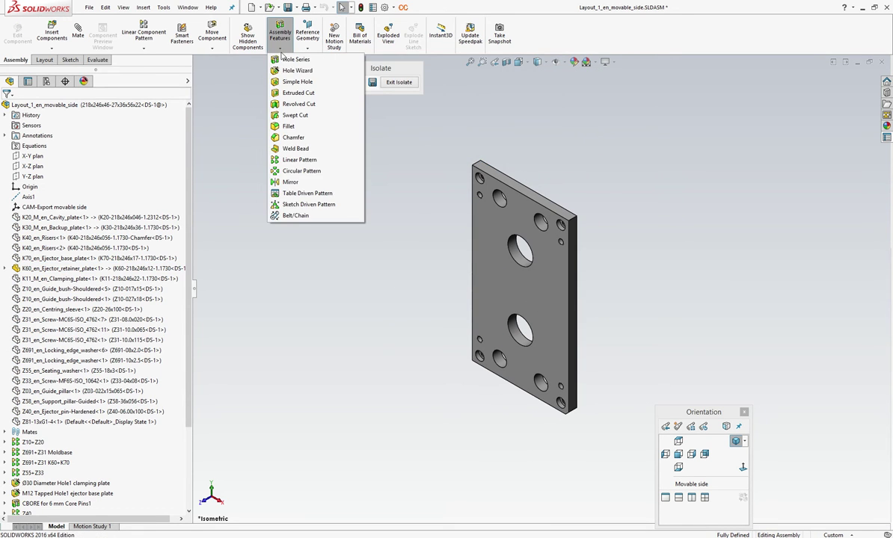
pyautogui.click(288, 59)
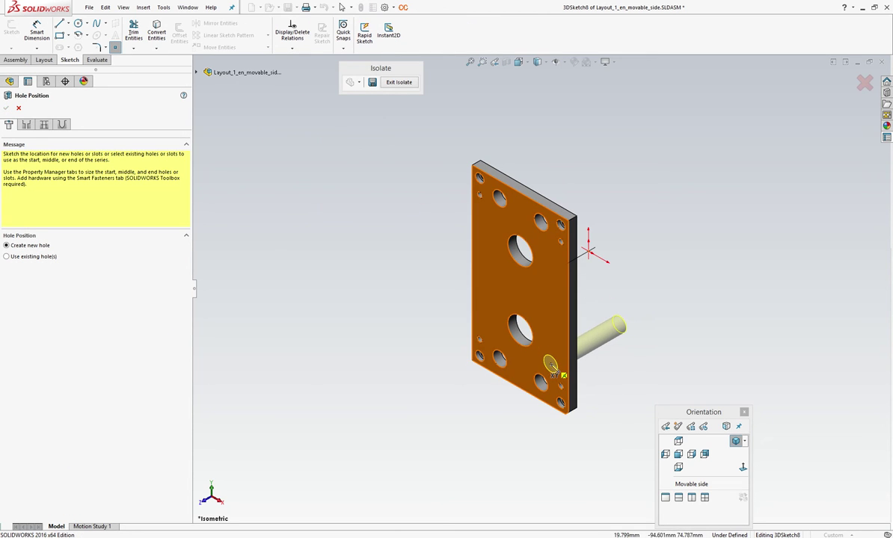
pyautogui.click(551, 364)
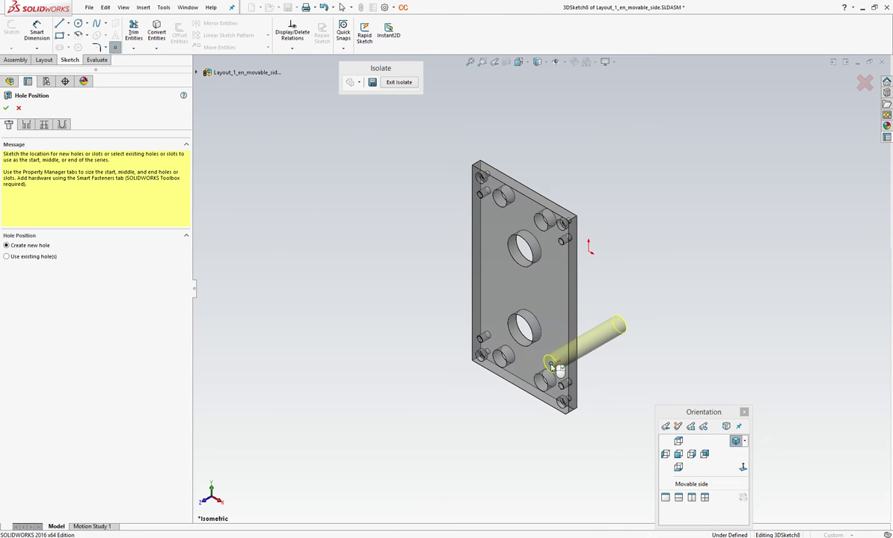
# - Set the start hole to the HASCO Metric standard, size 5
pyautogui.click(27, 124)
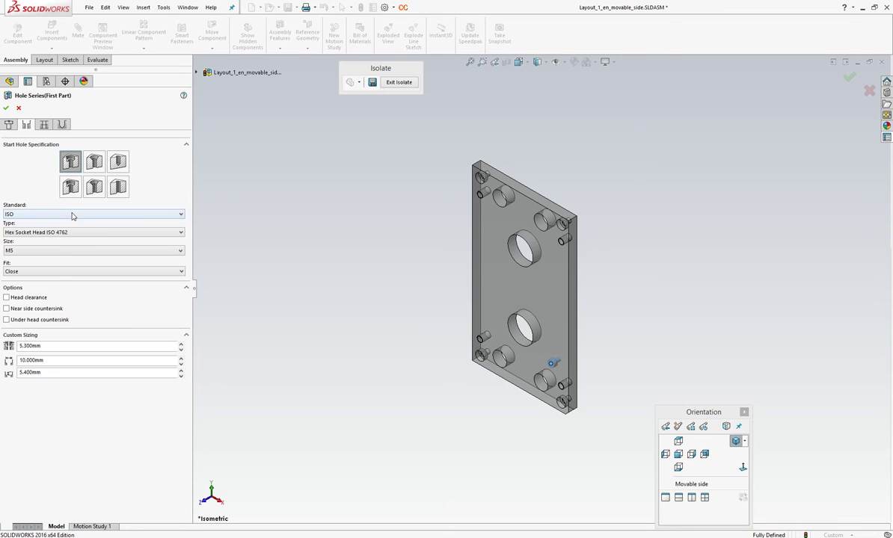
pyautogui.click(71, 216)
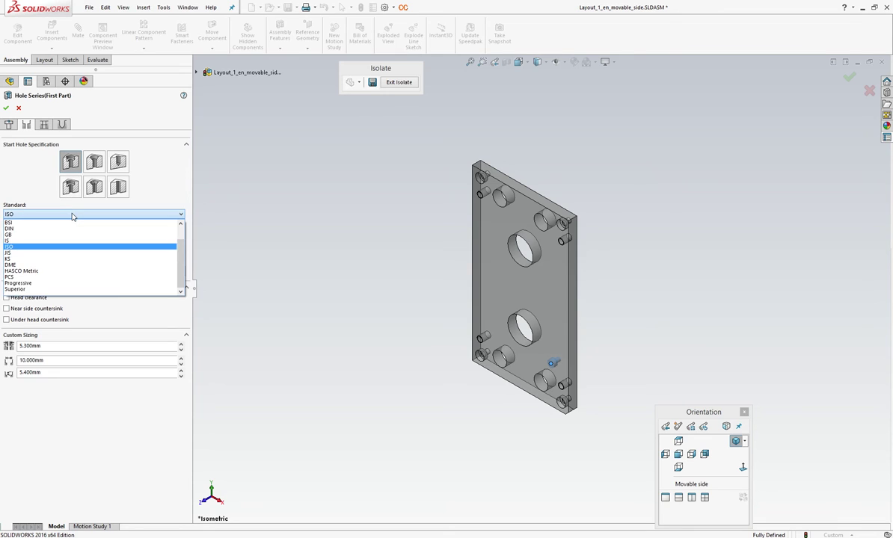
pyautogui.click(60, 271)
pyautogui.click(57, 250)
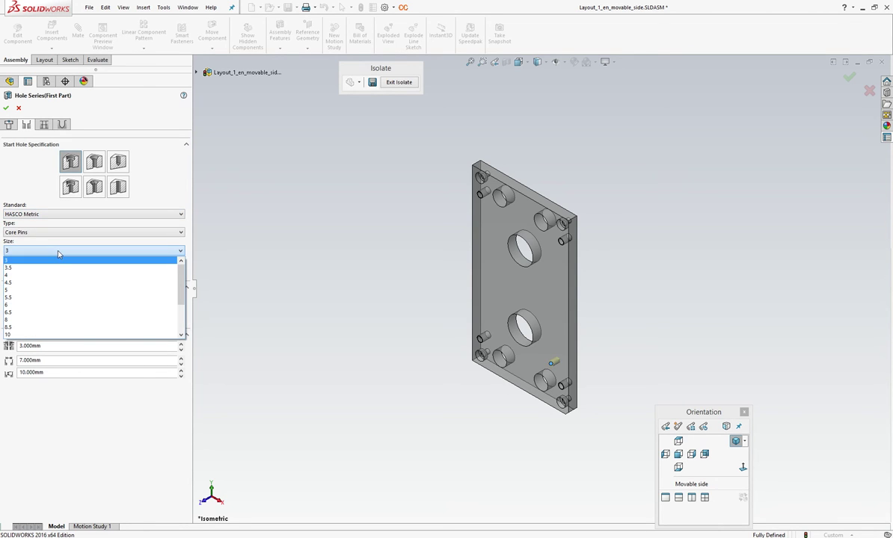
pyautogui.click(47, 291)
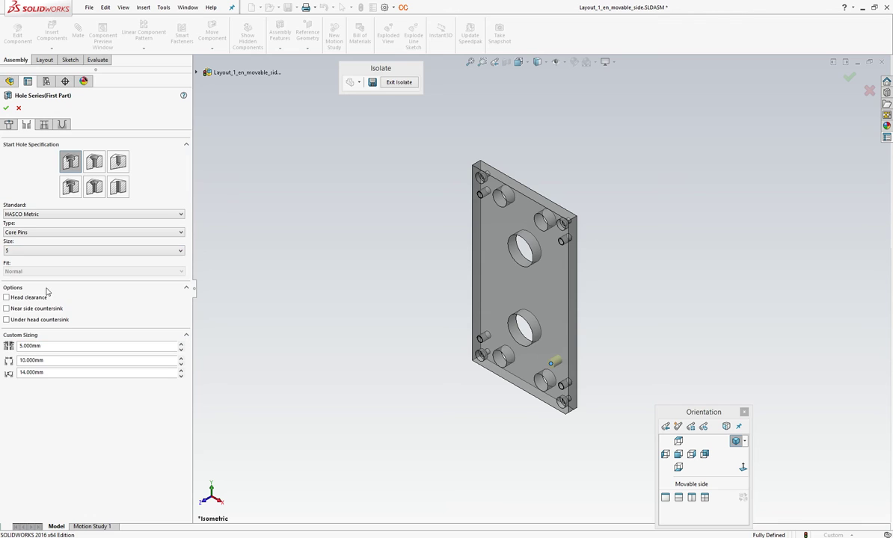
# - Enter custom start-hole sizing of 5.05, 10.5 and 3 mm
pyautogui.doubleClick(57, 347)
pyautogui.write('5.05')
pyautogui.press('Return')
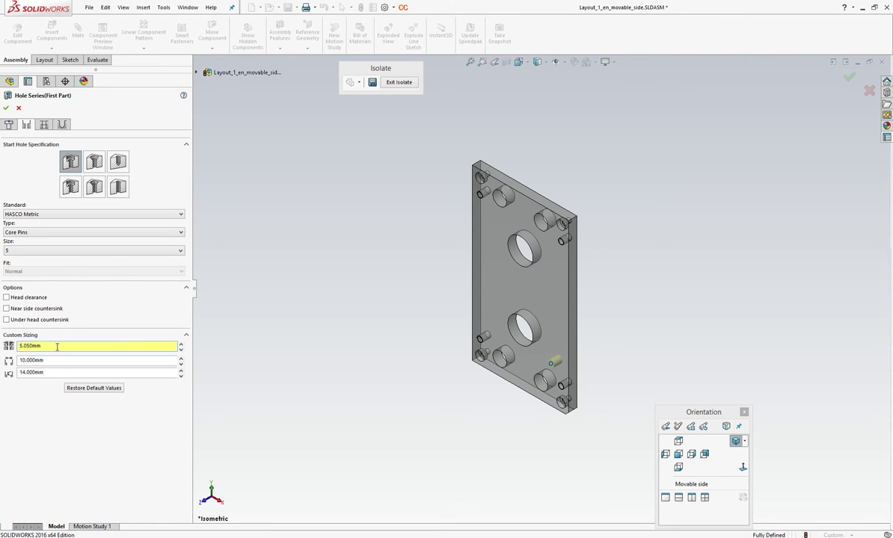
pyautogui.doubleClick(59, 361)
pyautogui.write('10.5')
pyautogui.press('Return')
pyautogui.doubleClick(72, 371)
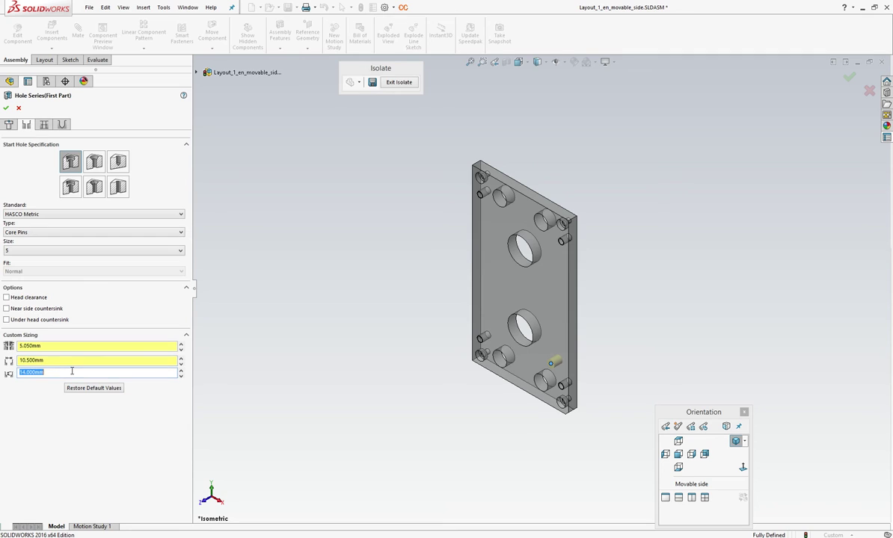
pyautogui.write('8')
pyautogui.press('Return')
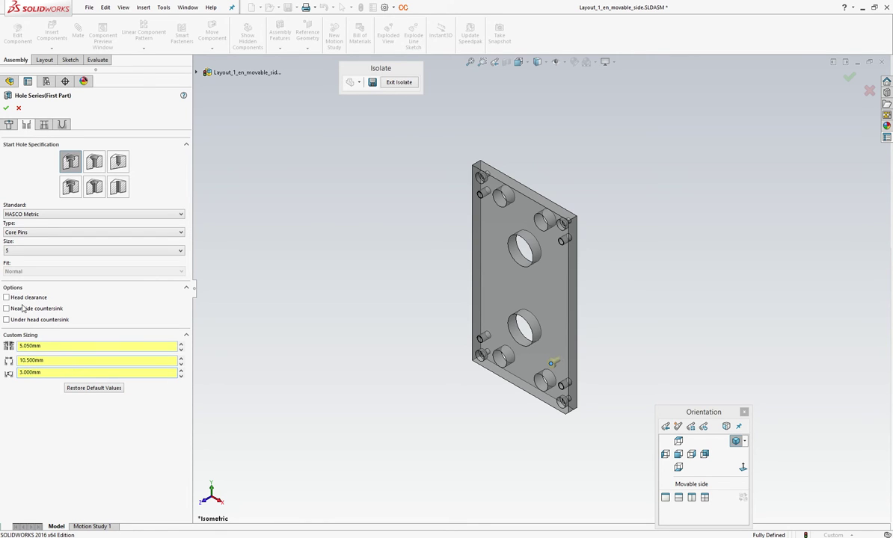
# - Add a 6 mm under-head countersink and select its angle value
pyautogui.click(7, 320)
pyautogui.write('8')
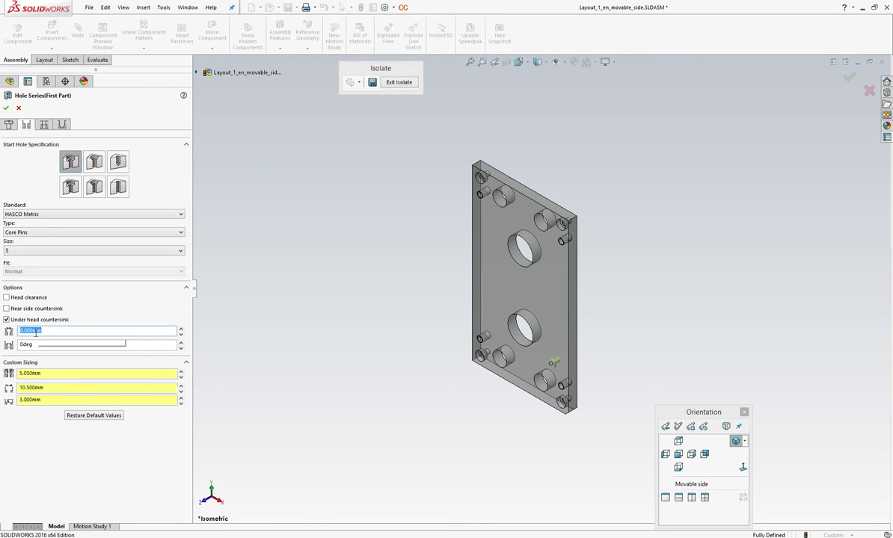
pyautogui.press('Return')
pyautogui.doubleClick(46, 344)
pyautogui.write('90')
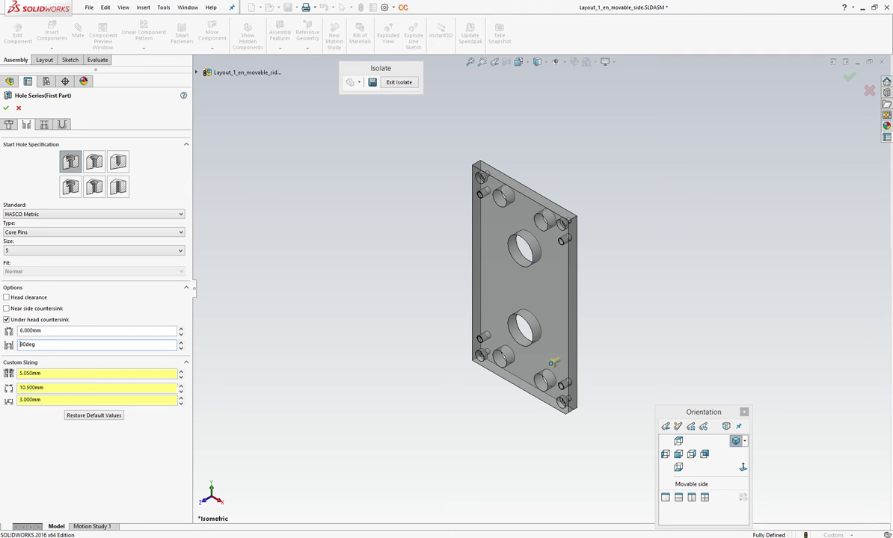
# - Set the middle holes to Core Pin Clearances size 5.5, independent of the start hole
pyautogui.click(44, 125)
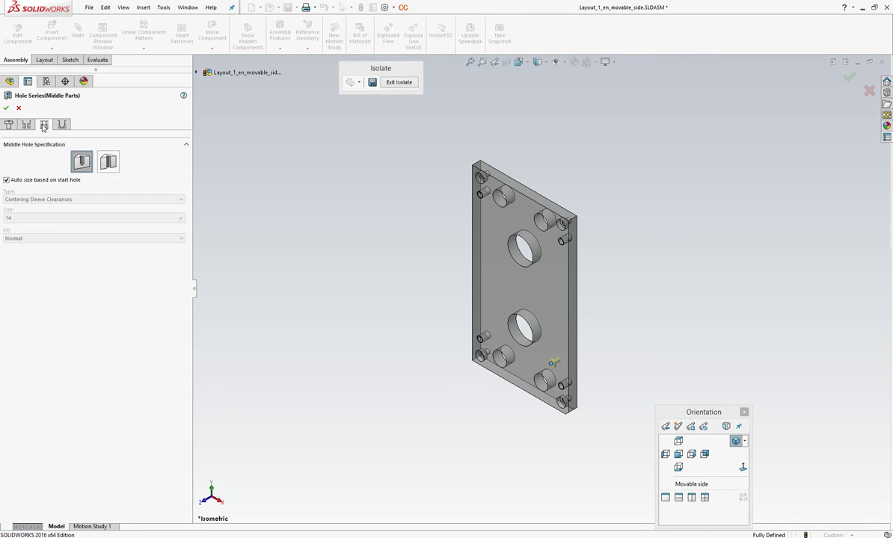
pyautogui.click(6, 180)
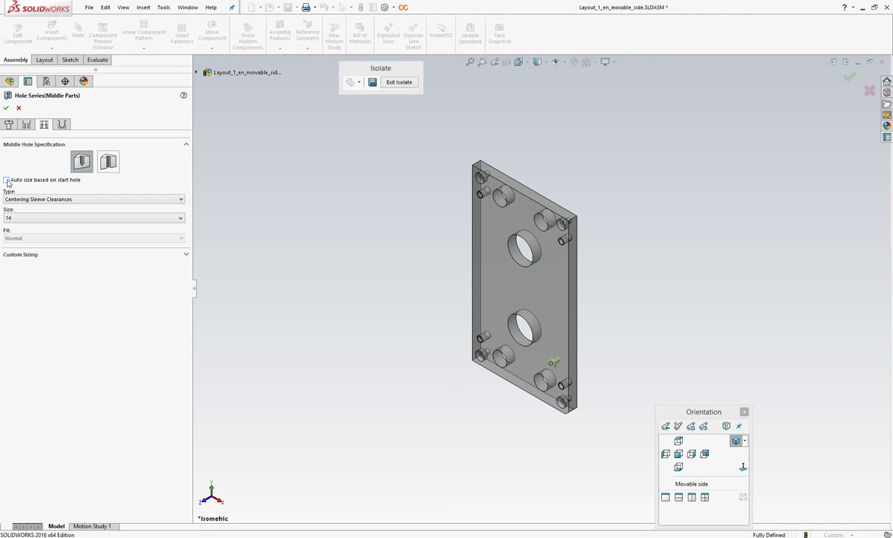
pyautogui.click(66, 200)
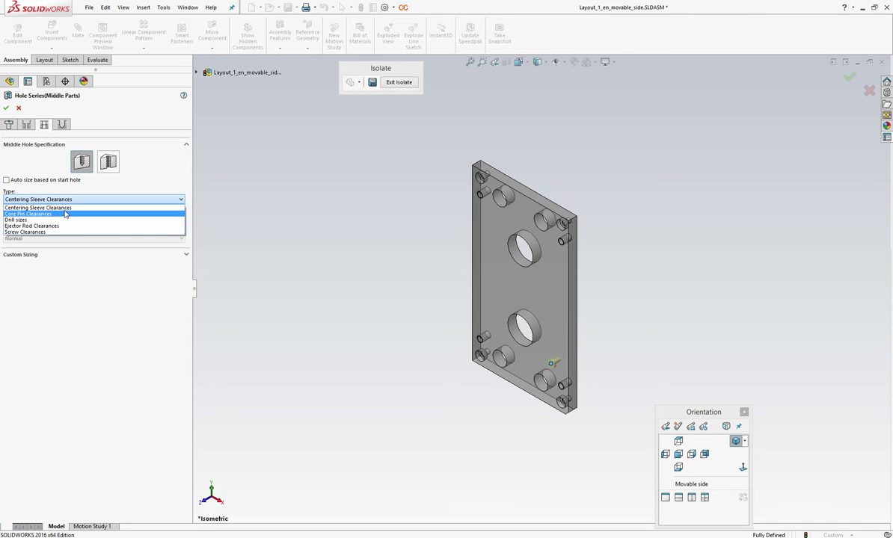
pyautogui.click(64, 214)
pyautogui.click(64, 218)
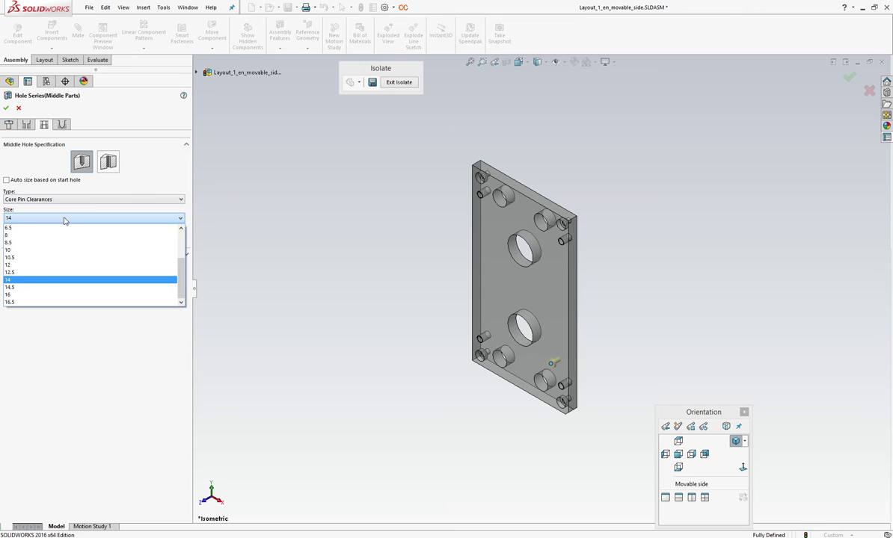
pyautogui.click(60, 258)
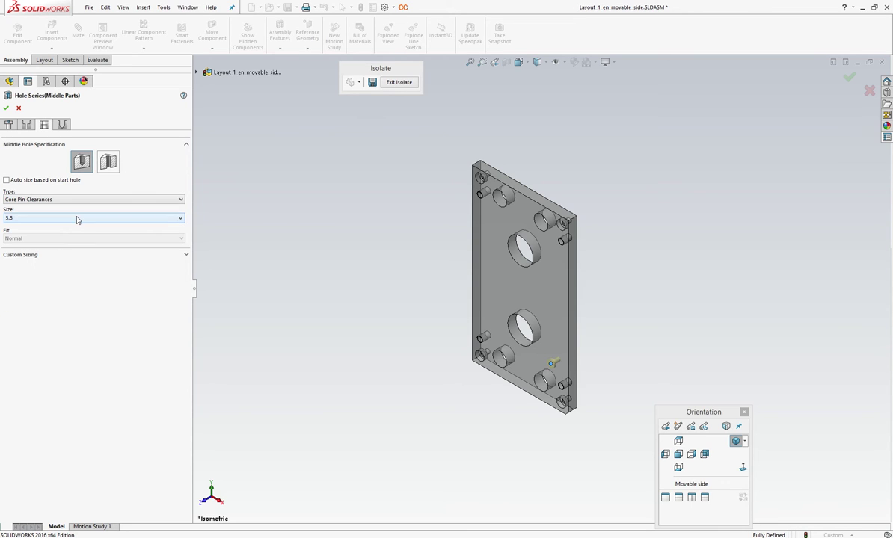
# - Make the end hole a plain core-pin clearance through hole, size 5
pyautogui.click(62, 125)
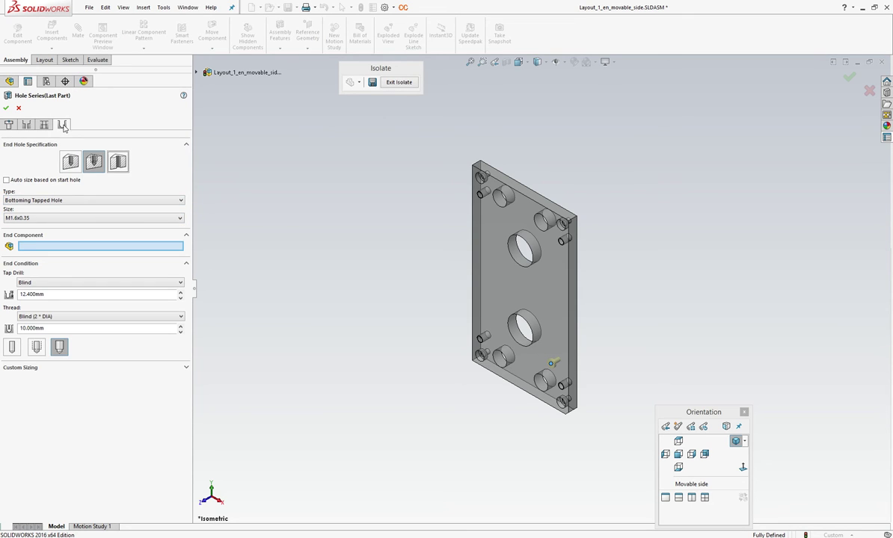
pyautogui.click(70, 164)
pyautogui.click(75, 200)
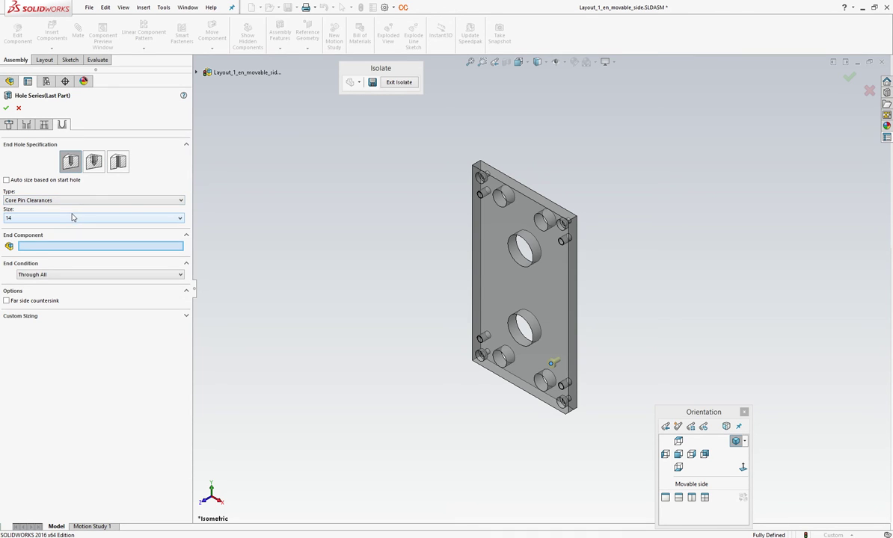
pyautogui.click(73, 217)
pyautogui.scroll(3, 69, 252)
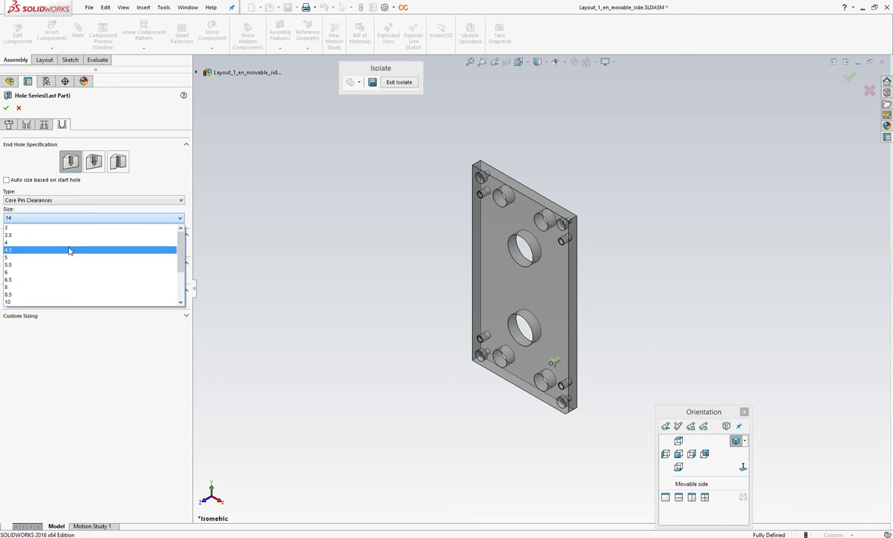
pyautogui.click(63, 260)
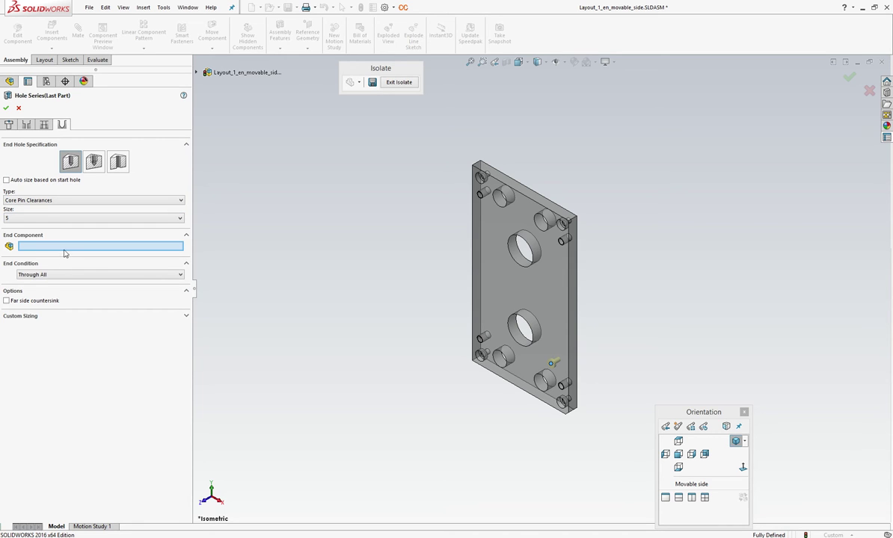
# - Exit isolation, choose the cavity plate as end component, and create the hole series
pyautogui.click(388, 86)
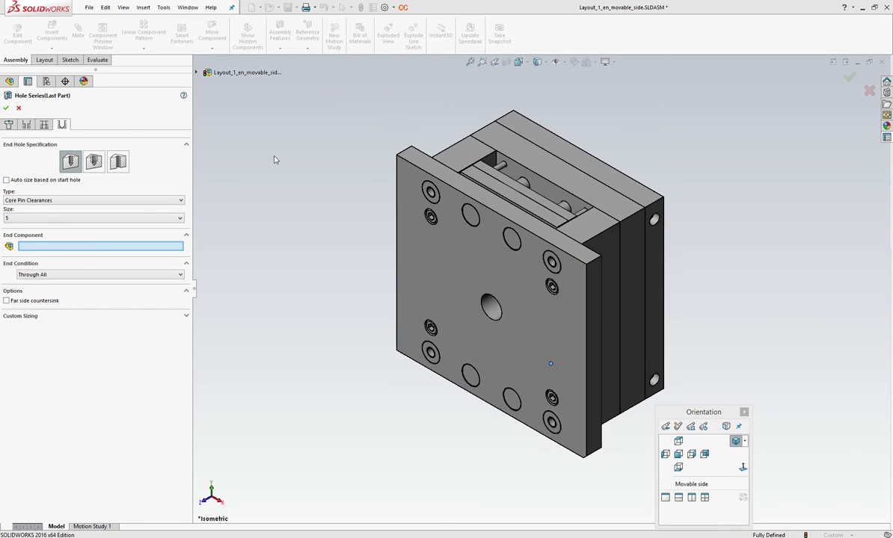
pyautogui.click(642, 194)
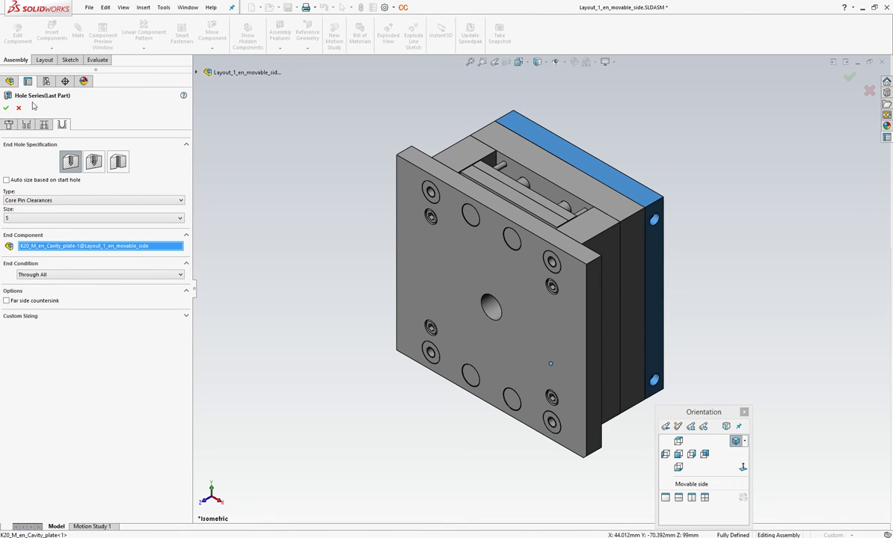
pyautogui.click(6, 109)
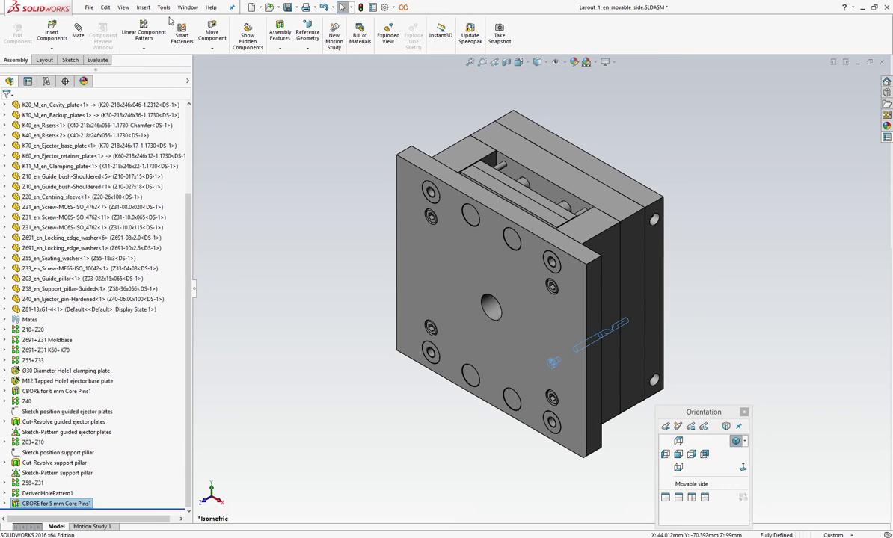
# - In My project, isolate the ejector retainer plate and view it from the Movable side
pyautogui.click(188, 7)
pyautogui.click(206, 105)
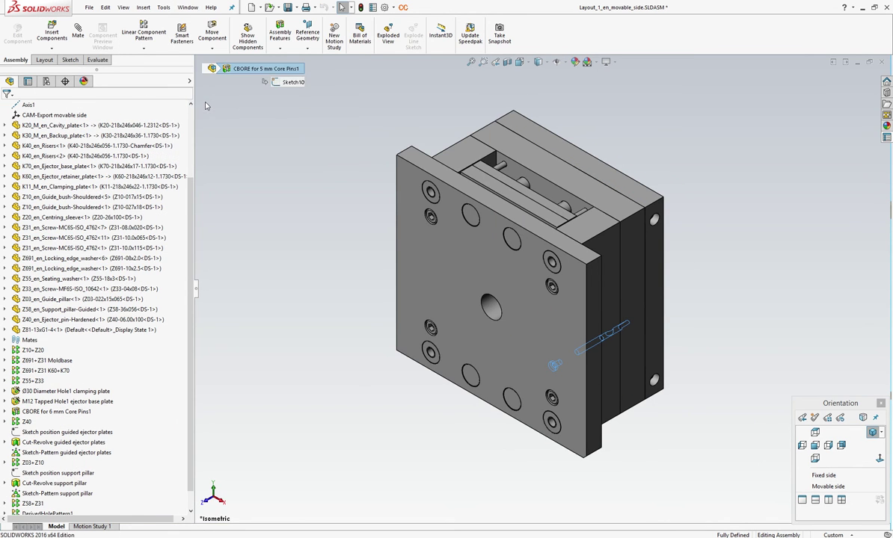
pyautogui.click(71, 248)
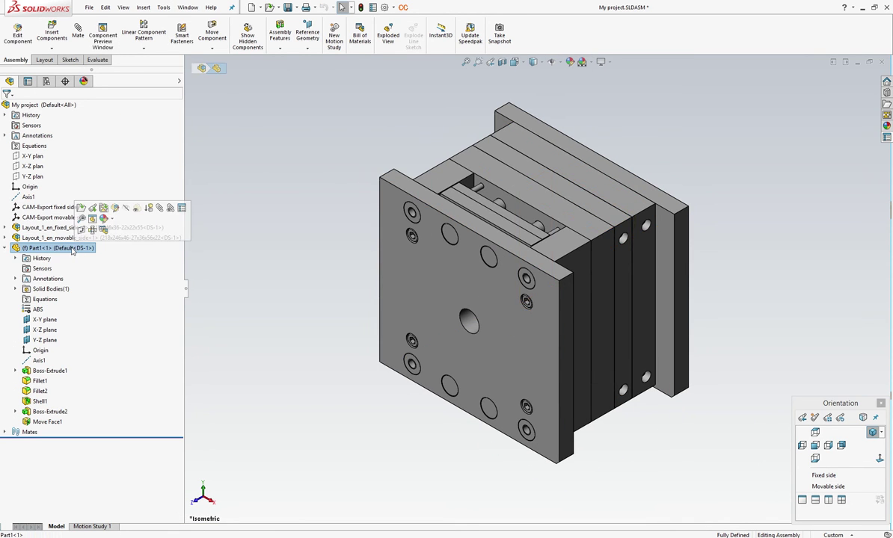
pyautogui.rightClick(500, 213)
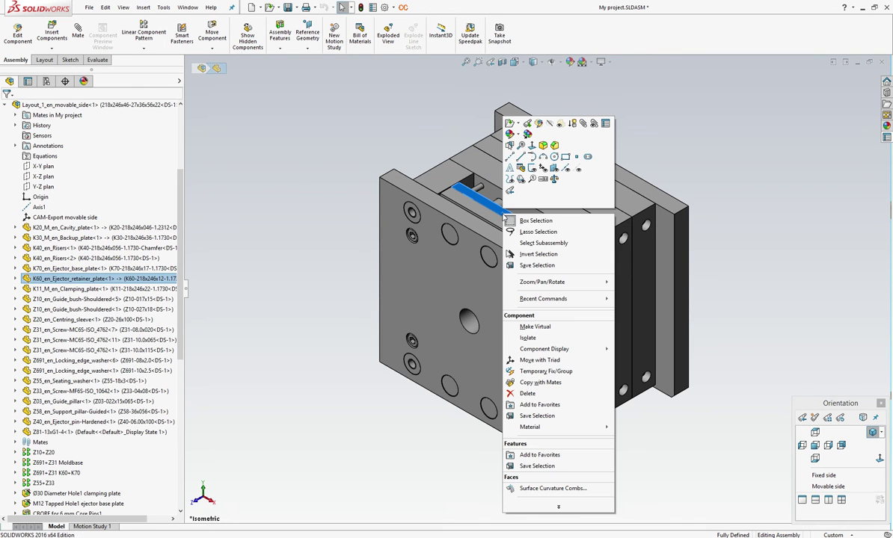
pyautogui.click(528, 337)
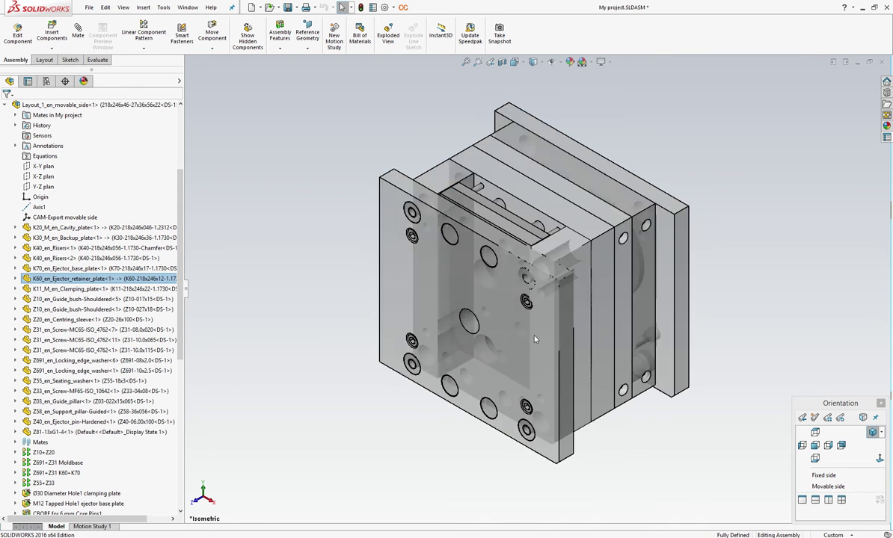
pyautogui.click(825, 487)
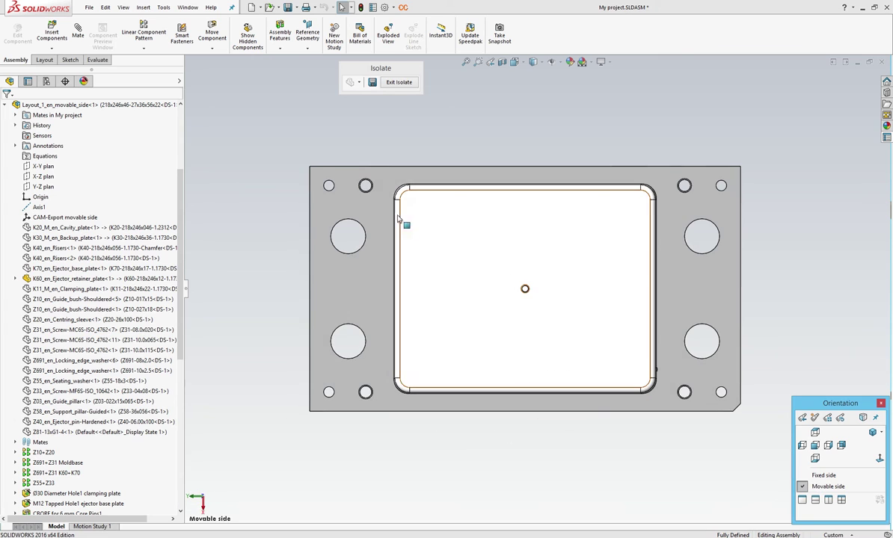
# - Expand the 5 mm core-pin hole feature and select its Sketch10
pyautogui.moveTo(181, 183); pyautogui.dragTo(158, 293)
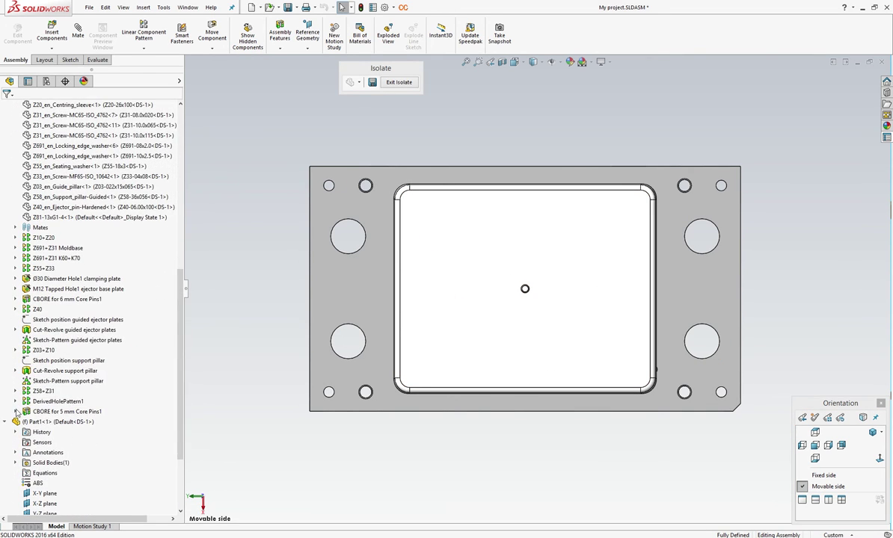
pyautogui.click(16, 411)
pyautogui.click(60, 422)
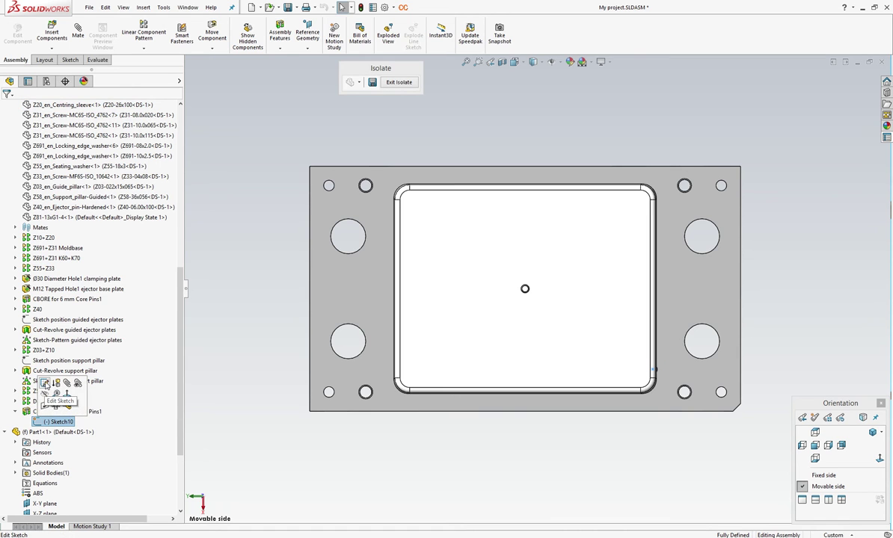
# - Edit Sketch10 and snap the hole point onto the pocket's corner arc end
pyautogui.click(45, 383)
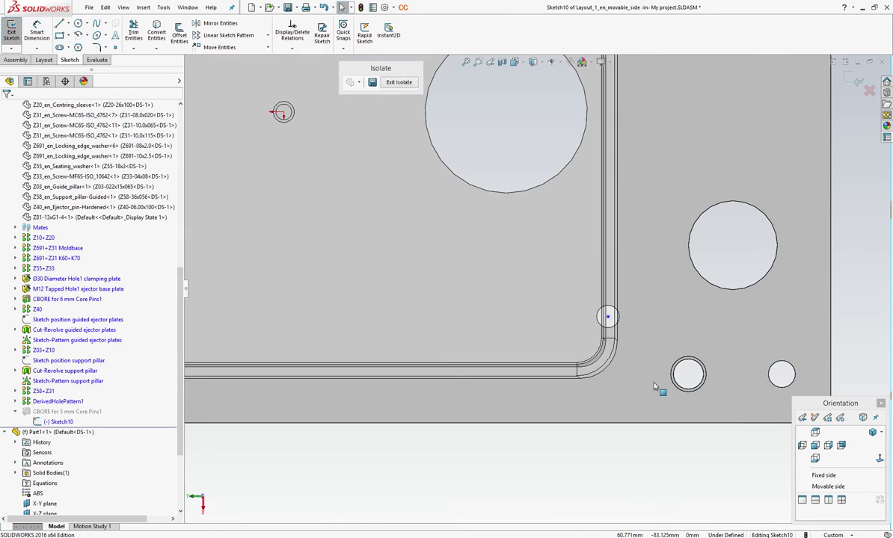
pyautogui.scroll(-5, 619, 347)
pyautogui.click(600, 293)
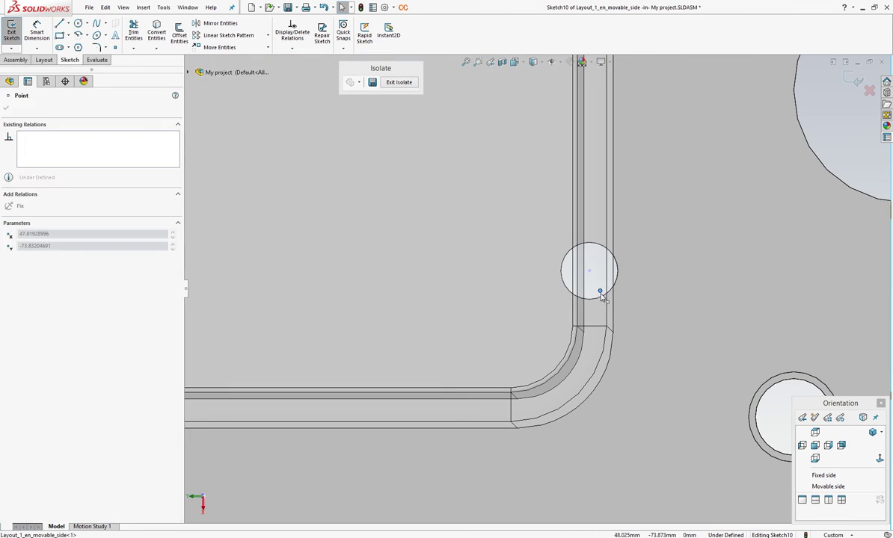
pyautogui.moveTo(602, 296); pyautogui.dragTo(613, 338)
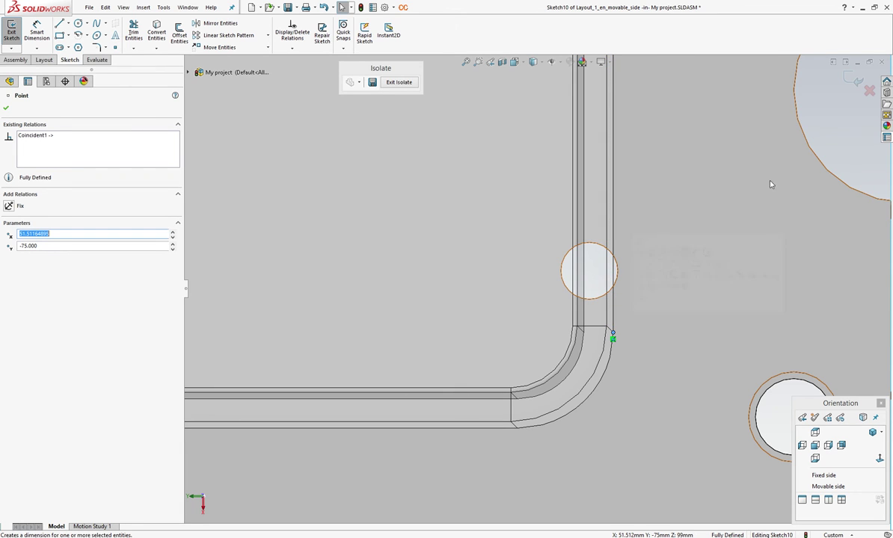
# - Add sketch points at corner arc ends and pocket-edge midpoints on the first pocket sides
pyautogui.rightClick(744, 144)
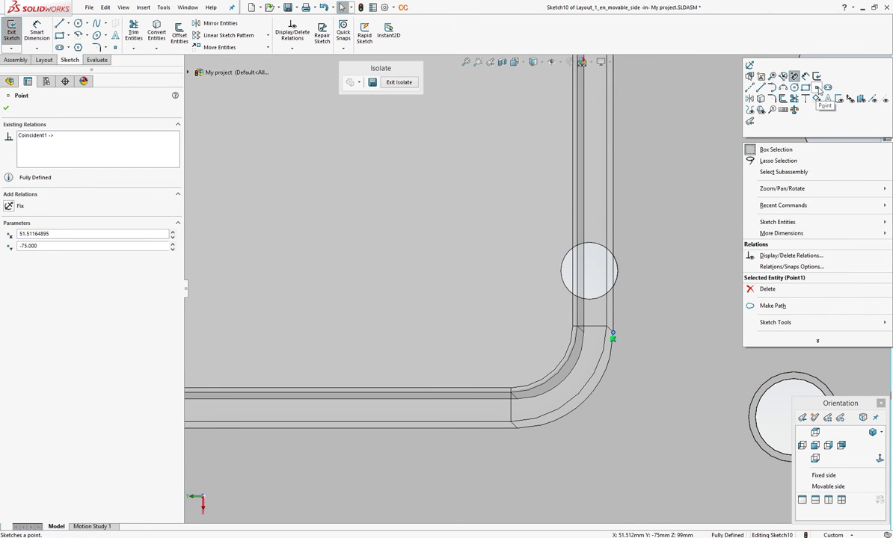
pyautogui.click(709, 245)
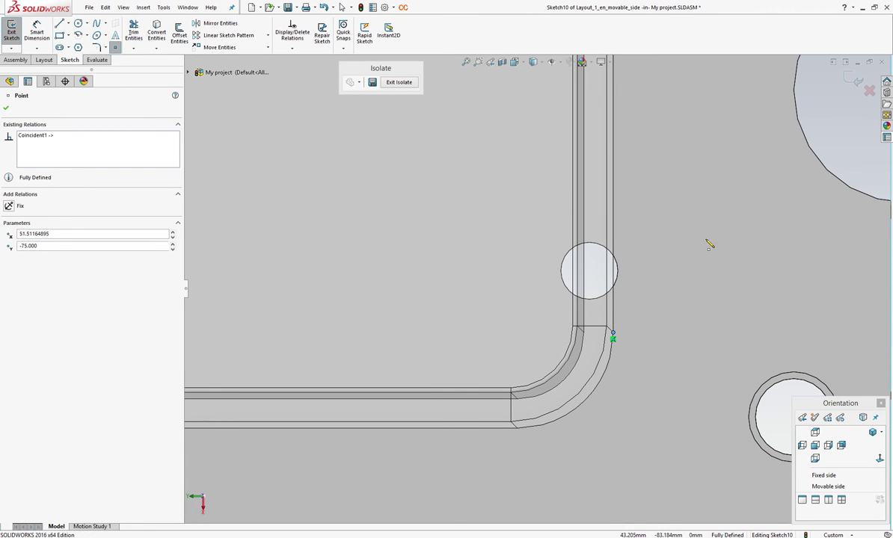
pyautogui.click(516, 430)
pyautogui.scroll(3, 533, 389)
pyautogui.scroll(3, 479, 344)
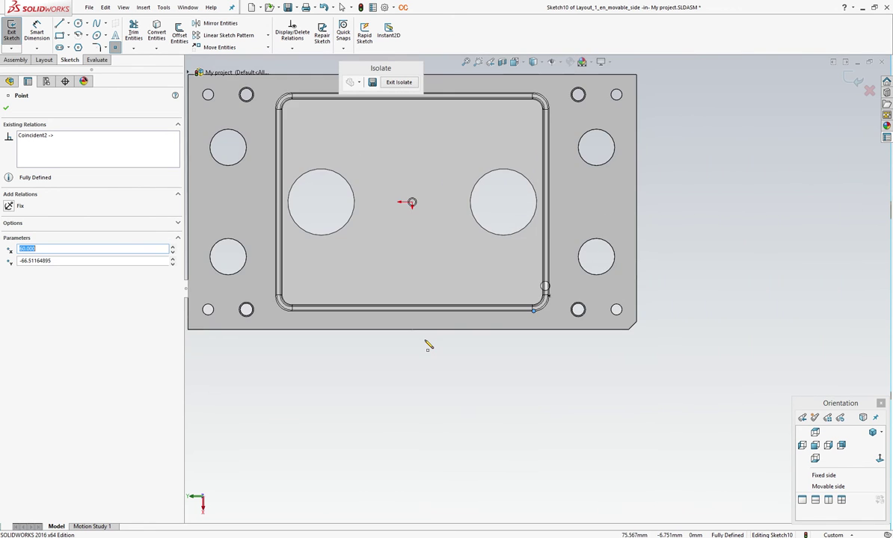
pyautogui.scroll(-6, 434, 314)
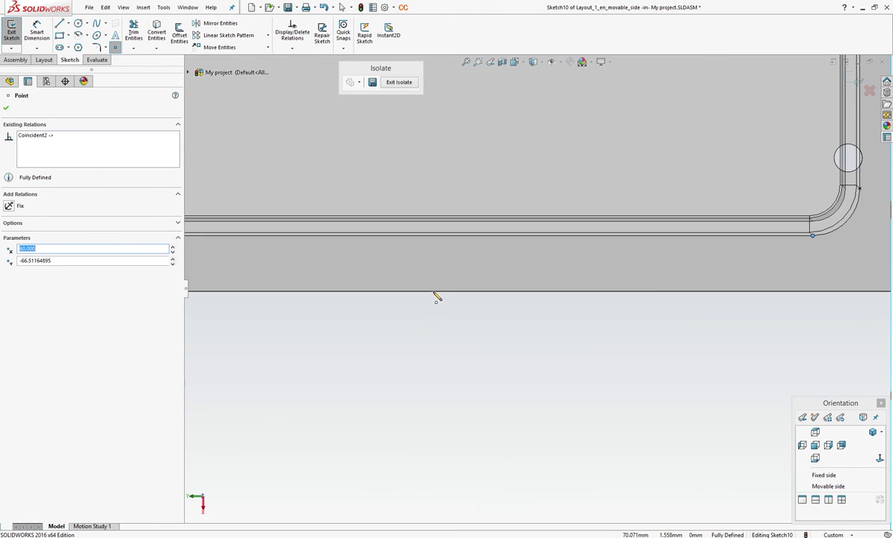
pyautogui.click(441, 236)
pyautogui.scroll(4, 419, 300)
pyautogui.scroll(-2, 447, 273)
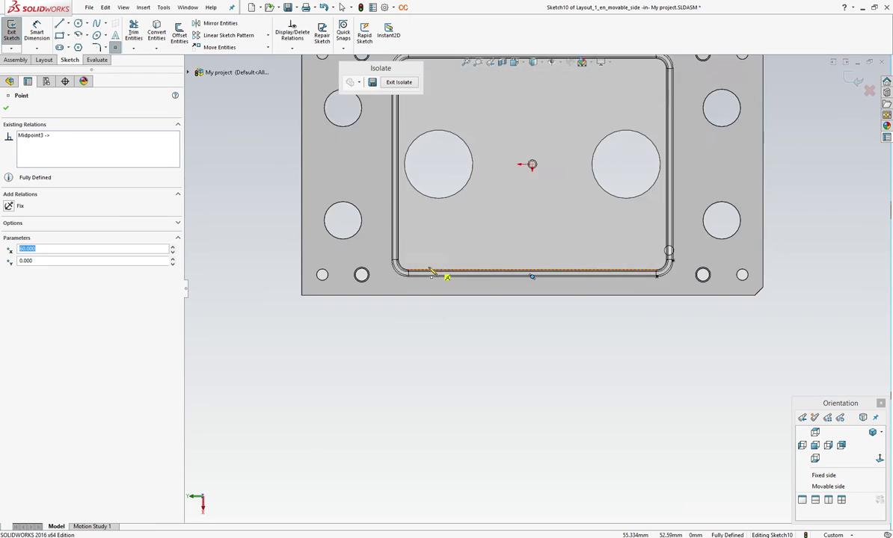
pyautogui.scroll(-3, 426, 282)
pyautogui.scroll(-1, 426, 284)
pyautogui.click(447, 330)
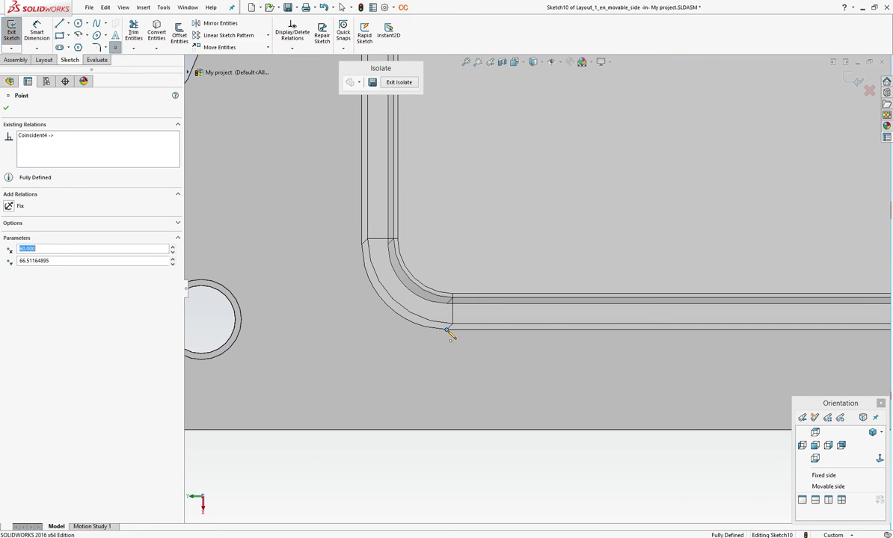
pyautogui.click(361, 245)
pyautogui.scroll(4, 460, 275)
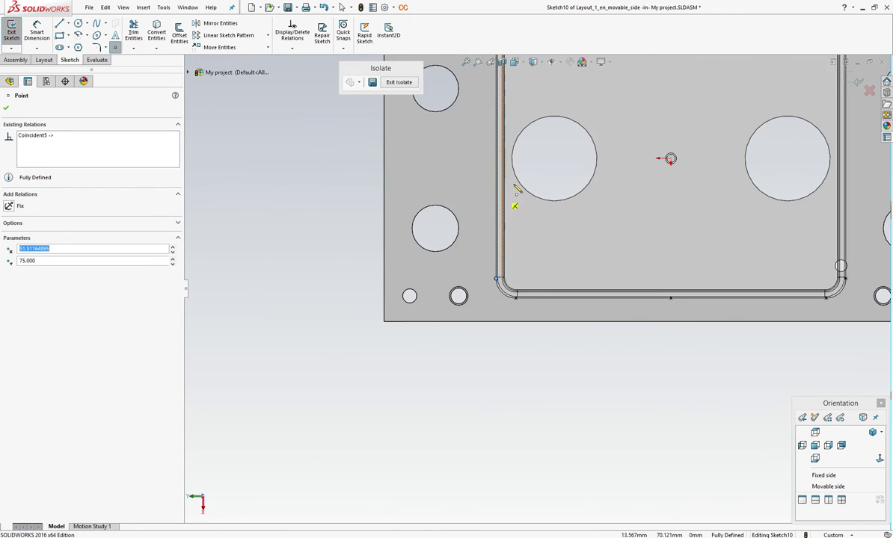
pyautogui.scroll(-3, 669, 158)
pyautogui.scroll(-2, 471, 247)
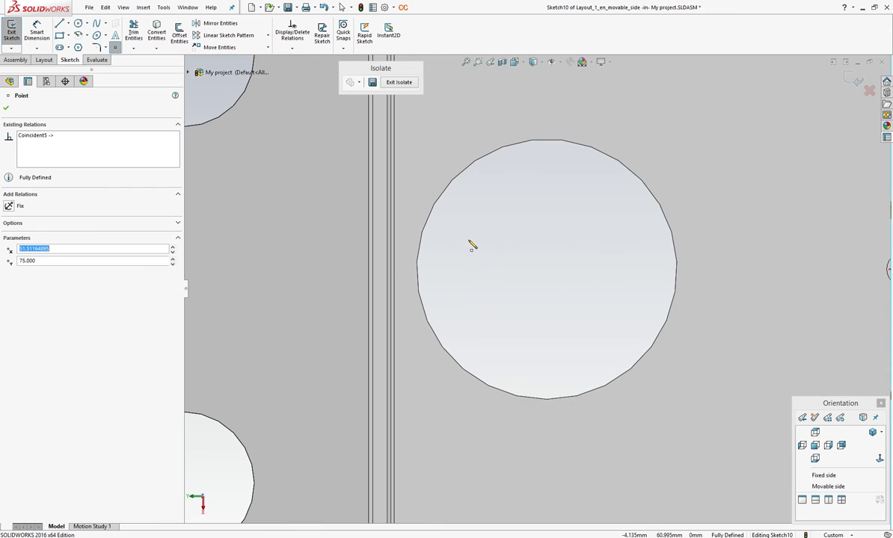
pyautogui.click(368, 270)
# - Add the remaining arc-end and midpoint points, ending at the line's midpoint (0, -75)
pyautogui.scroll(4, 453, 262)
pyautogui.scroll(-3, 475, 116)
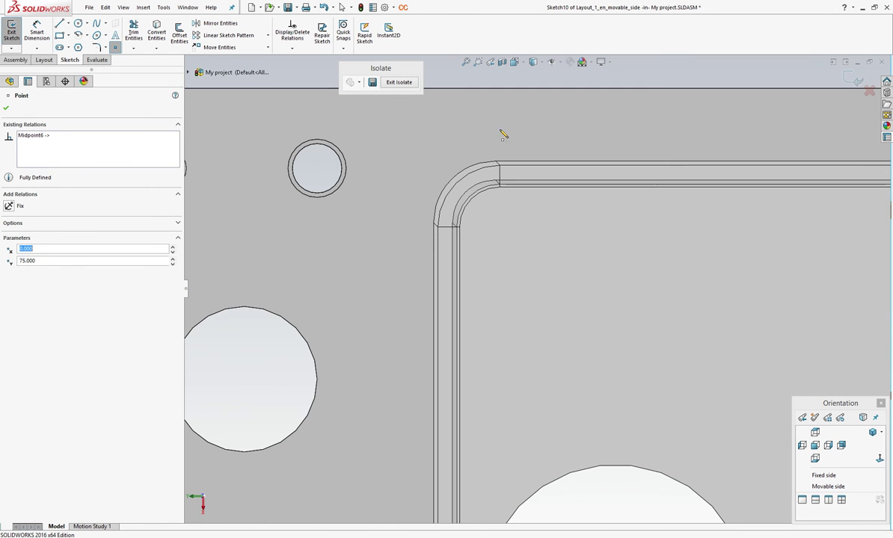
pyautogui.click(434, 223)
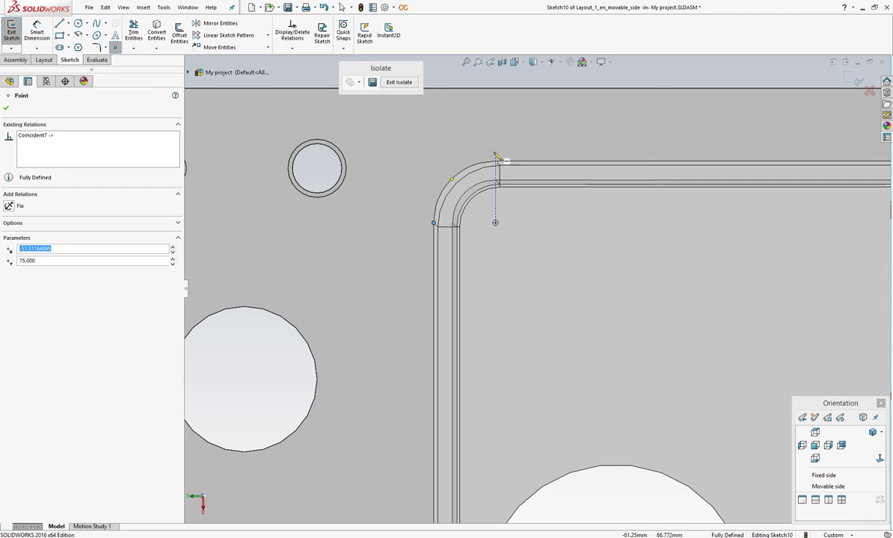
pyautogui.click(499, 163)
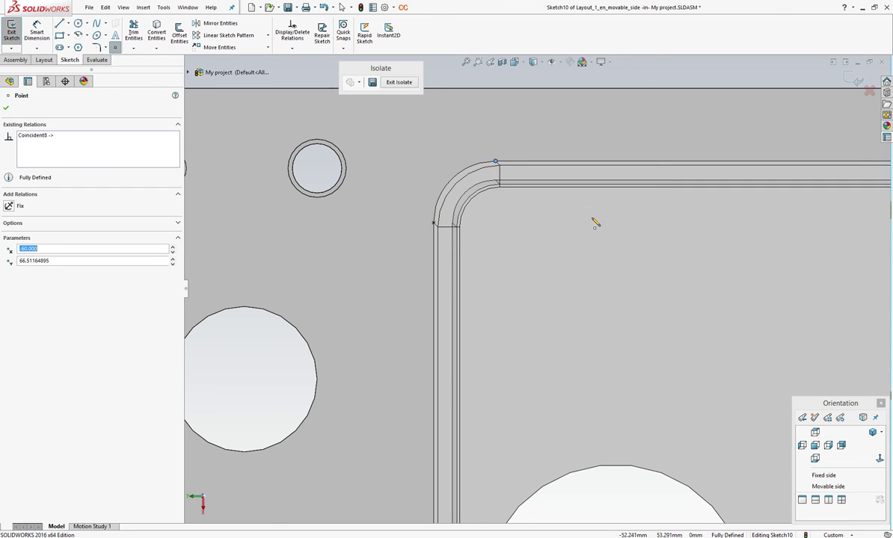
pyautogui.scroll(3, 613, 225)
pyautogui.scroll(-5, 703, 270)
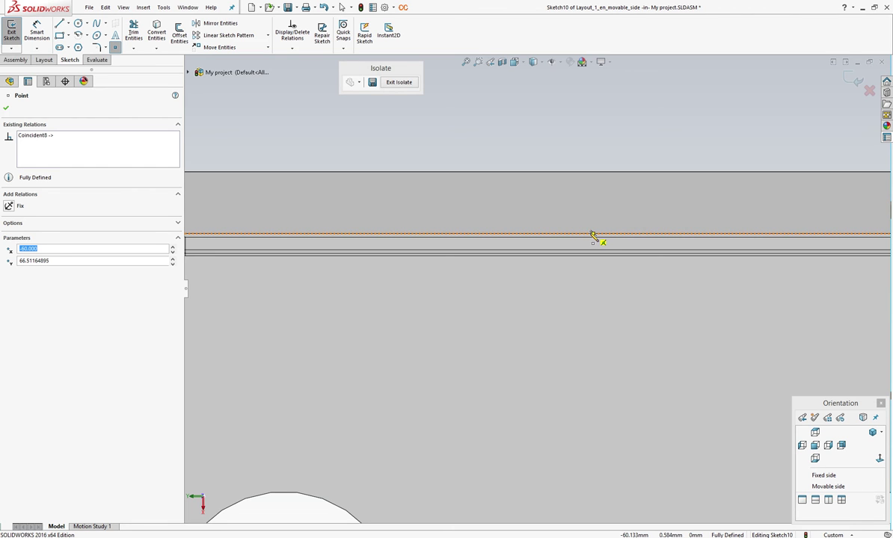
pyautogui.click(591, 234)
pyautogui.scroll(3, 619, 246)
pyautogui.scroll(-3, 658, 308)
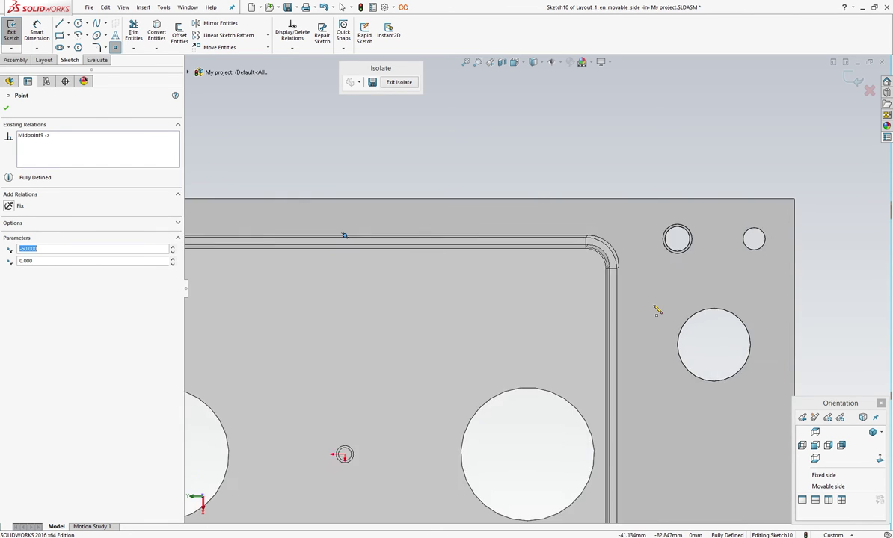
pyautogui.scroll(-3, 566, 208)
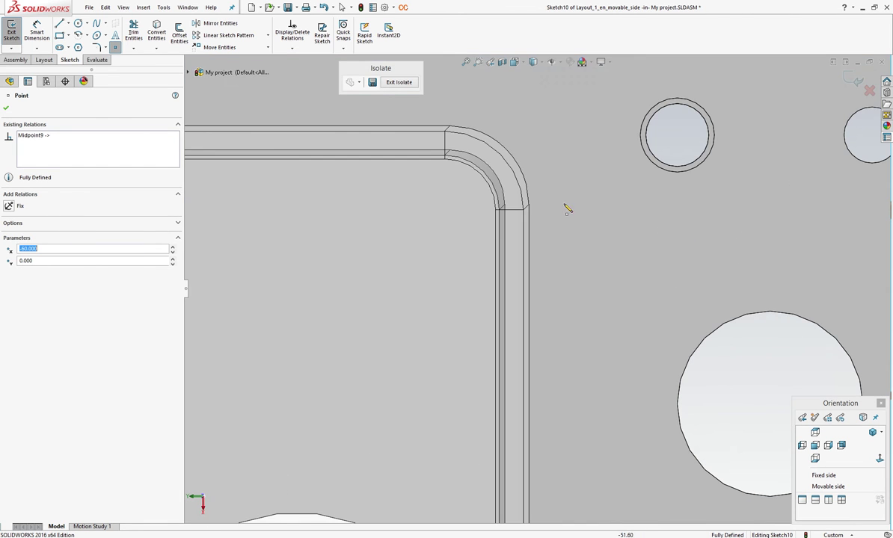
pyautogui.click(450, 127)
pyautogui.click(529, 204)
pyautogui.scroll(3, 553, 232)
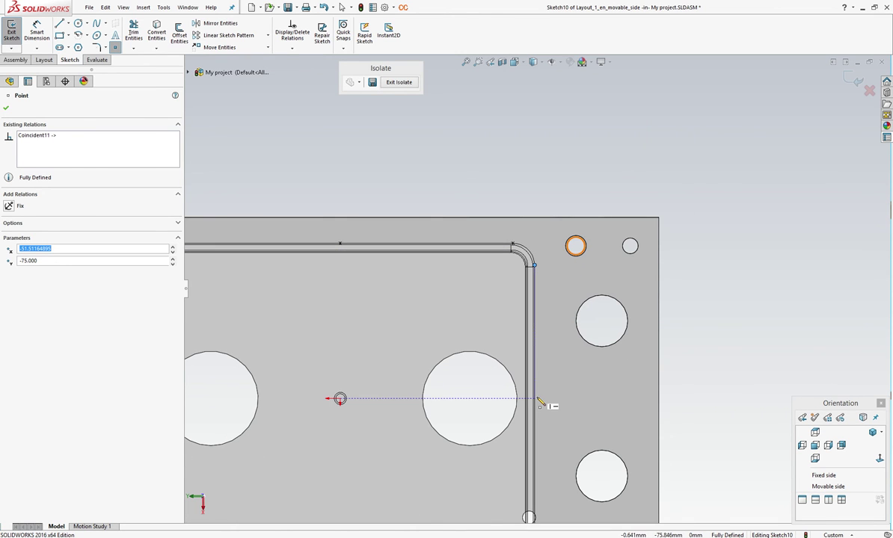
pyautogui.click(534, 399)
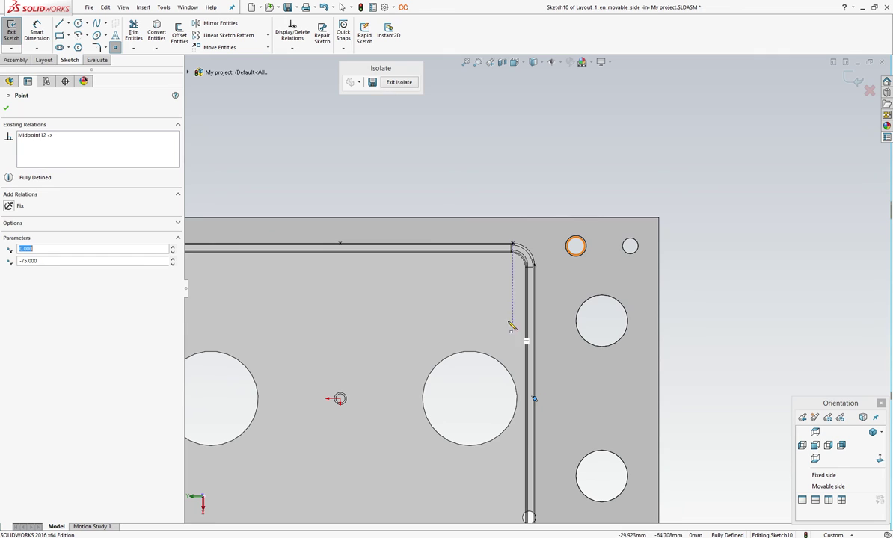
# - Close Sketch10, restore the whole isometric assembly, and stop editing the plate in context
pyautogui.click(360, 7)
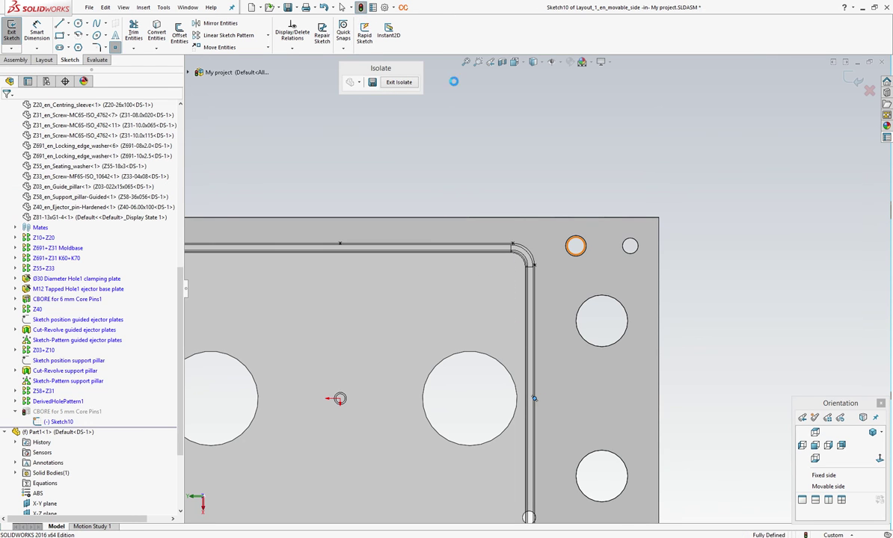
pyautogui.hotkey('ctrl', '7')
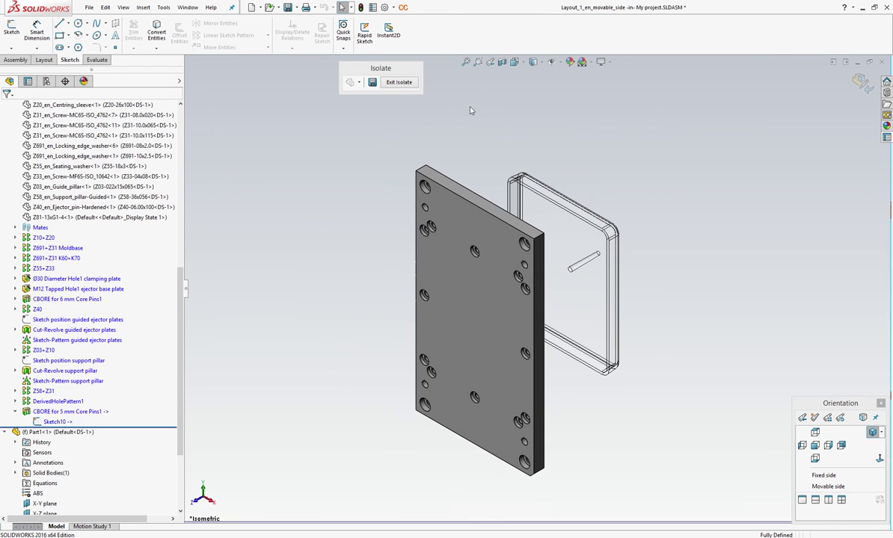
pyautogui.click(403, 84)
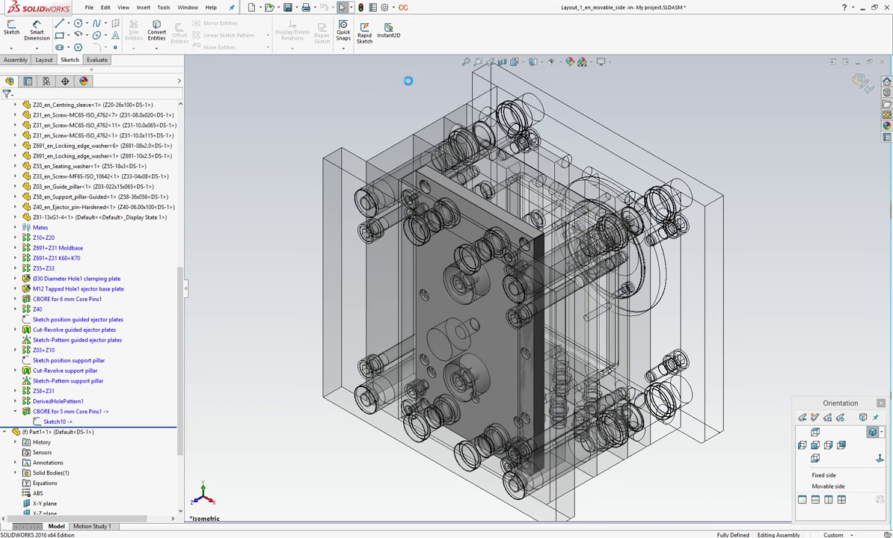
pyautogui.click(15, 60)
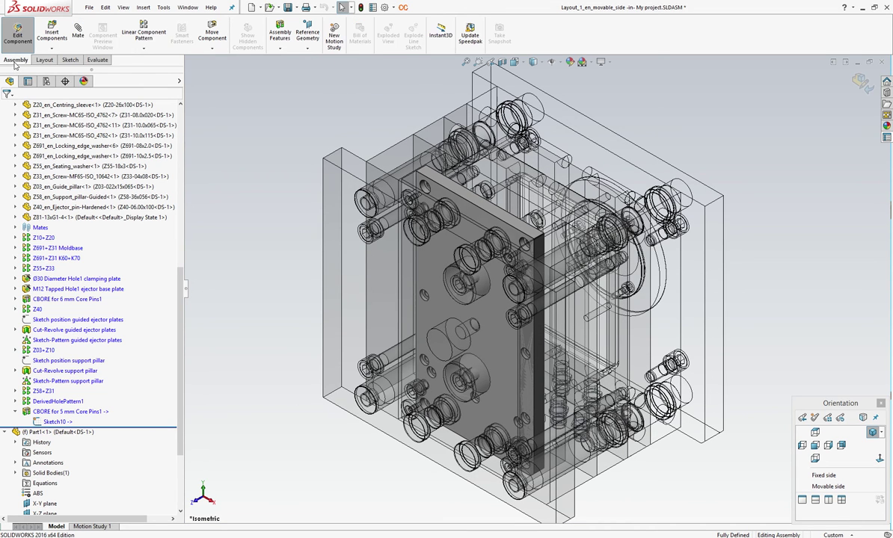
pyautogui.click(16, 39)
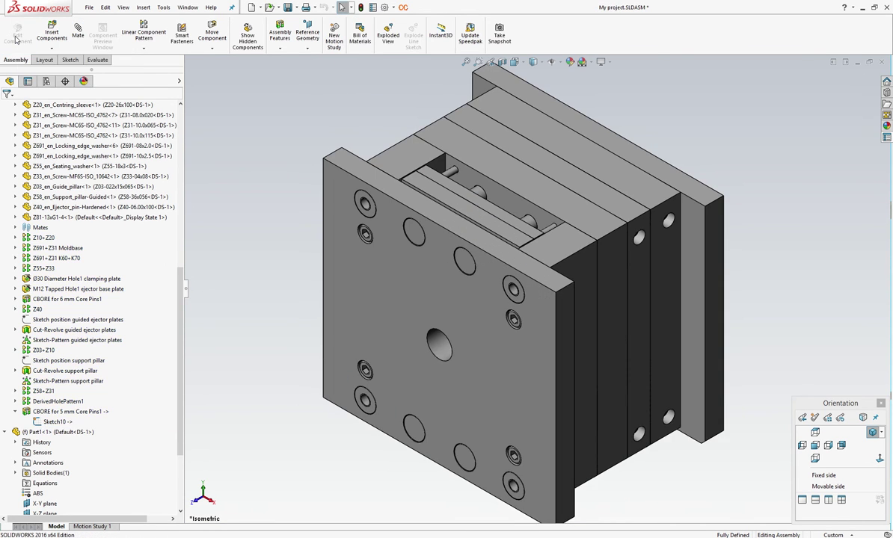
# - Collapse the feature tree to top-level items and list the open documents
pyautogui.moveTo(178, 278); pyautogui.dragTo(172, 132)
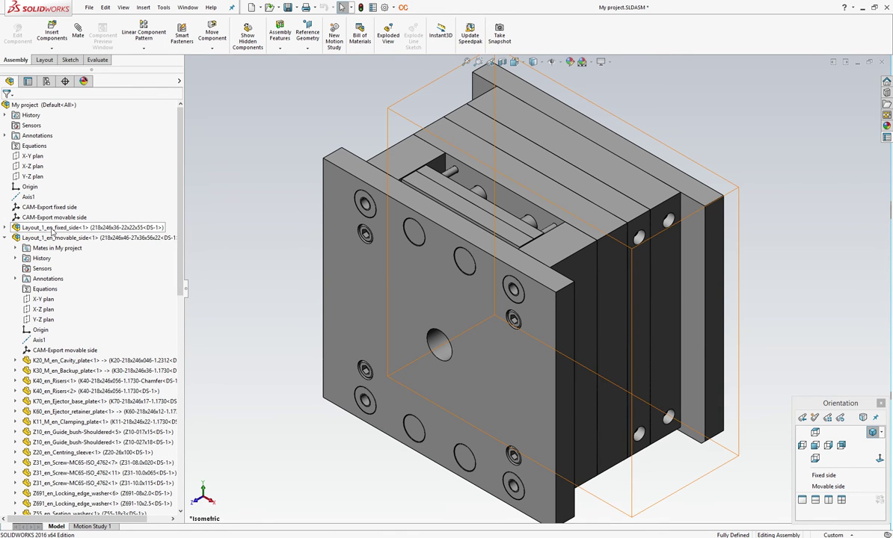
pyautogui.rightClick(51, 228)
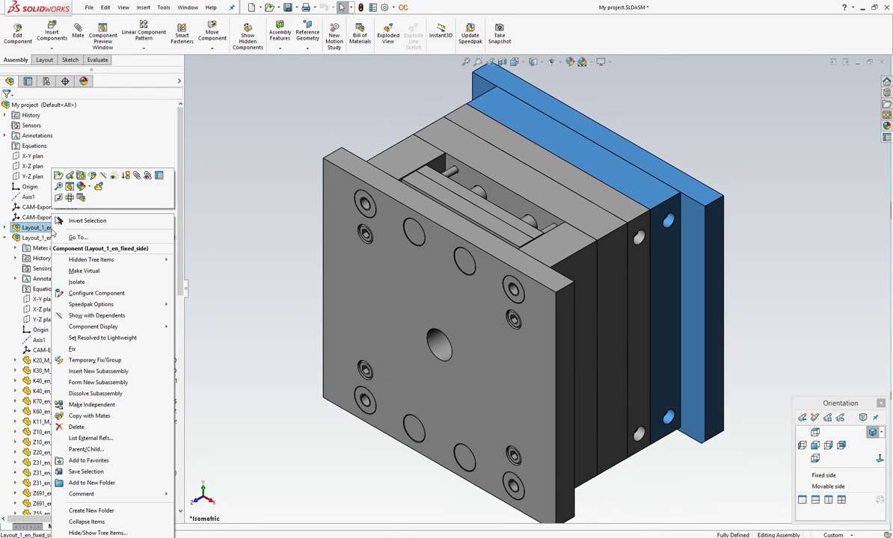
pyautogui.click(82, 522)
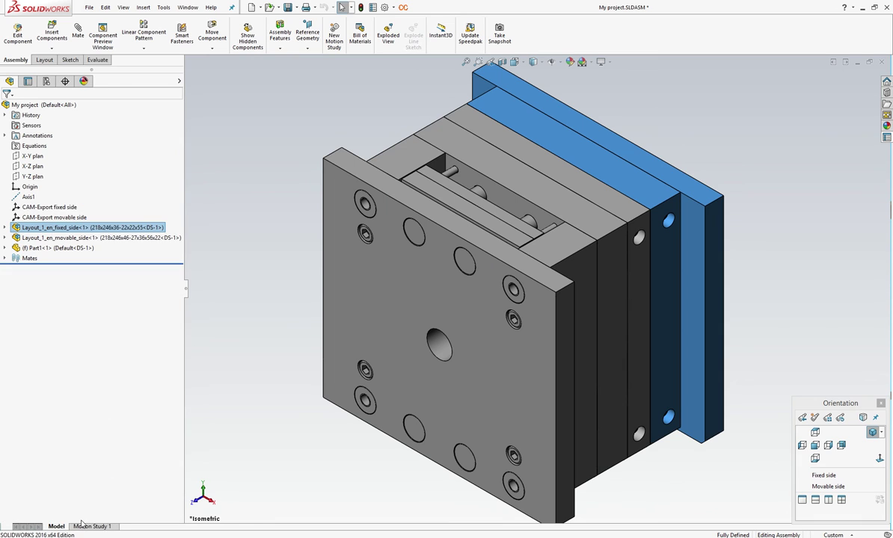
pyautogui.click(237, 142)
pyautogui.click(181, 12)
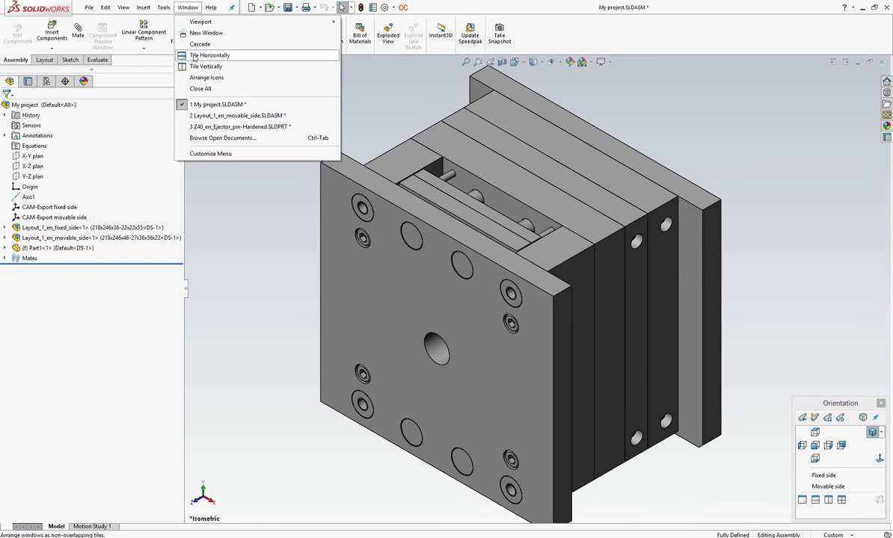
# - Switch to Layout_1_en_movable_side, set Movable side then Isometric view, and isolate the ejector retainer plate
pyautogui.click(201, 117)
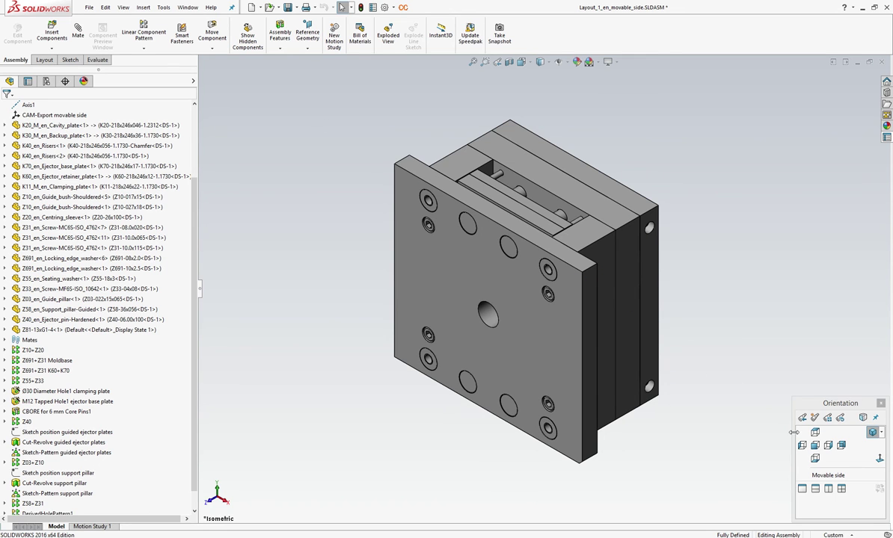
pyautogui.click(824, 475)
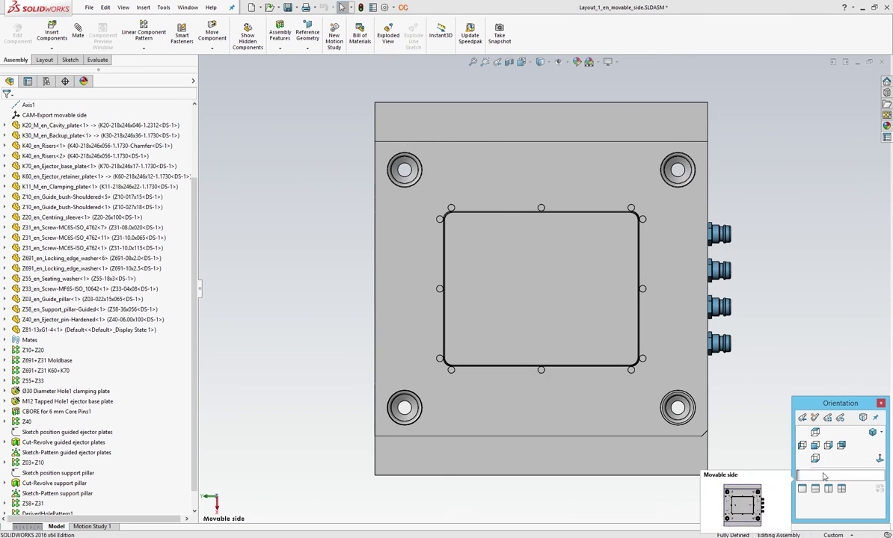
pyautogui.click(871, 437)
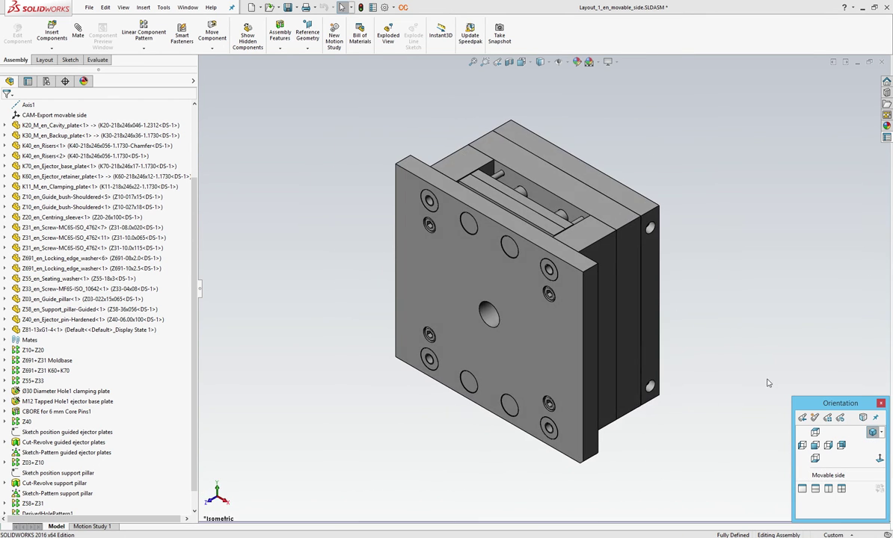
pyautogui.click(545, 214)
pyautogui.rightClick(545, 215)
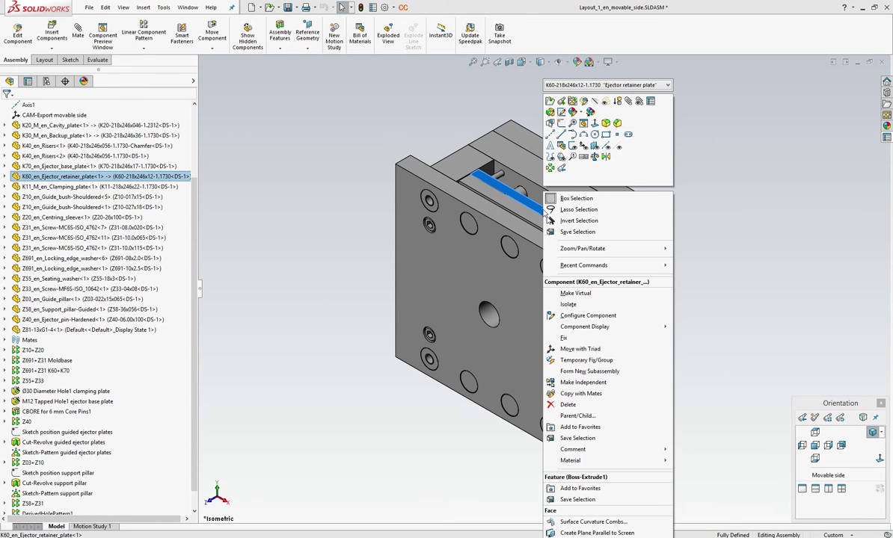
pyautogui.click(572, 304)
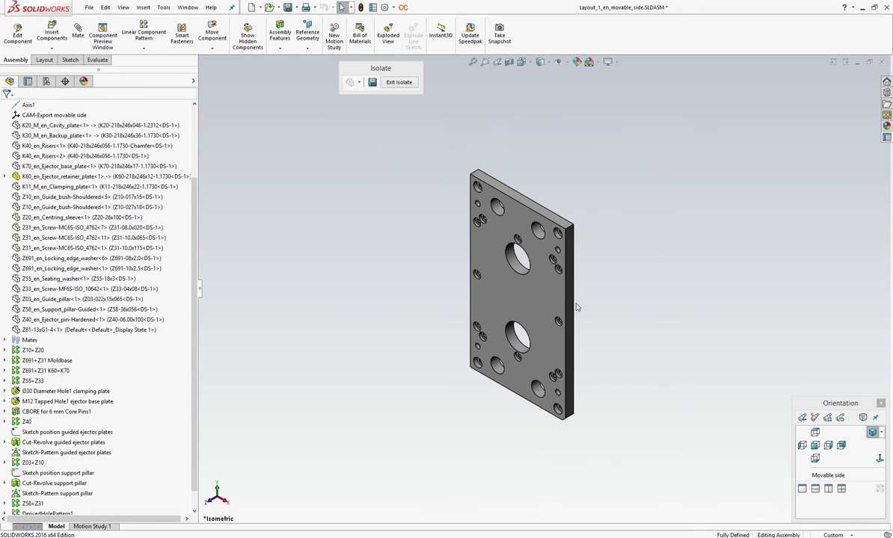
# - Insert a Z40_en_Ejector_pin-Hardened component into the movable-side assembly
pyautogui.click(52, 48)
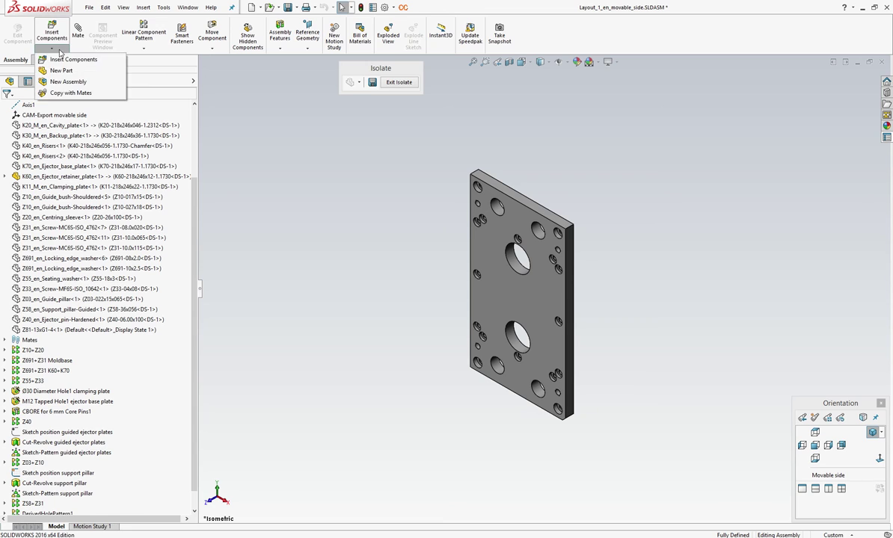
pyautogui.click(61, 60)
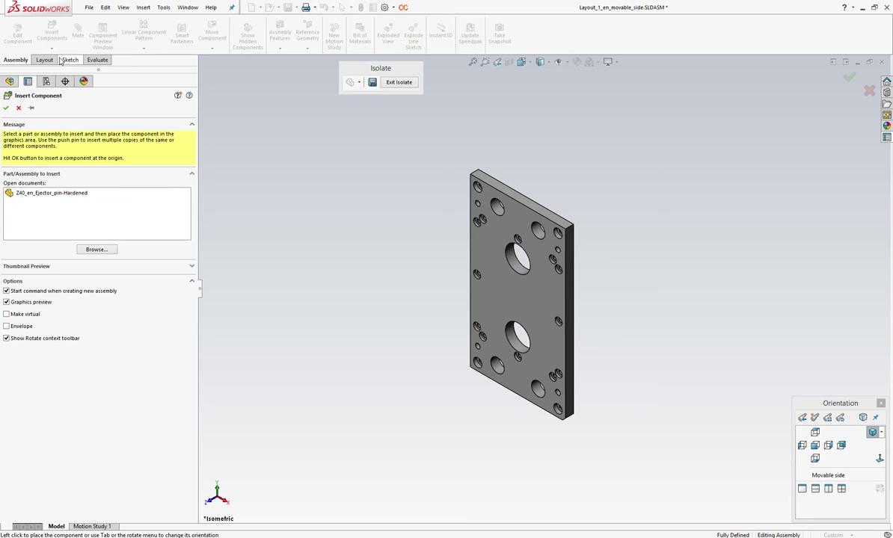
pyautogui.click(13, 193)
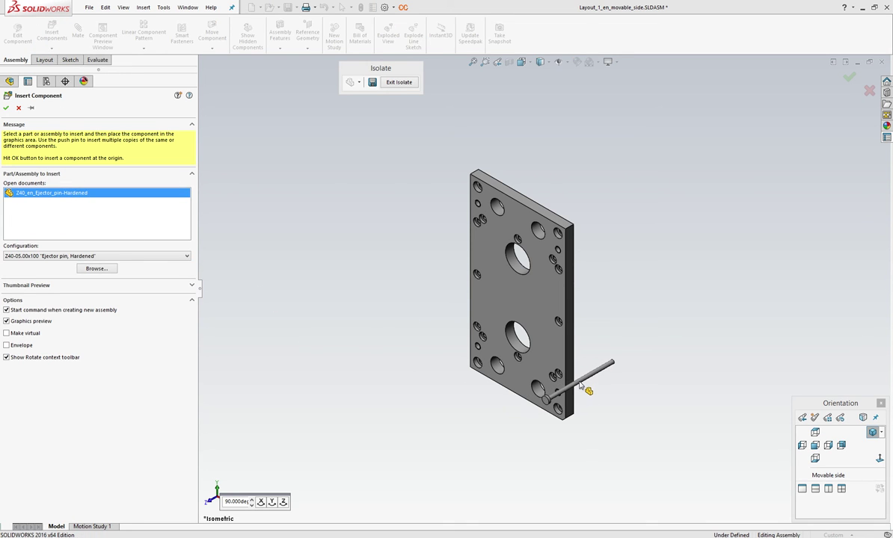
pyautogui.click(579, 391)
pyautogui.scroll(-3, 556, 363)
pyautogui.scroll(-2, 556, 363)
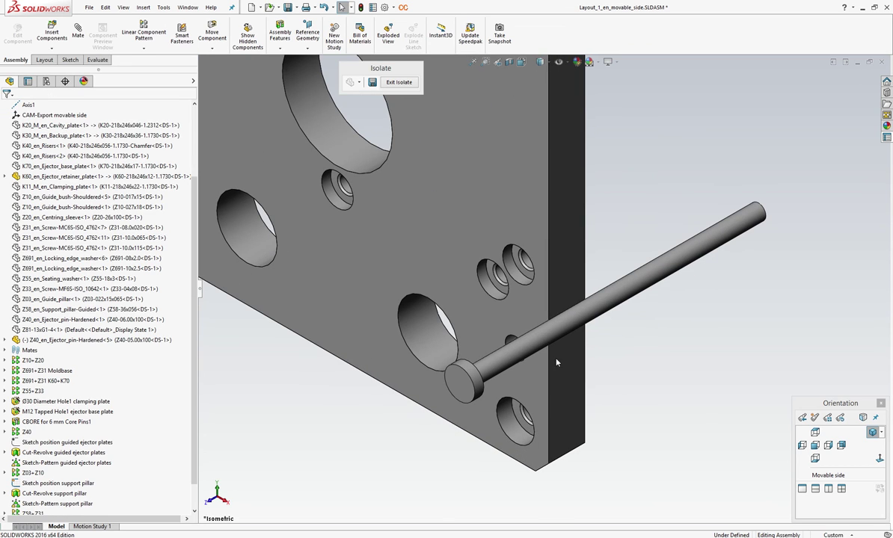
# - Drag the pin by its head edge into the upper counterbore hole on the retainer plate
pyautogui.click(472, 352)
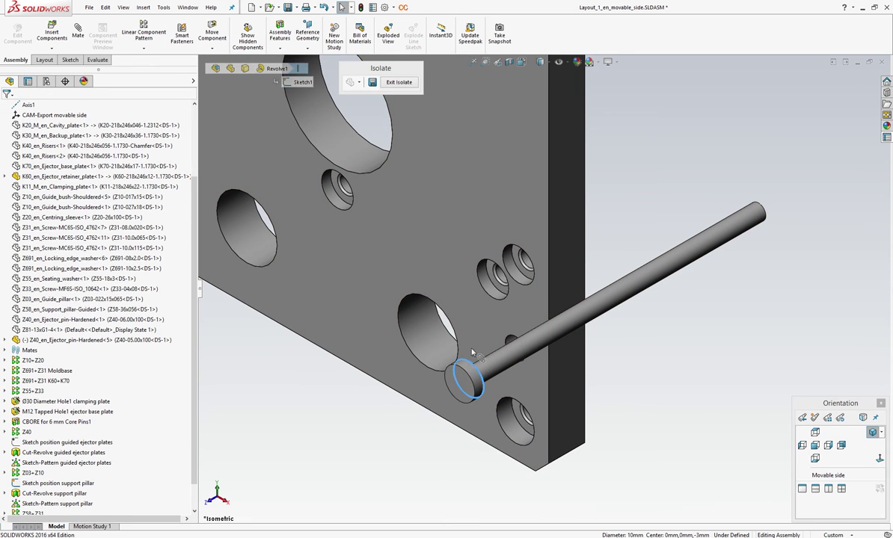
pyautogui.moveTo(472, 352); pyautogui.dragTo(489, 269)
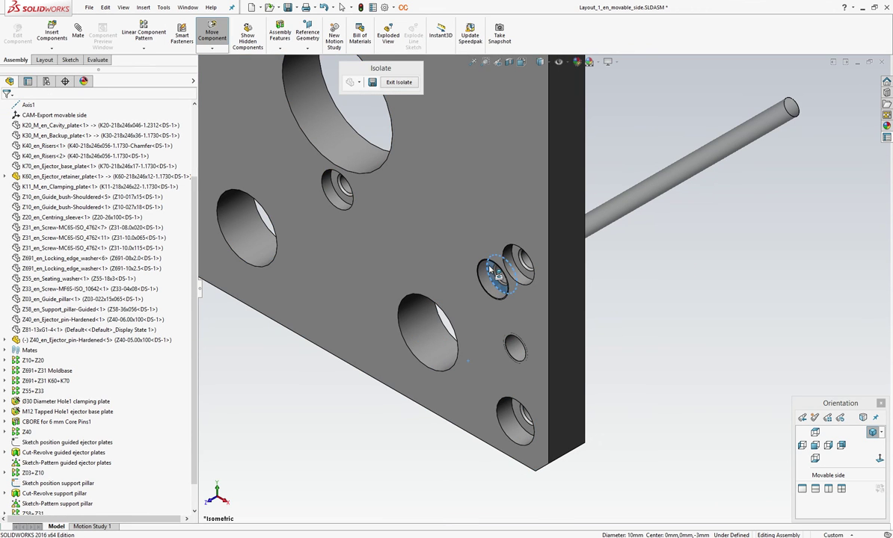
pyautogui.click(607, 215)
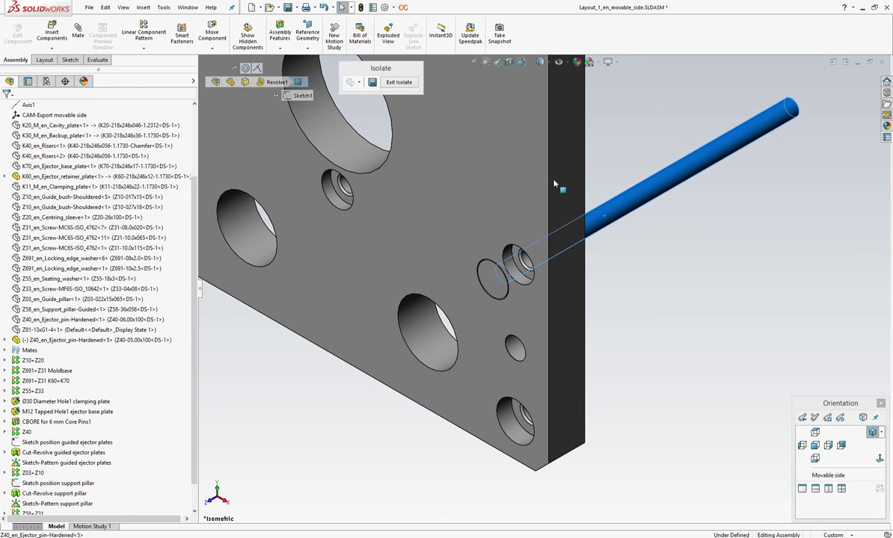
pyautogui.click(143, 51)
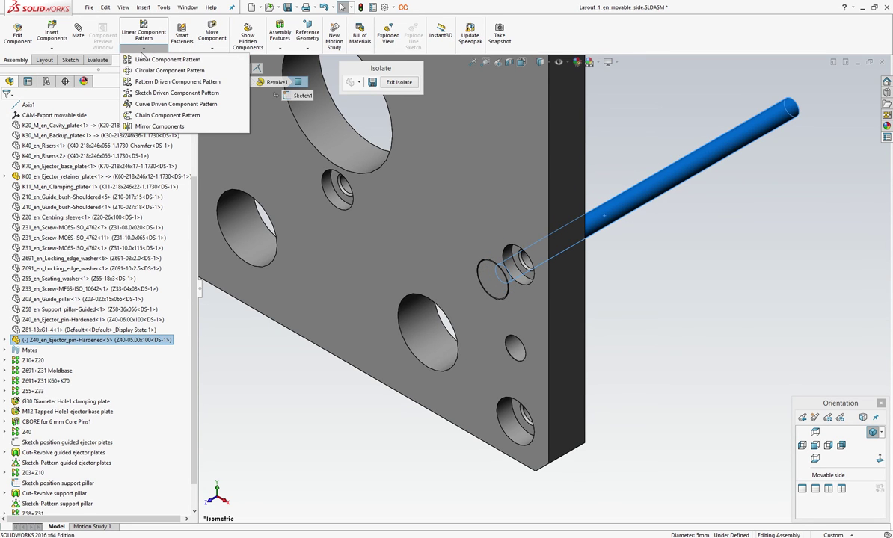
# - Pattern the ejector pin driven by the CBORE for 5 mm Core Pins1 holes
pyautogui.click(135, 81)
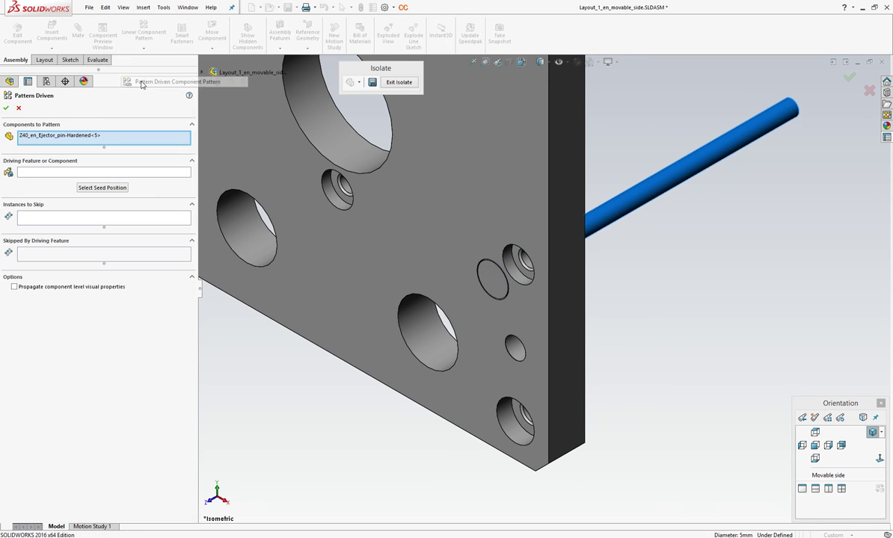
pyautogui.click(130, 173)
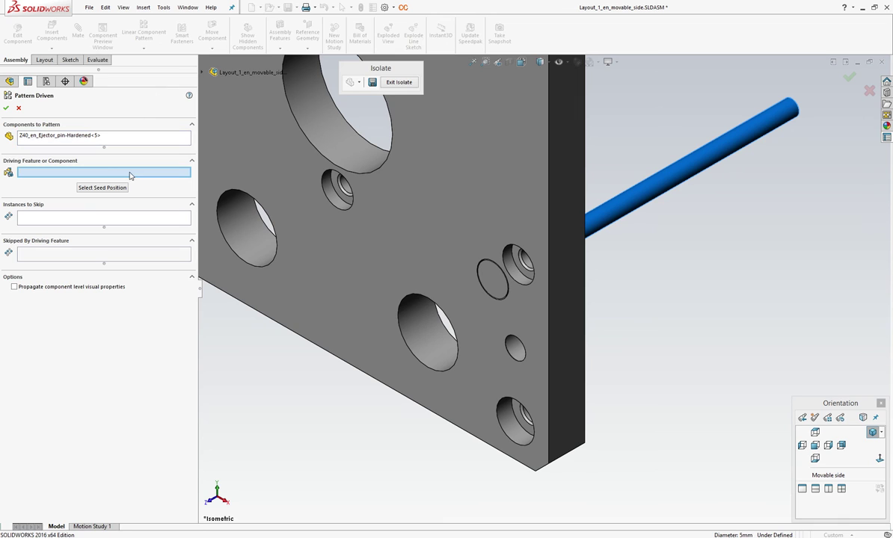
pyautogui.click(515, 258)
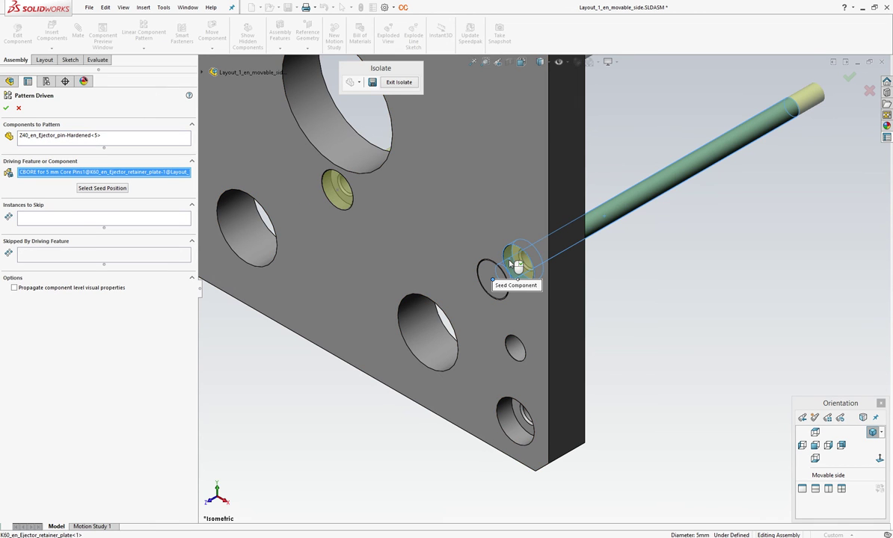
pyautogui.click(6, 108)
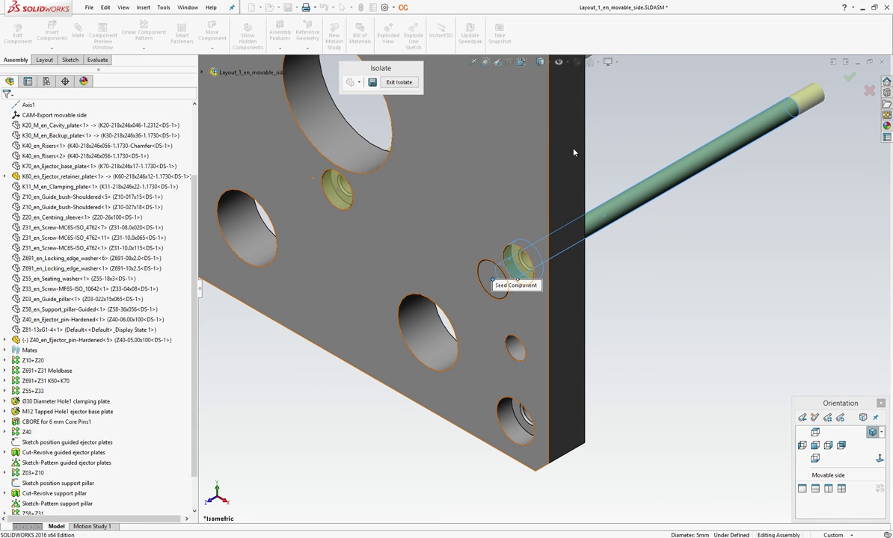
# - Inspect the patterned pins, restore the full assembly isometrically, and list open documents
pyautogui.click(830, 474)
pyautogui.moveTo(723, 411); pyautogui.dragTo(602, 329, button='middle')
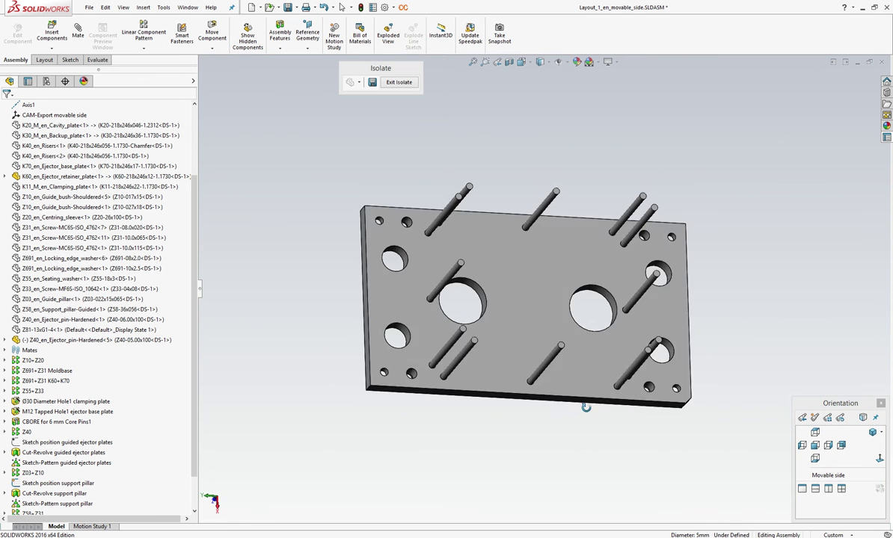
pyautogui.click(872, 433)
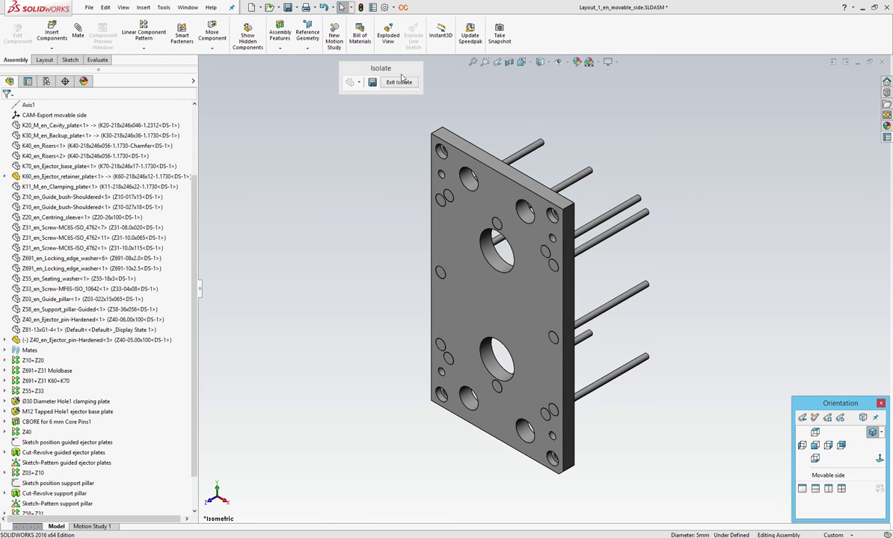
pyautogui.click(400, 81)
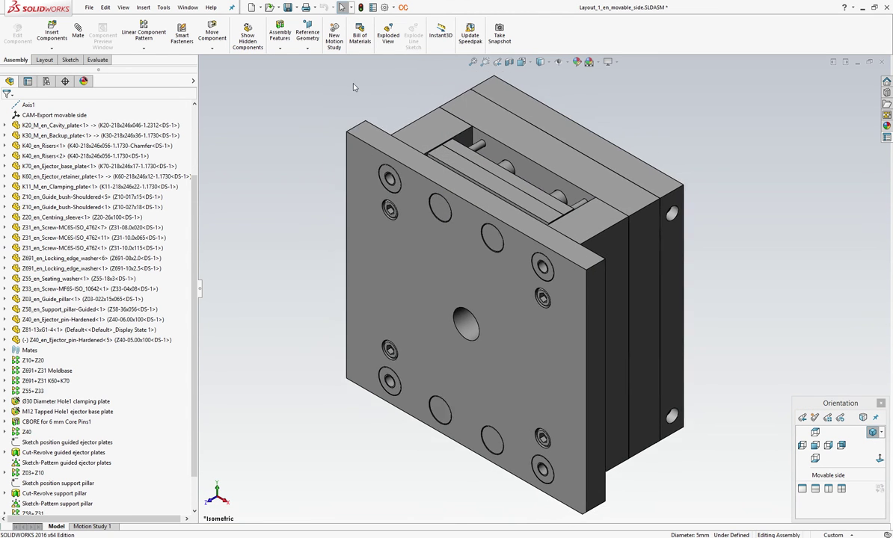
pyautogui.click(187, 7)
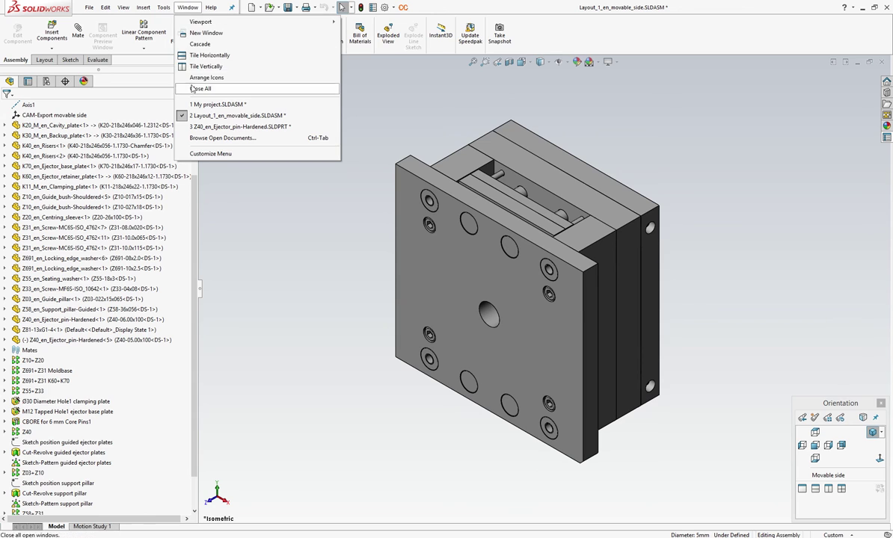
# - Bring My project.SLDASM to the front, zoom to fit, and Save All with its modified references
pyautogui.click(217, 104)
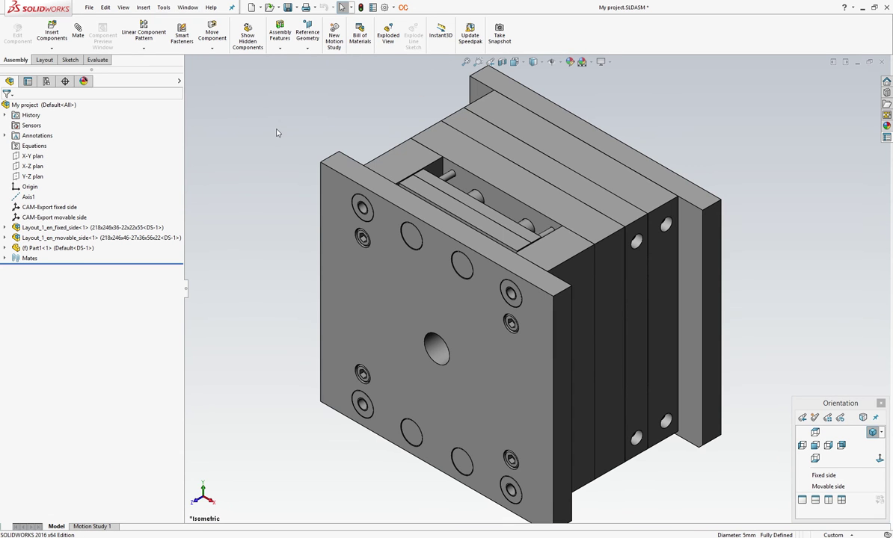
pyautogui.press('f')
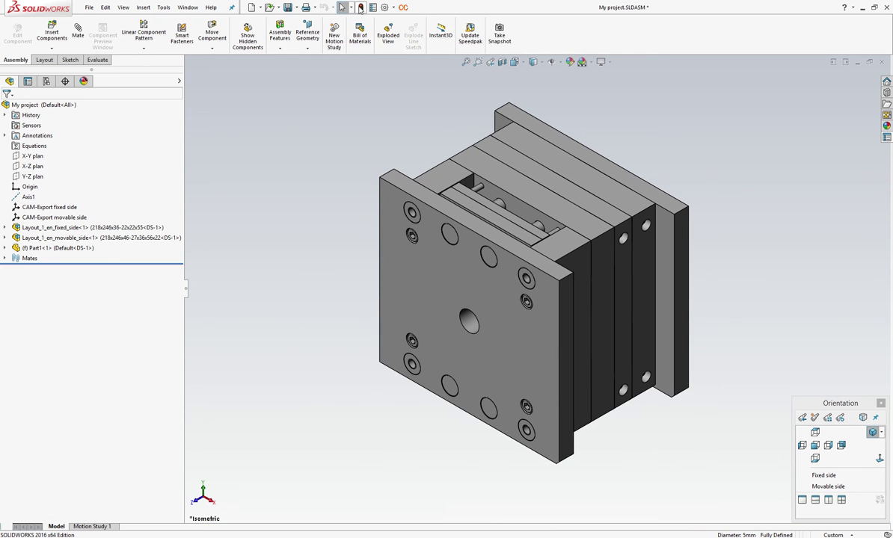
pyautogui.click(288, 9)
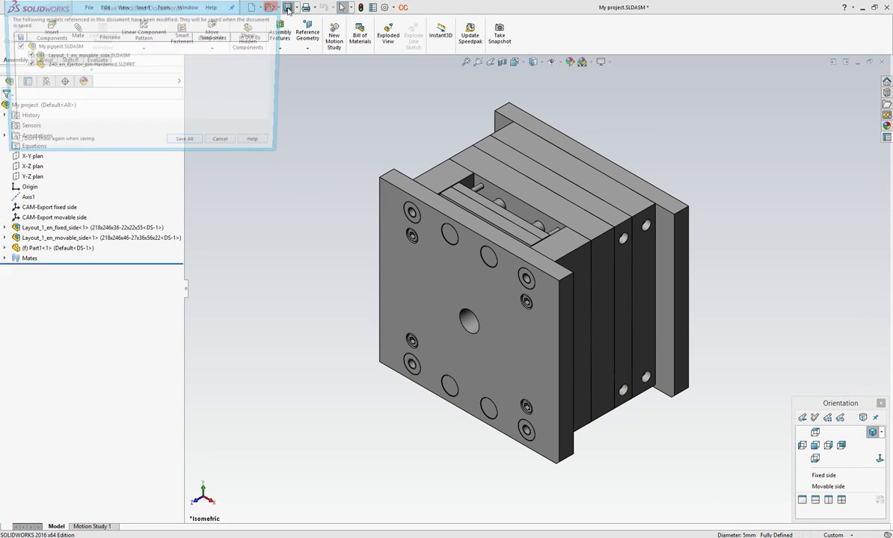
pyautogui.click(188, 143)
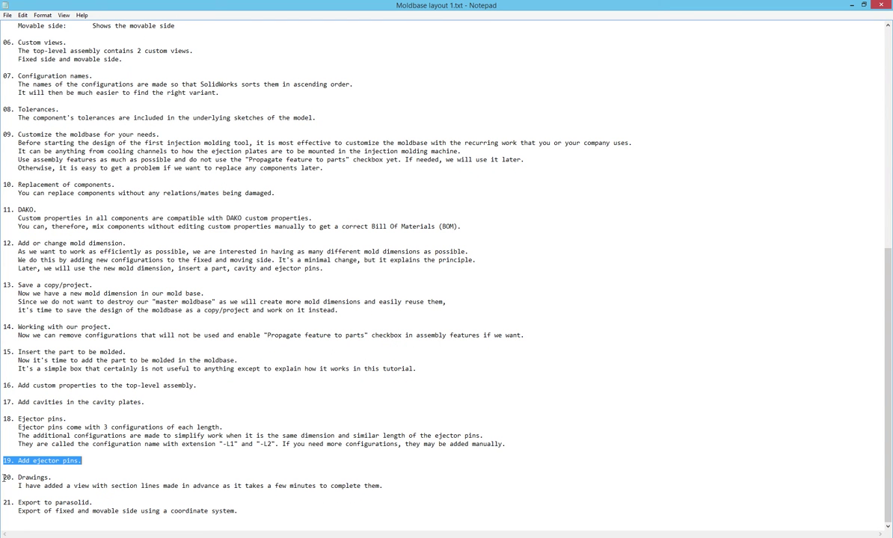
# - Highlight the '20. Drawings' paragraph in the Notepad notes and go back to SOLIDWORKS
pyautogui.moveTo(4, 478); pyautogui.dragTo(349, 486)
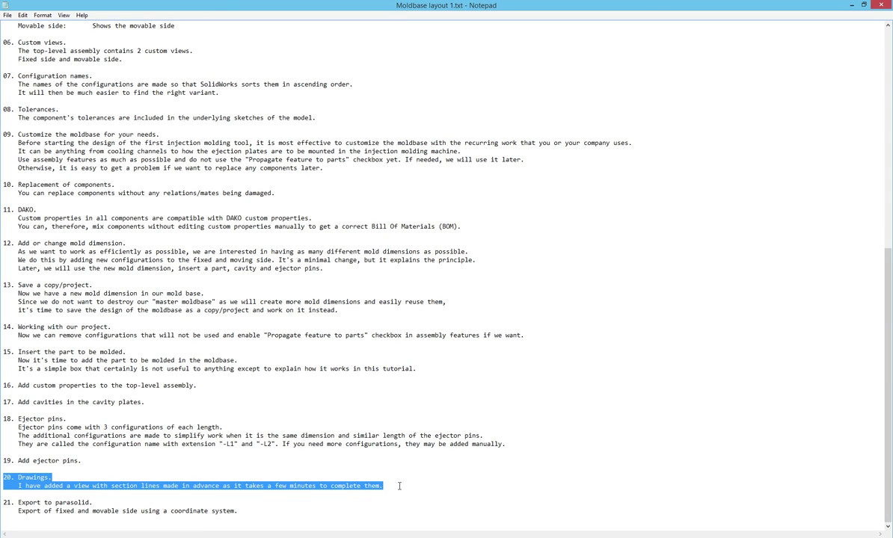
pyautogui.click(166, 535)
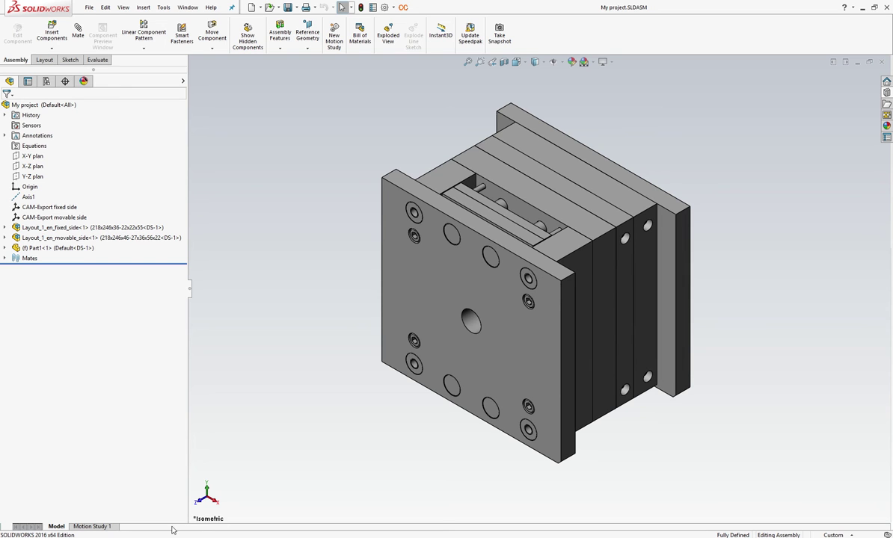
# - Open My project.SLDDRW and select the chain of pre-drawn section lines in Drawing View1
pyautogui.click(269, 7)
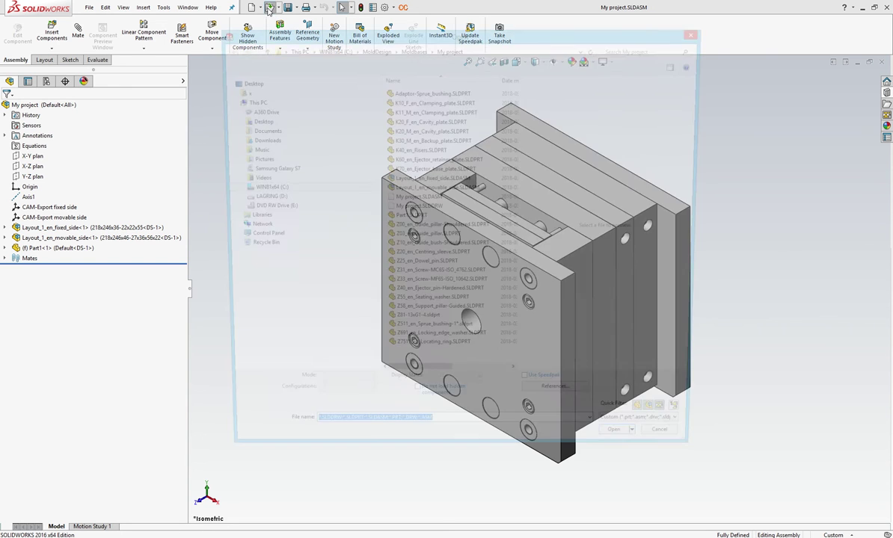
pyautogui.doubleClick(411, 208)
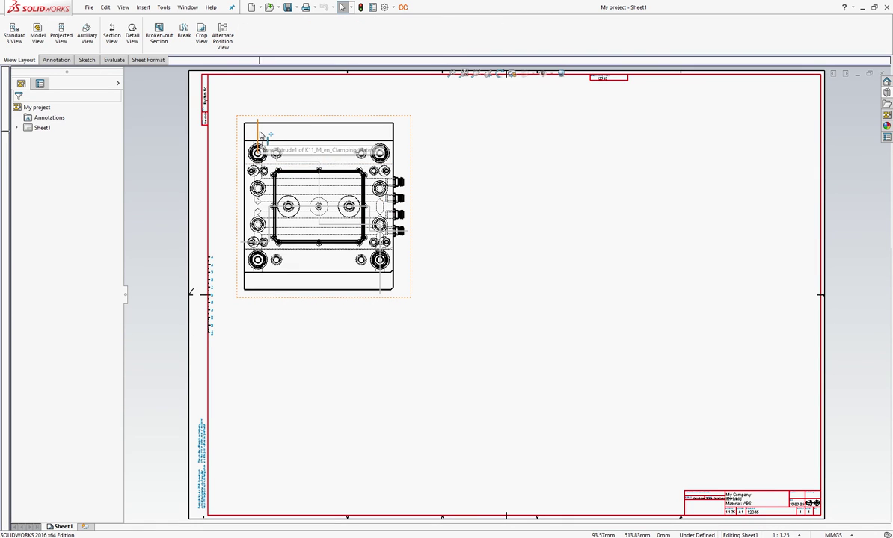
pyautogui.click(258, 133)
pyautogui.rightClick(259, 134)
pyautogui.click(265, 166)
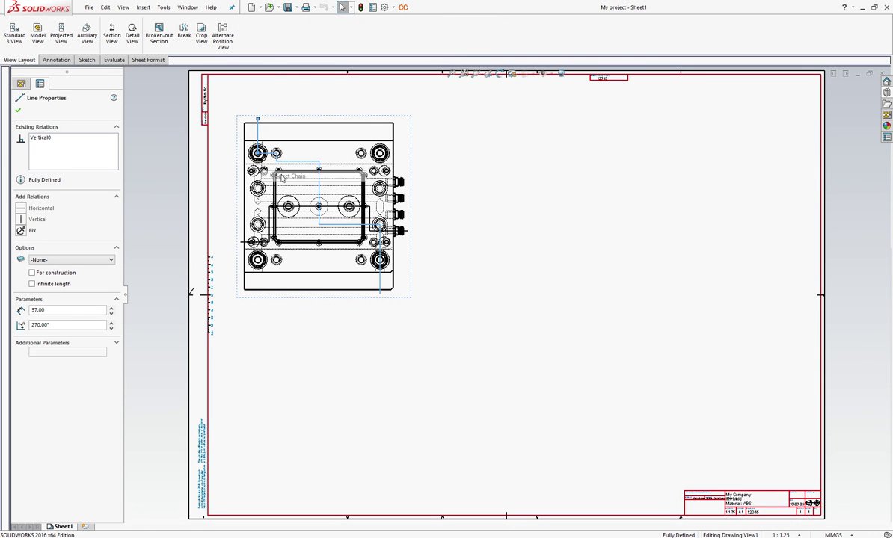
# - Create section view A-A right of Drawing View1, showing the All display state
pyautogui.click(112, 39)
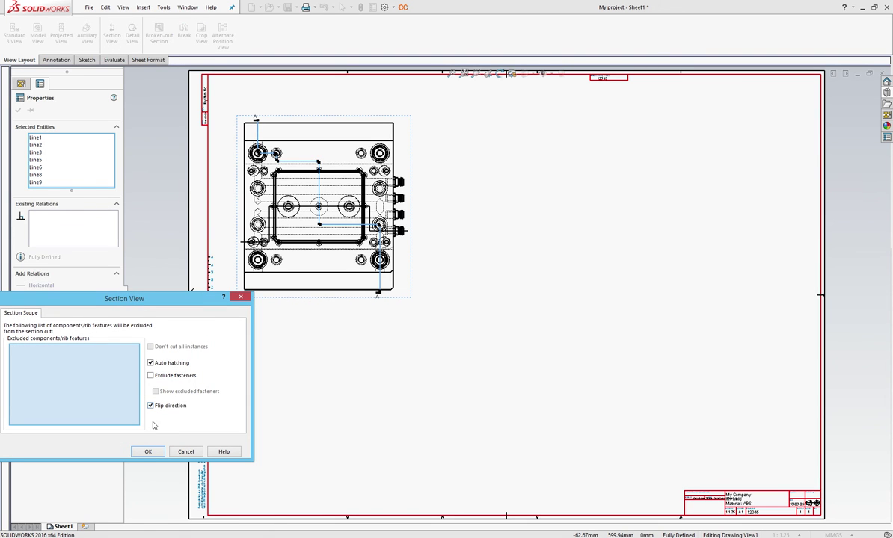
pyautogui.click(150, 452)
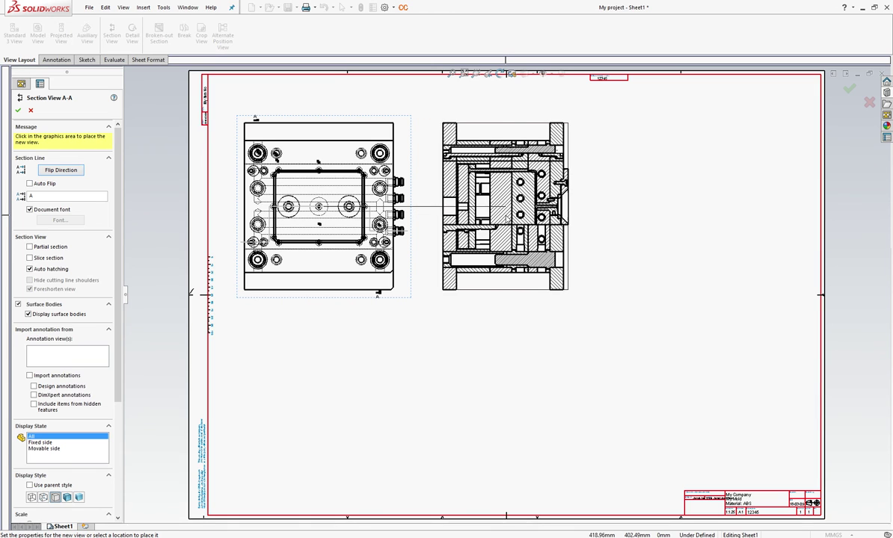
pyautogui.click(407, 239)
pyautogui.click(32, 373)
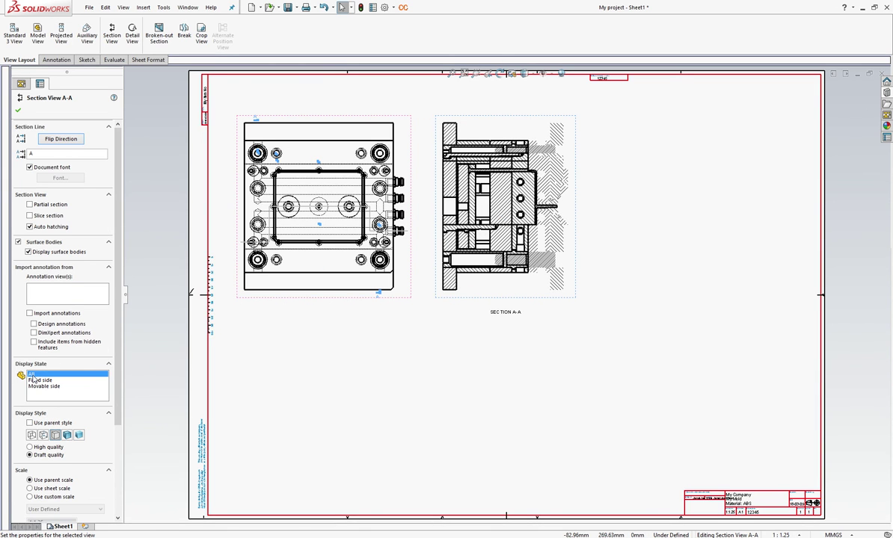
pyautogui.click(18, 110)
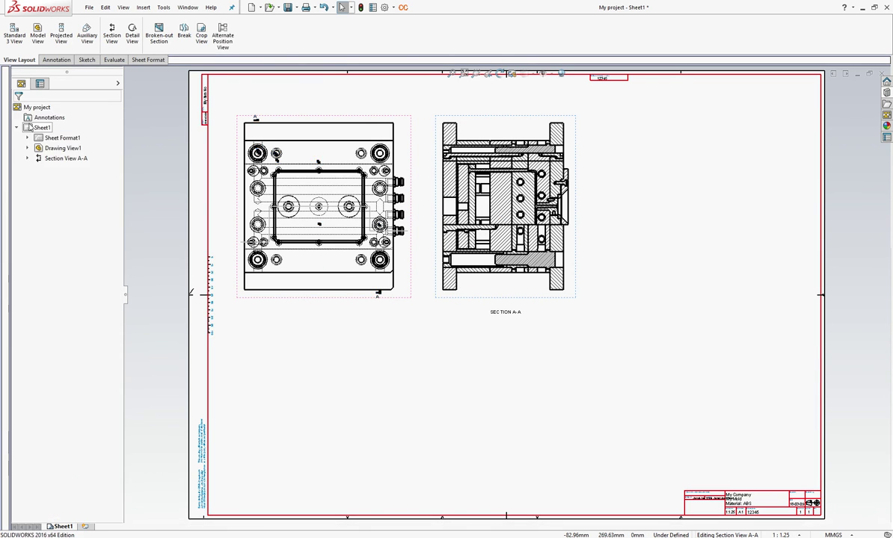
pyautogui.click(465, 120)
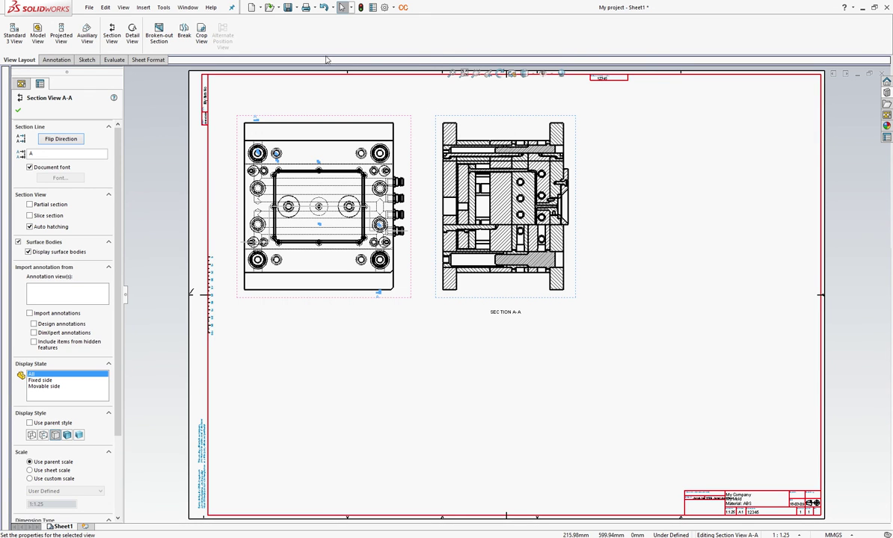
pyautogui.click(62, 33)
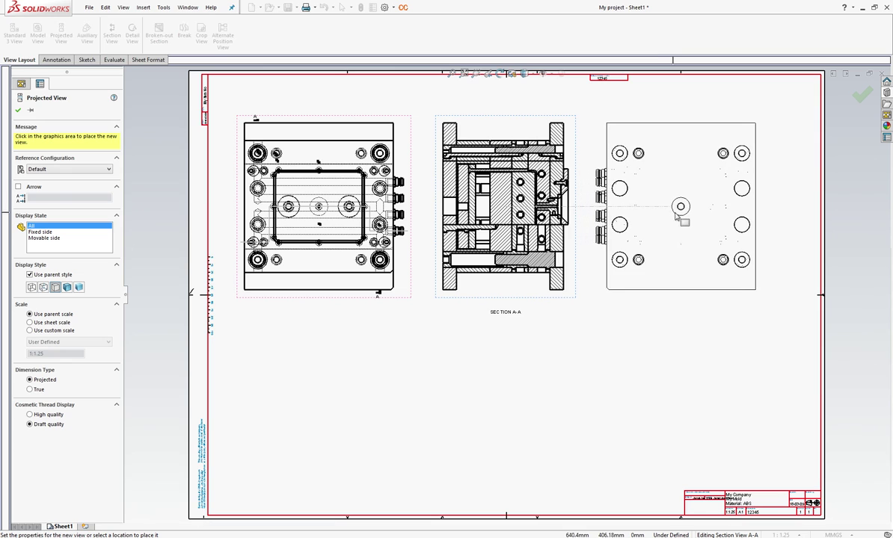
# - Place a projected view right of section A-A using the Fixed side state with hidden lines visible
pyautogui.click(693, 210)
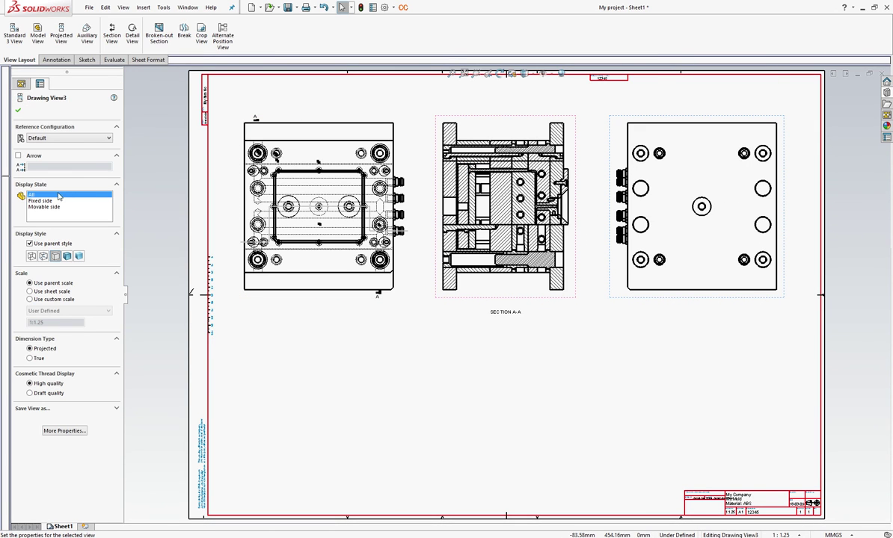
pyautogui.click(41, 201)
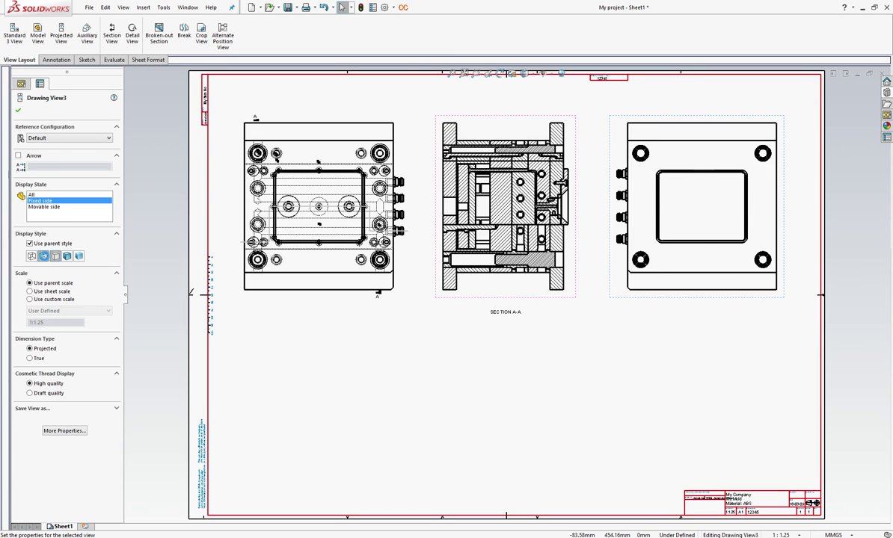
pyautogui.click(43, 255)
pyautogui.click(19, 111)
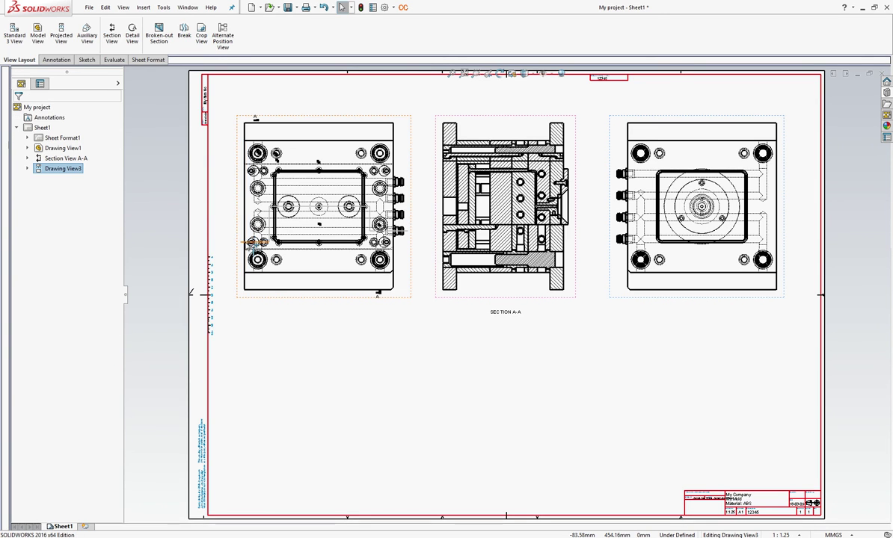
# - Create flipped section view B-B below Drawing View1 from the chained lines, showing the All display state
pyautogui.rightClick(240, 242)
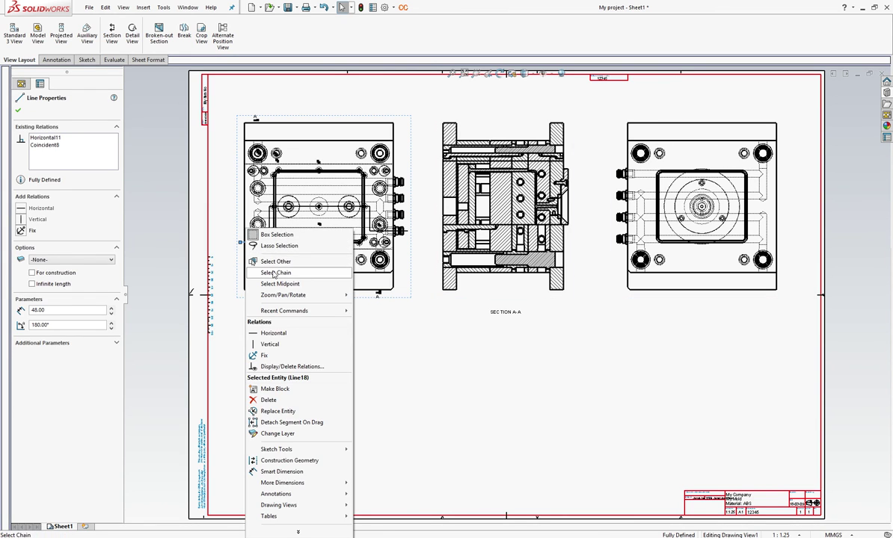
pyautogui.click(262, 272)
pyautogui.click(113, 39)
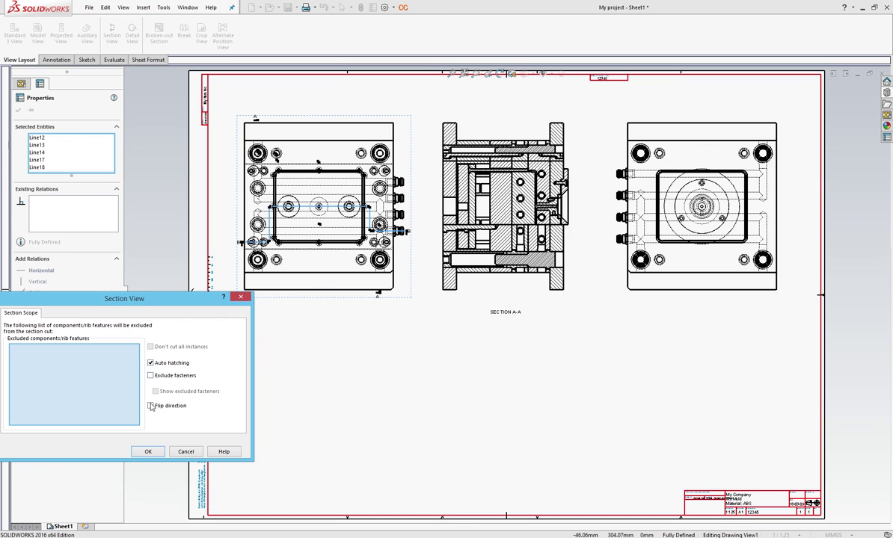
pyautogui.click(151, 407)
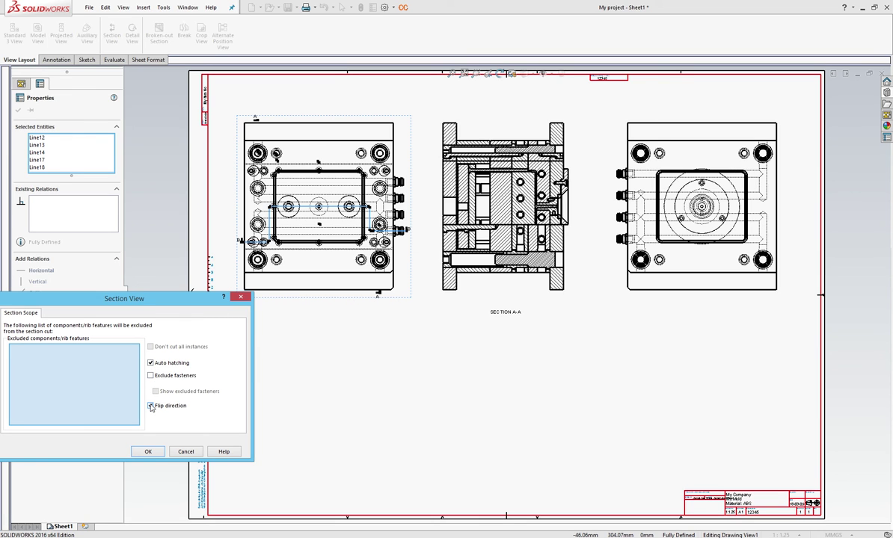
pyautogui.click(143, 453)
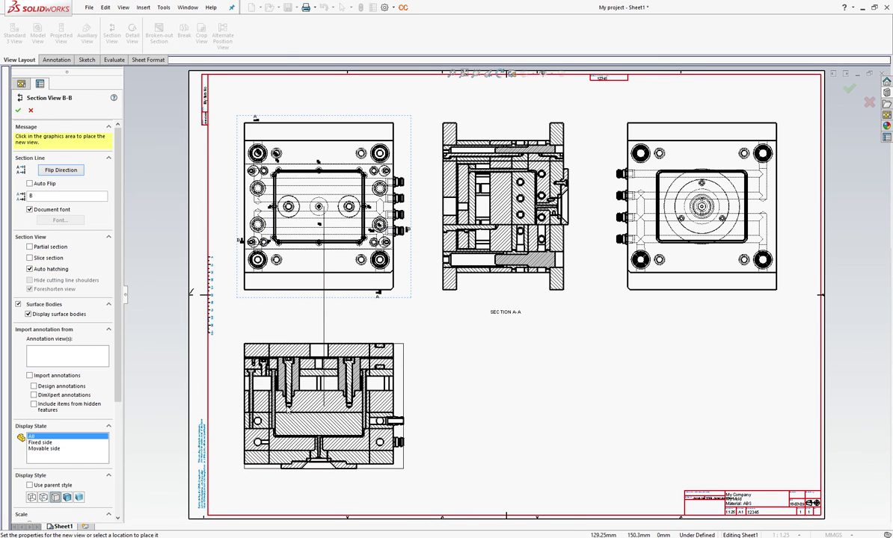
pyautogui.click(324, 401)
pyautogui.click(44, 386)
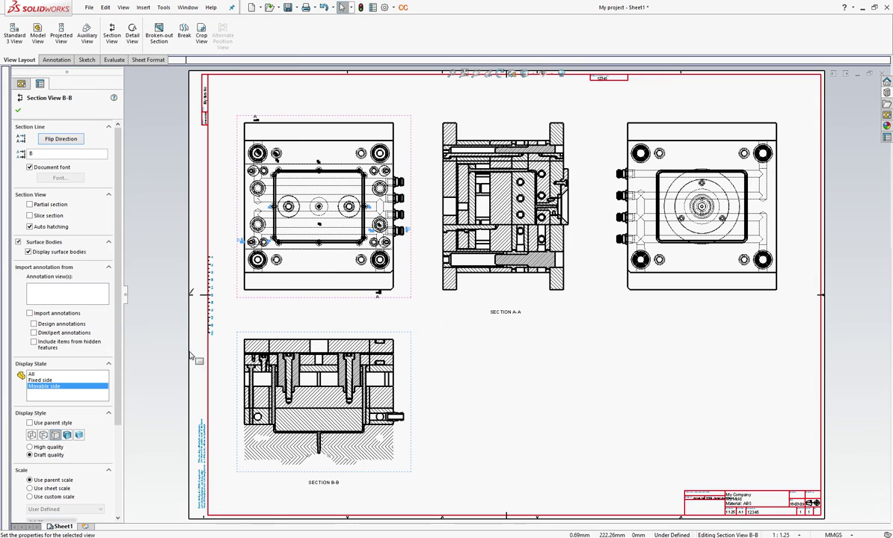
pyautogui.click(32, 374)
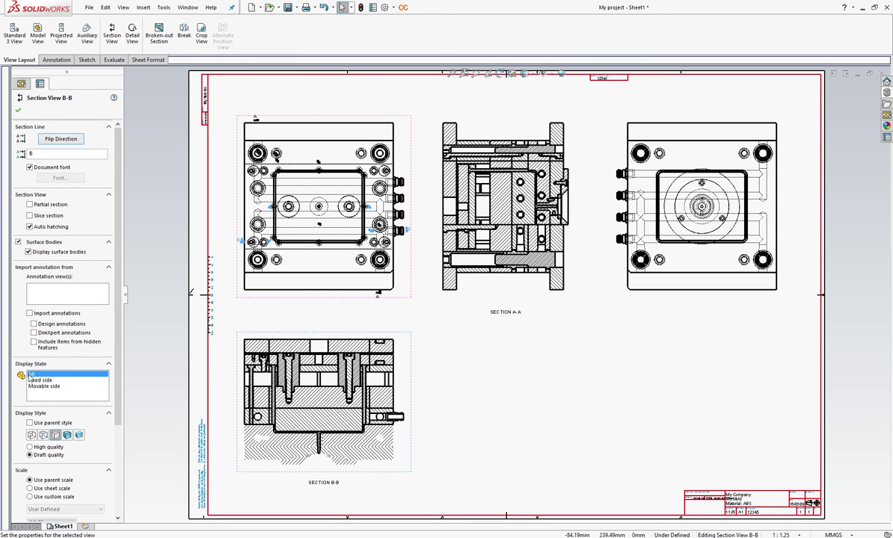
pyautogui.click(18, 110)
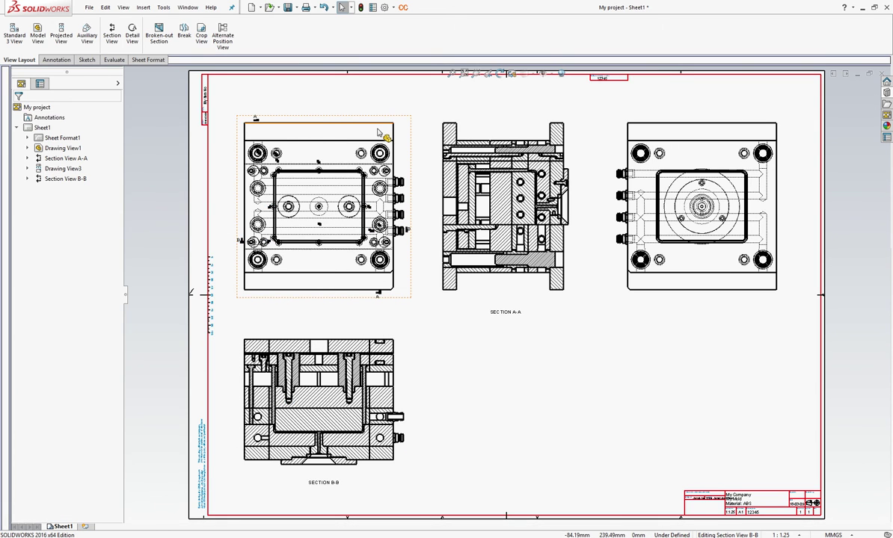
# - Insert a parts-only BMC_Layout_1_BOM bill of materials based on Drawing View1 at the sheet's lower right
pyautogui.click(398, 140)
pyautogui.rightClick(399, 140)
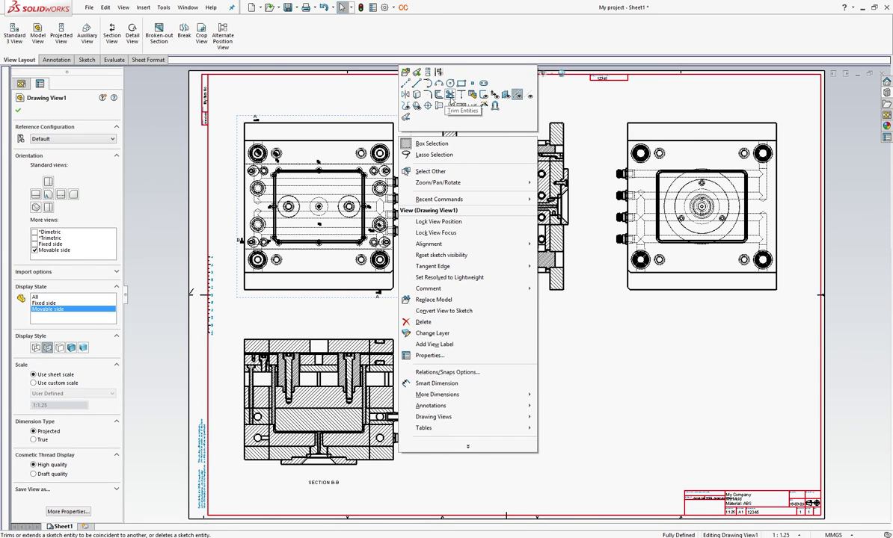
pyautogui.click(471, 99)
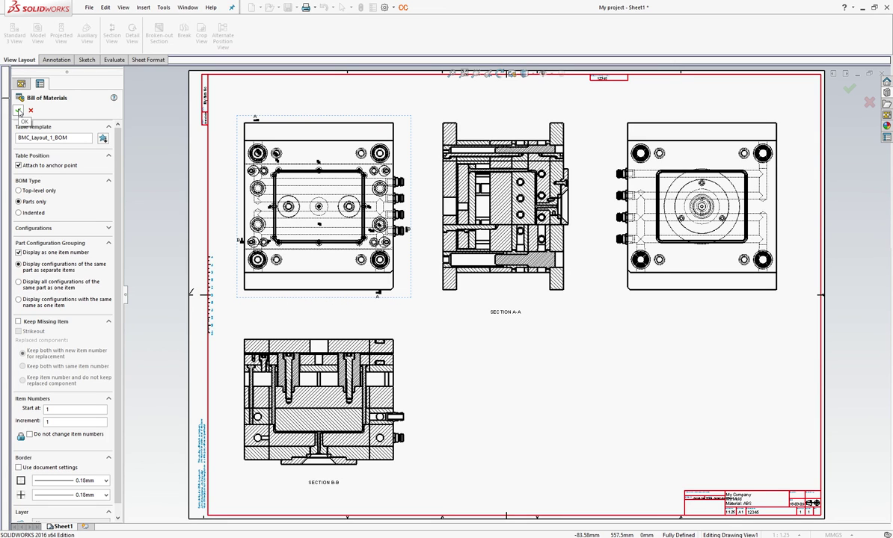
pyautogui.click(19, 112)
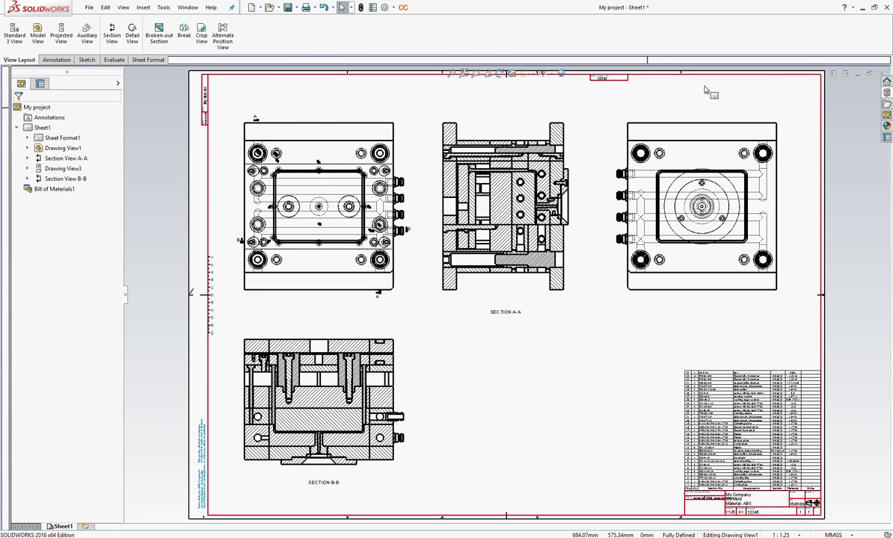
pyautogui.click(886, 92)
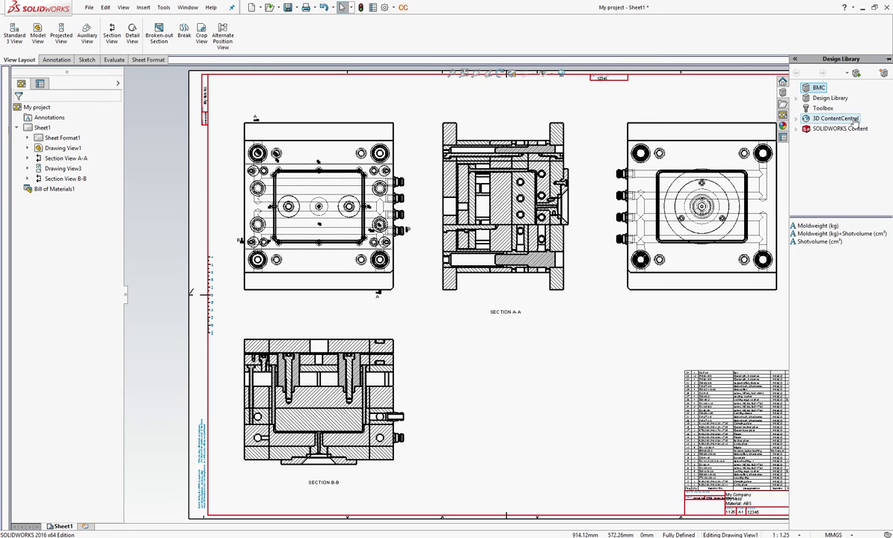
# - Place the Shotvolume 60.58 cm³ / Moldweight 77.90 kg note above the BOM and save the drawing
pyautogui.moveTo(808, 236); pyautogui.dragTo(733, 352)
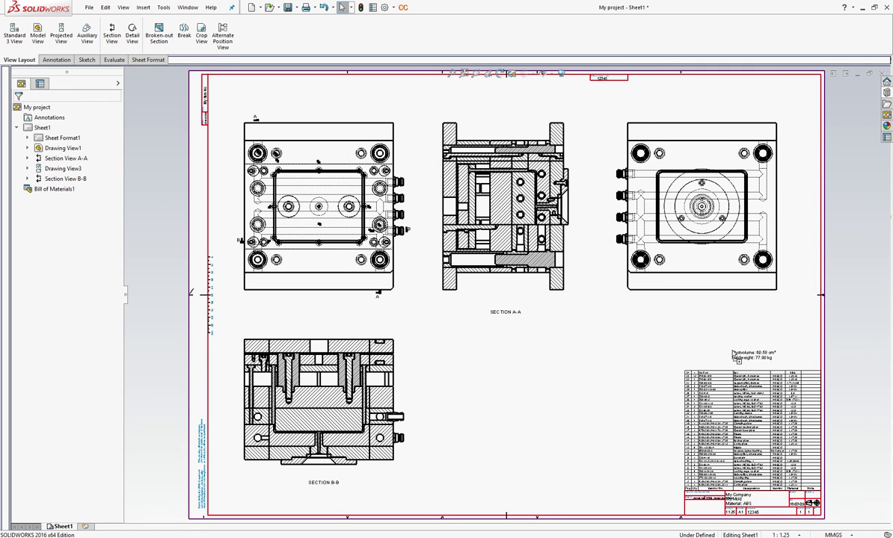
pyautogui.click(732, 352)
pyautogui.press('f')
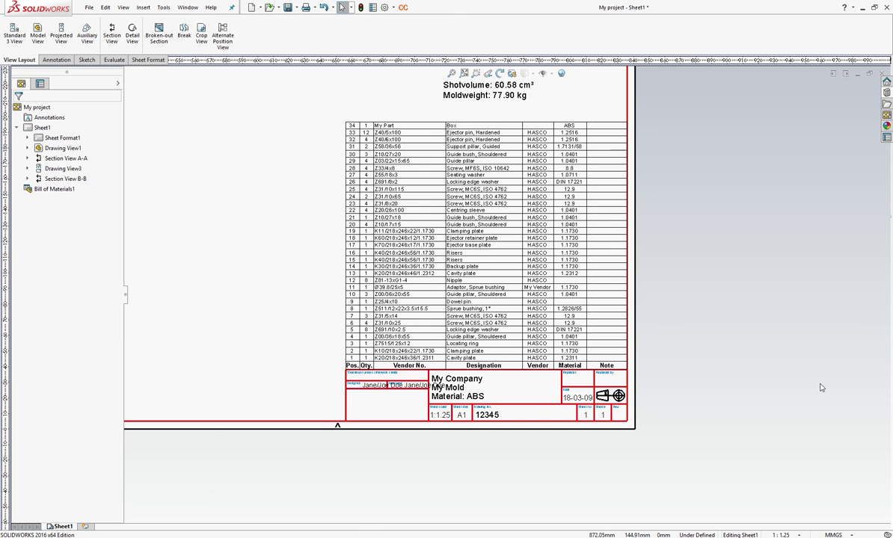
pyautogui.press('f')
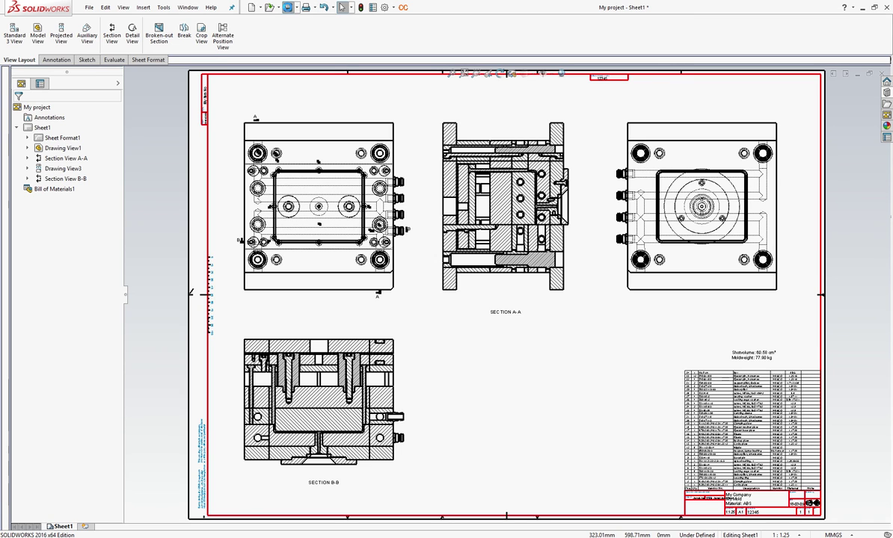
pyautogui.click(188, 7)
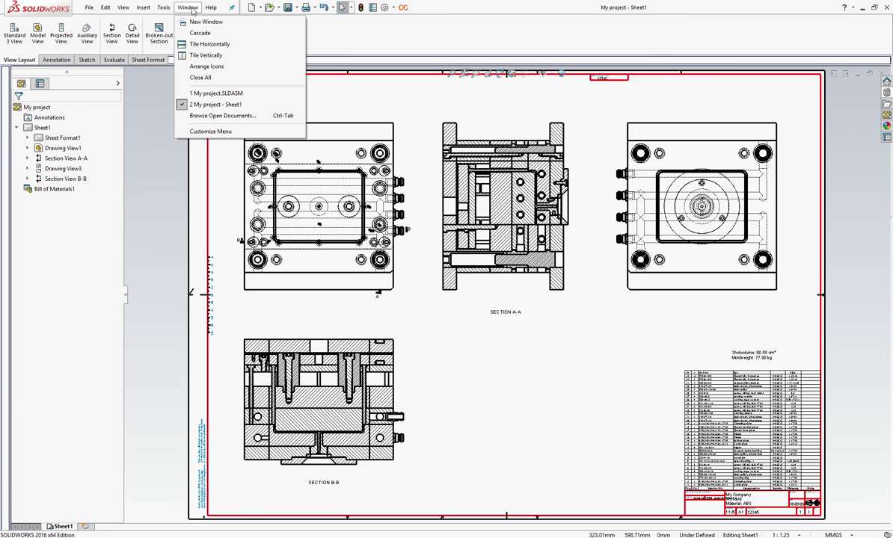
# - Highlight the step 21 'Export to parasolid' note in Notepad and return to My project.SLDASM
pyautogui.click(200, 93)
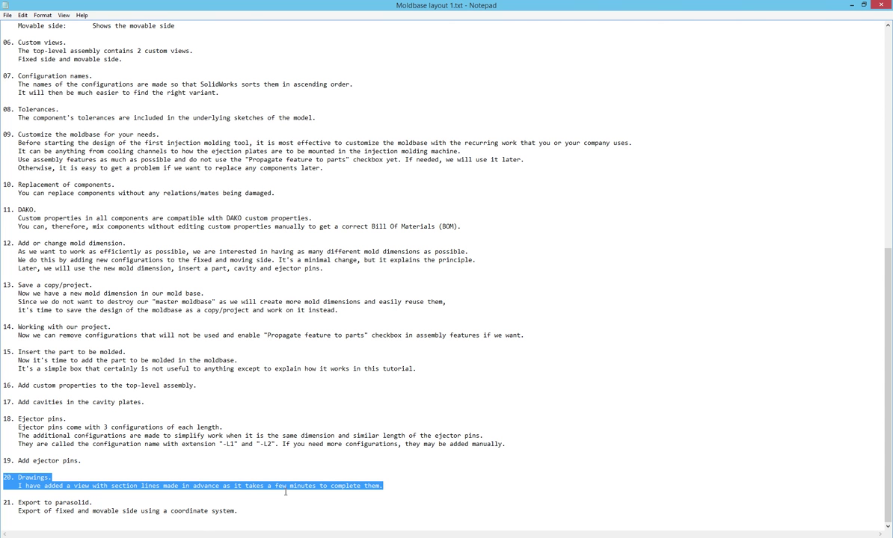
pyautogui.moveTo(5, 503); pyautogui.dragTo(287, 511)
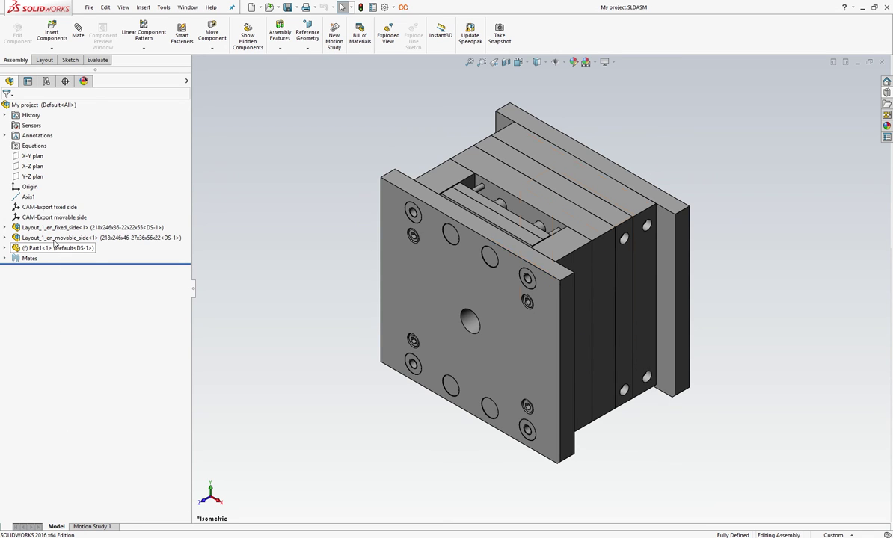
# - Export Layout_1_en_fixed_side as Parasolid (.X_T) with output coordinate system CAM-Export fixed side
pyautogui.rightClick(53, 226)
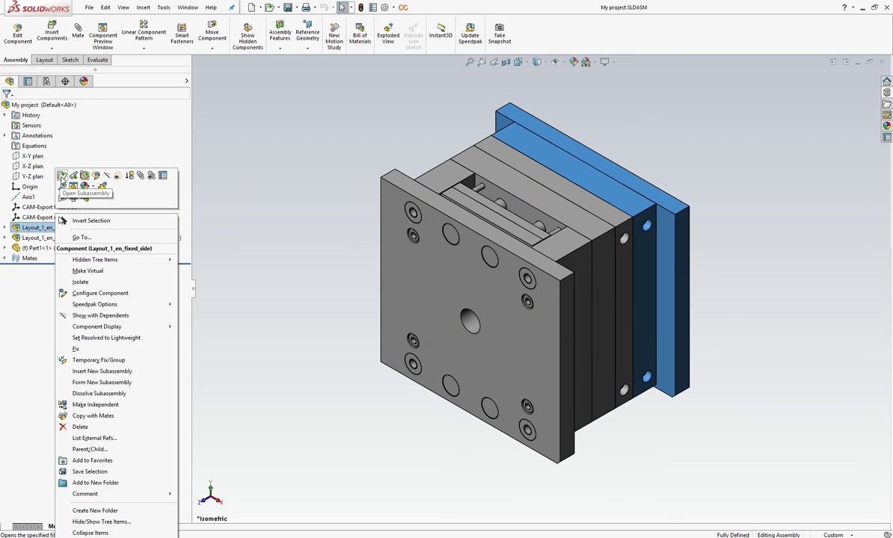
pyautogui.click(62, 175)
pyautogui.click(92, 8)
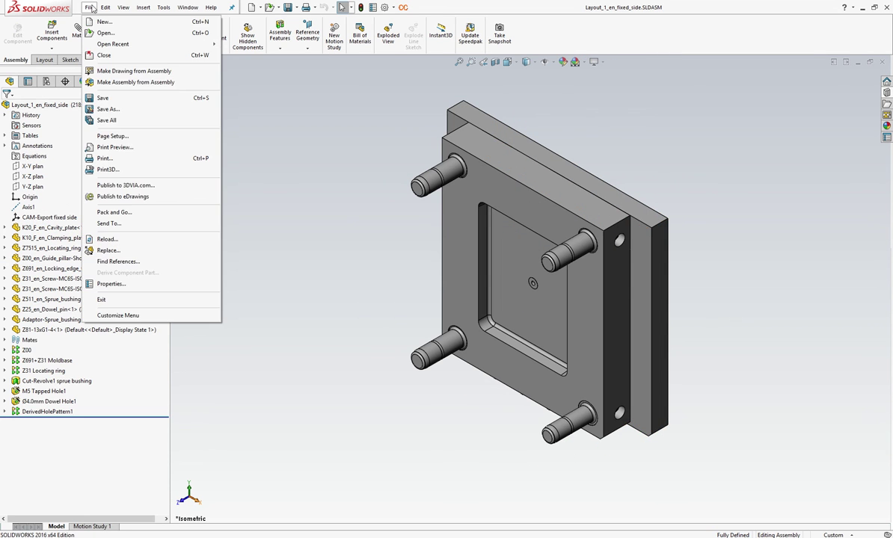
pyautogui.click(118, 102)
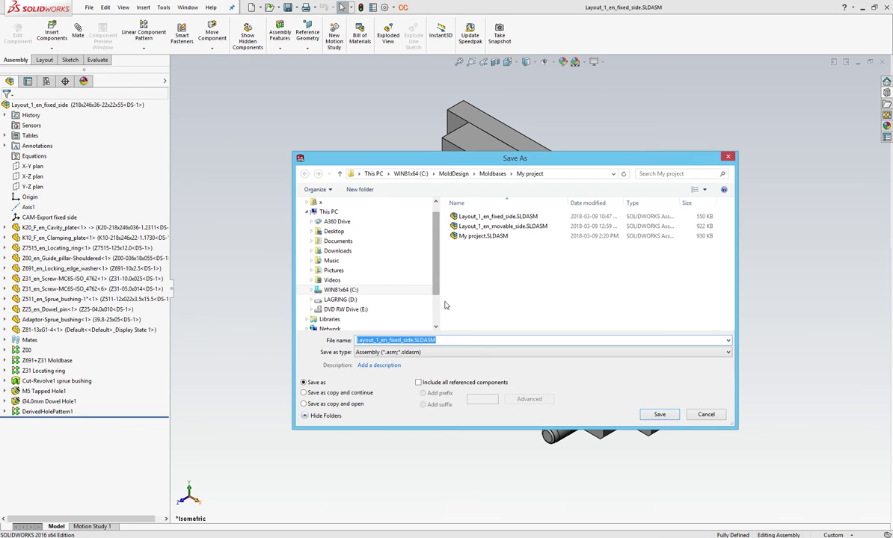
pyautogui.click(416, 352)
pyautogui.click(430, 383)
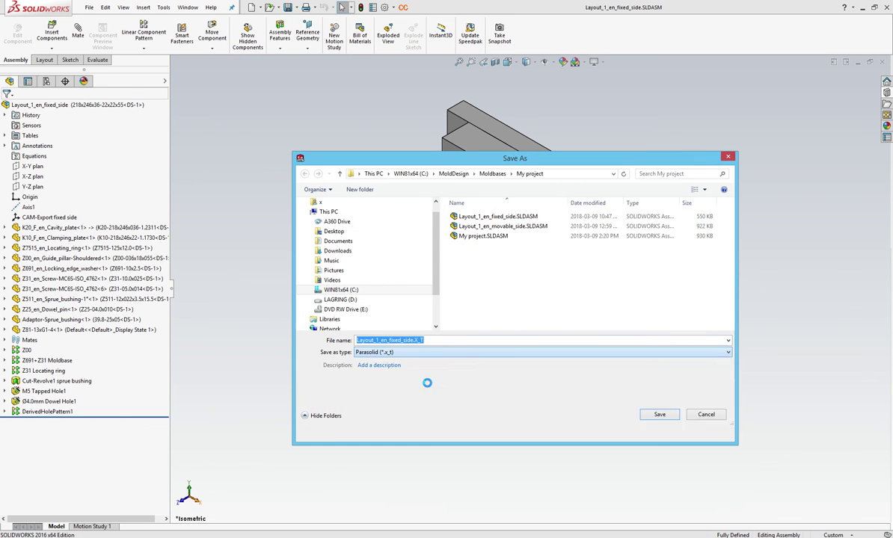
pyautogui.click(381, 383)
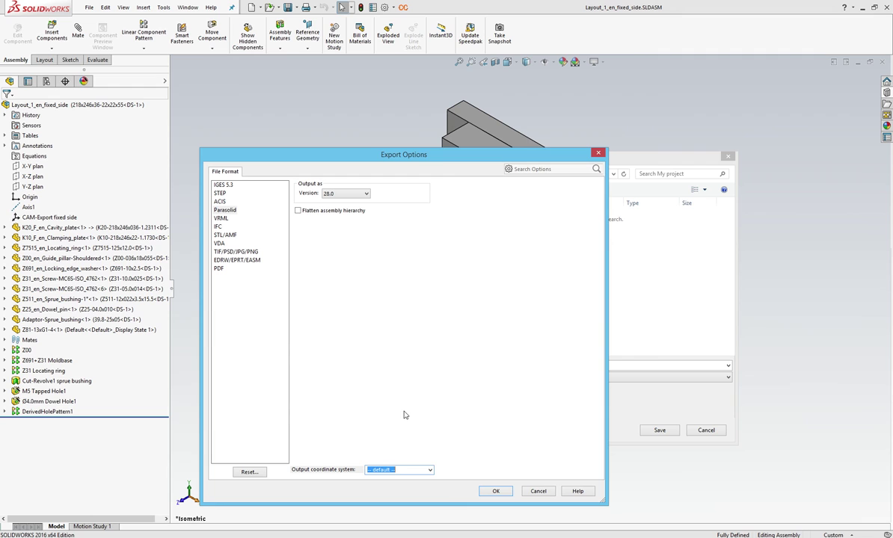
pyautogui.click(432, 471)
pyautogui.click(392, 453)
pyautogui.click(492, 492)
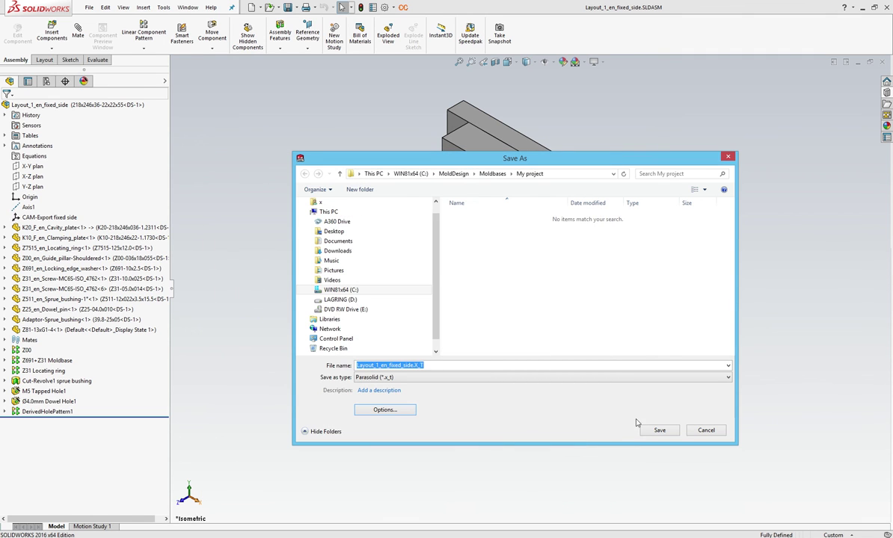
pyautogui.click(658, 430)
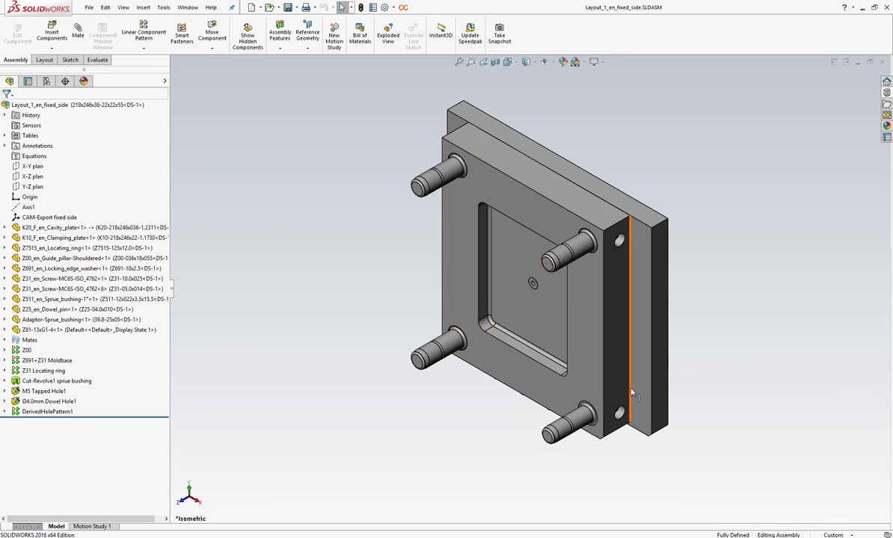
pyautogui.click(882, 62)
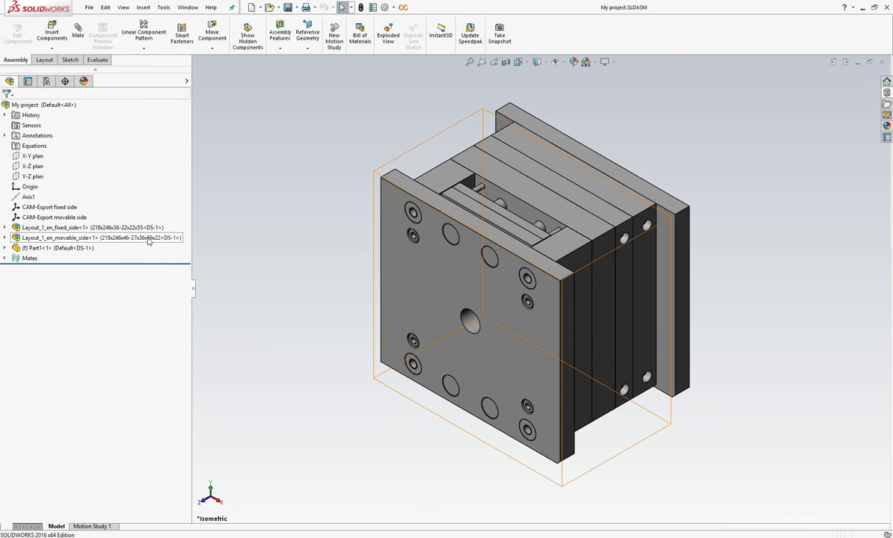
# - Export Layout_1_en_movable_side as Parasolid (.X_T) with output coordinate system CAM-Export movable side
pyautogui.rightClick(140, 237)
pyautogui.click(156, 179)
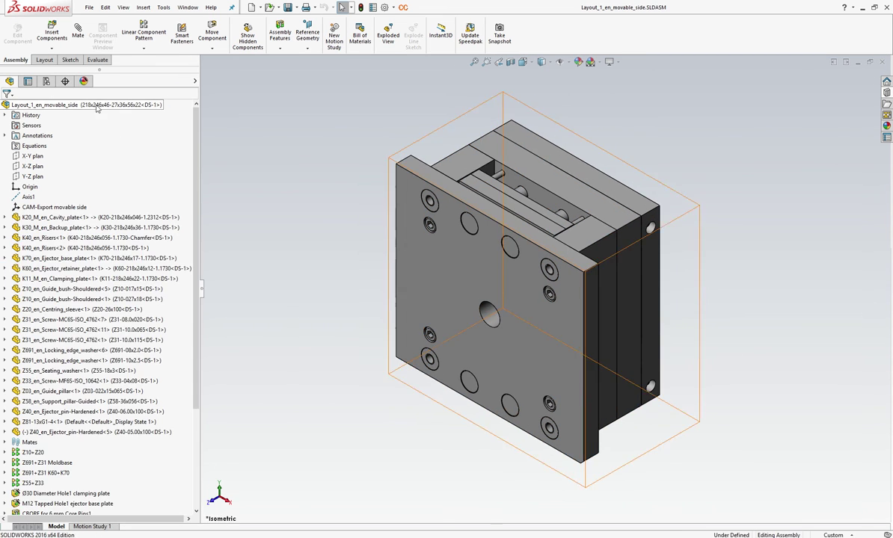
pyautogui.click(89, 7)
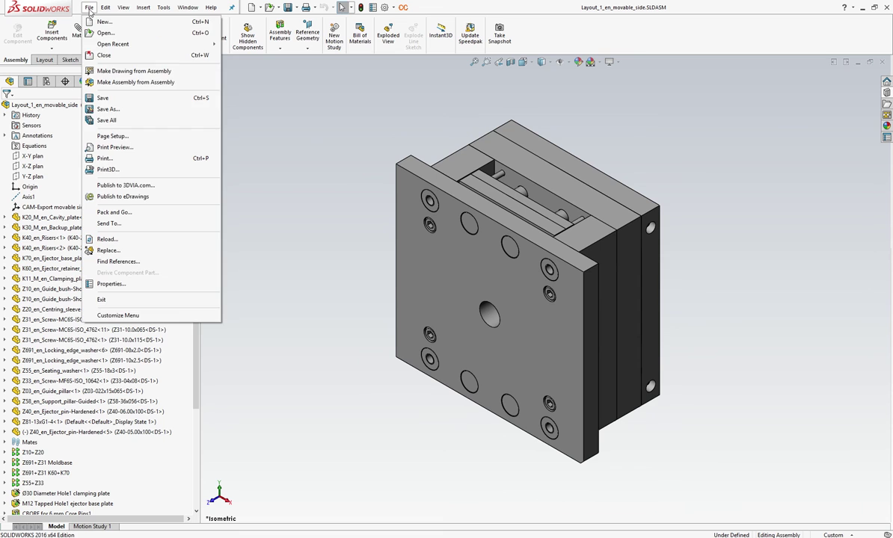
pyautogui.click(108, 109)
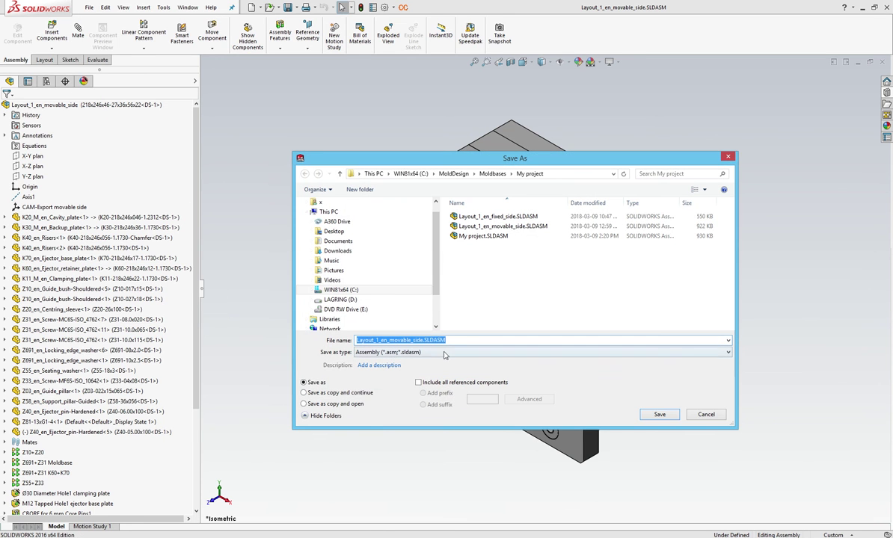
pyautogui.click(416, 352)
pyautogui.click(424, 383)
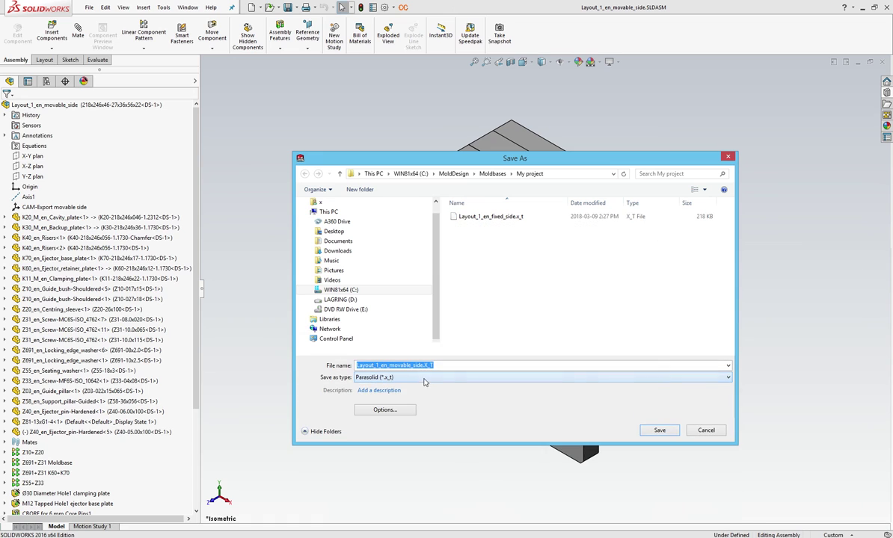
pyautogui.click(404, 410)
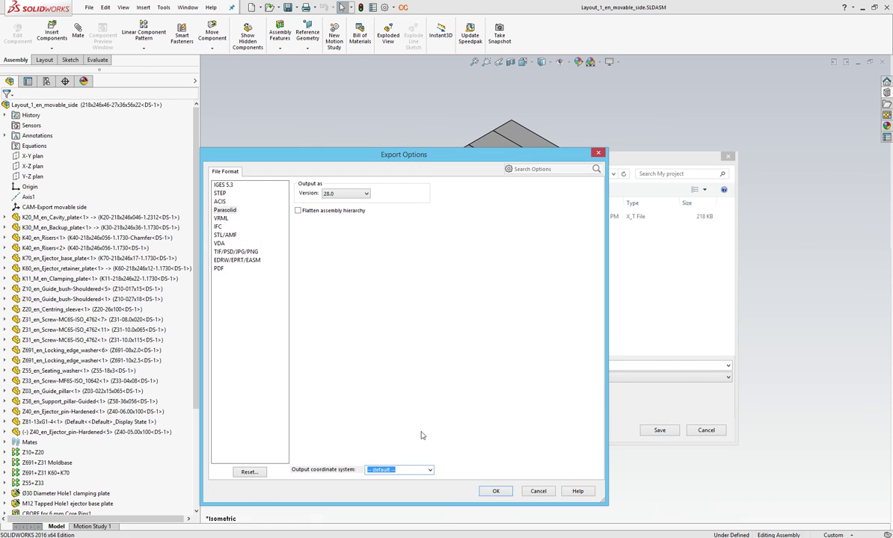
pyautogui.click(431, 469)
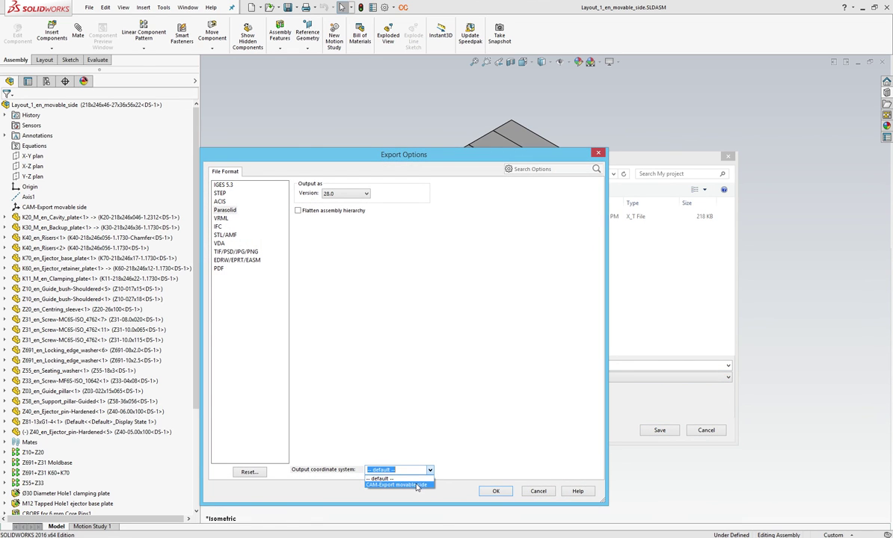
pyautogui.click(420, 484)
pyautogui.click(496, 491)
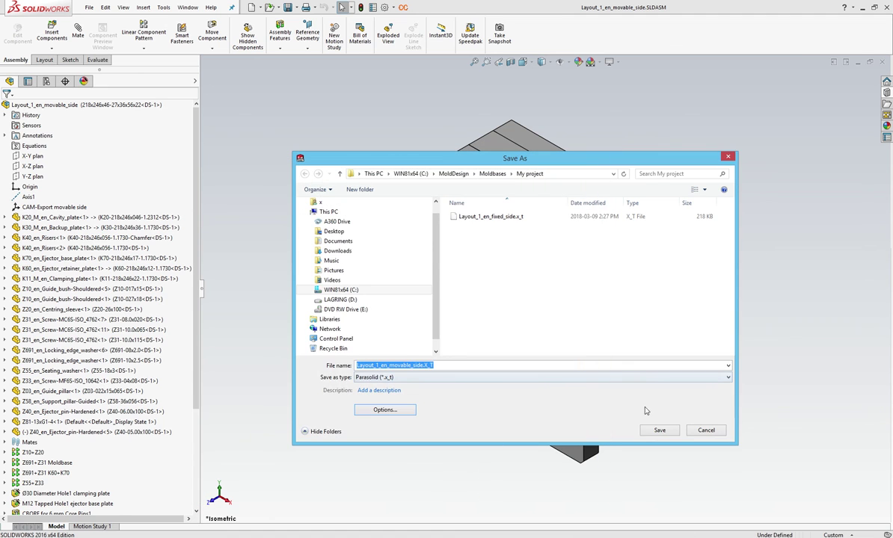
pyautogui.click(652, 432)
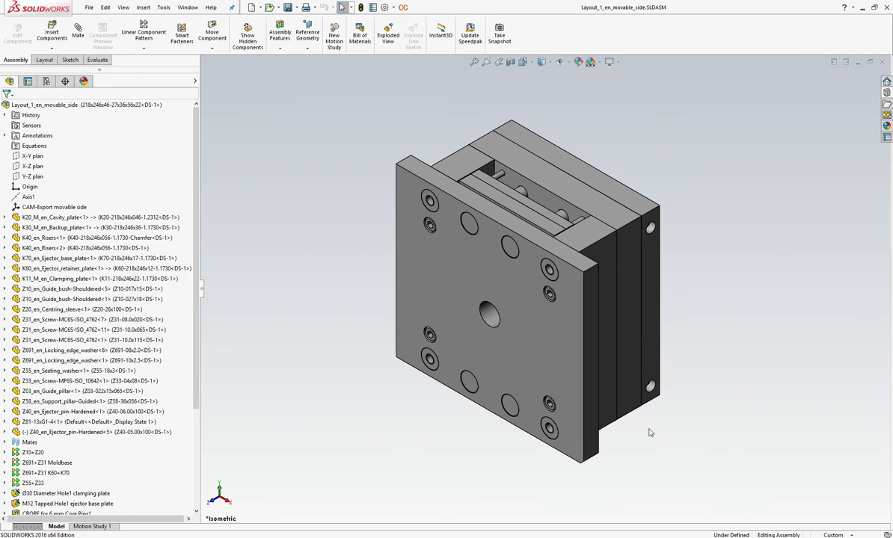
pyautogui.click(883, 63)
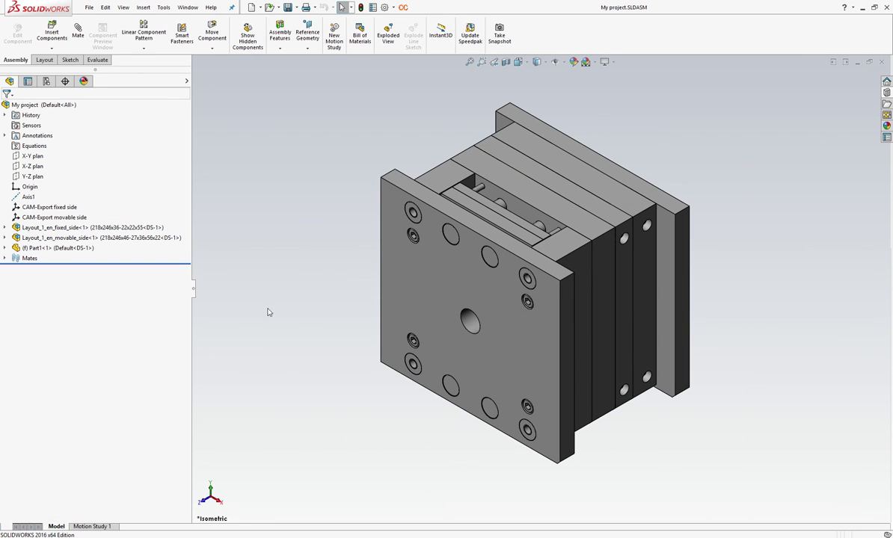